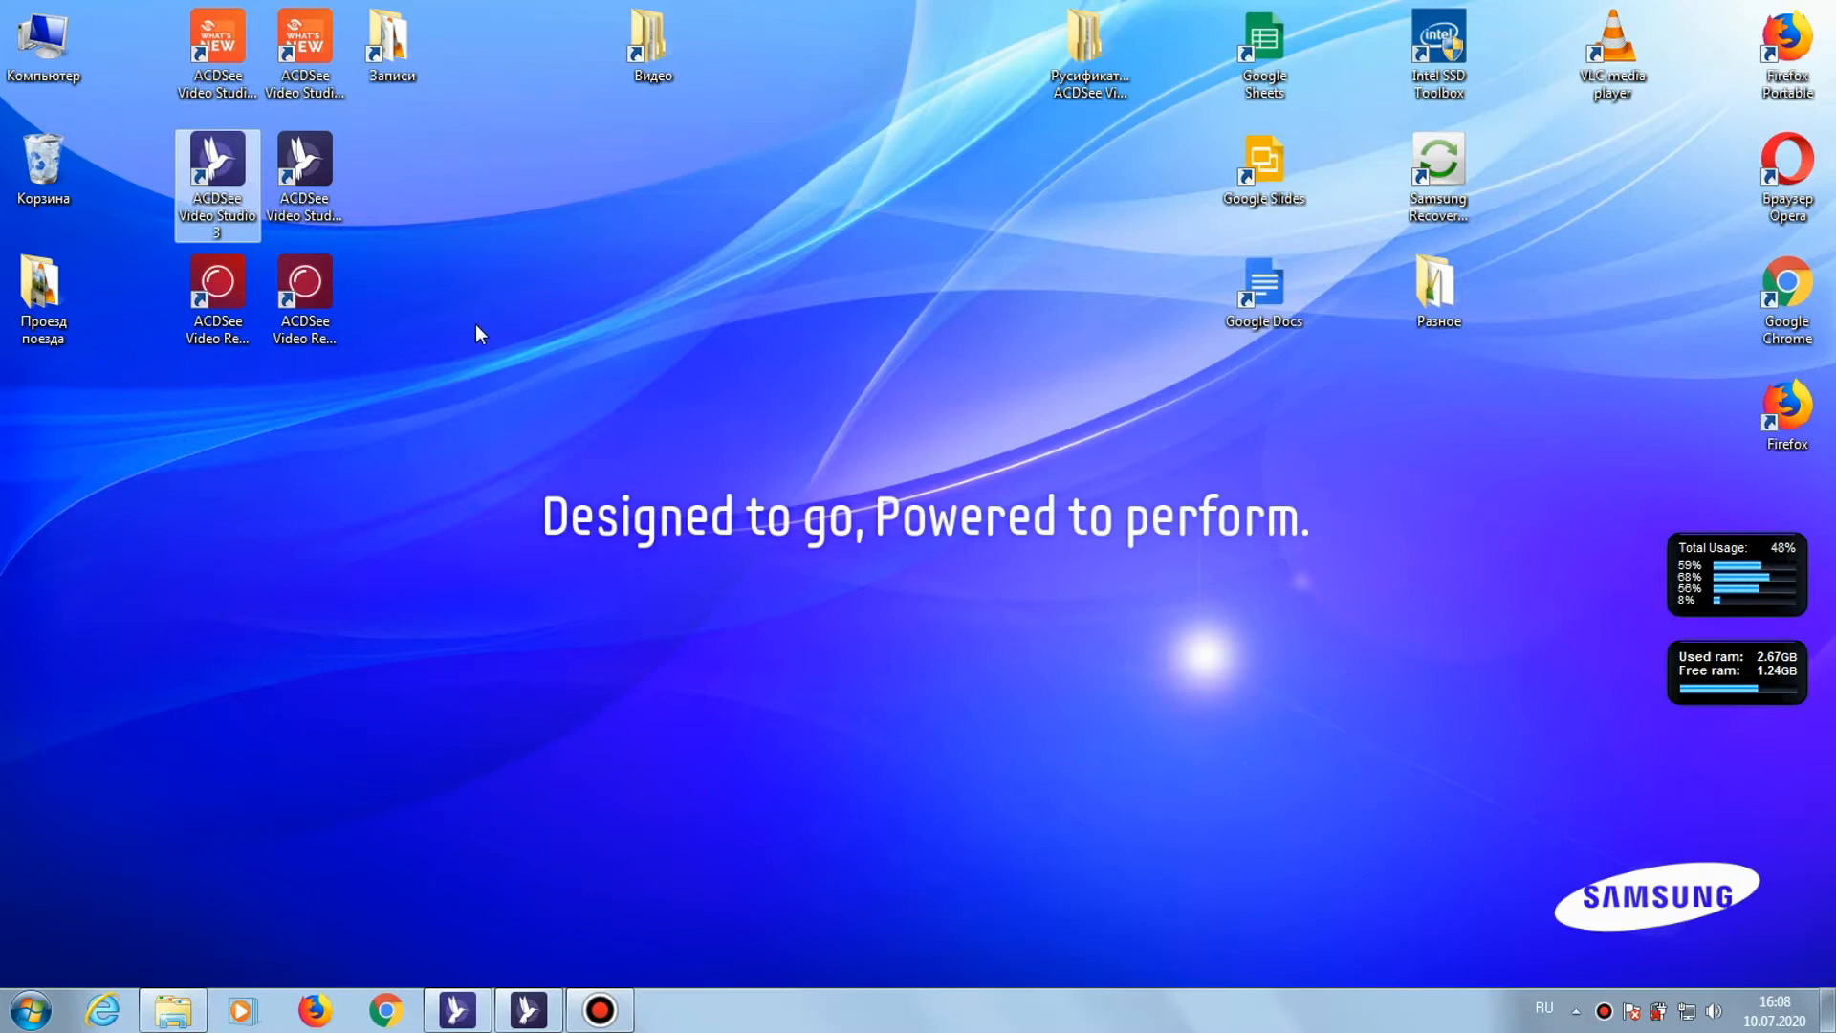
Compare the open main windows of ACDSee Video Studio 3 and ACDSee Video Studio 4
left_click(218, 292)
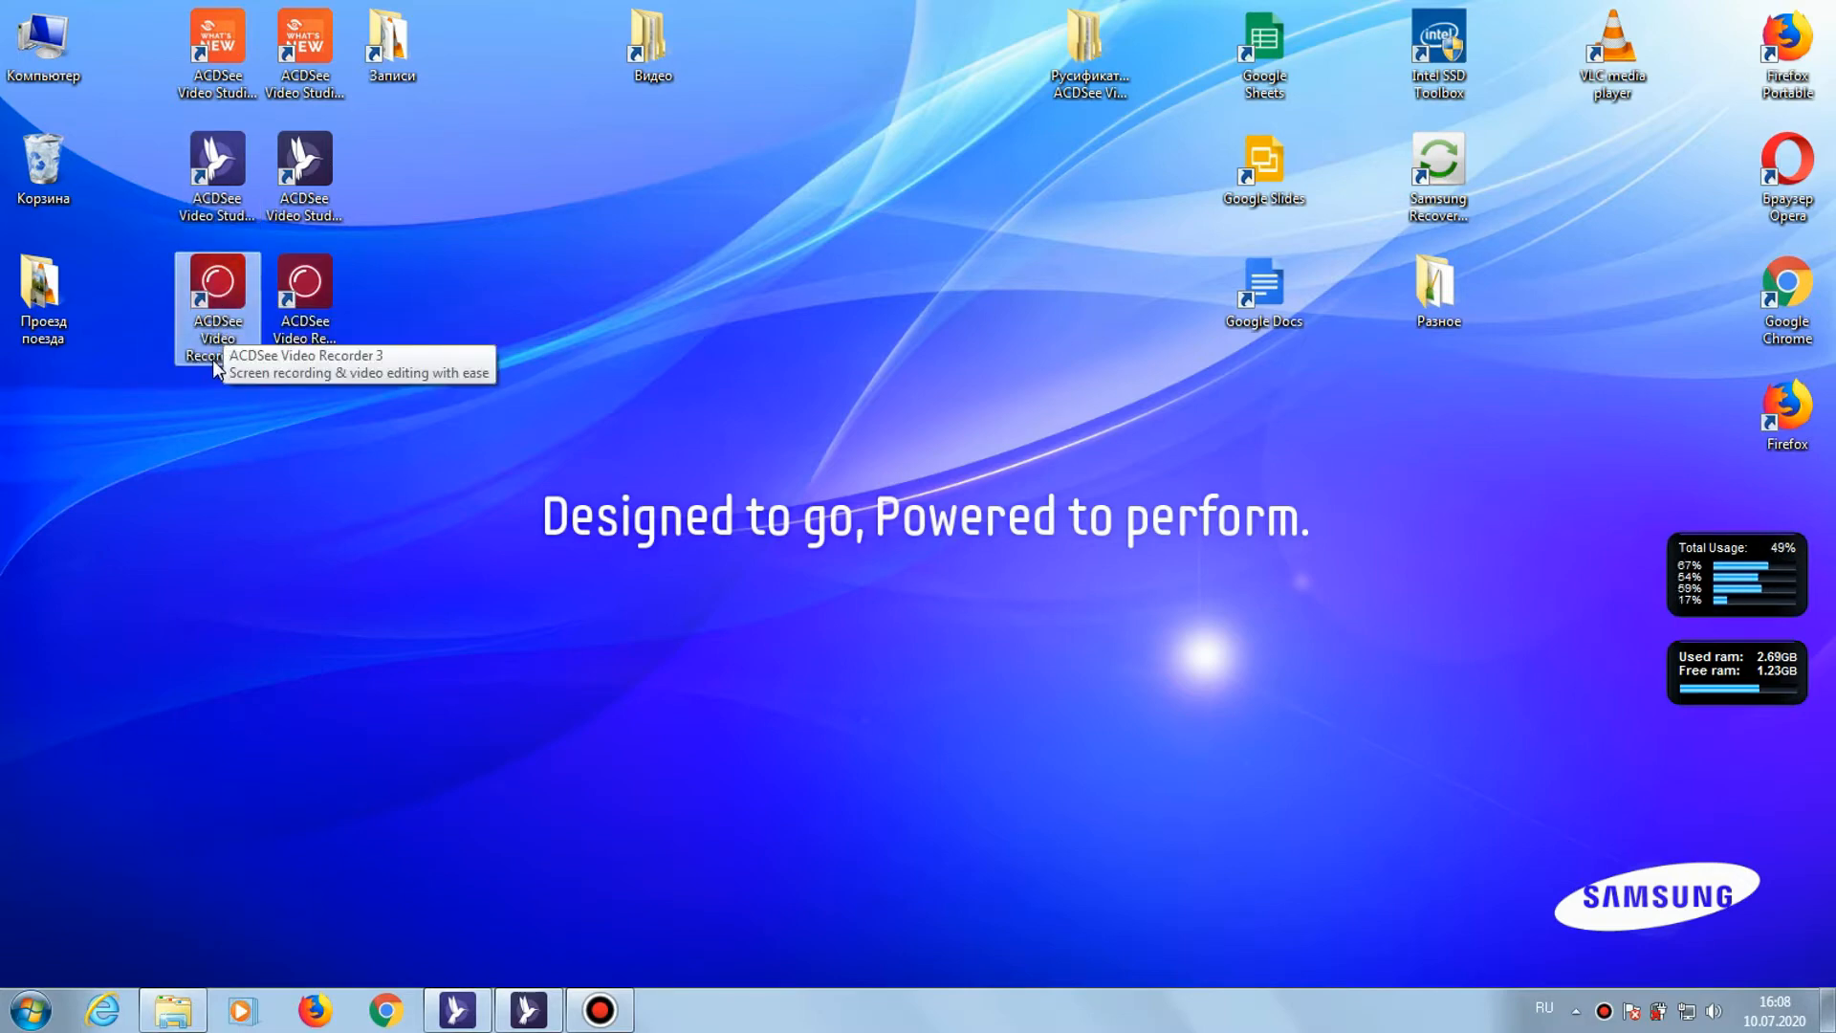
left_click(304, 292)
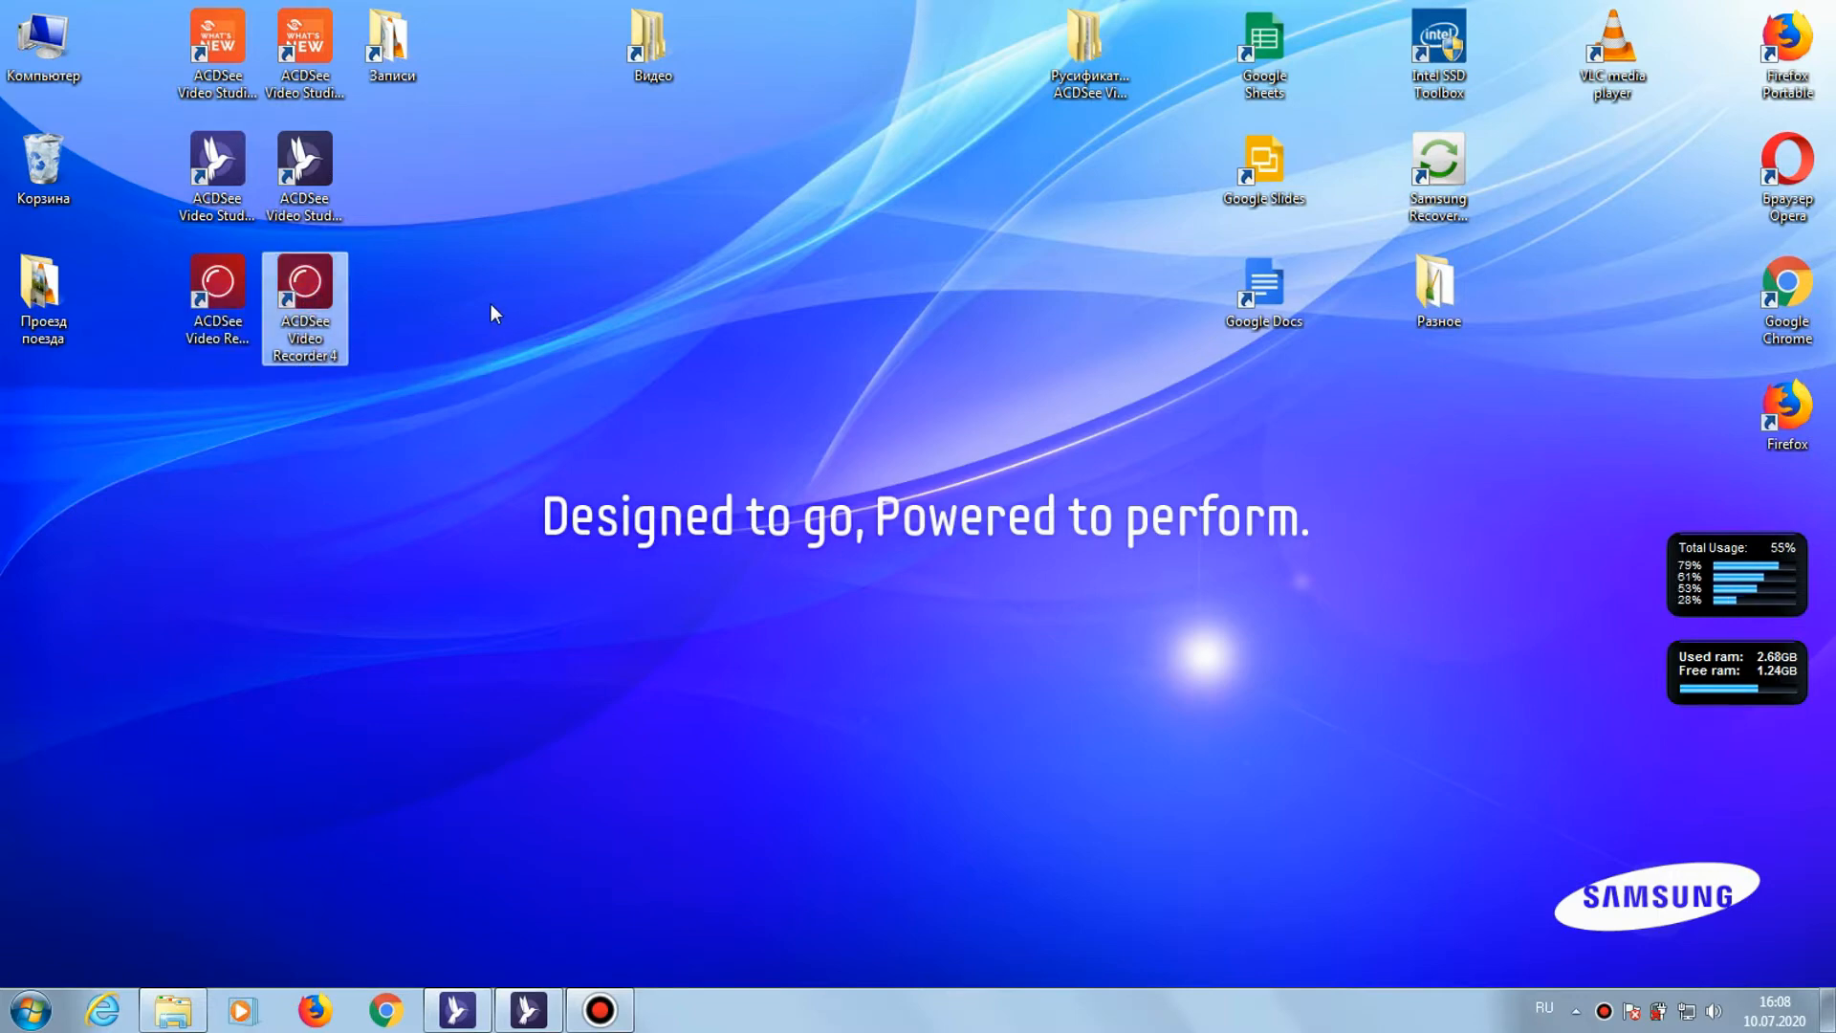
left_click(304, 165)
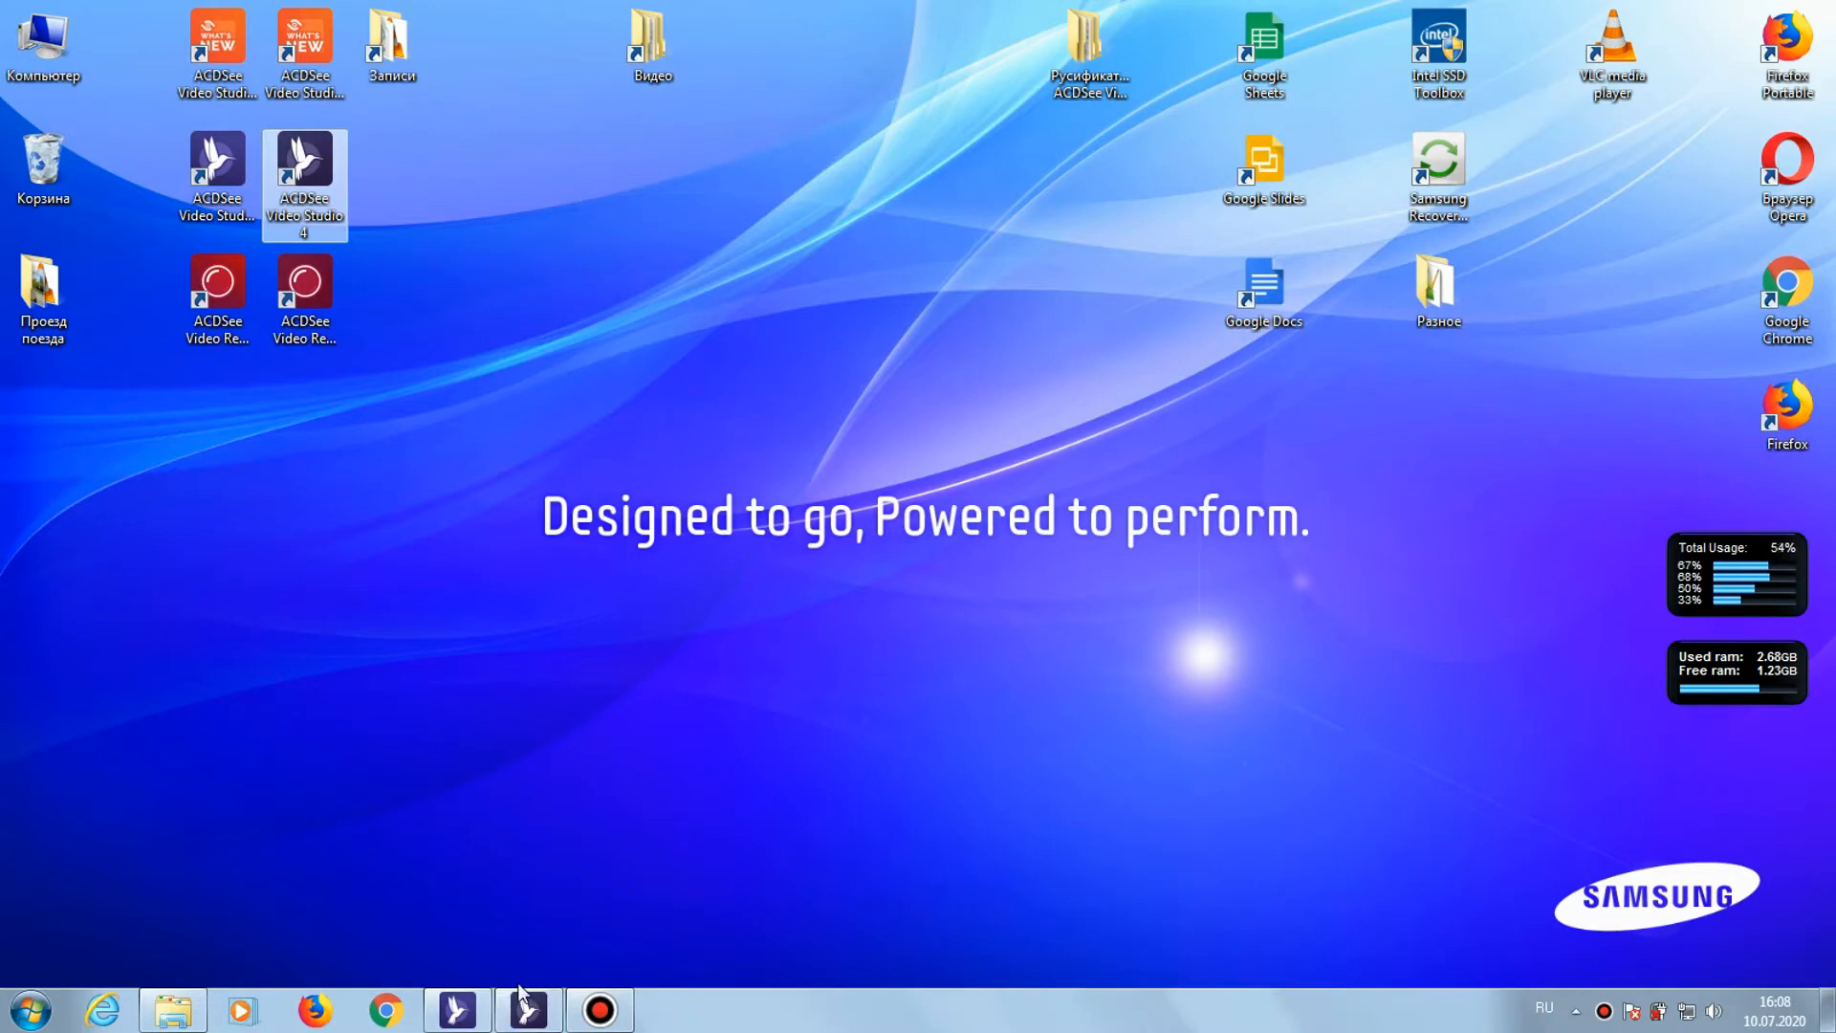
left_click(459, 1014)
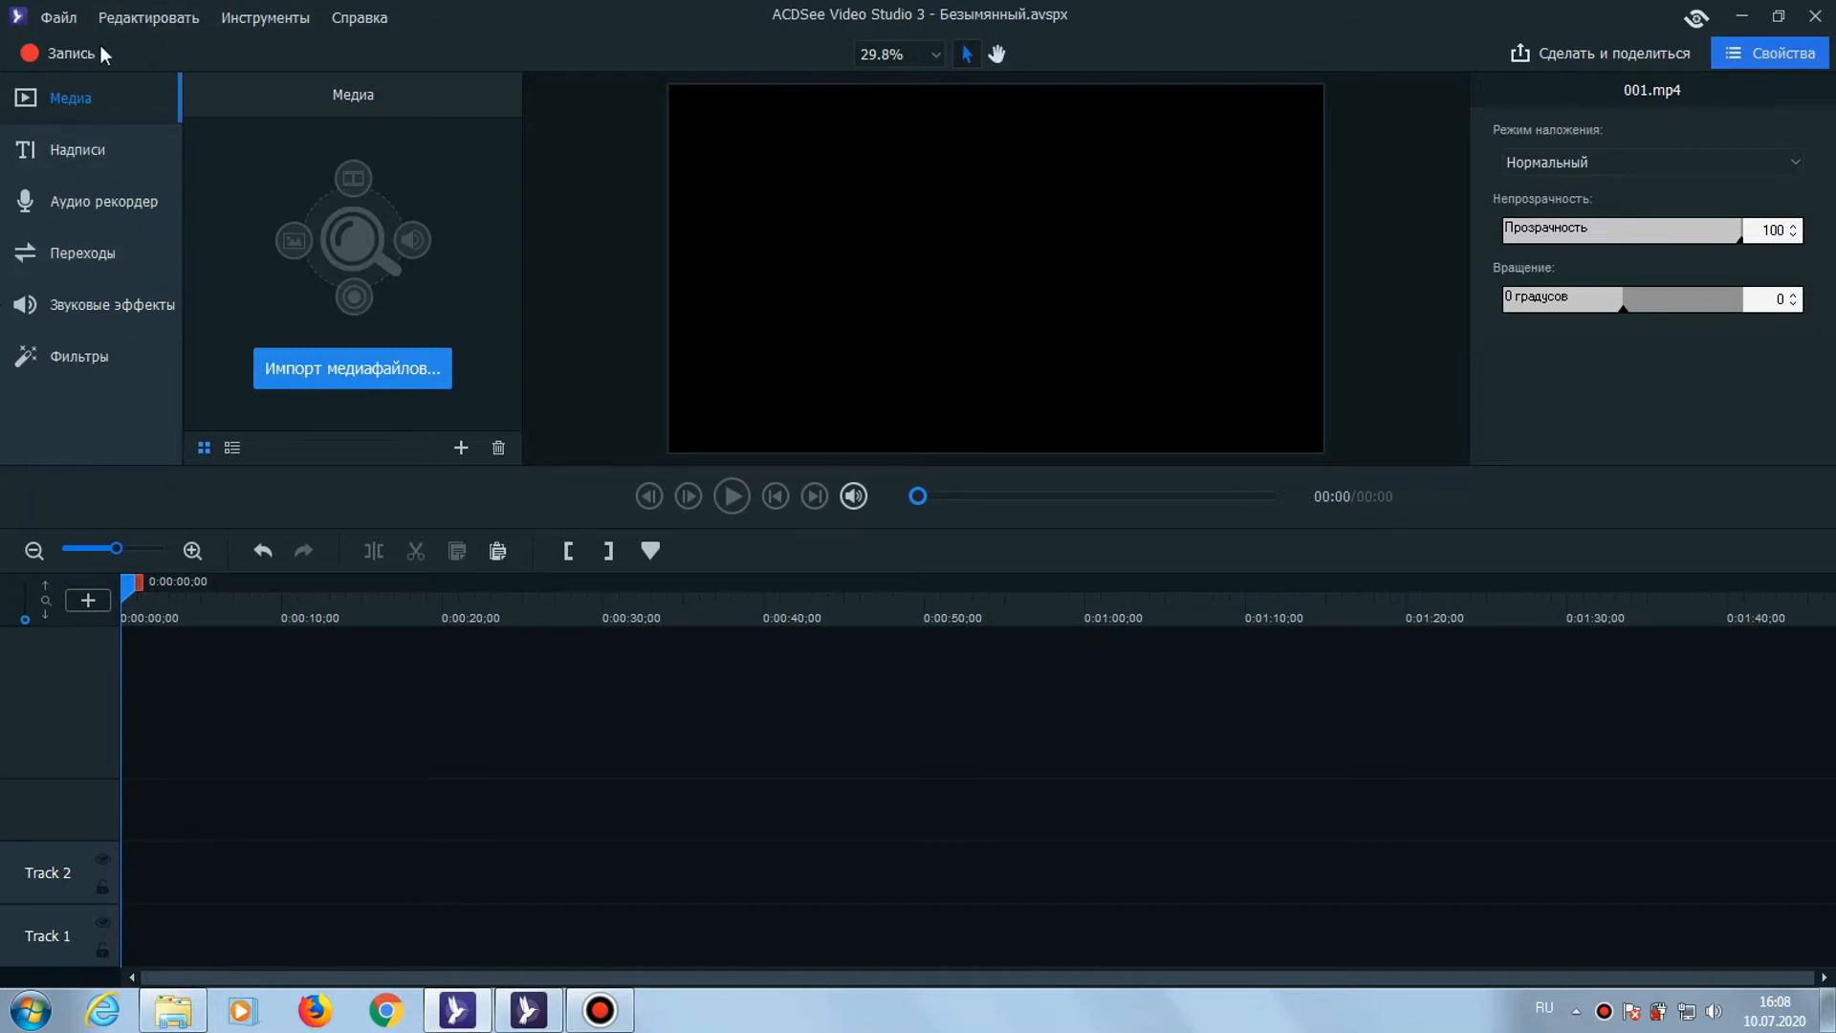
left_click(532, 990)
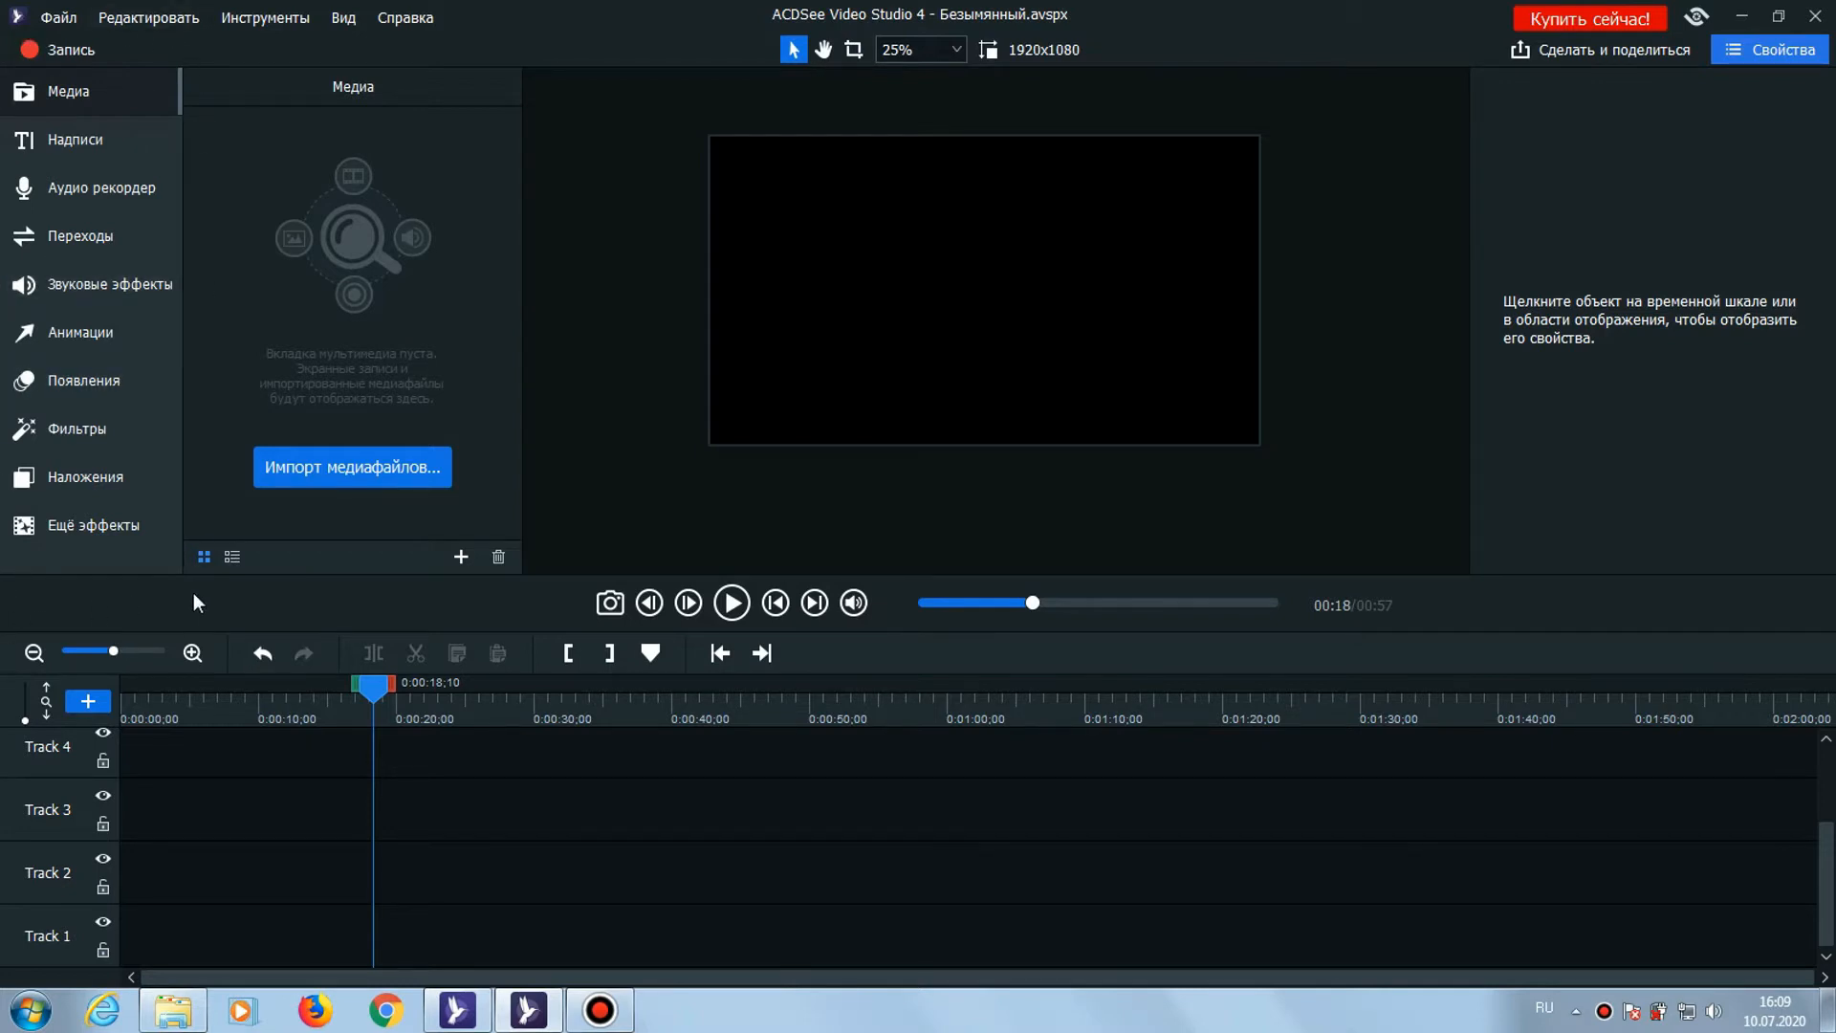
Import the video clips 001, 002 and 003 from the Проезд поезда folder into the media library
left_click(96, 91)
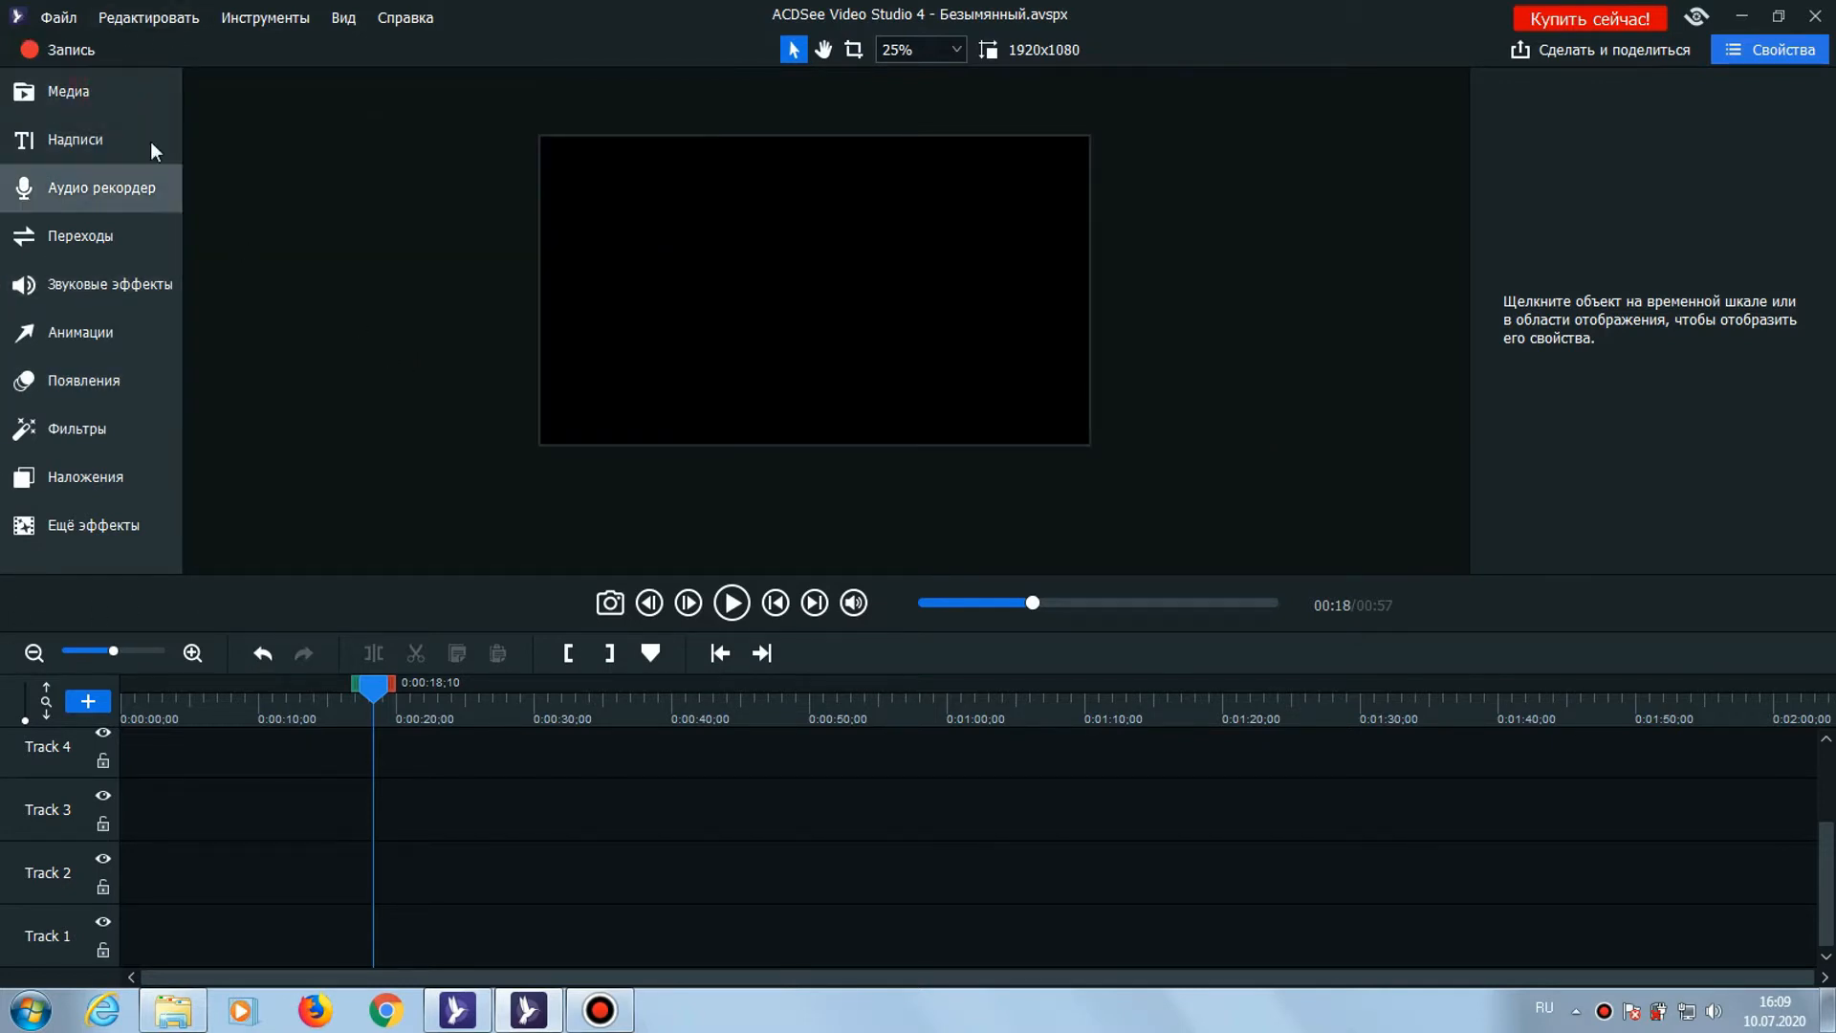
left_click(113, 93)
left_click(352, 467)
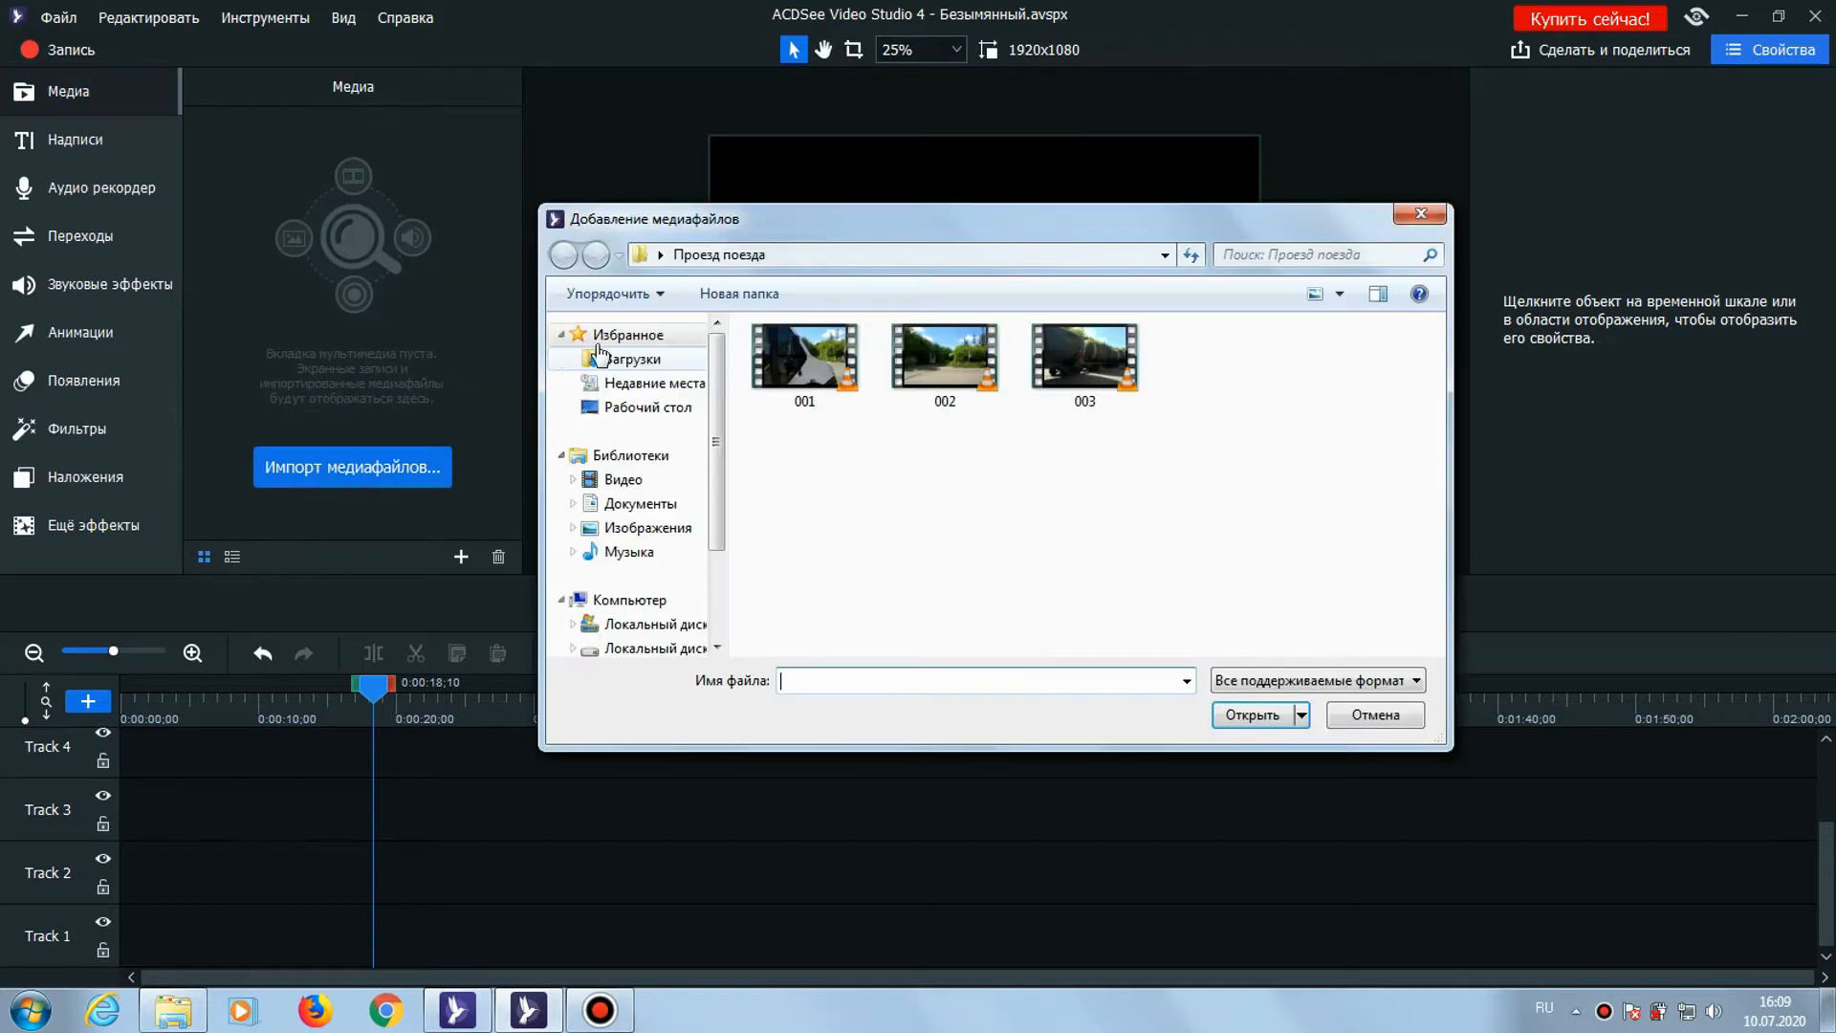
key("ctrl+a")
left_click(1252, 715)
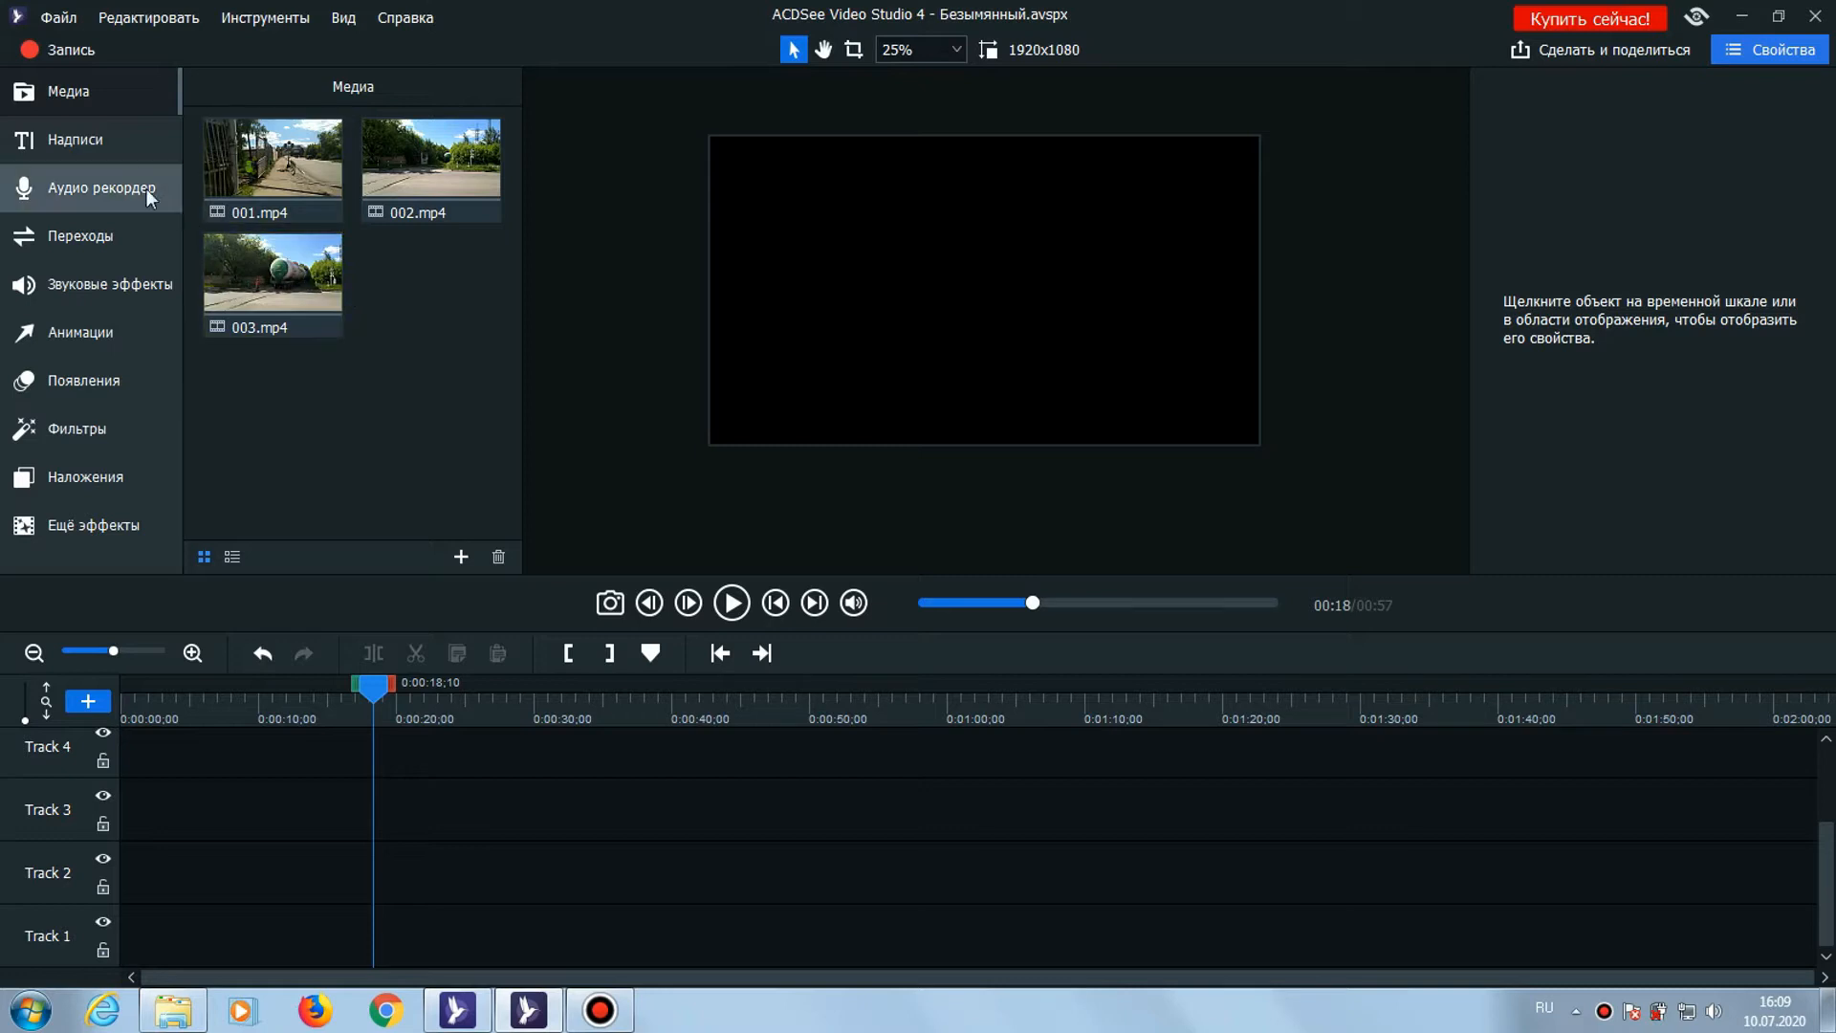
Change the text of the existing caption at 00:00:53;15 to 45454545
left_click(84, 140)
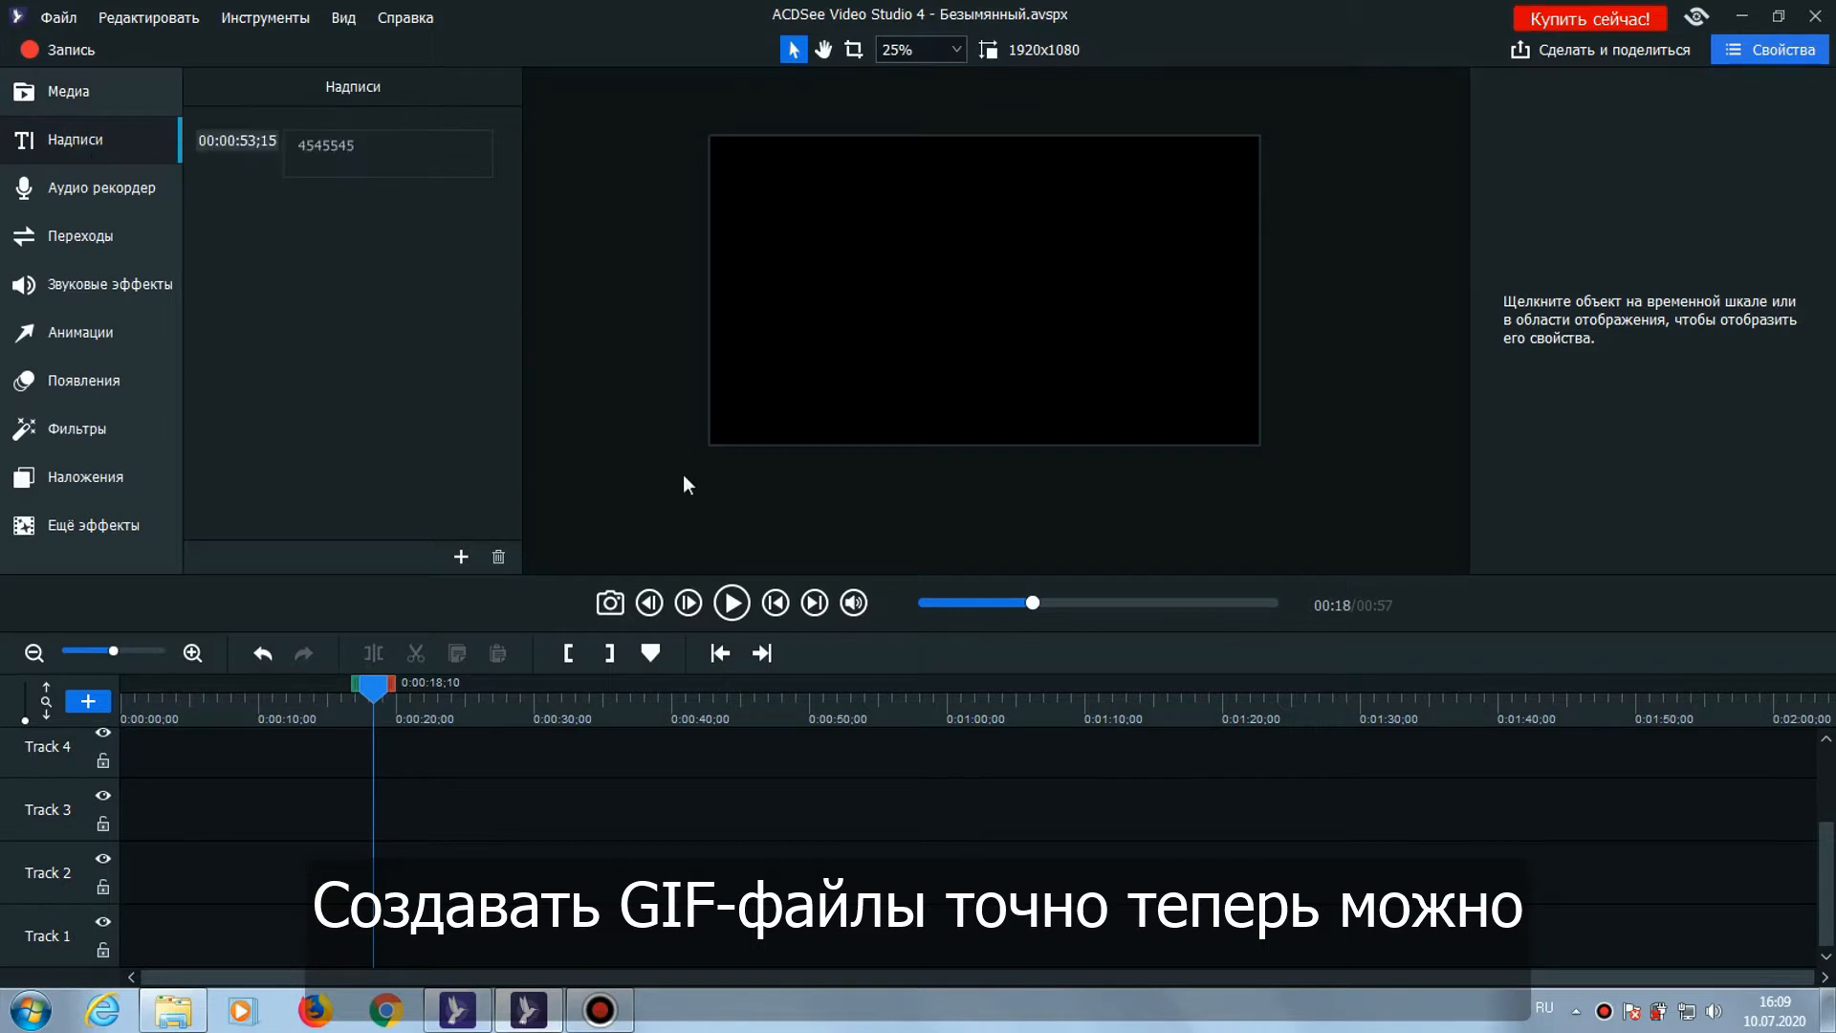
left_click(369, 148)
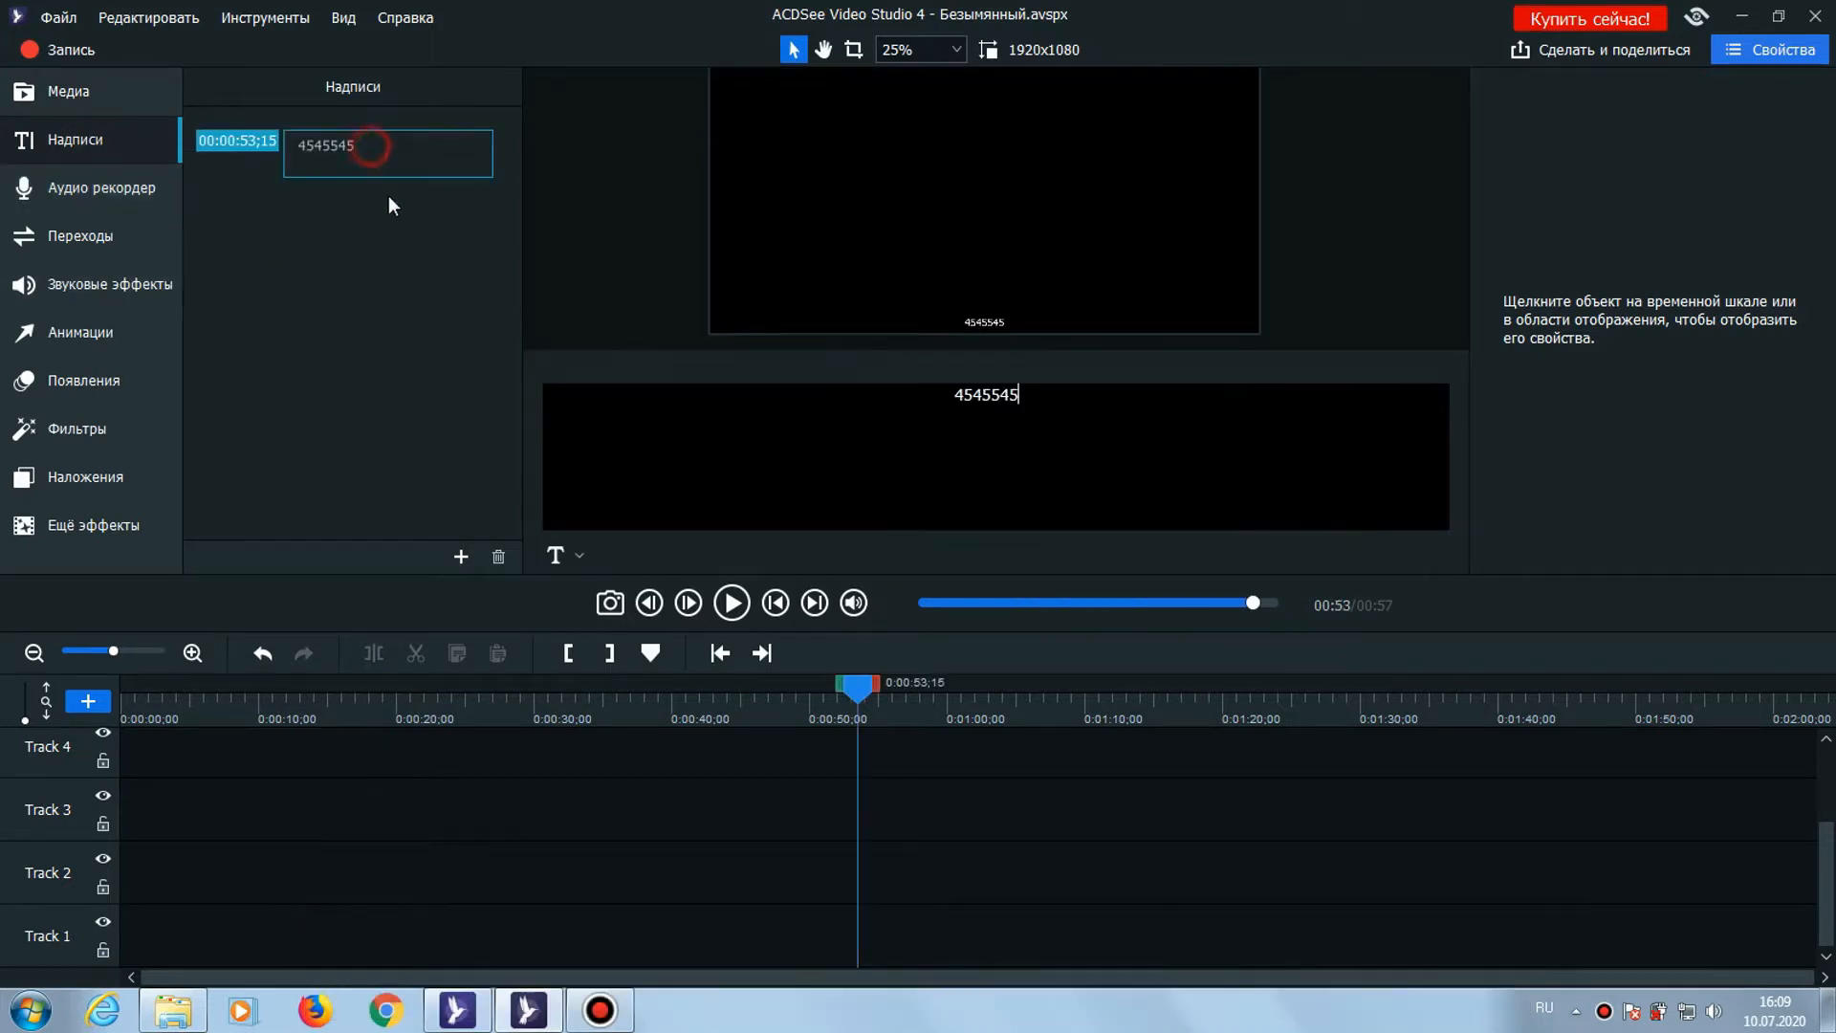
double_click(1021, 412)
type("45454545")
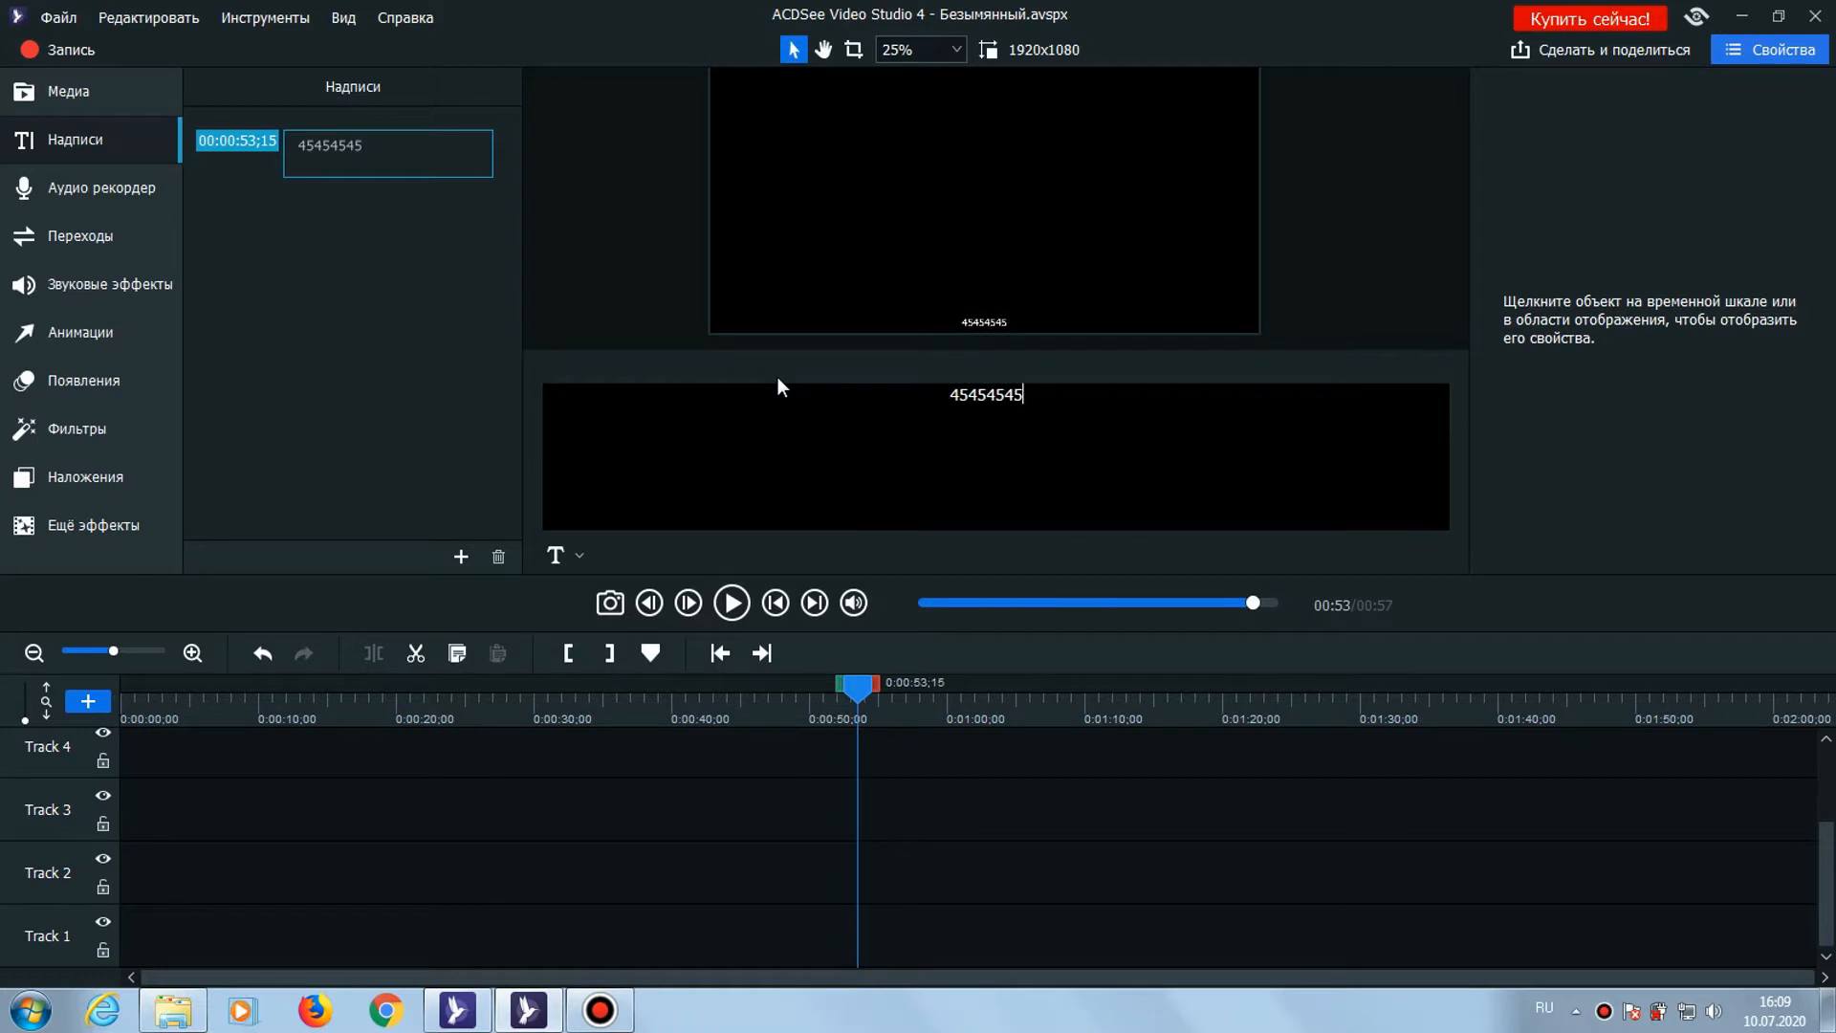
Centre the caption horizontally and vertically in the frame and enlarge its font size to 143
left_click(571, 559)
left_click(696, 848)
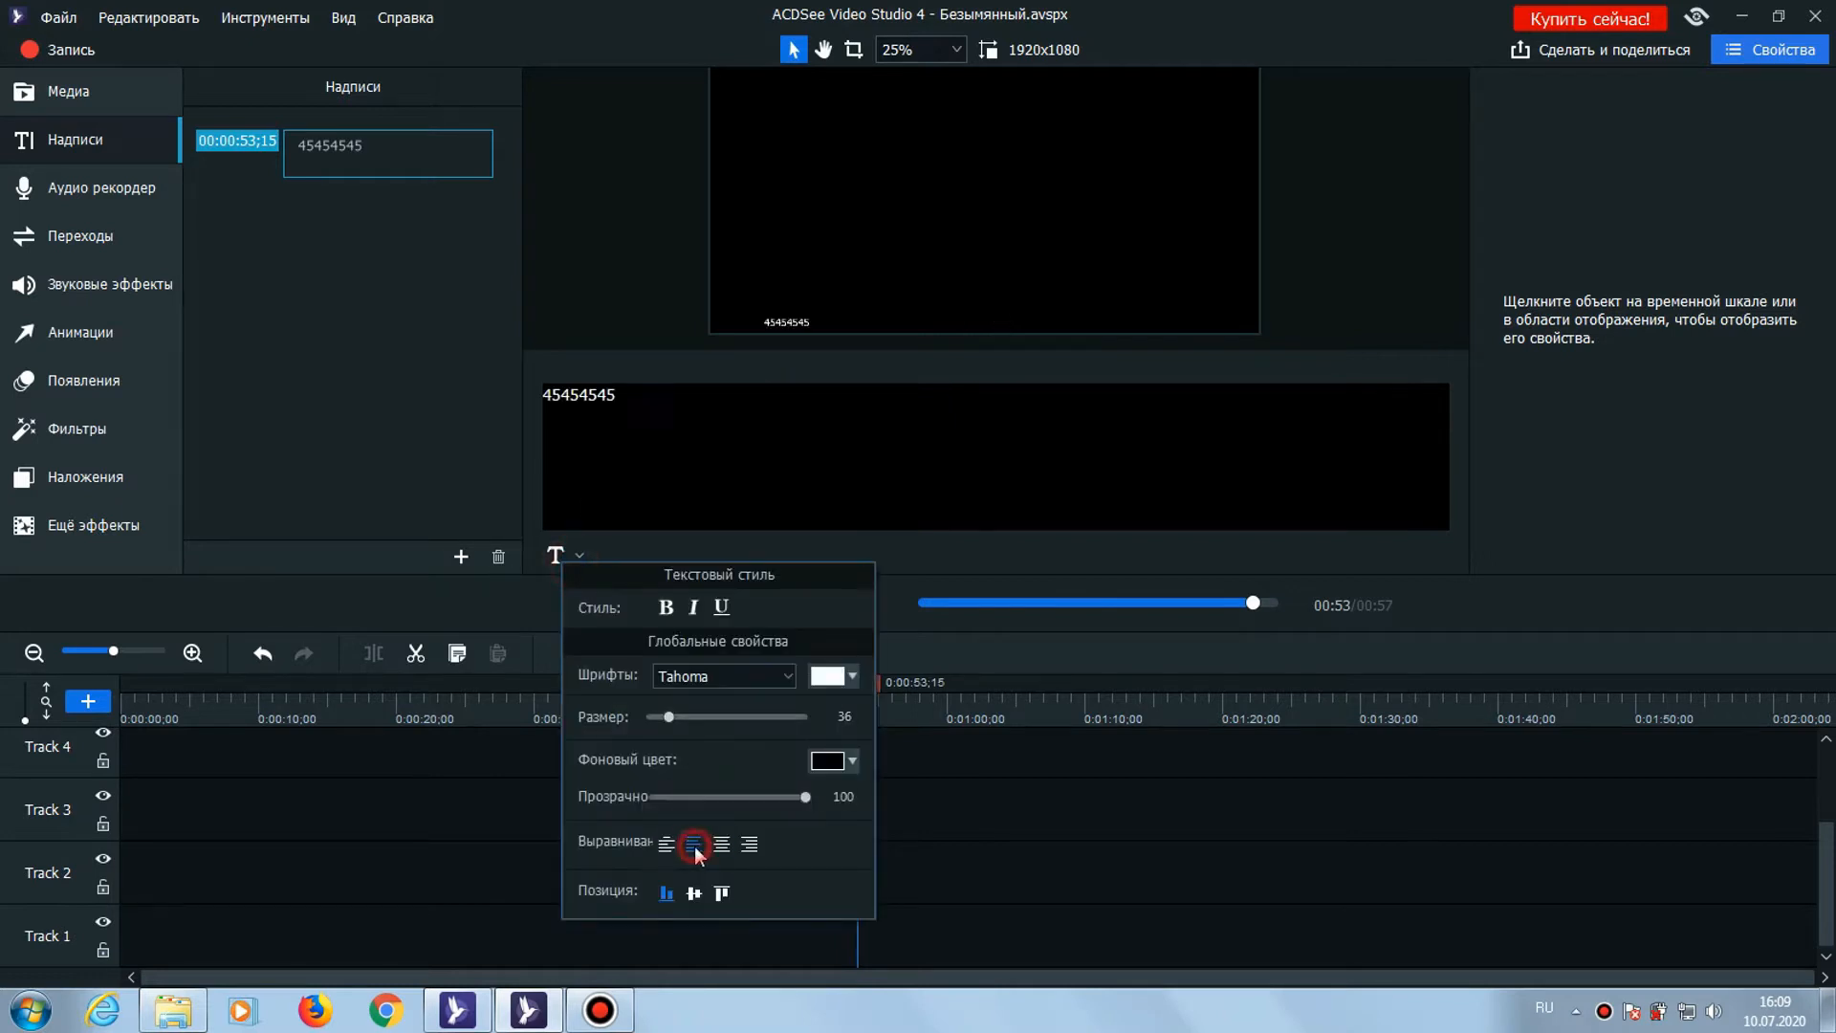
left_click(724, 845)
left_click(697, 893)
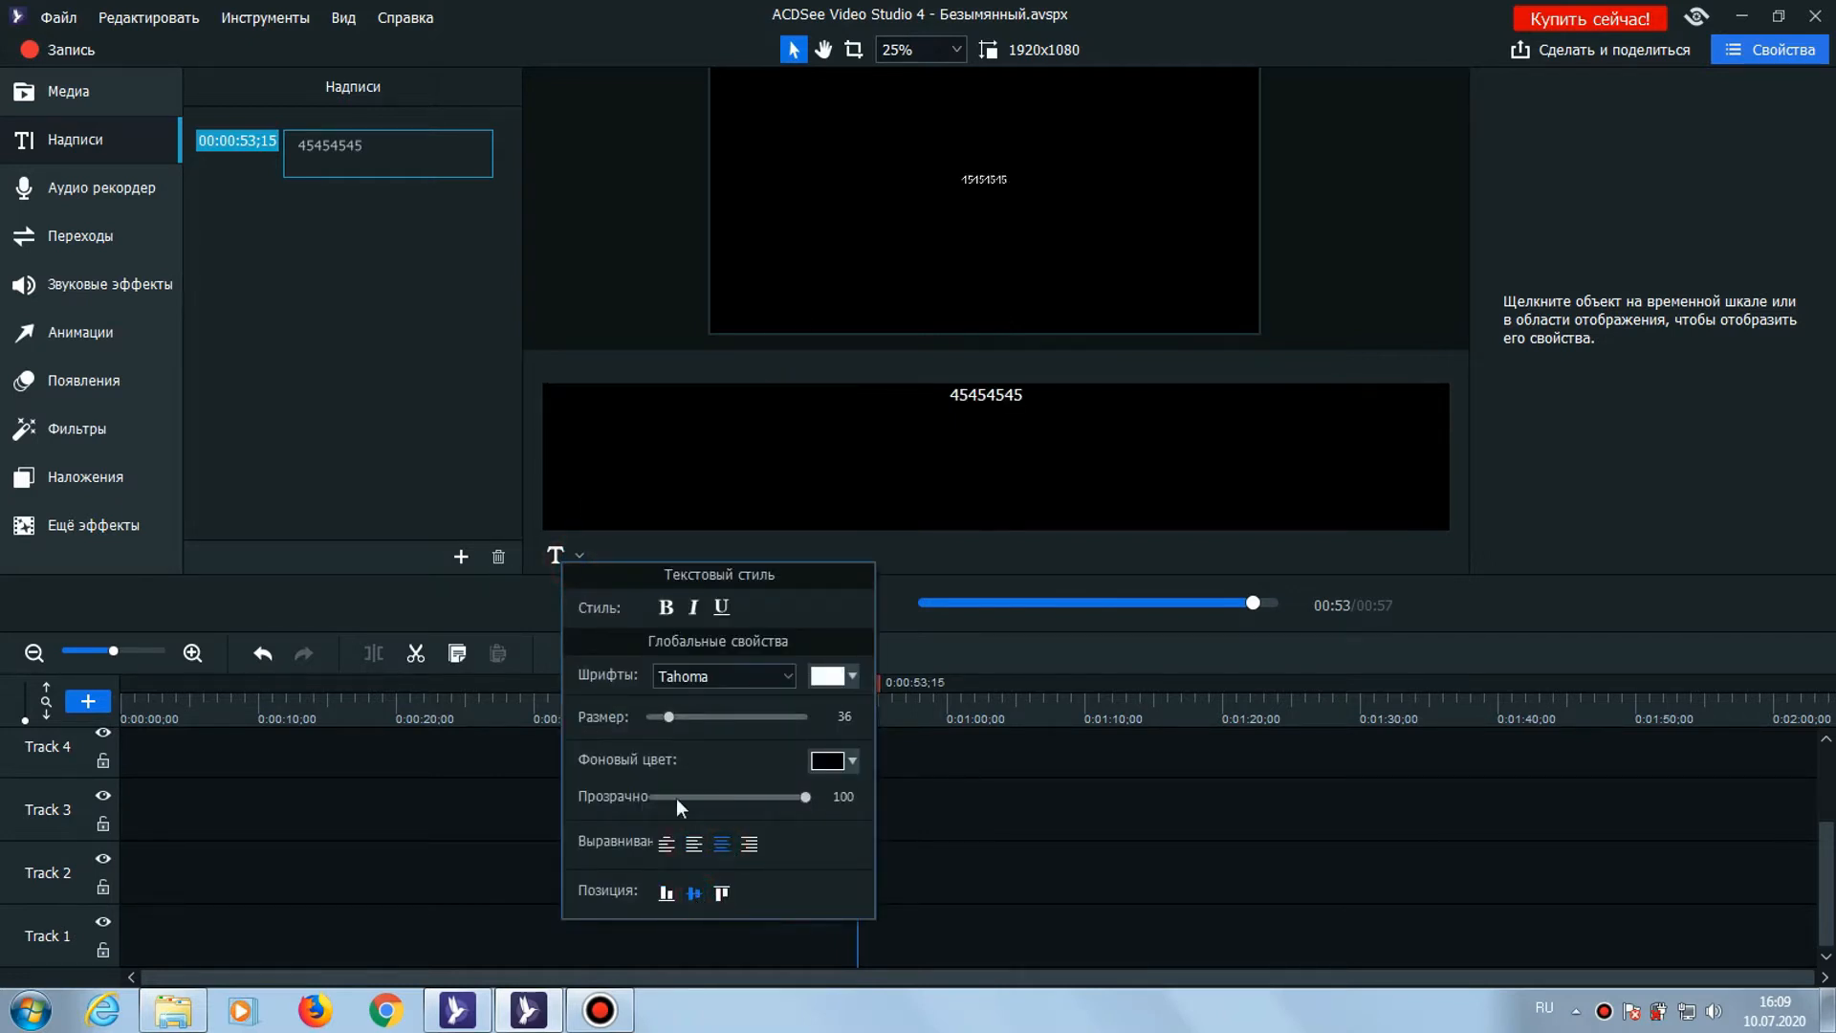
left_click_drag(679, 721, 735, 720)
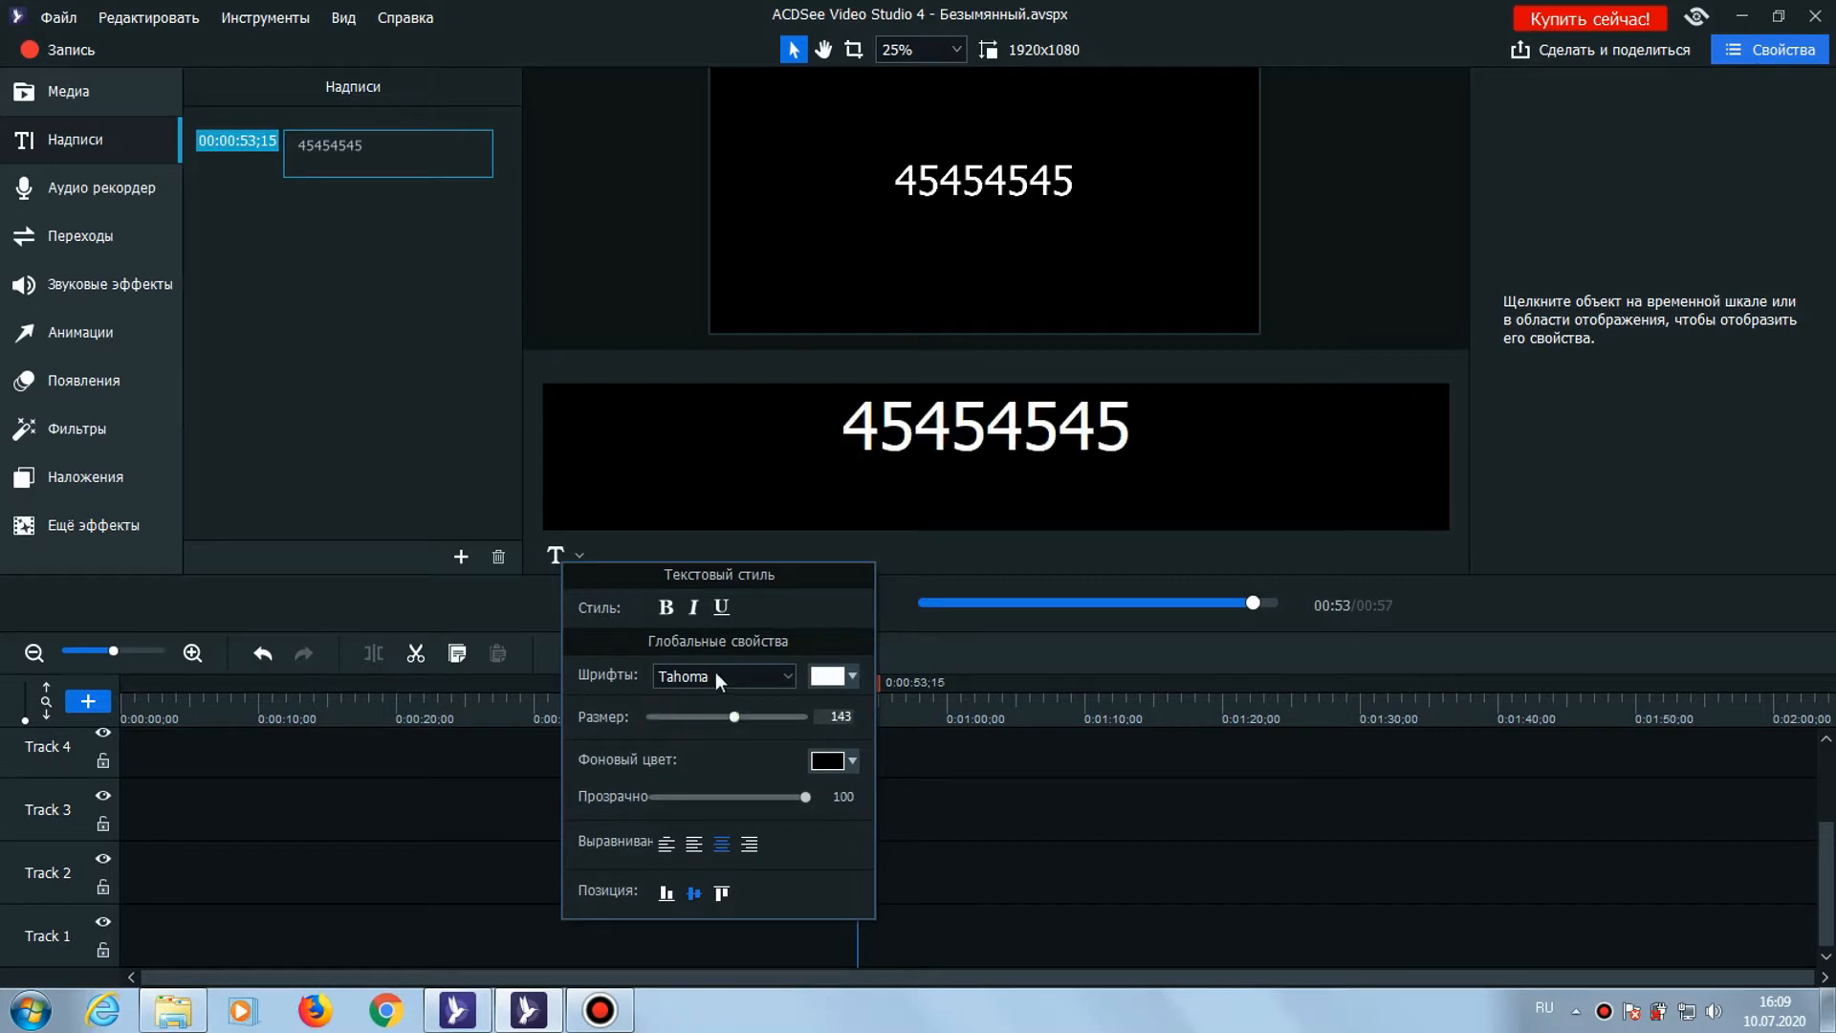
left_click(295, 255)
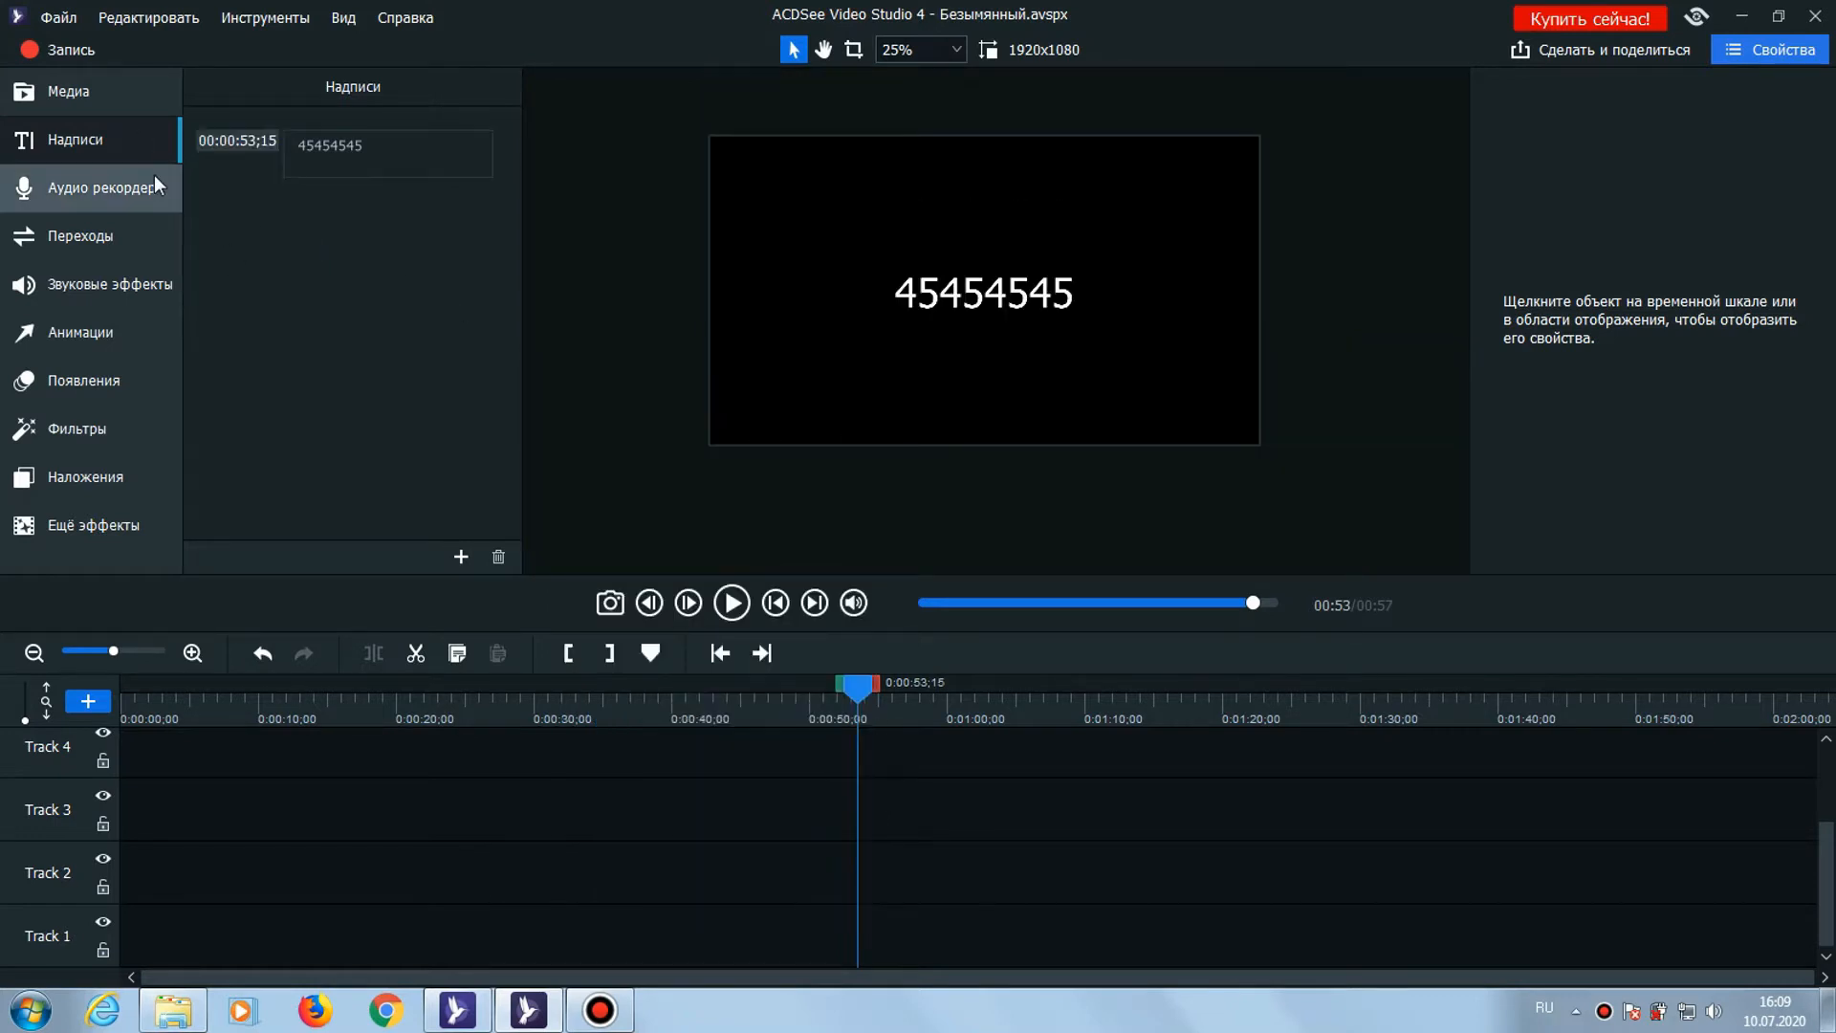
View the audio recorder, then compare the transition libraries of ACDSee Video Studio 3 and Video Studio 4
left_click(88, 199)
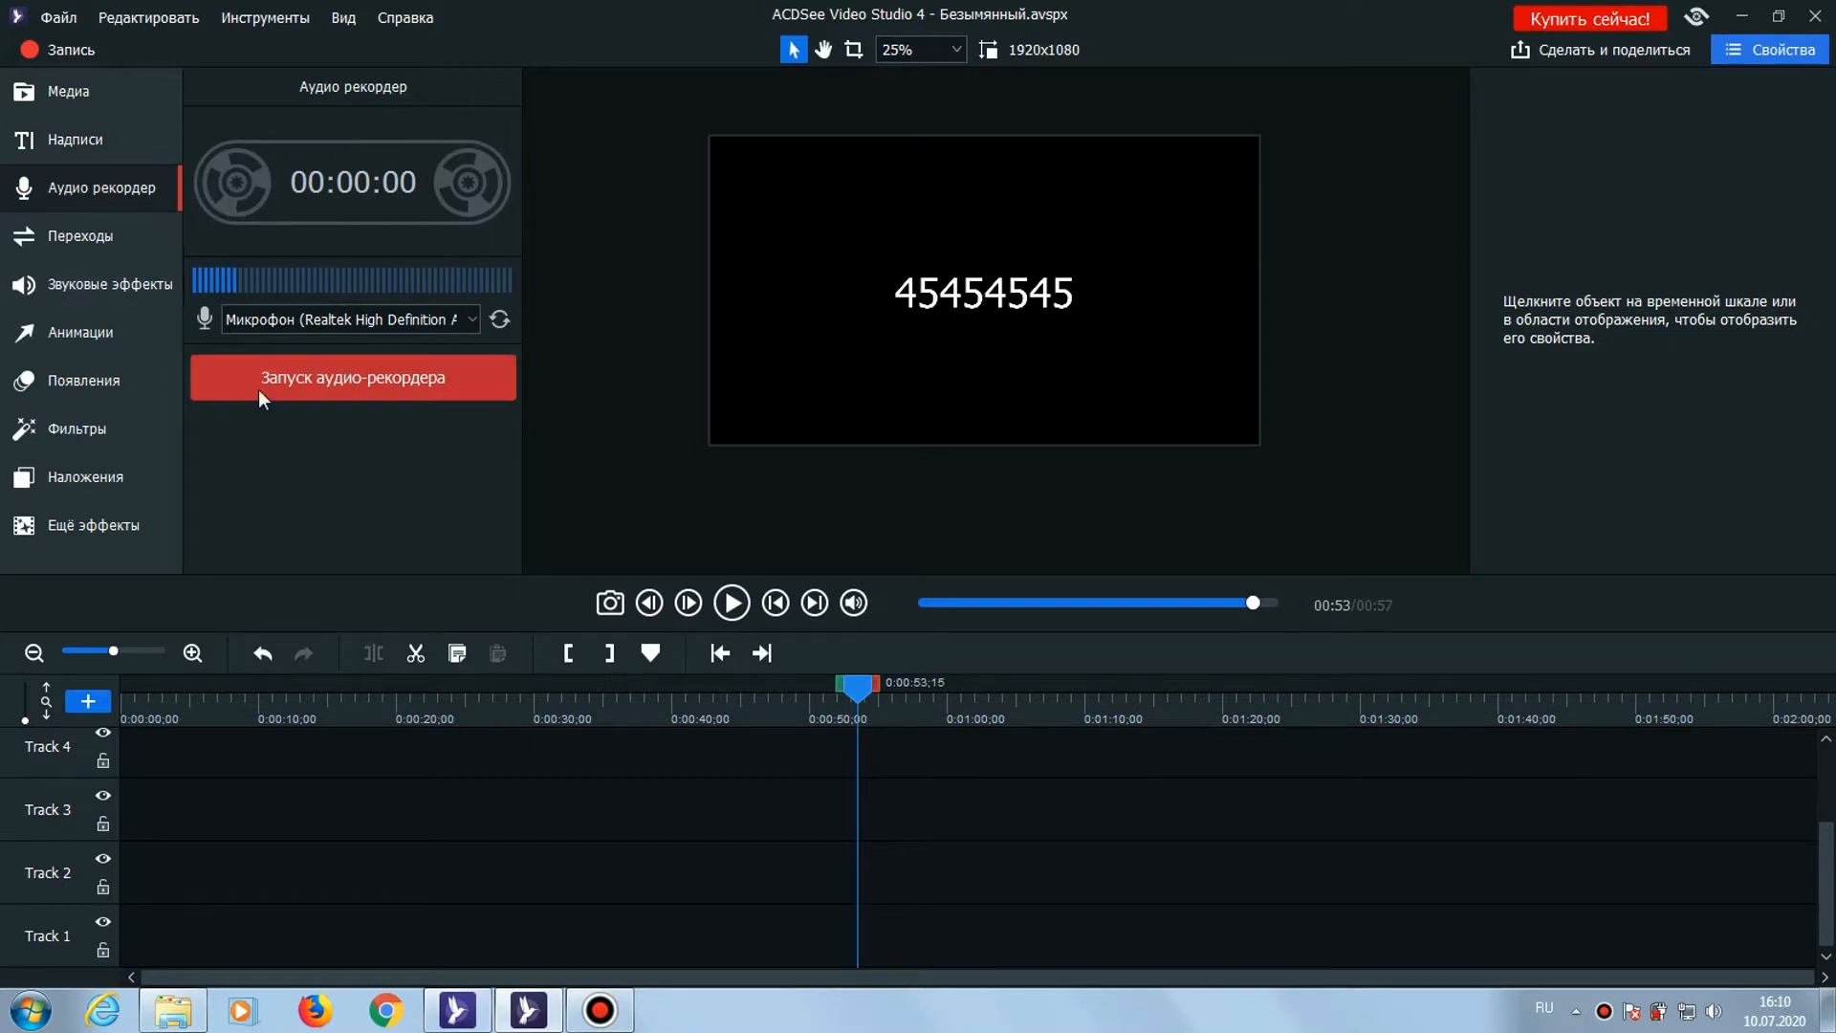
left_click(101, 240)
left_click(463, 1020)
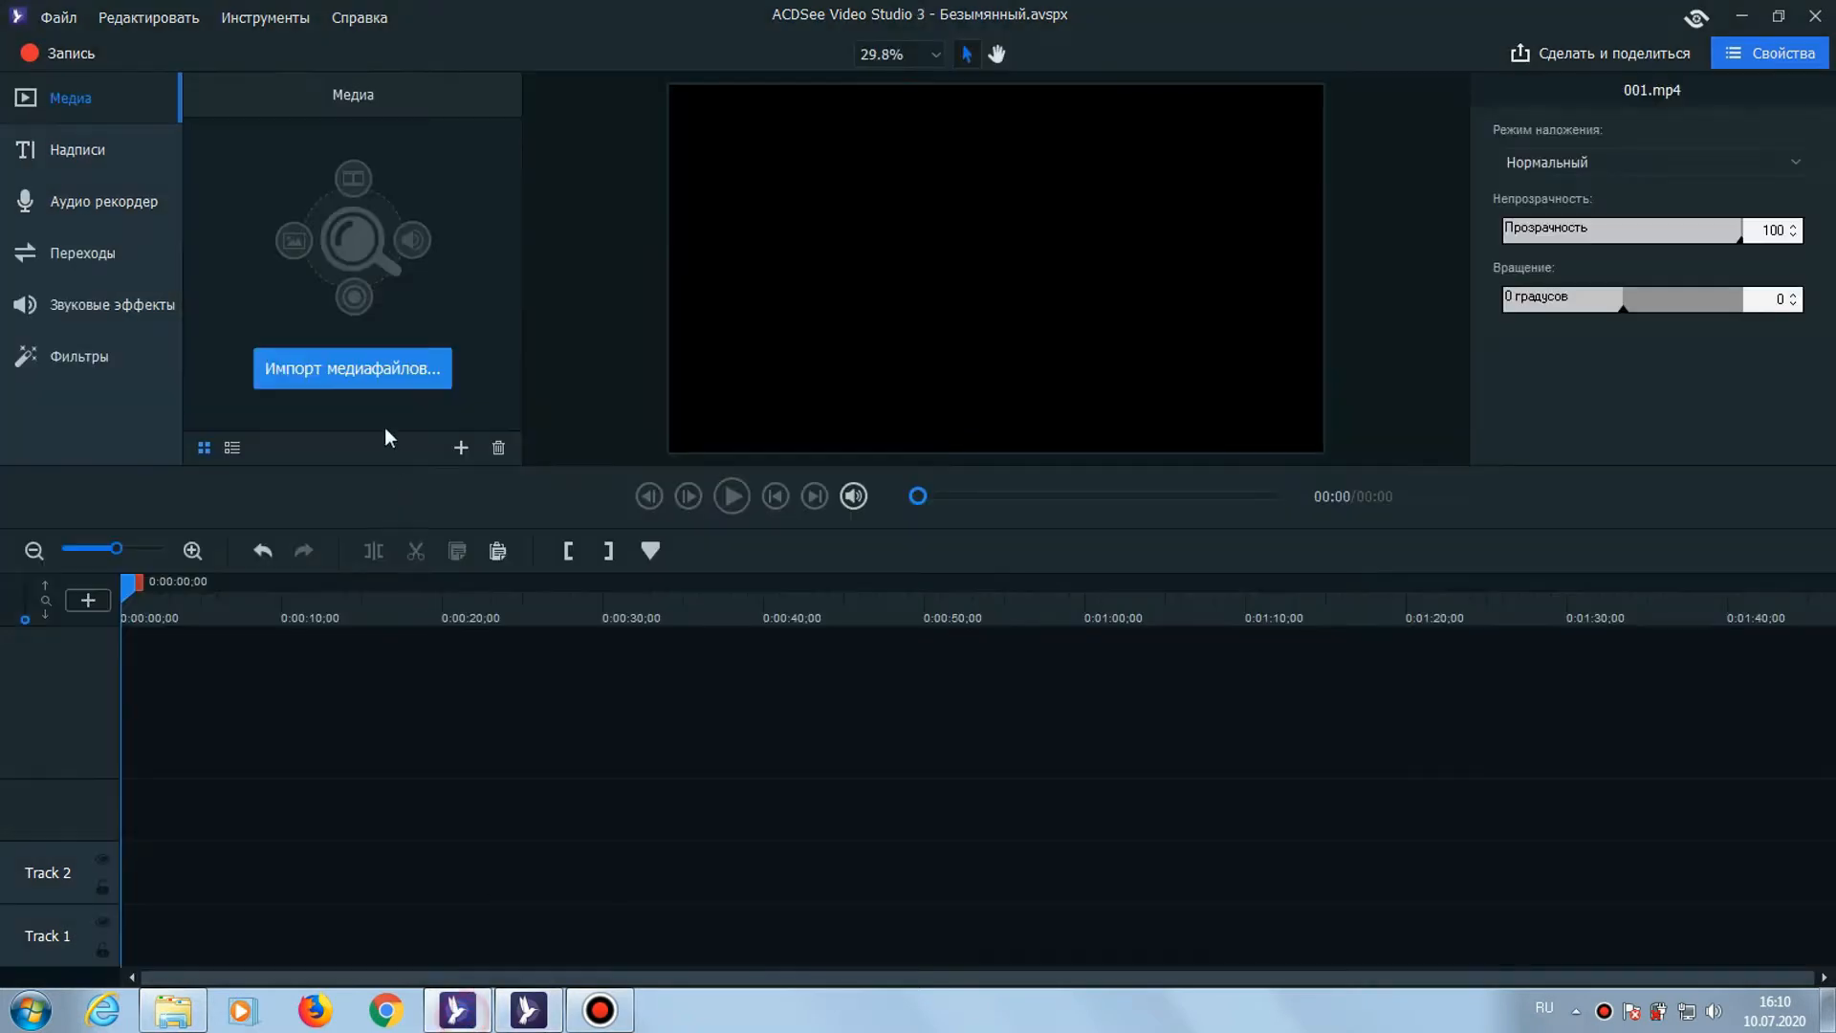
left_click(85, 255)
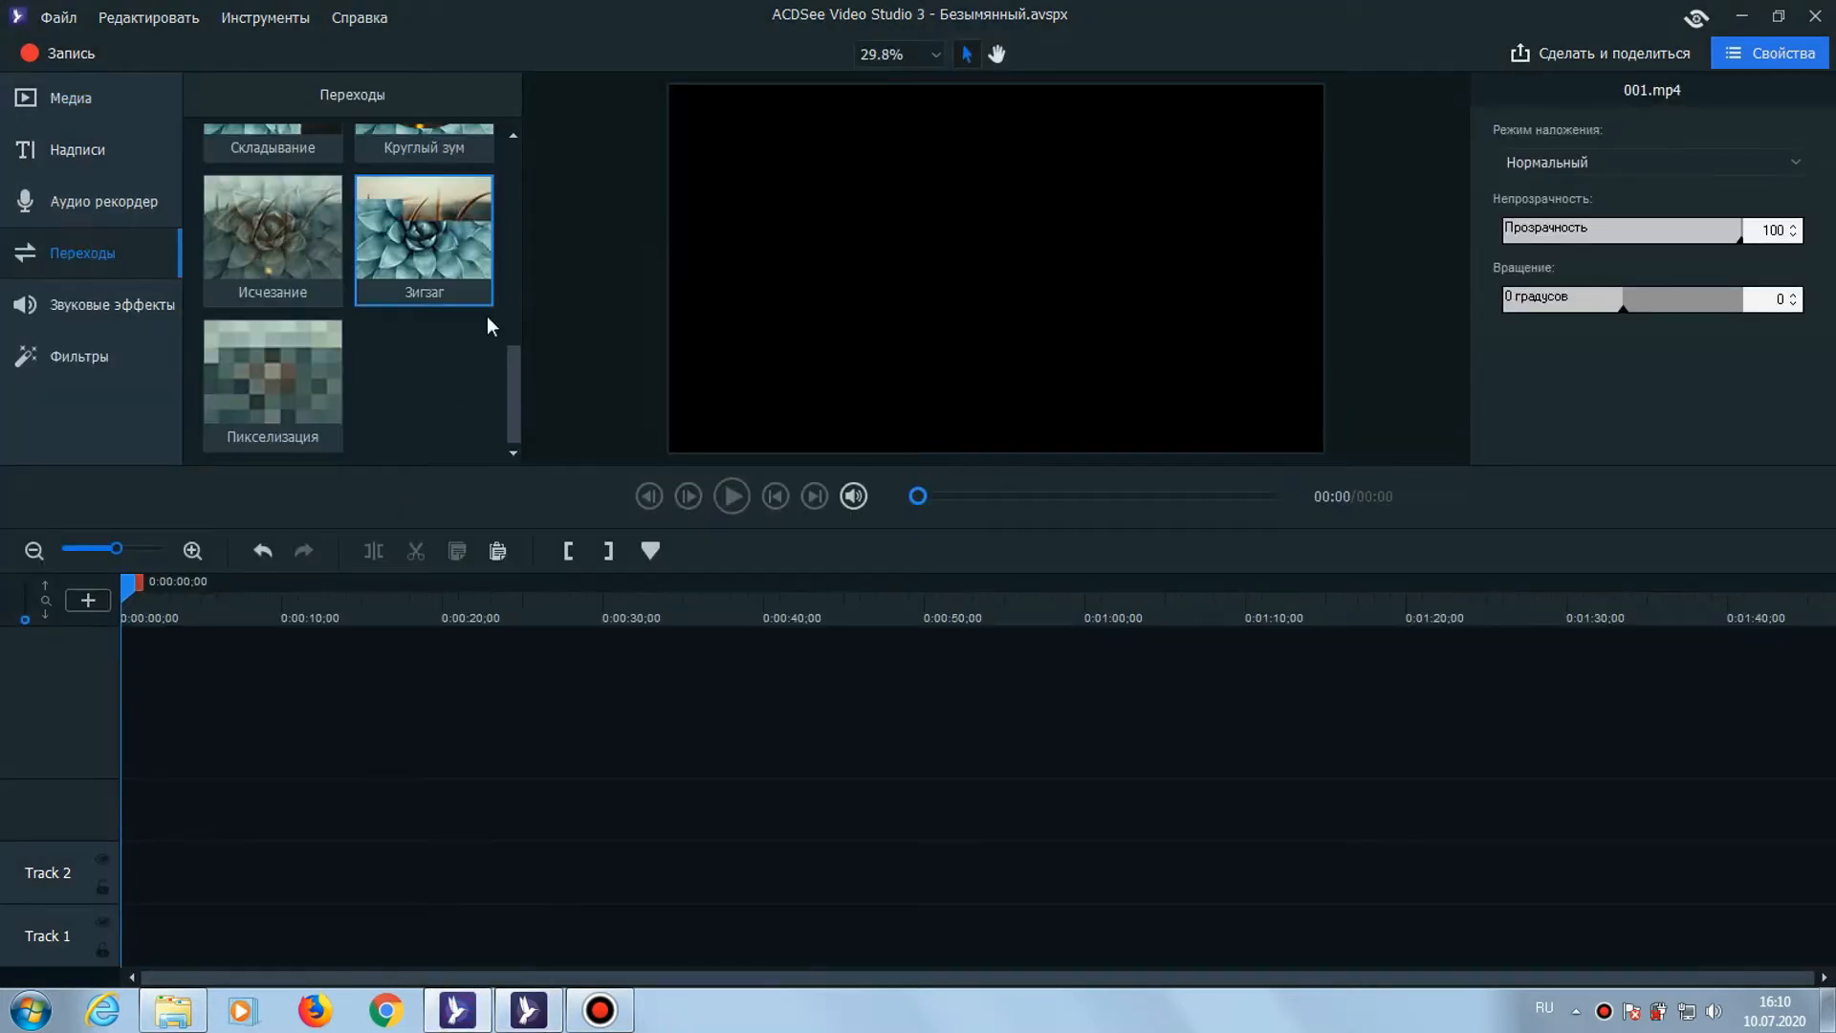
left_click_drag(514, 397, 524, 184)
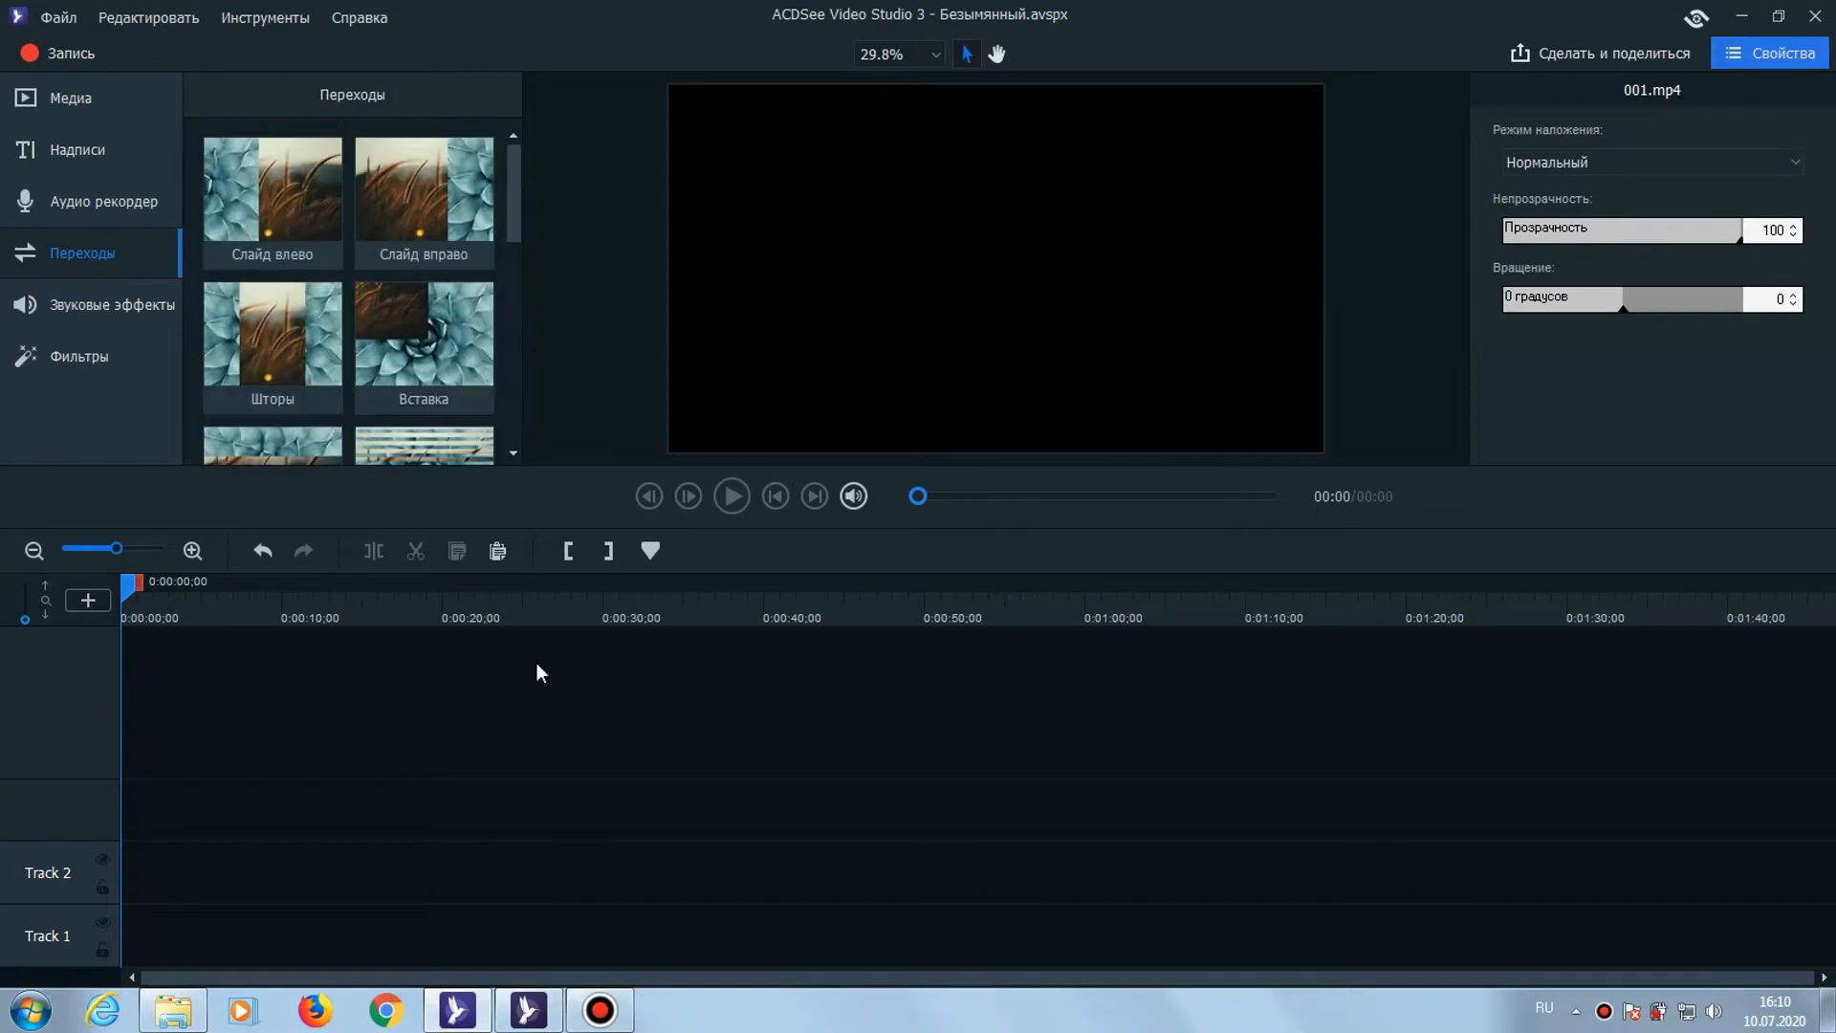
left_click(528, 1010)
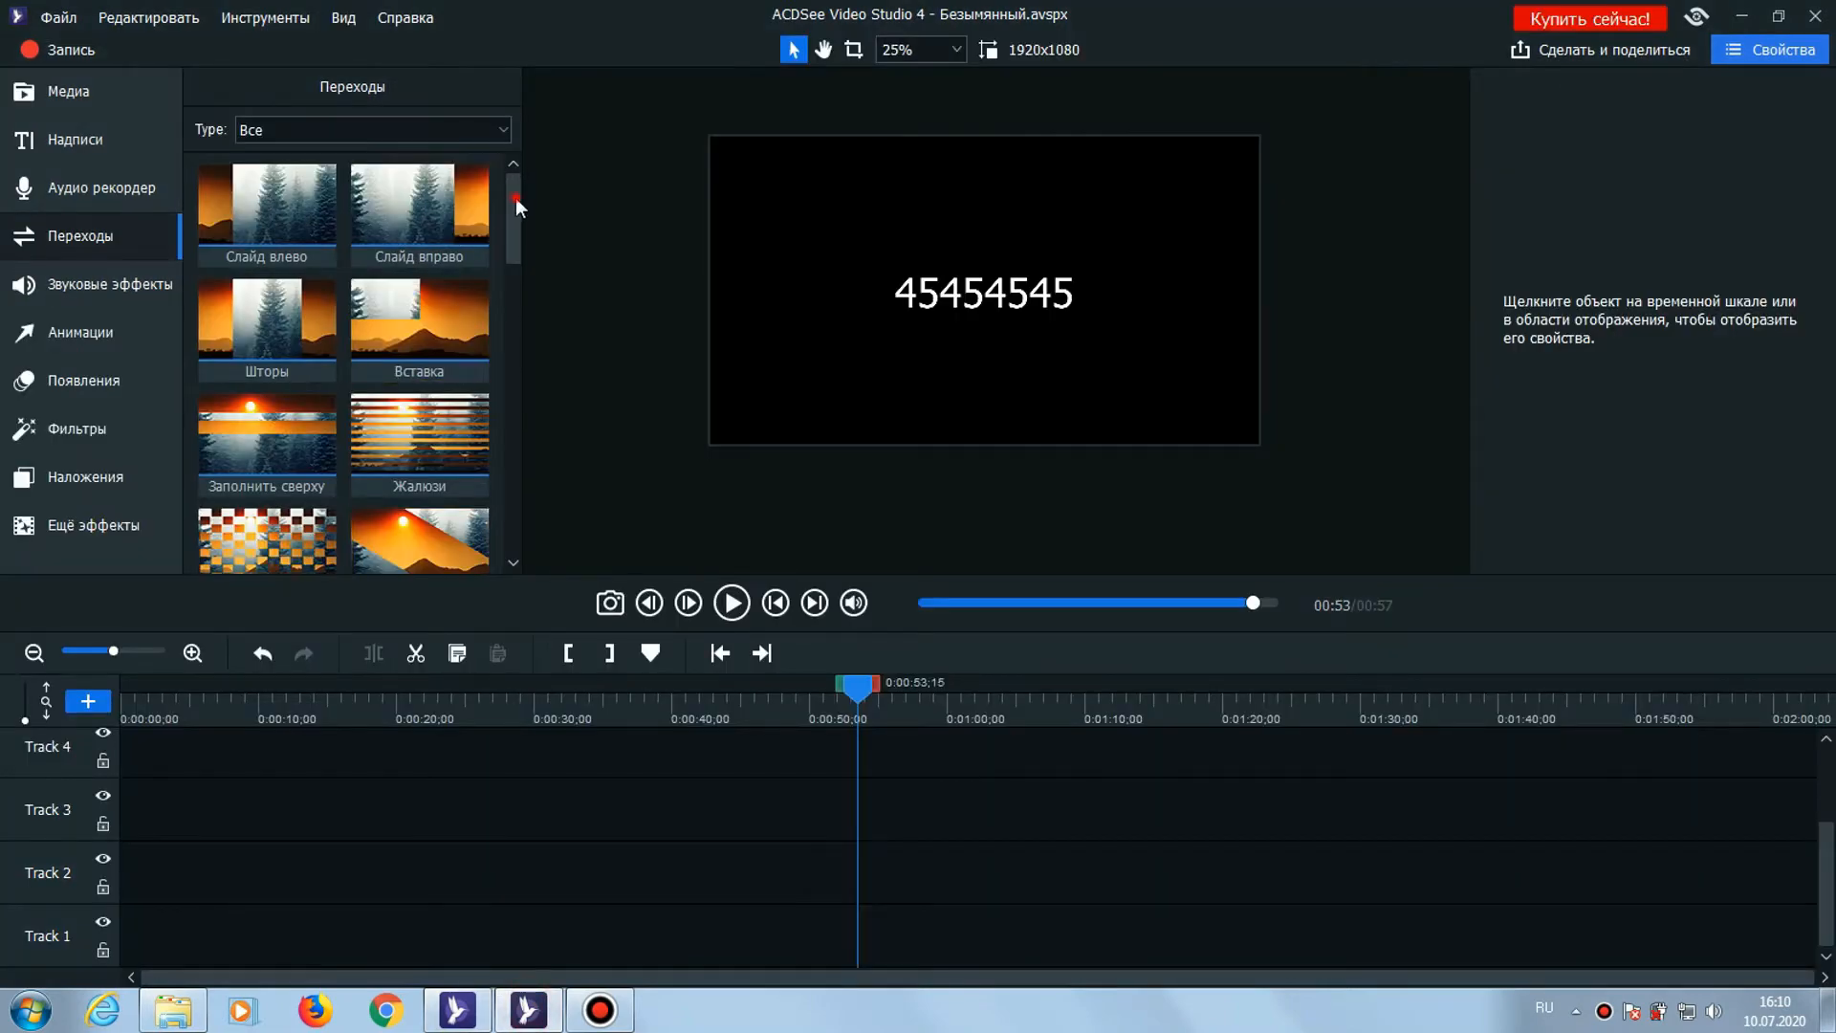
mouse_move(514, 198)
left_mouse_down()
mouse_move(526, 531)
mouse_move(521, 174)
left_mouse_up()
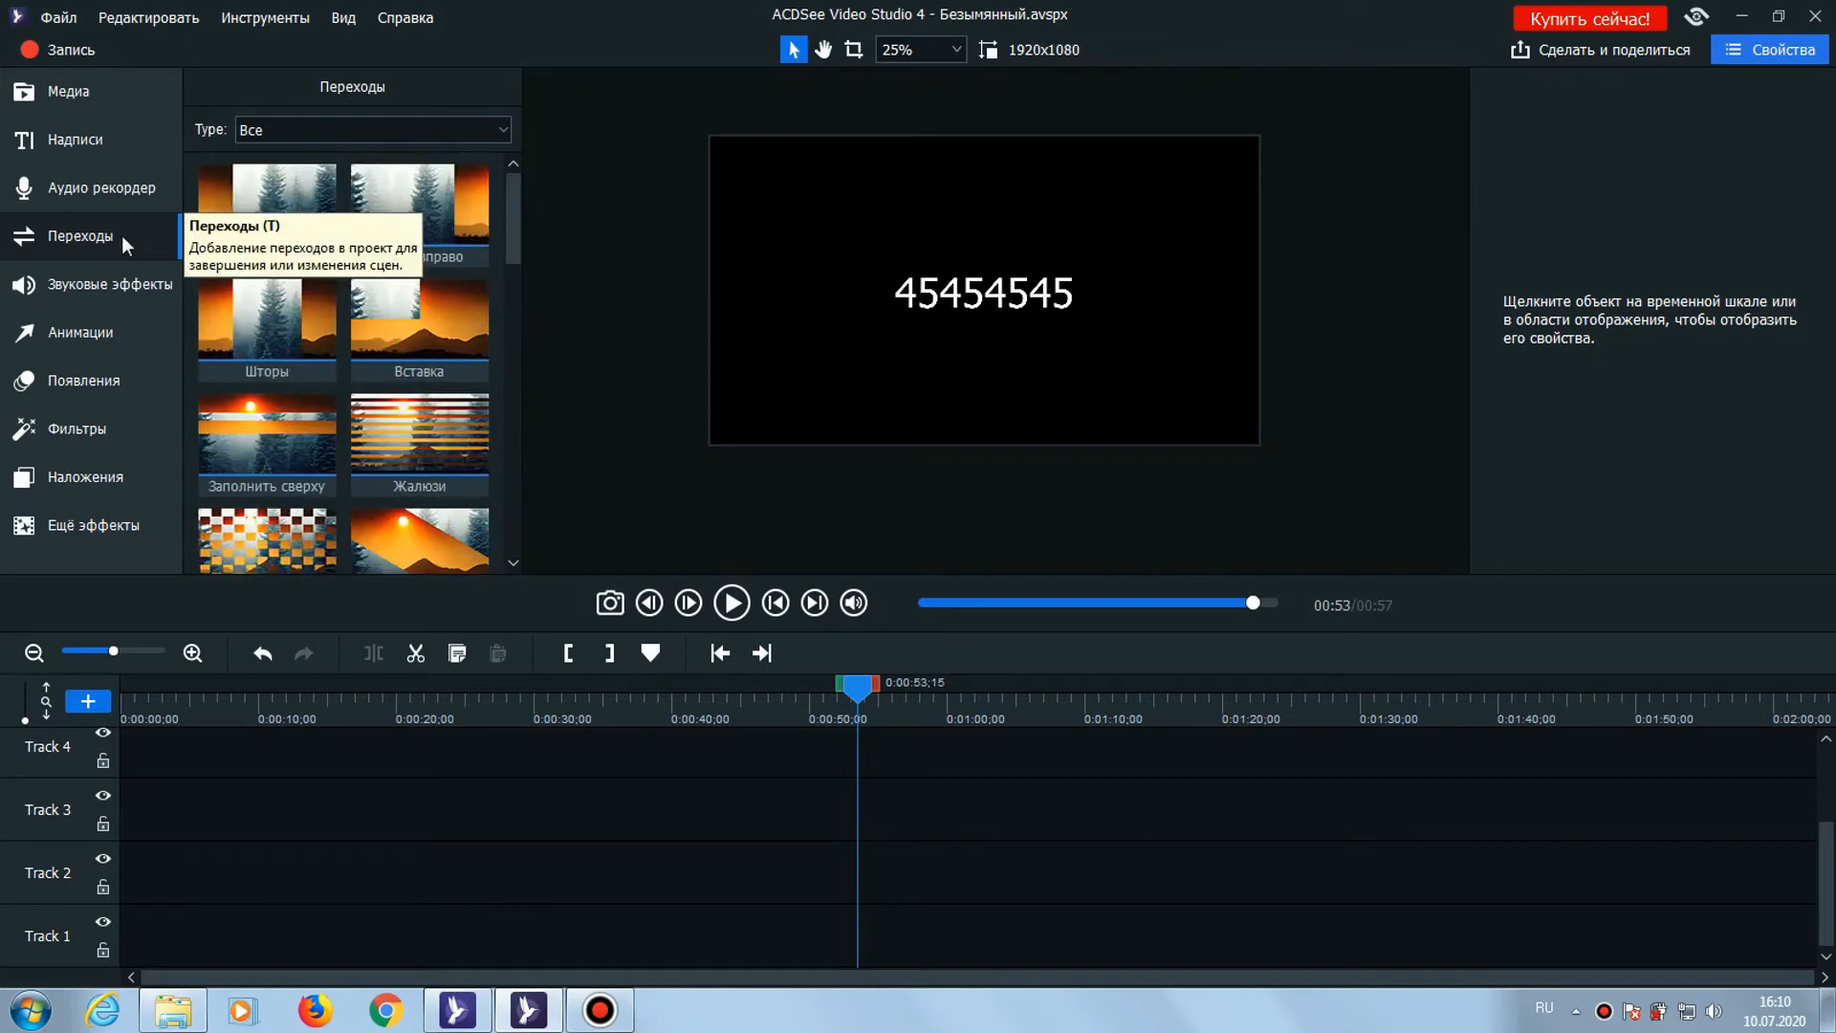
Compare the sound effects in ACDSee Video Studio 3 and Video Studio 4, and browse the animations in Video Studio 4
left_click(88, 285)
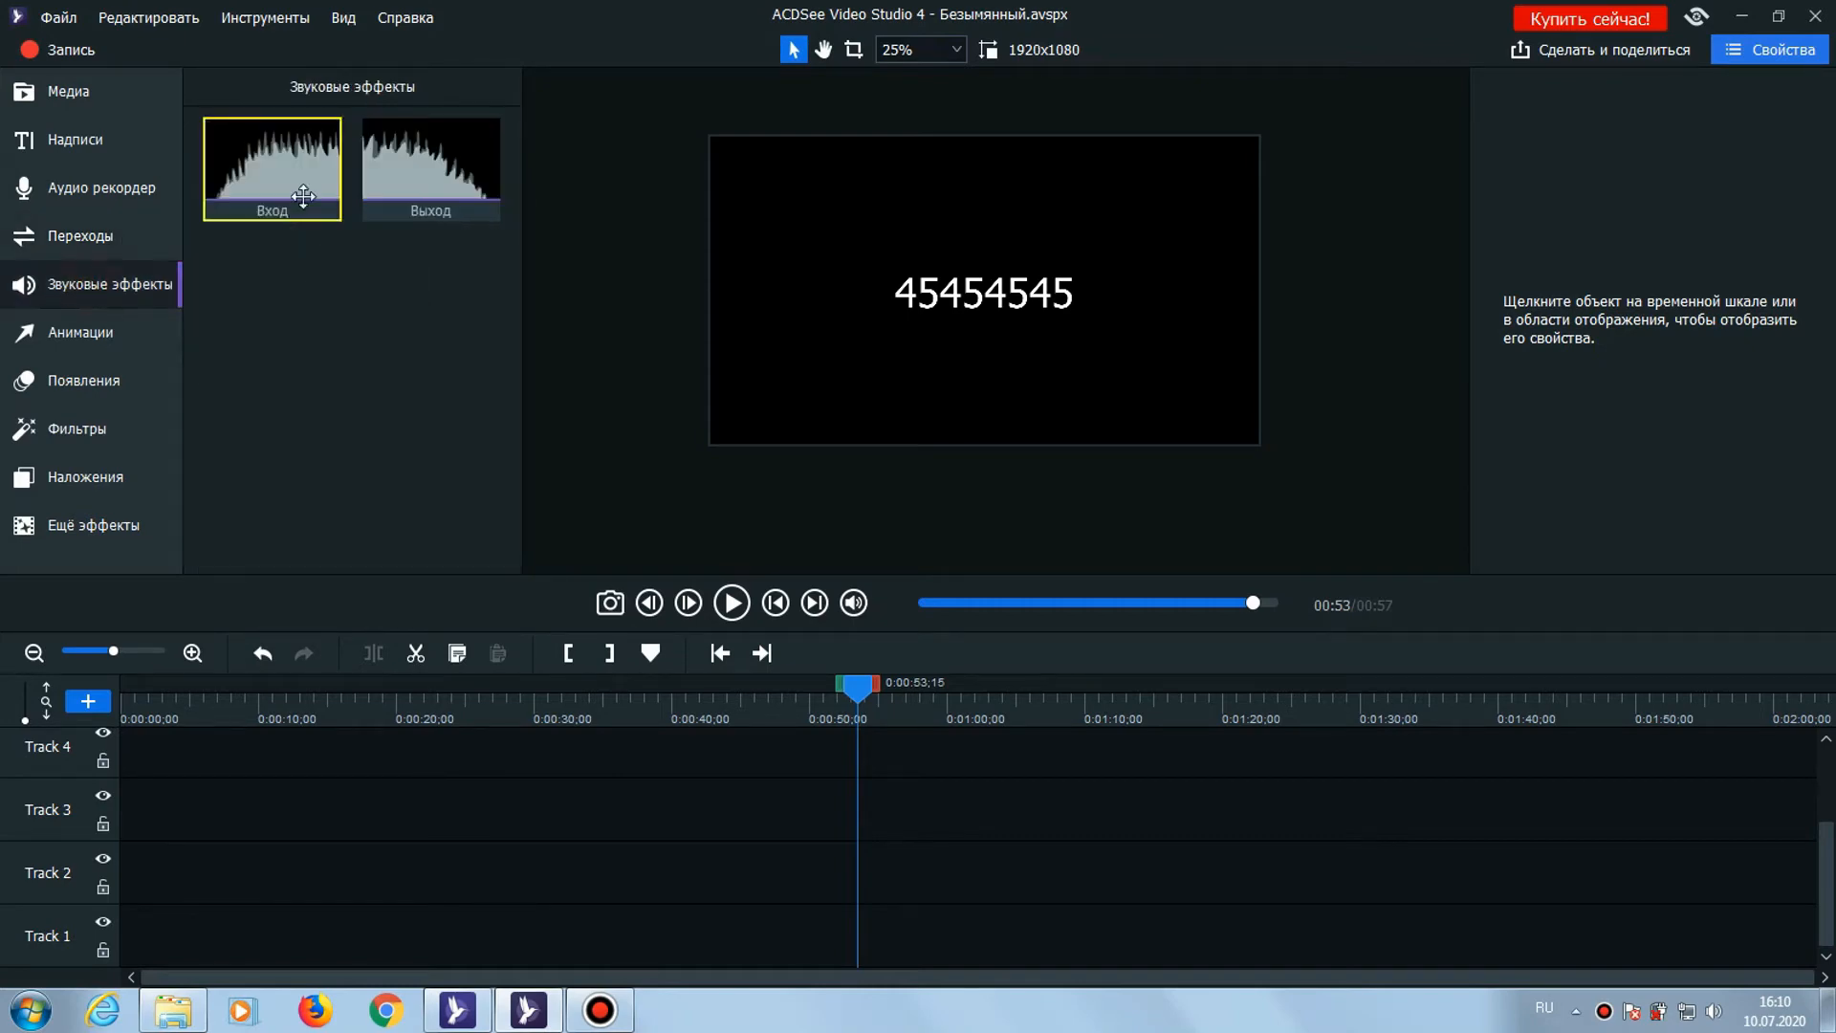
left_click(457, 1010)
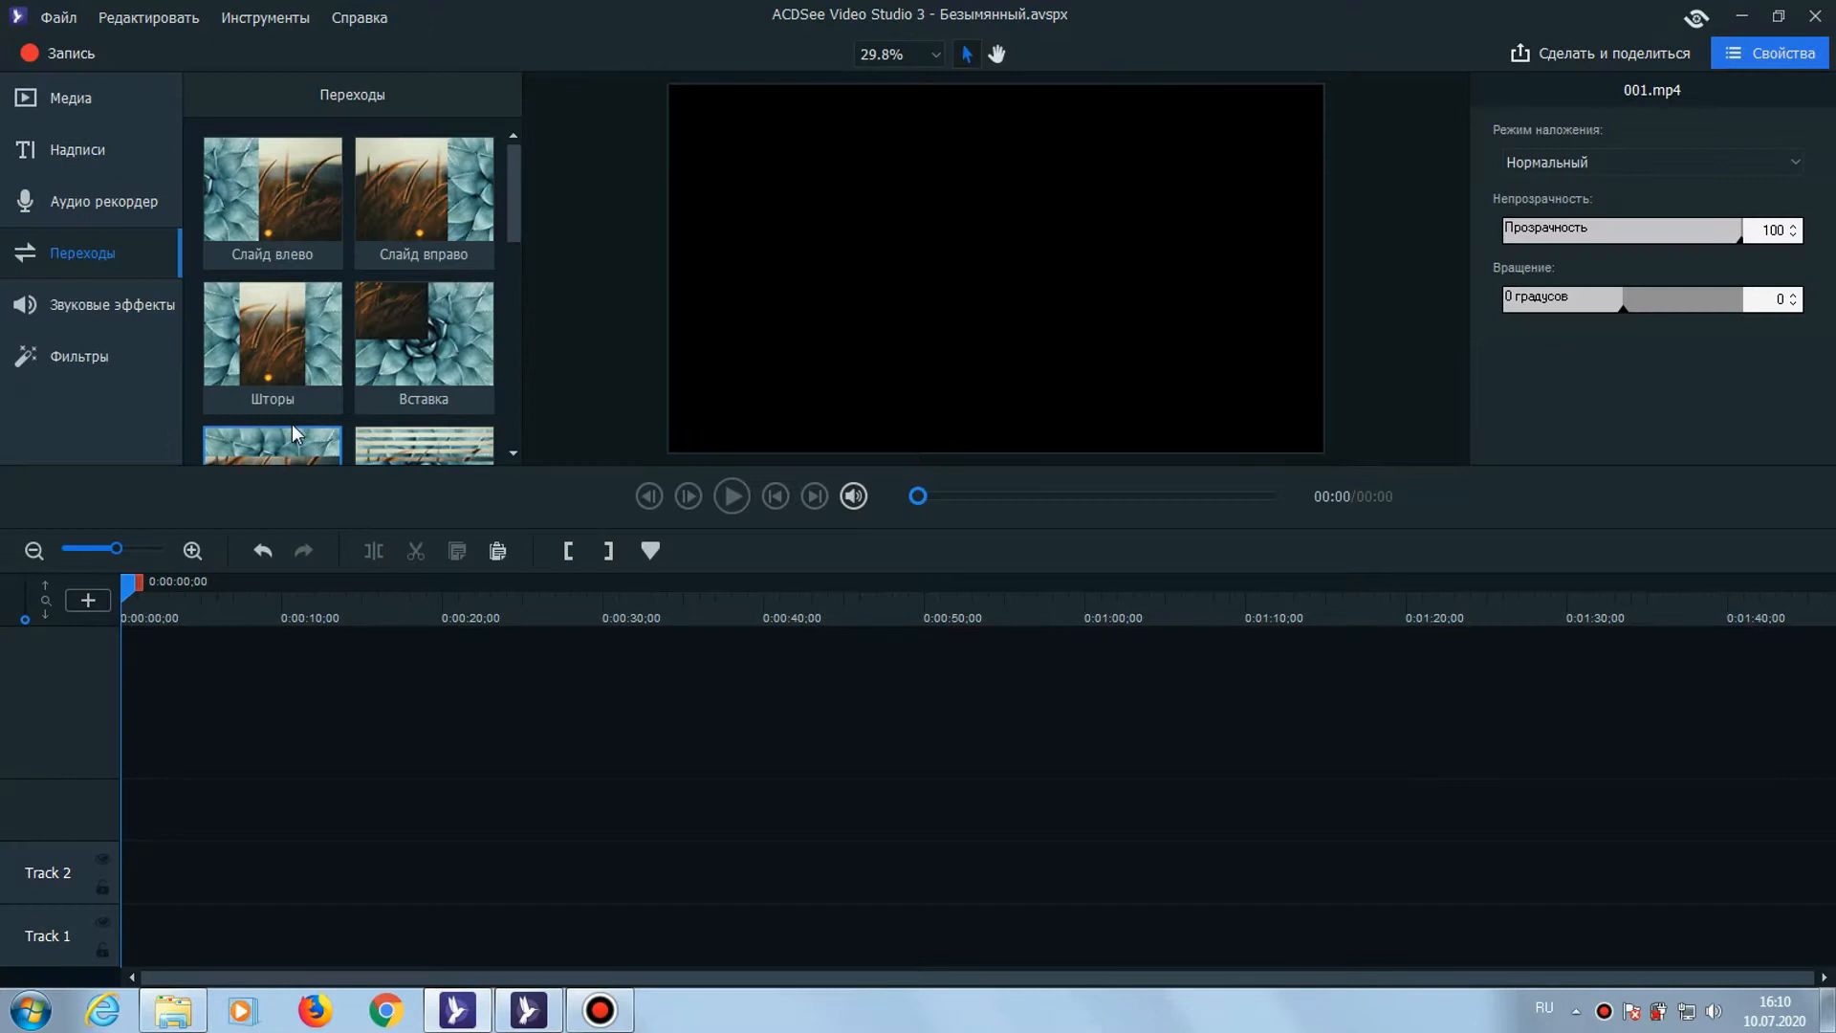
left_click(119, 317)
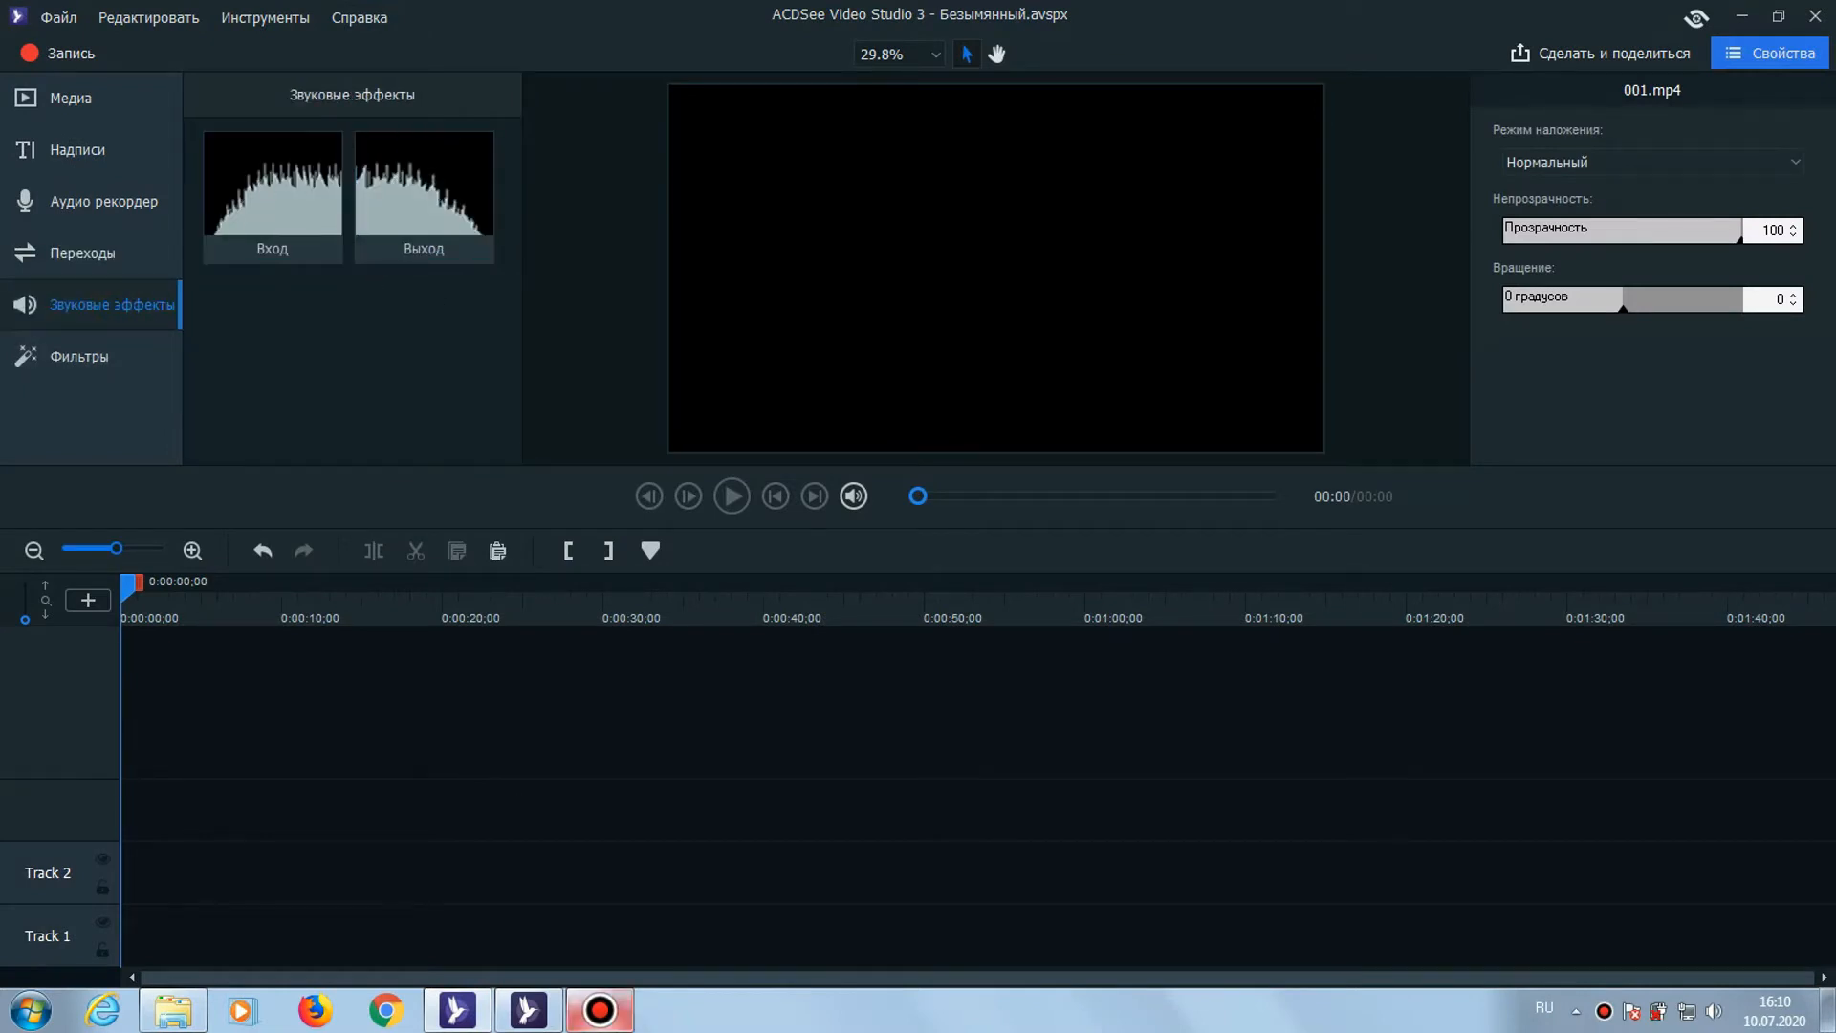
left_click(532, 1011)
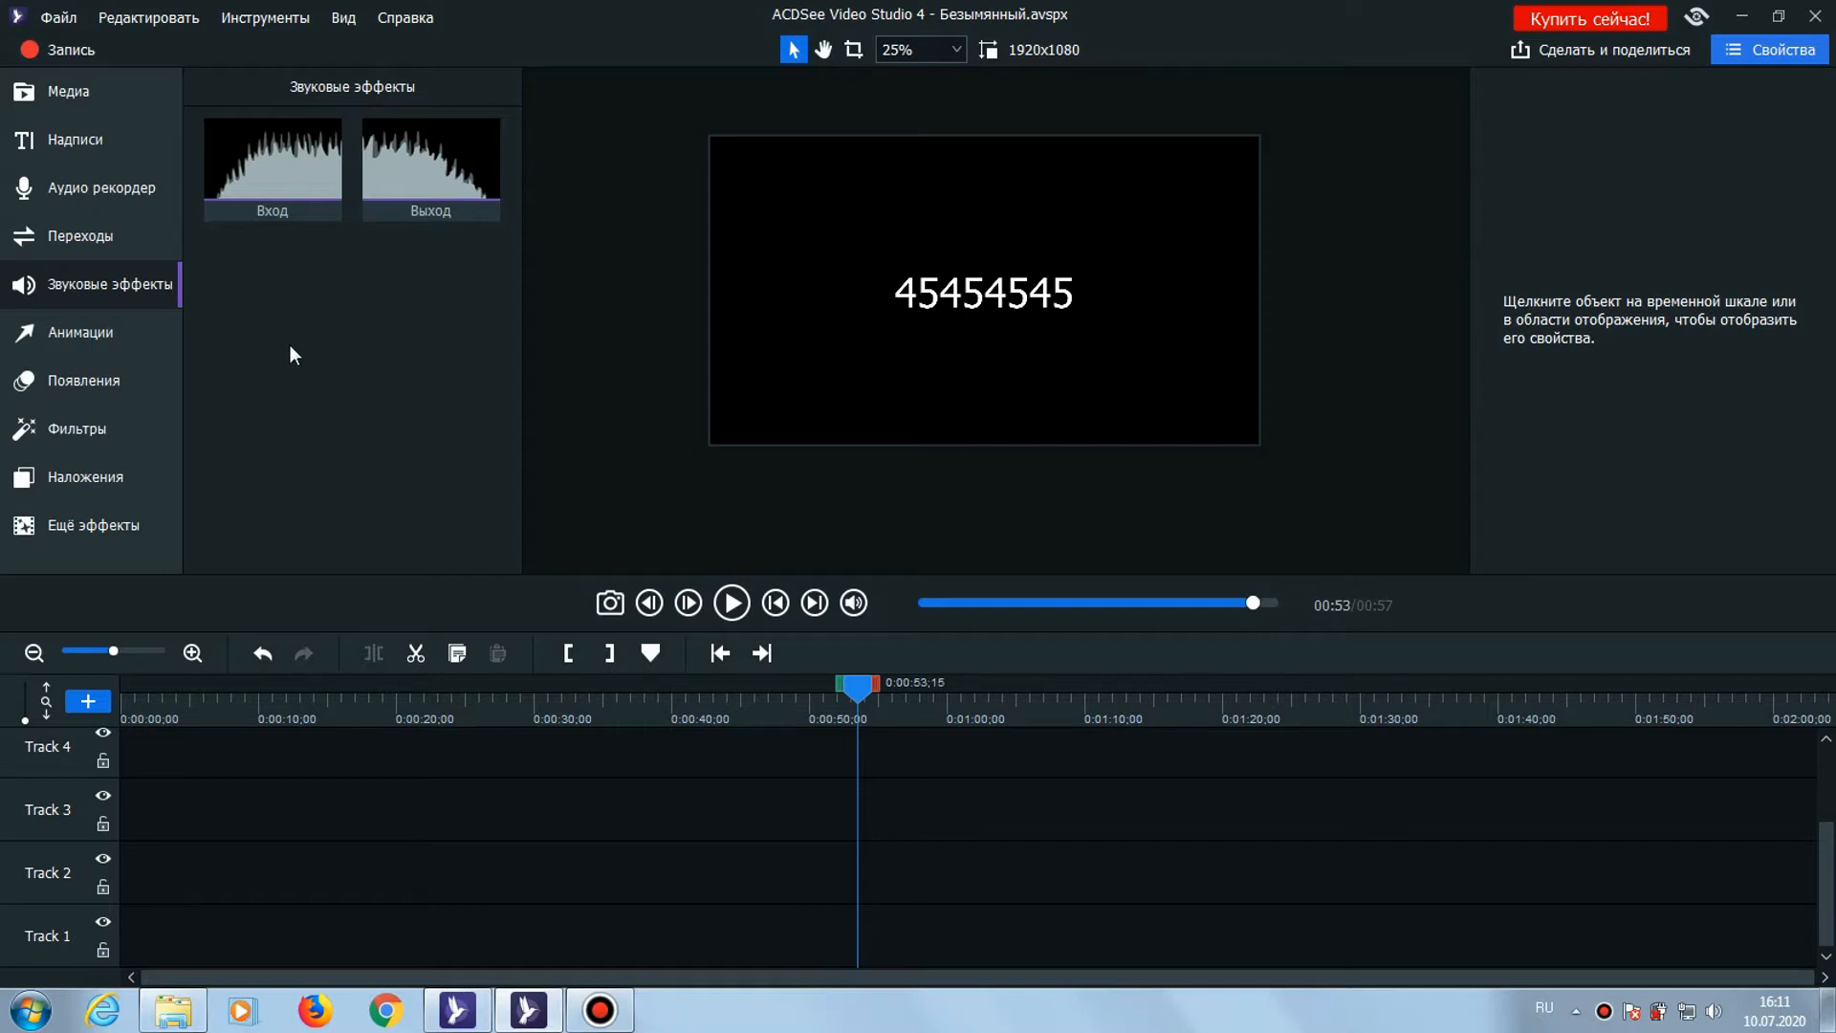
left_click(102, 338)
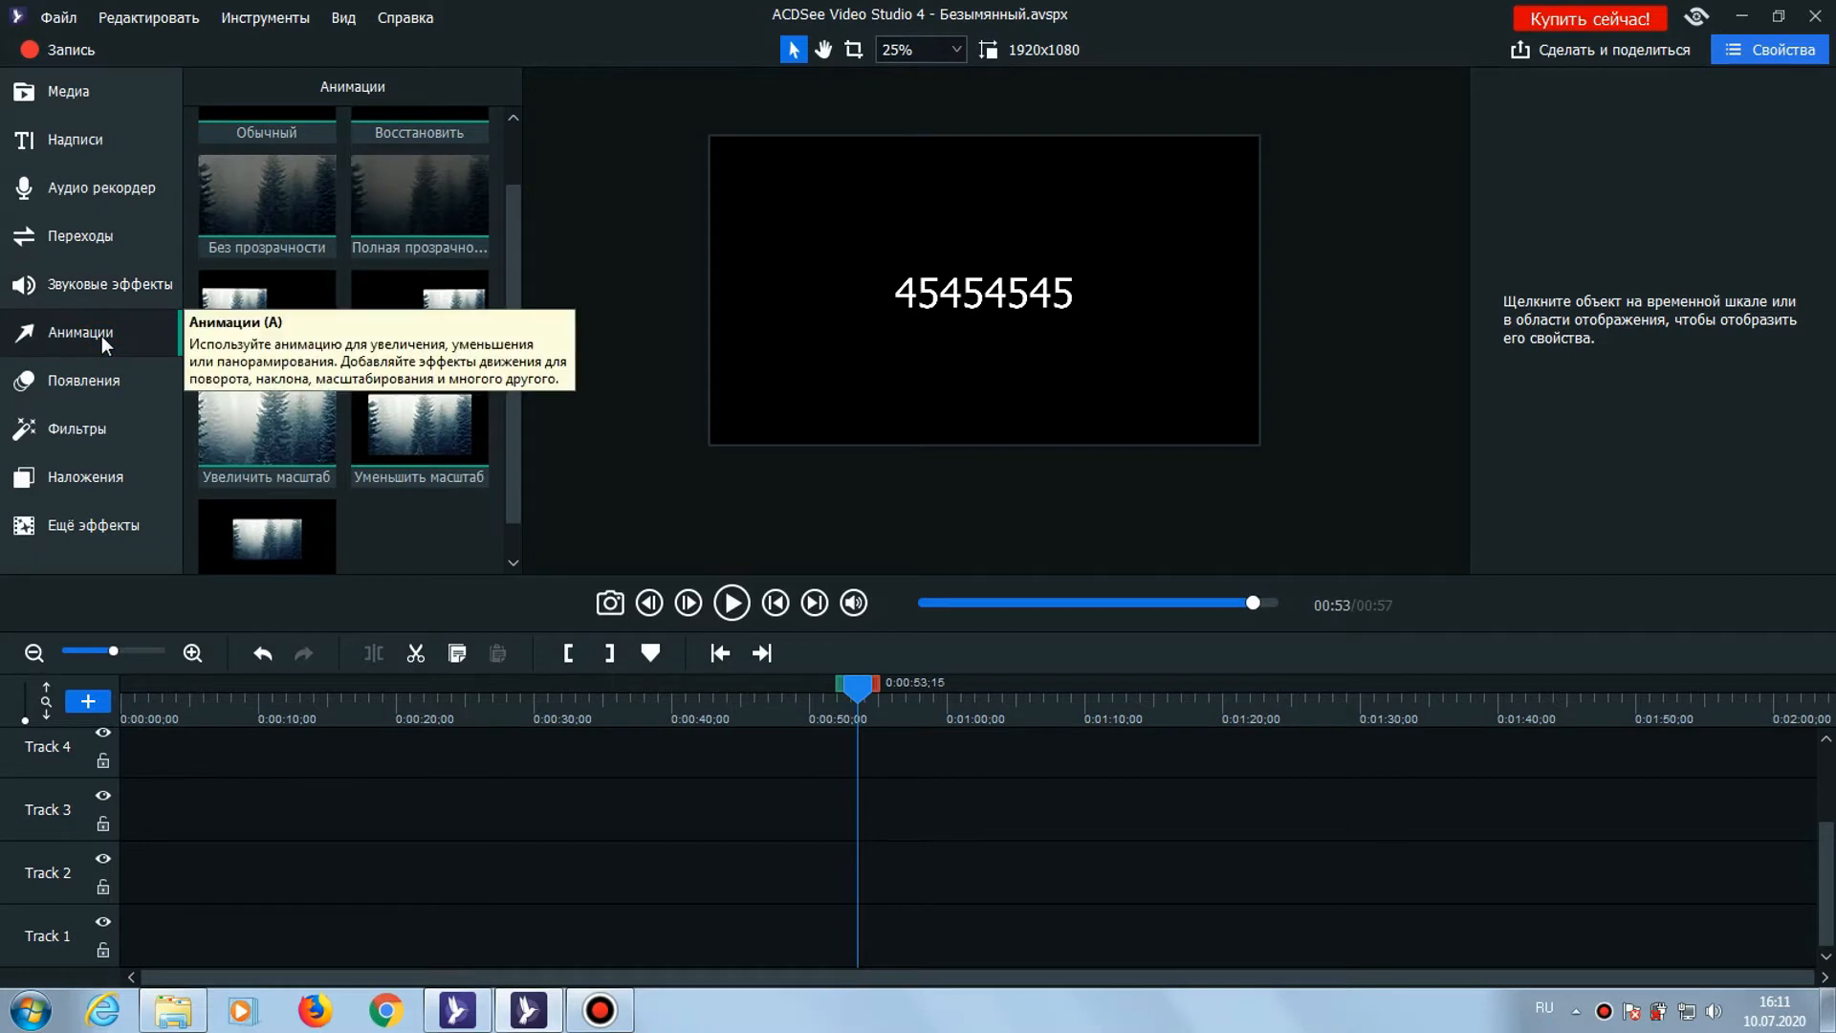
left_click_drag(517, 384, 507, 240)
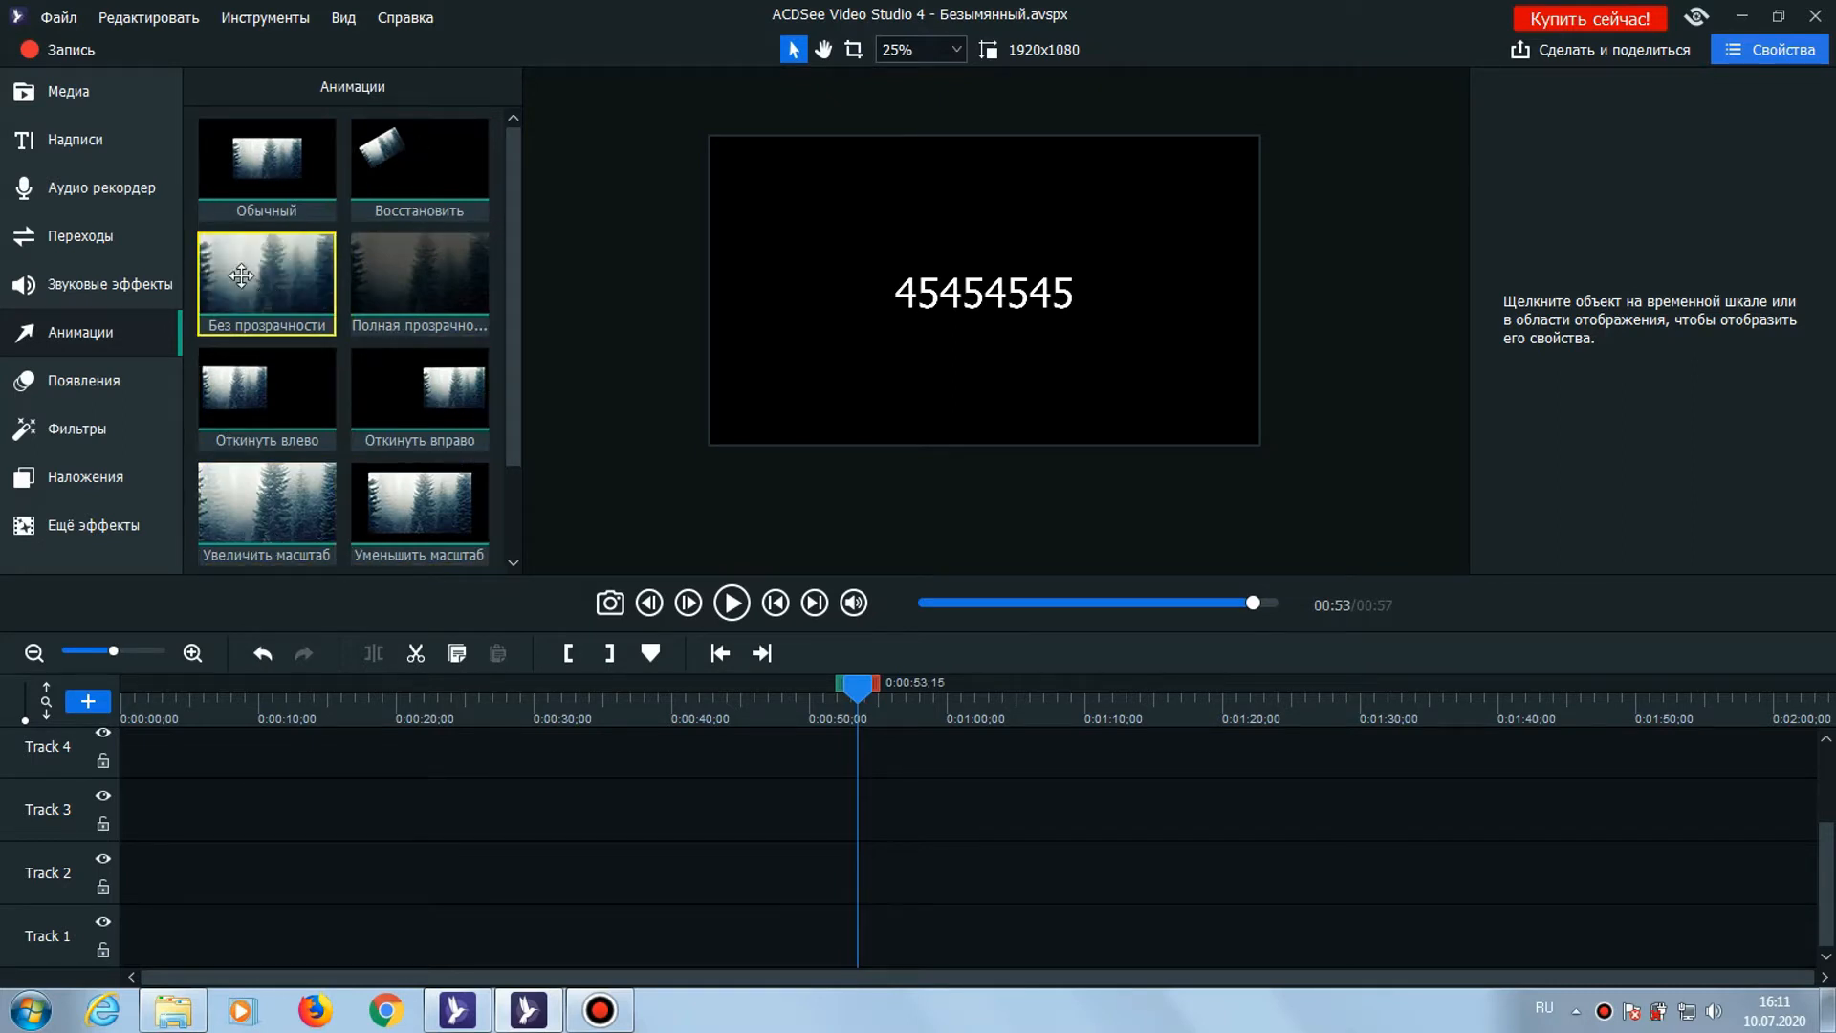
Place 003.mp4 at the start of Track 2 with 001.mp4 directly after it, and add a Слайд влево transition between them
left_click(65, 90)
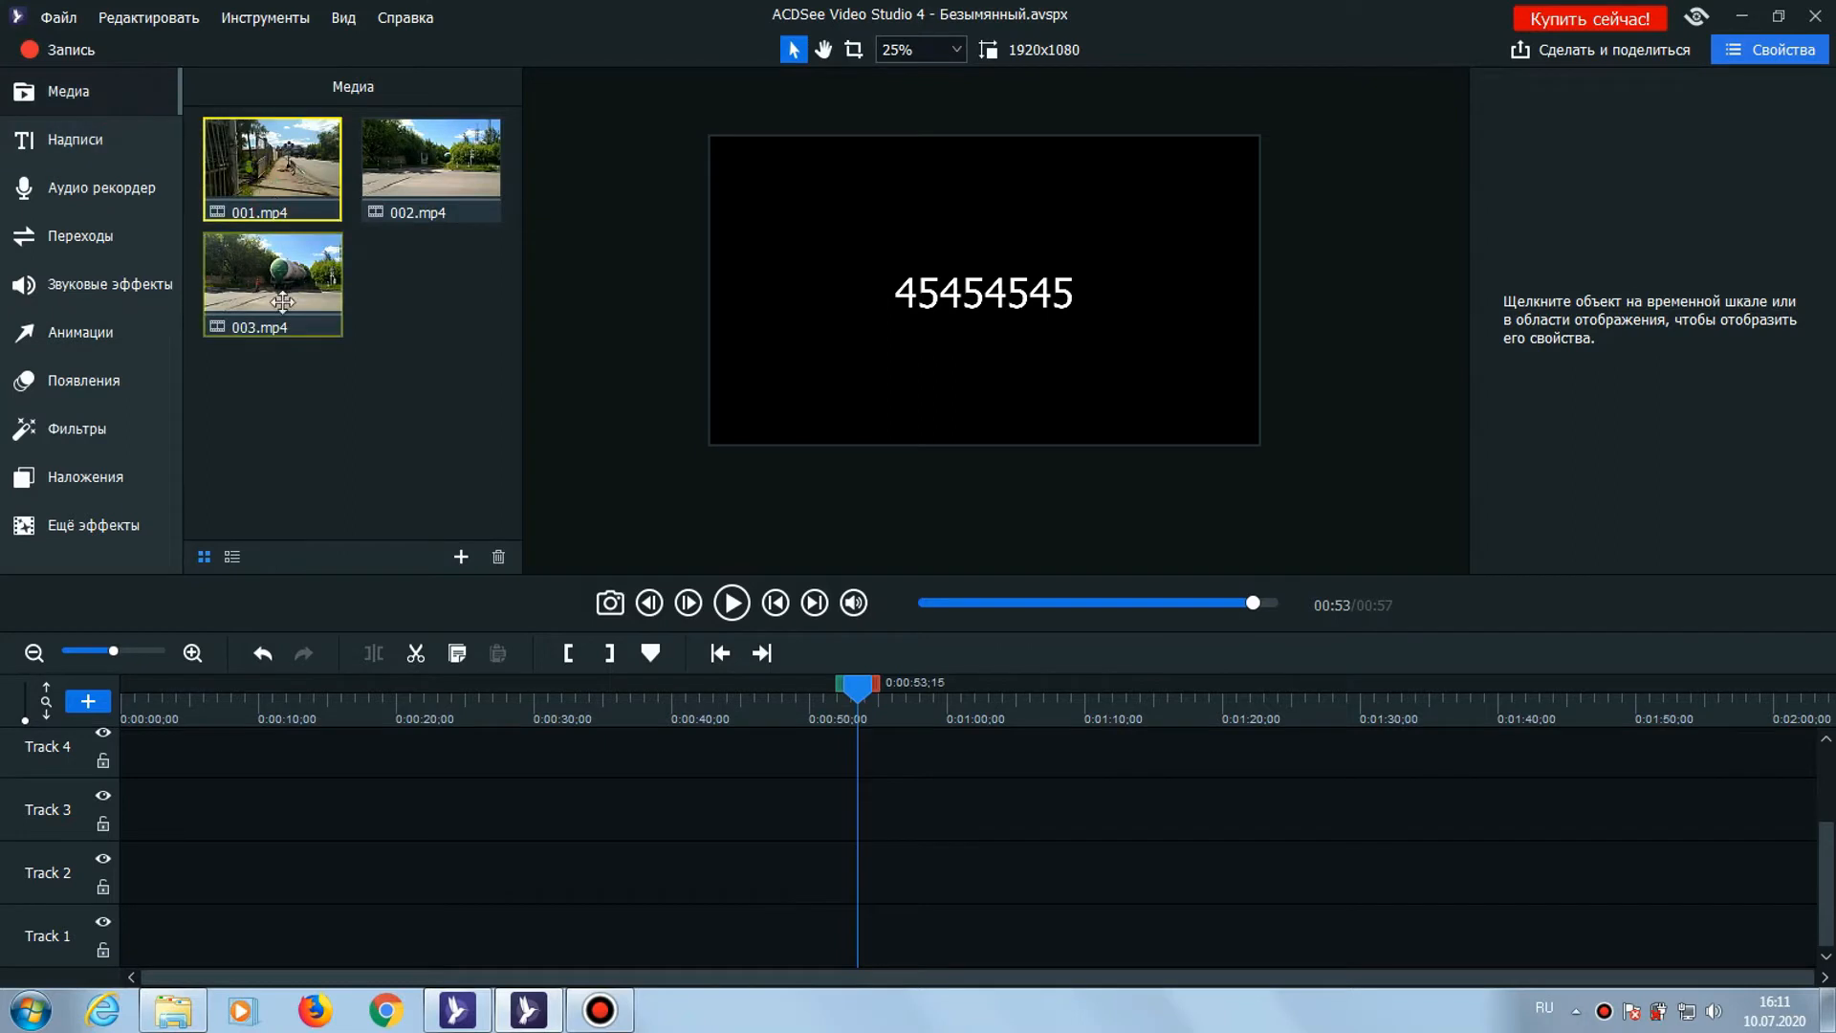
left_click_drag(282, 302, 101, 892)
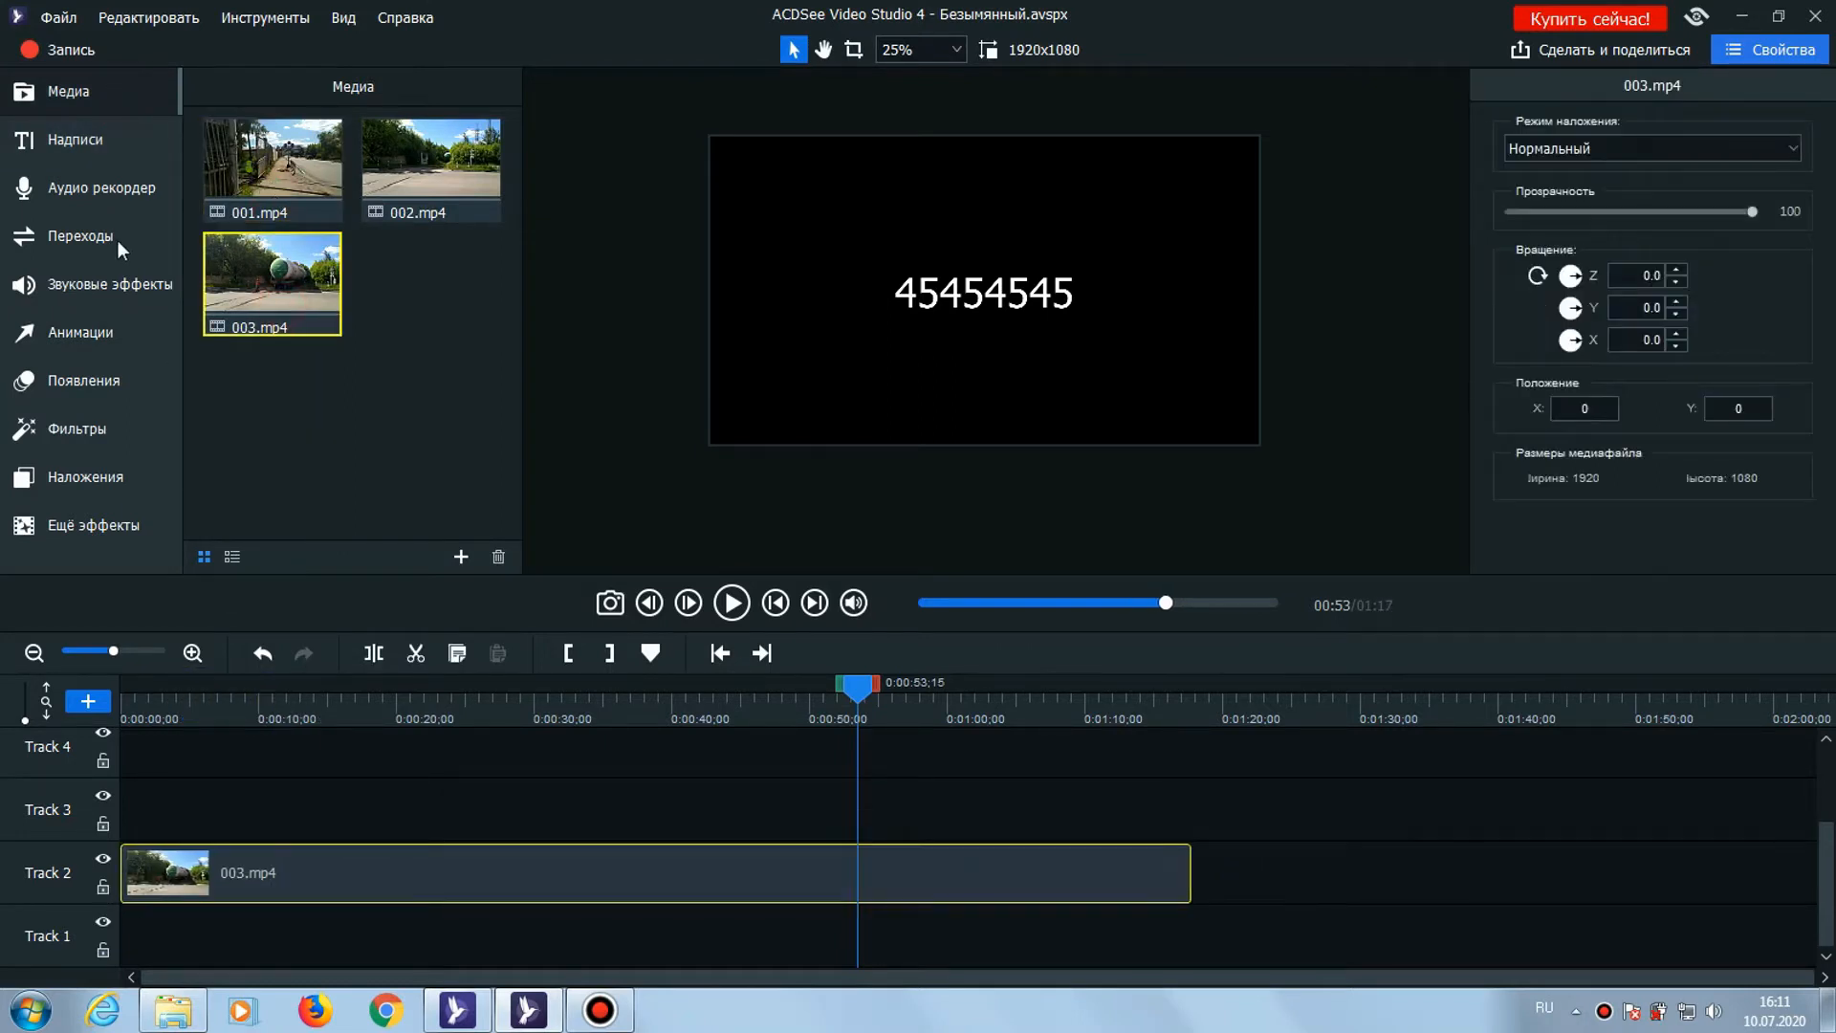
left_click_drag(258, 163, 257, 161)
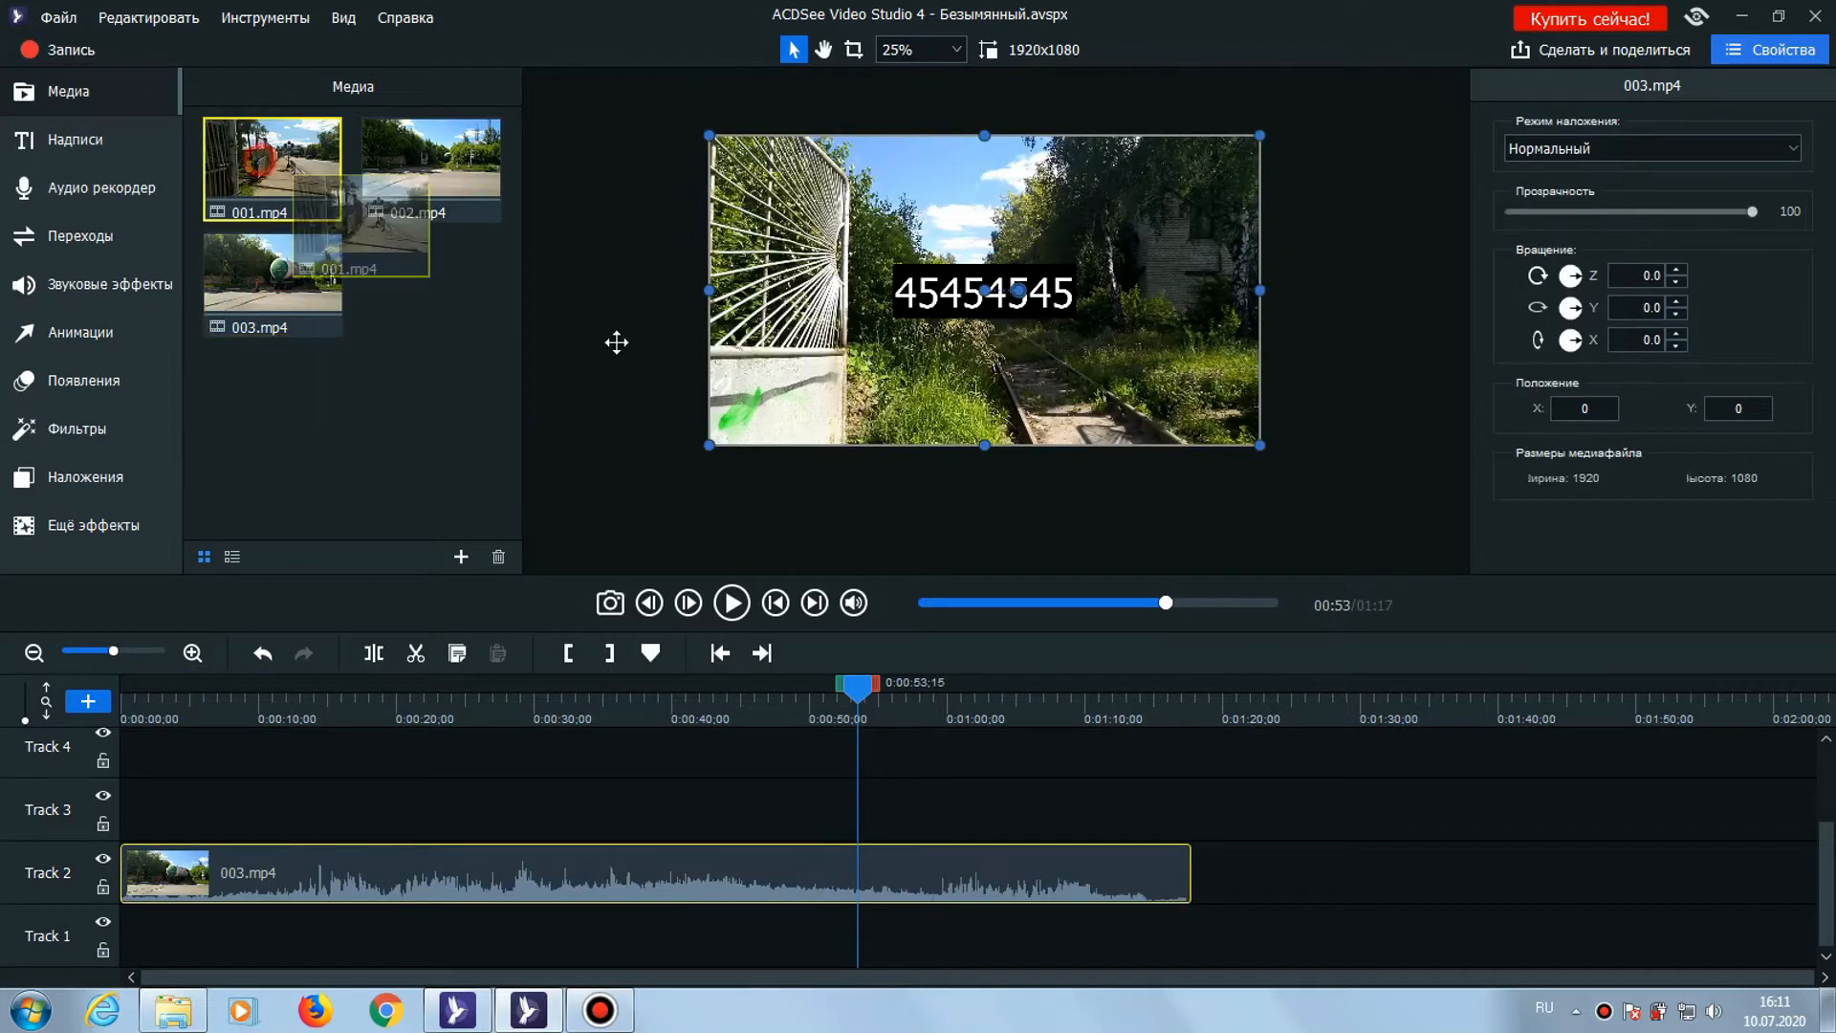
left_click_drag(617, 342, 1125, 888)
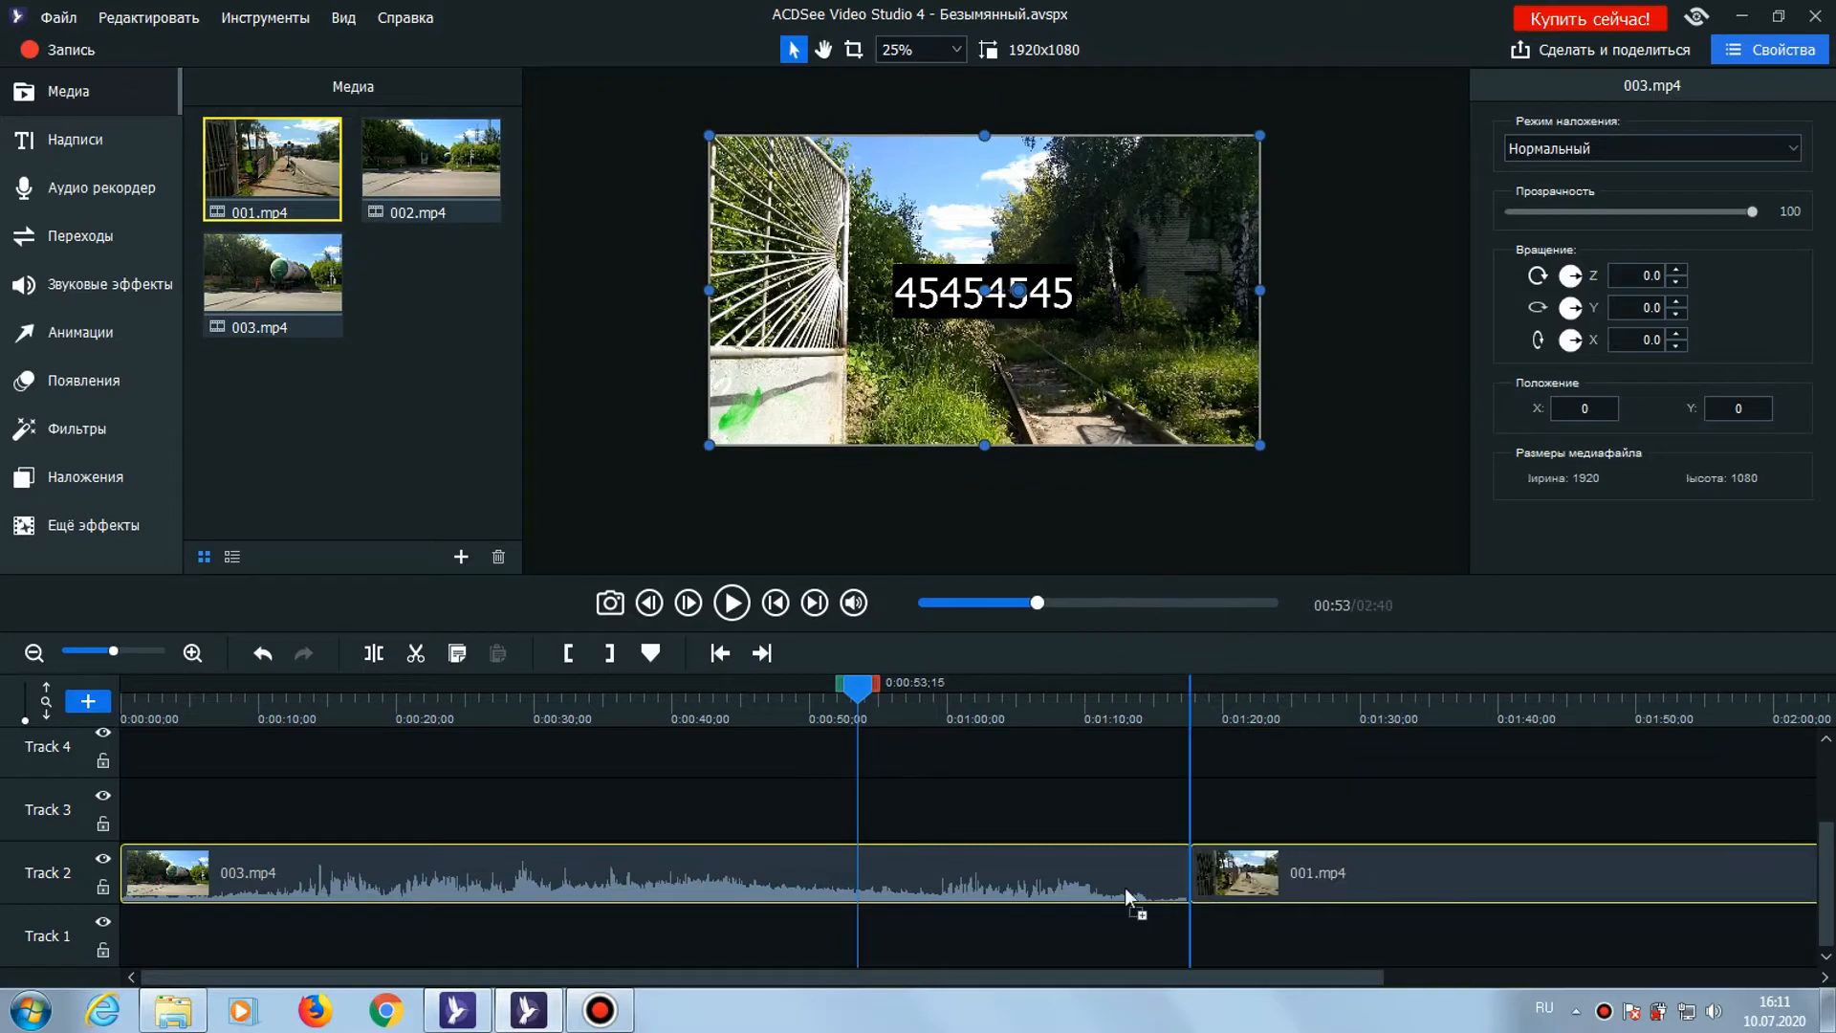
left_click(25, 233)
left_click_drag(278, 210, 1210, 877)
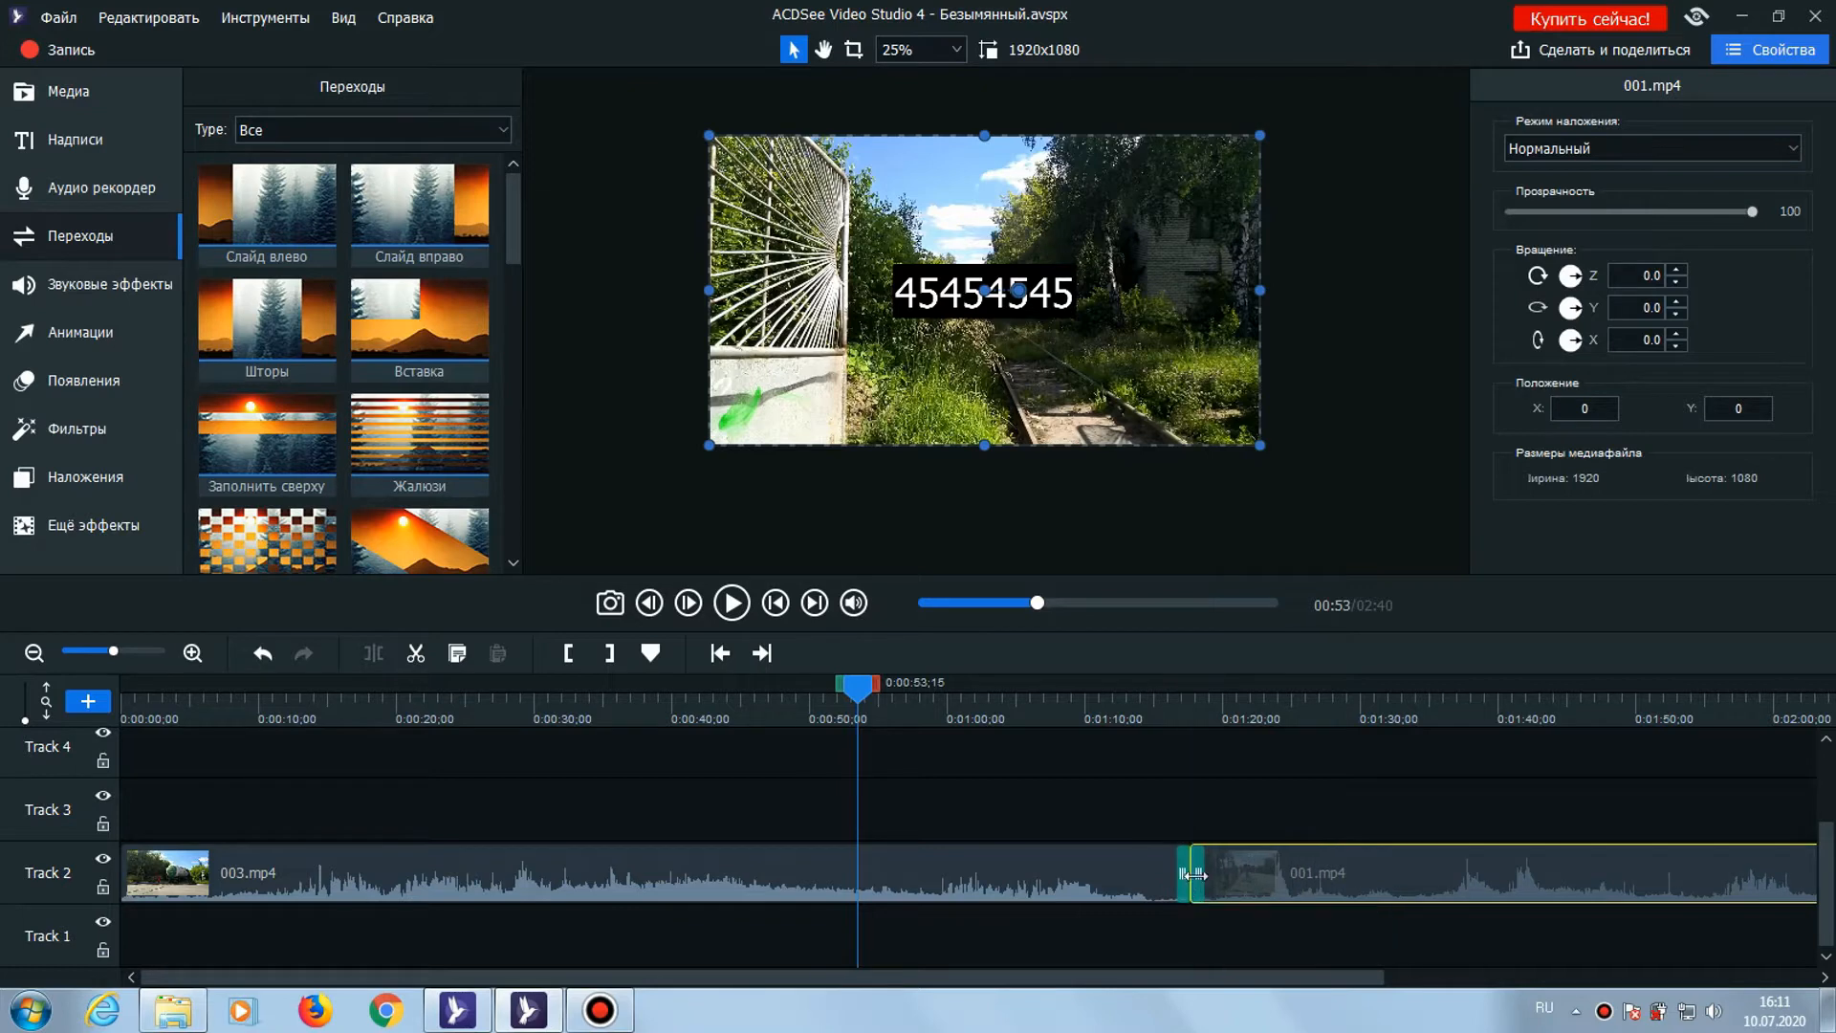
Apply the Обычный animation to 003.mp4 and, at 0:00:23;00, shrink the clip toward the frame's upper-left corner, positioned at about X -360, Y 202
left_click(59, 350)
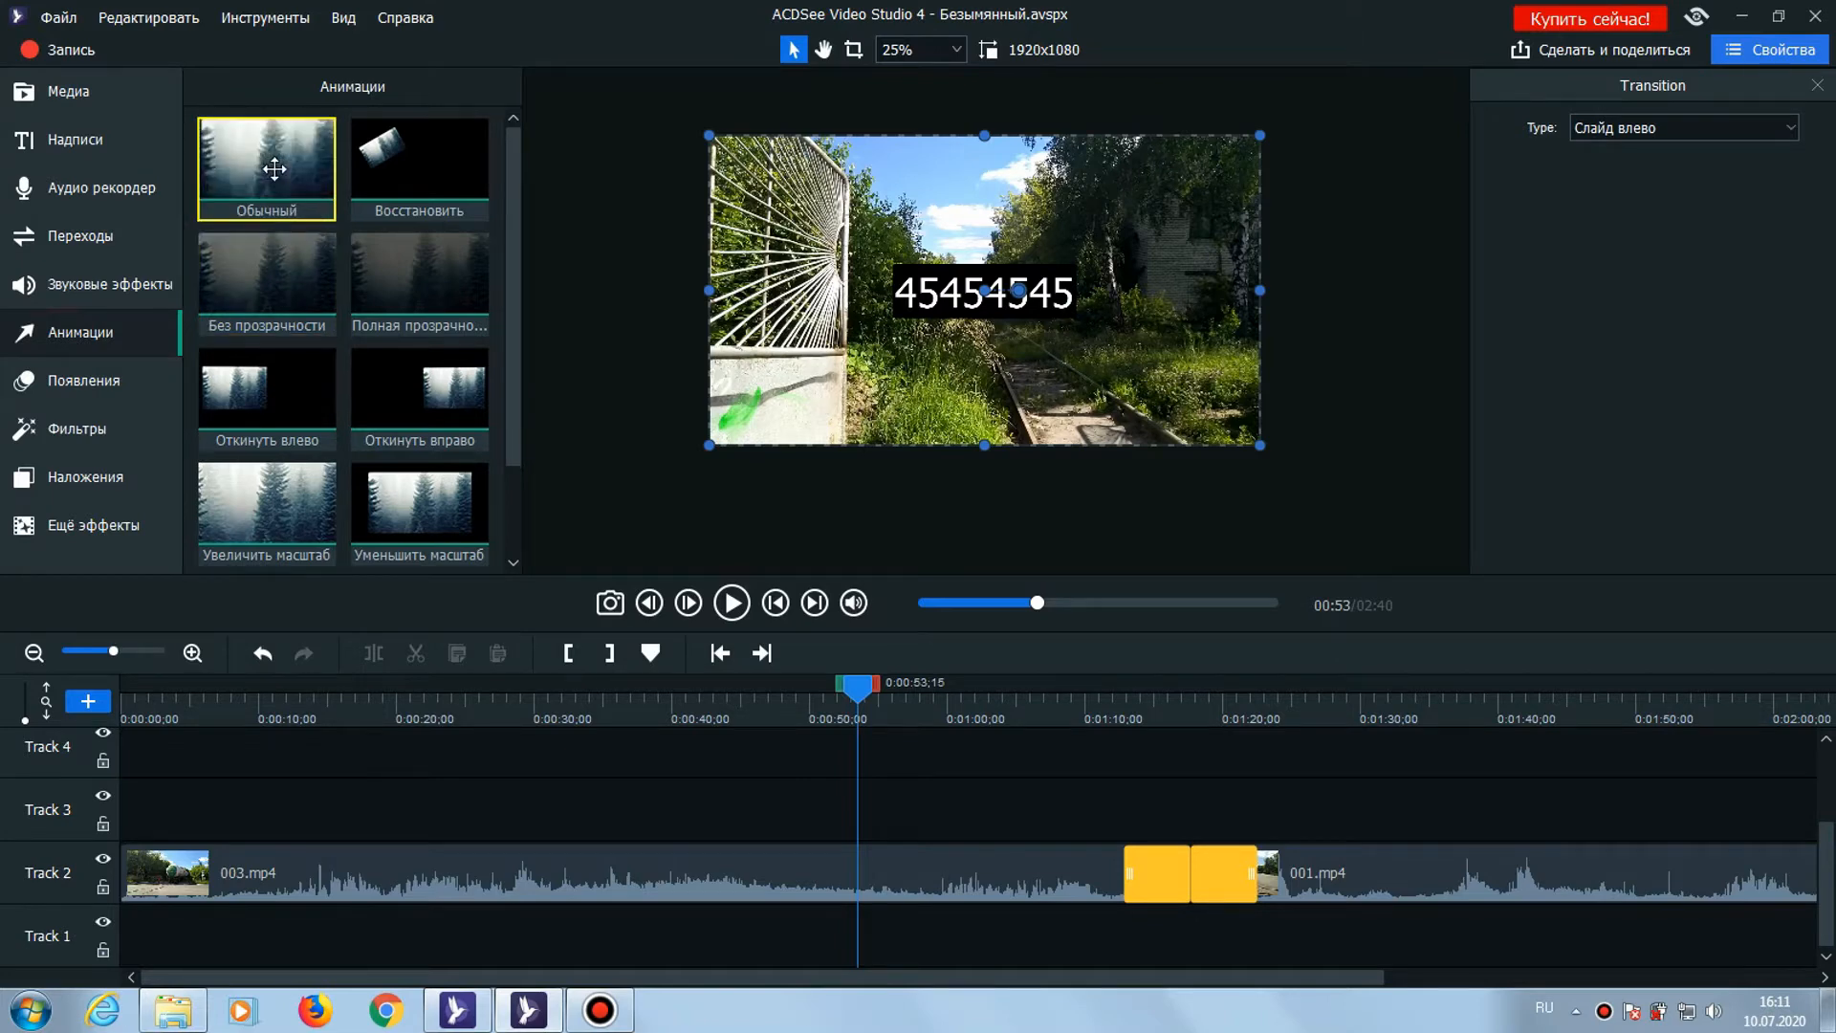
left_click_drag(273, 169, 425, 872)
mouse_move(414, 698)
left_mouse_down()
mouse_move(354, 704)
mouse_move(440, 703)
left_mouse_up()
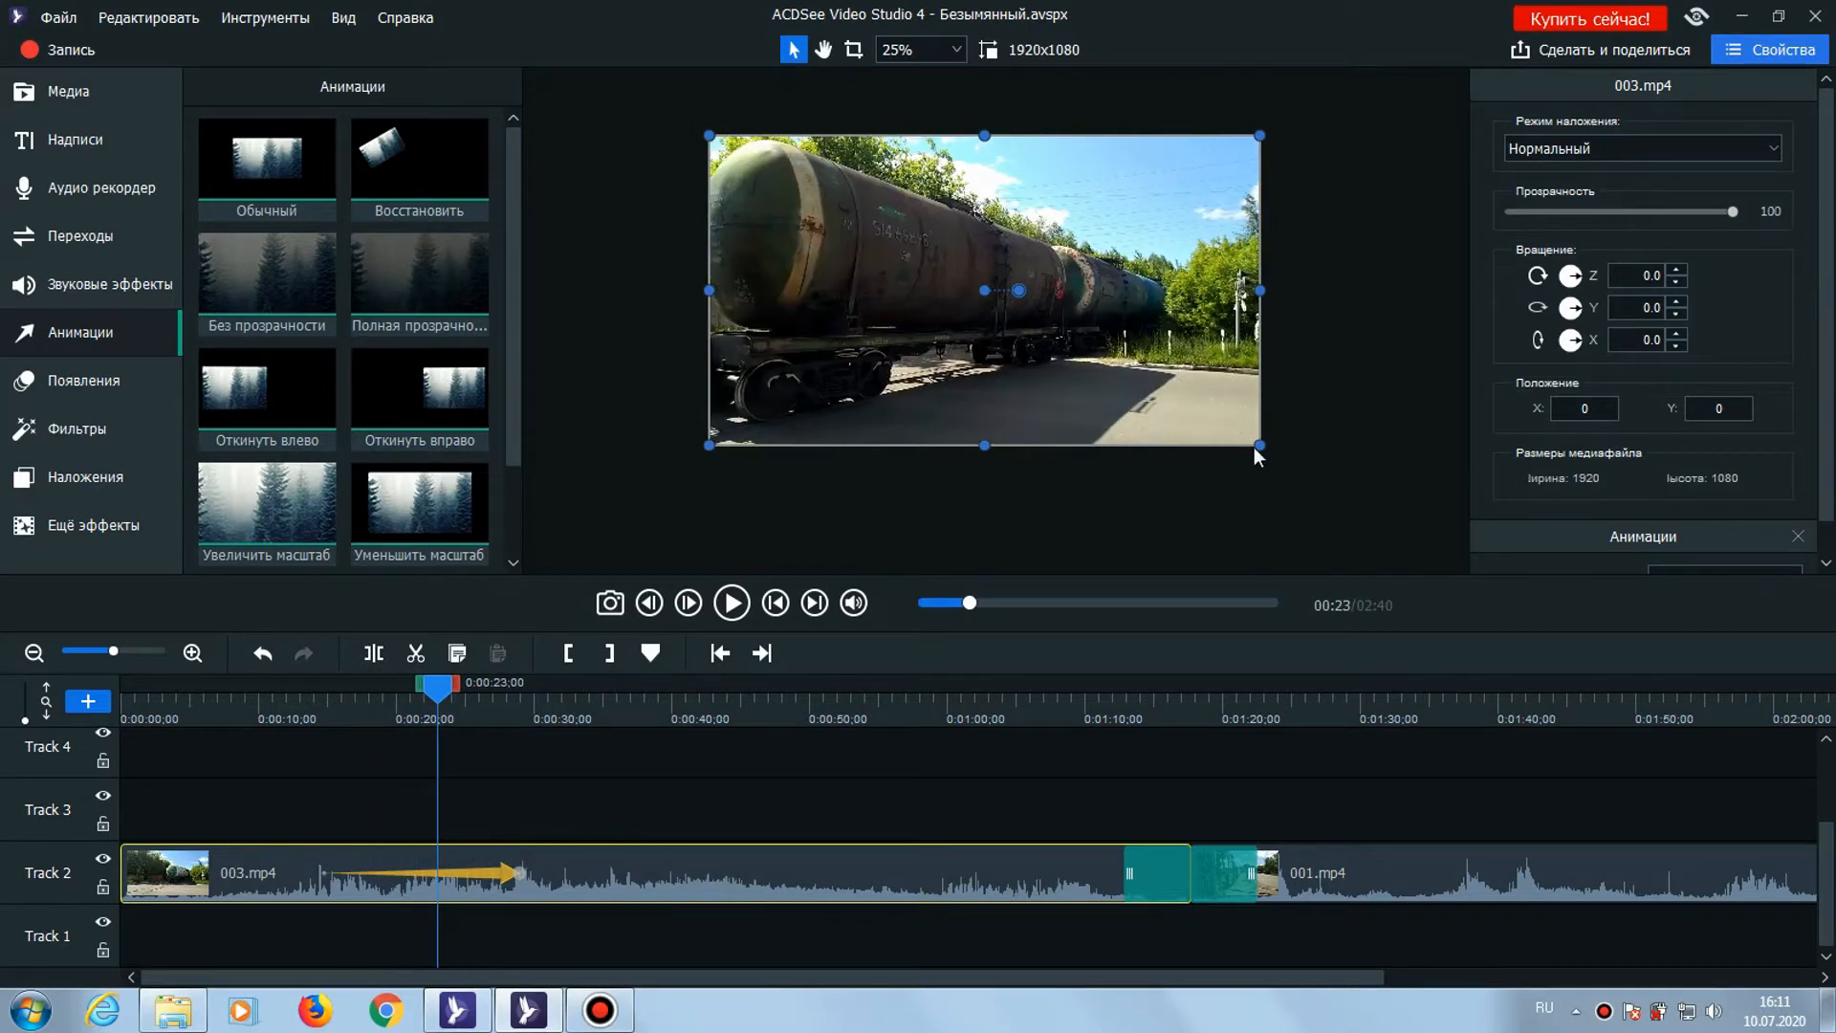
left_click_drag(1258, 446, 1053, 329)
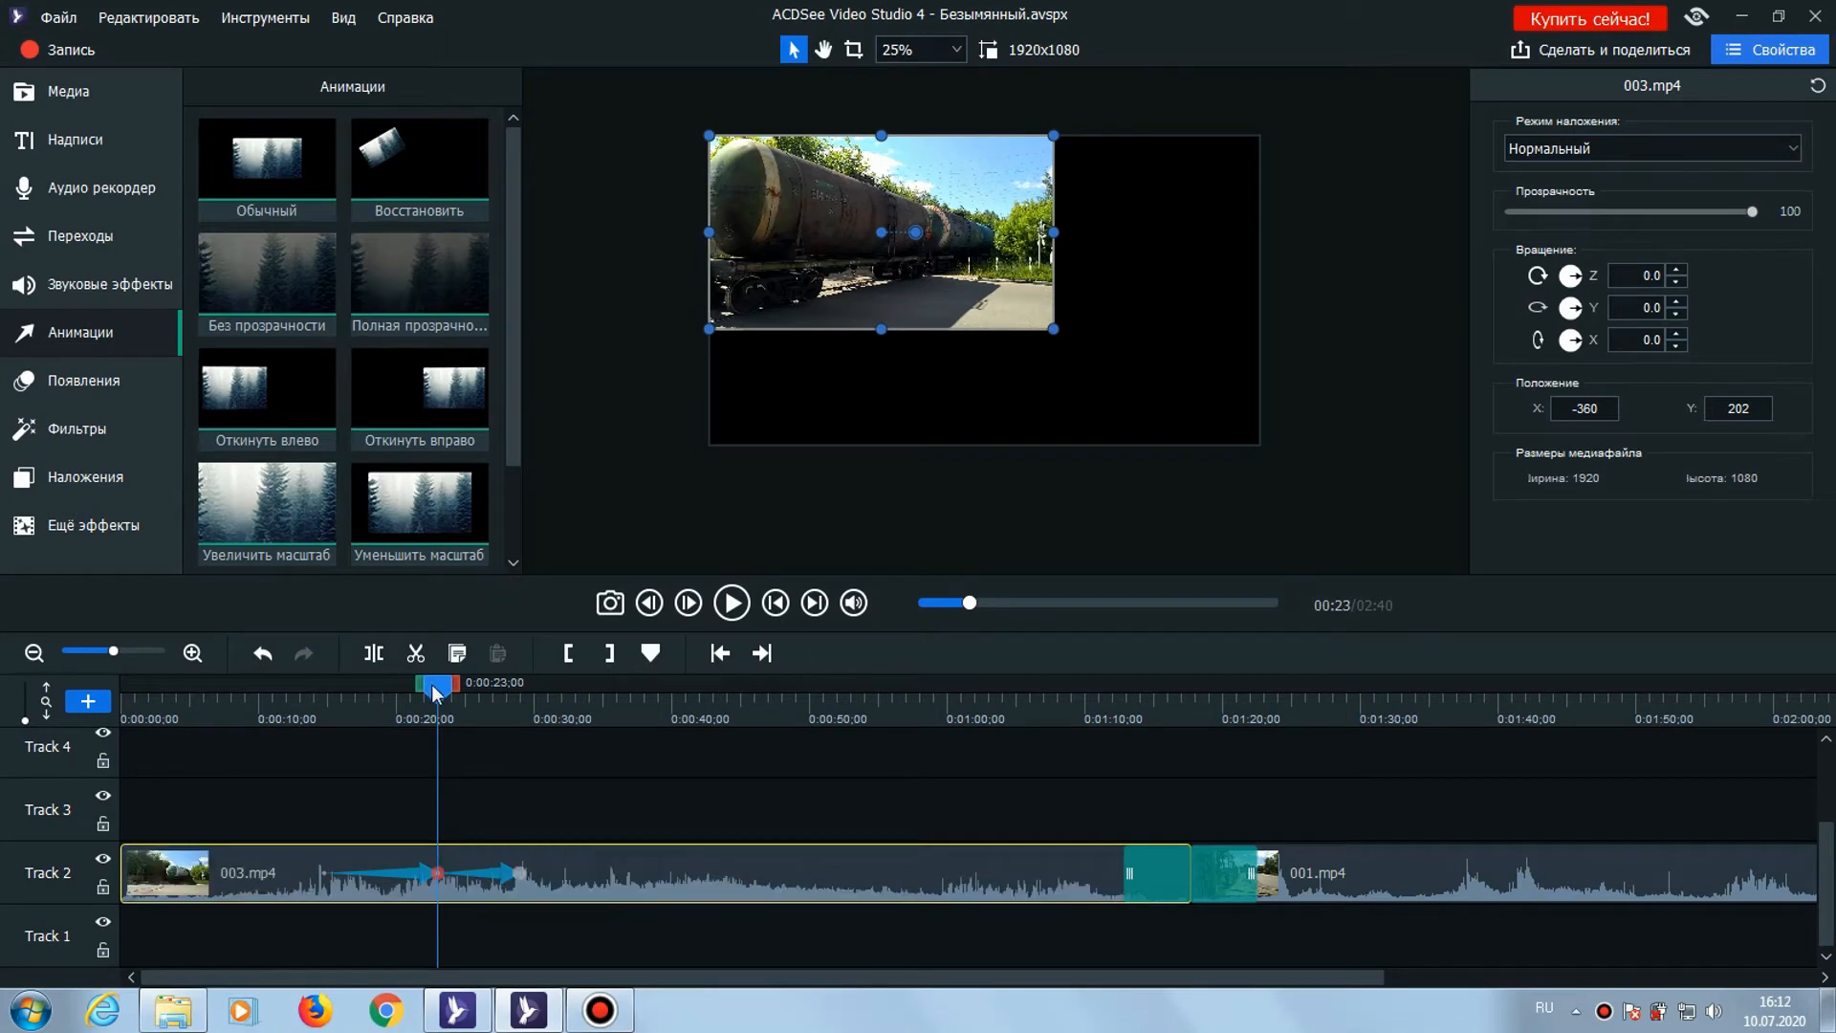
Extend the end of the second animation on 003.mp4 to 0:00:55 on the timeline
left_click_drag(439, 692, 501, 692)
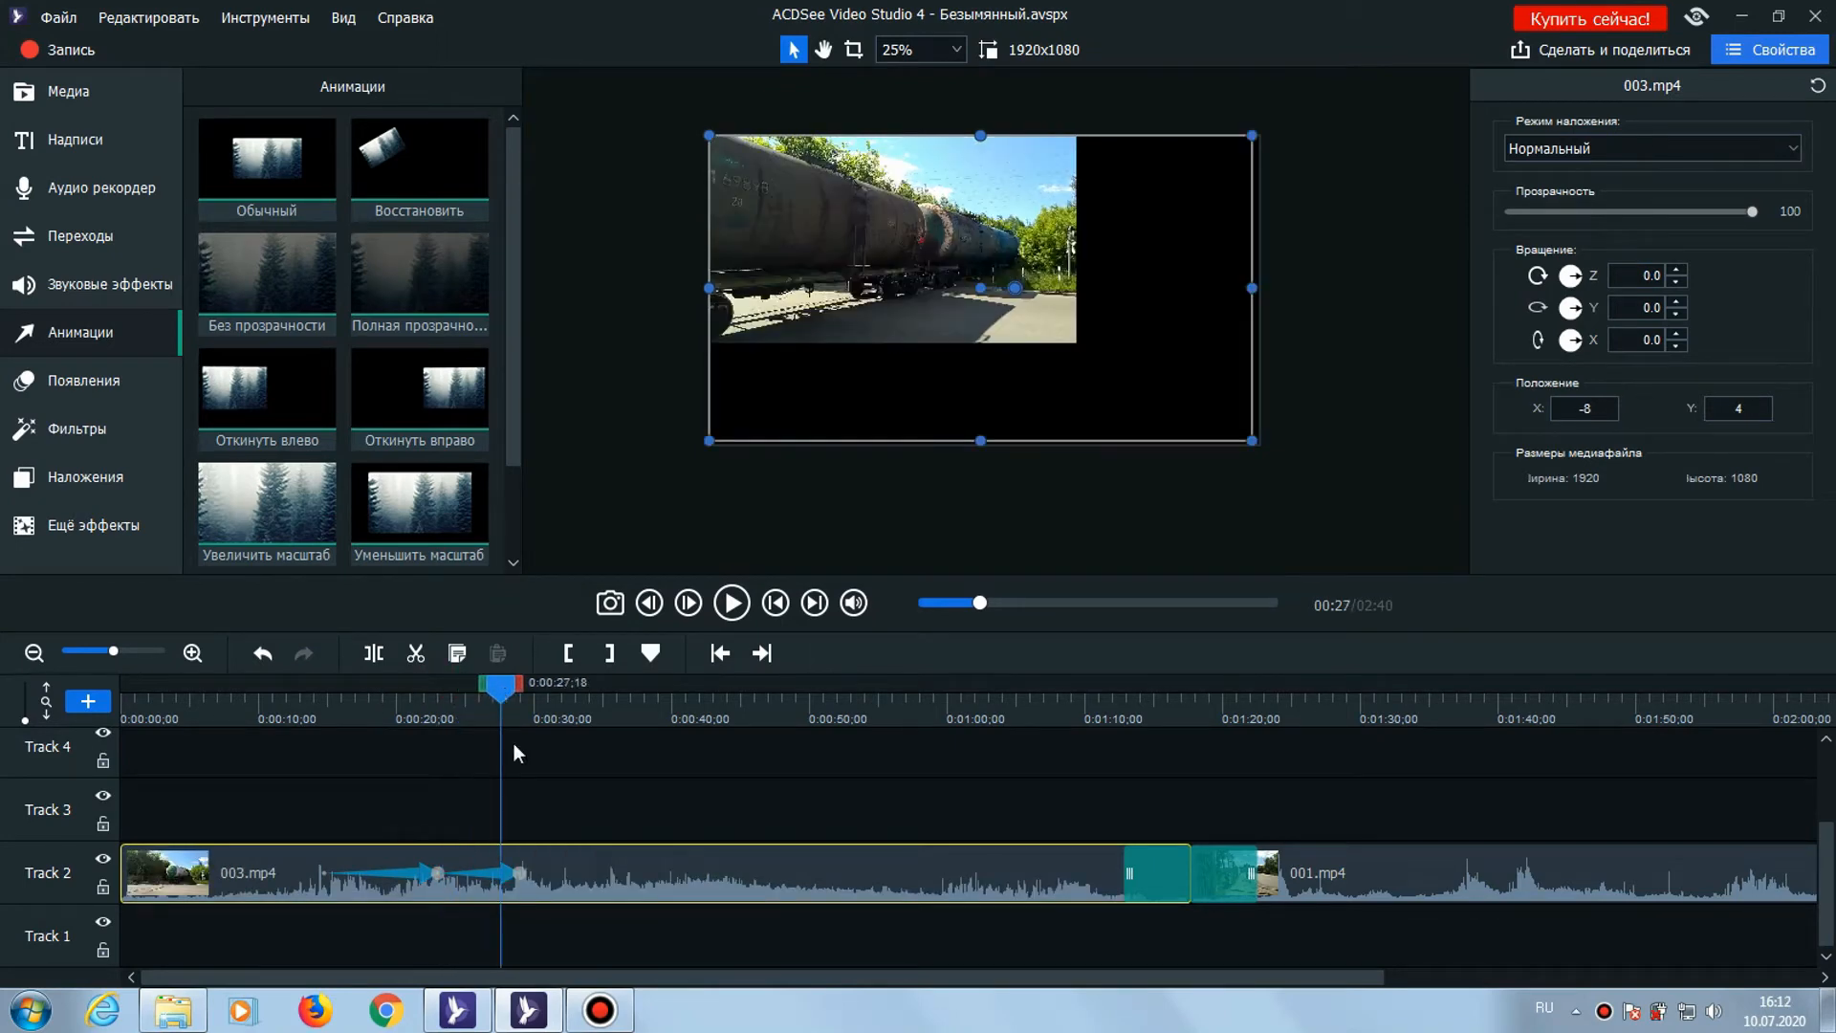
left_click(519, 874)
left_click_drag(714, 872, 880, 873)
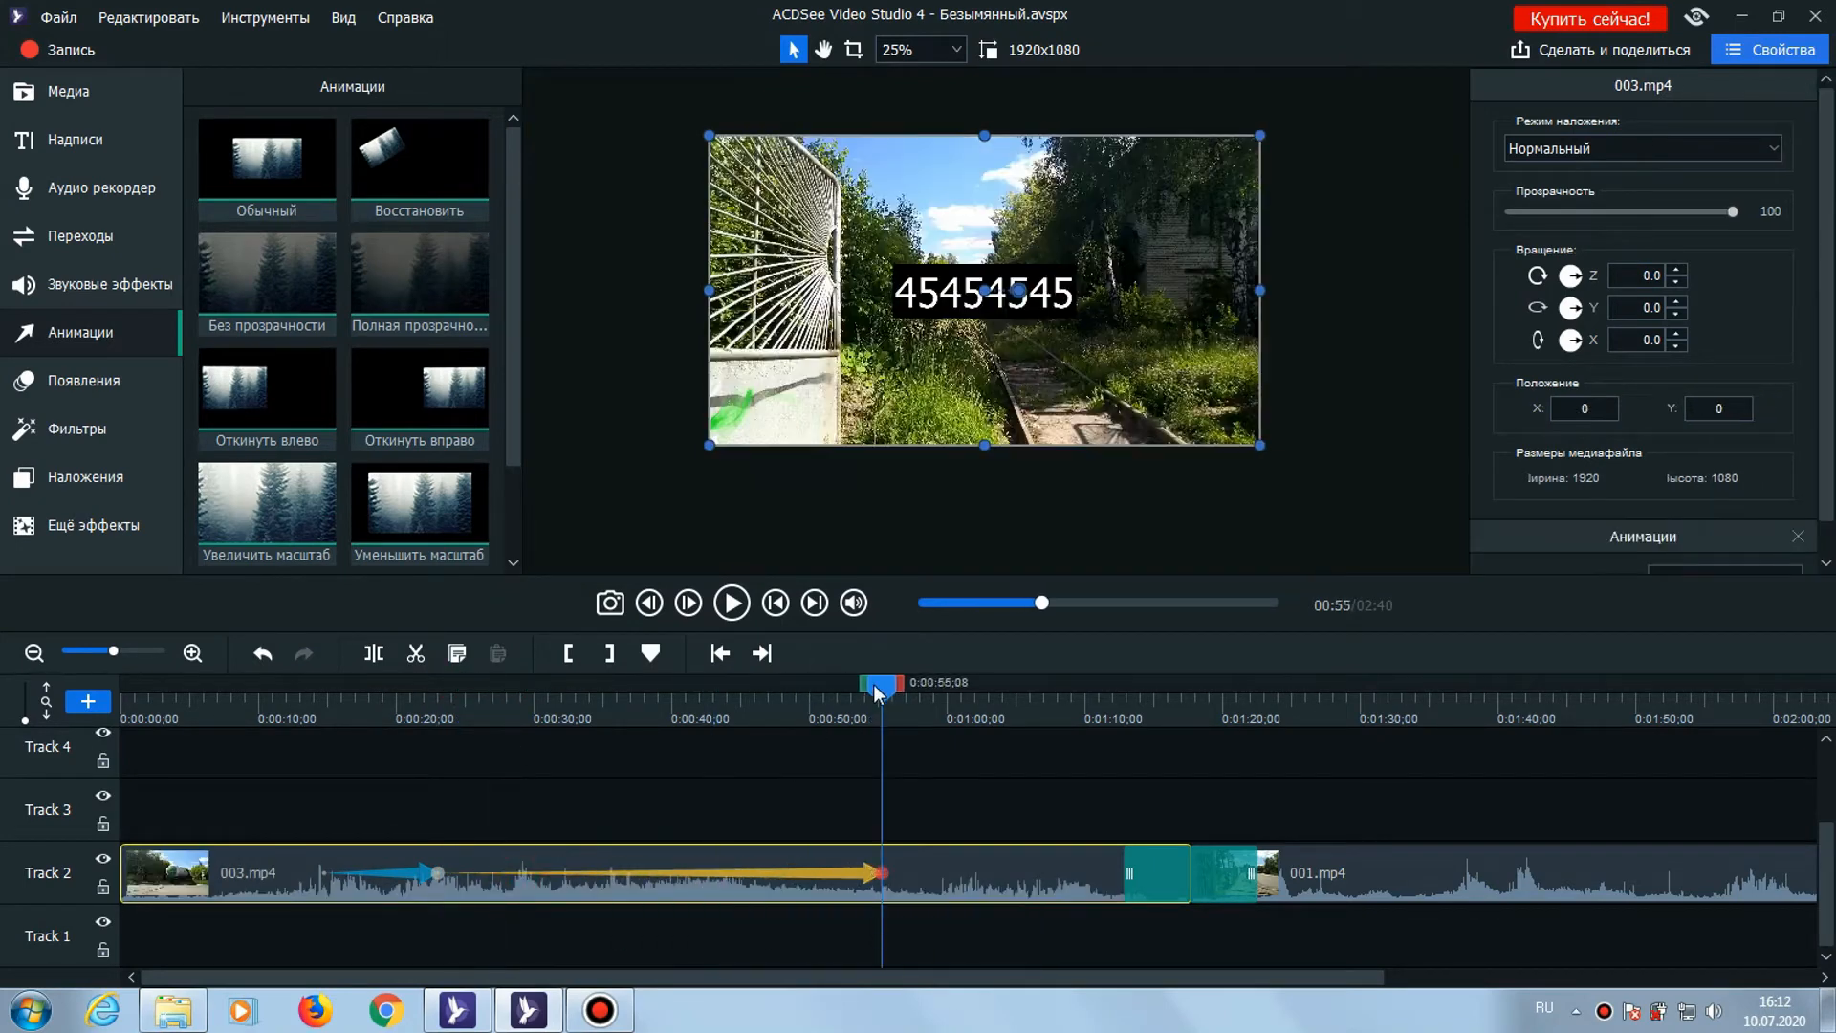
At 0:00:46;23, enlarge 003.mp4 beyond the frame and position it at about X -609, Y 452
left_click_drag(875, 685, 758, 701)
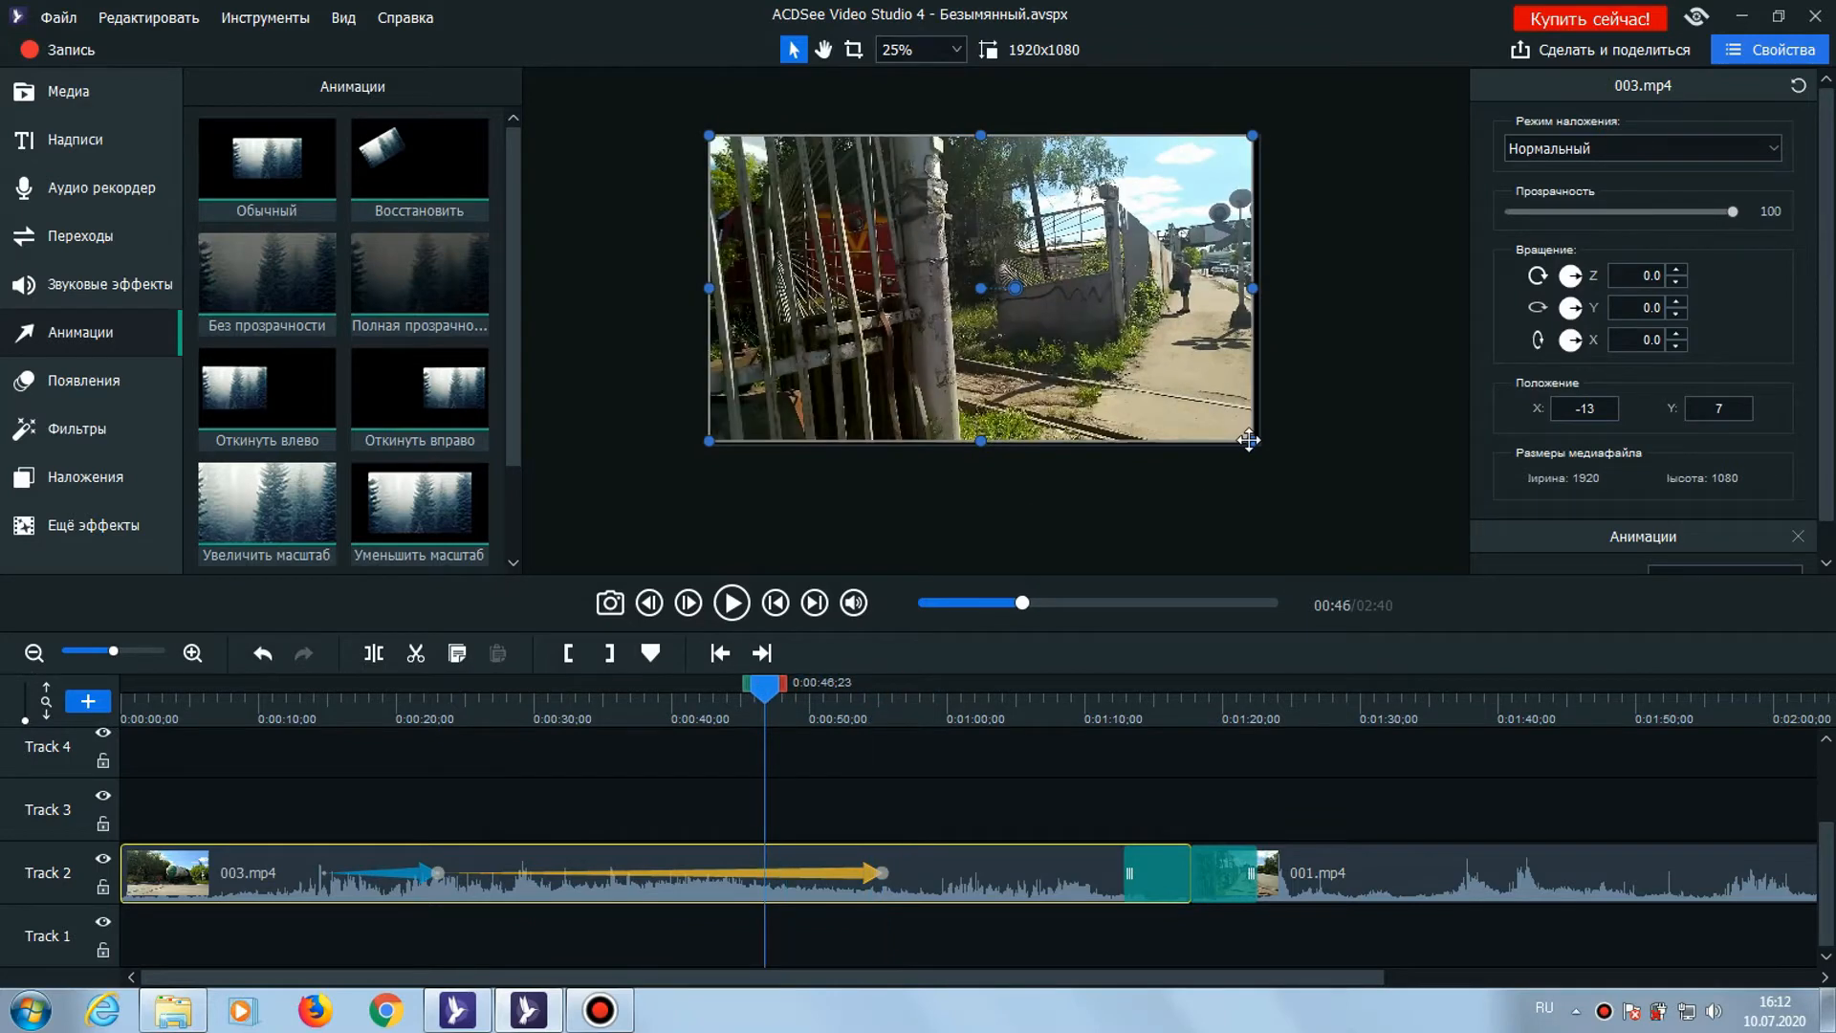
left_click_drag(1252, 441, 1467, 568)
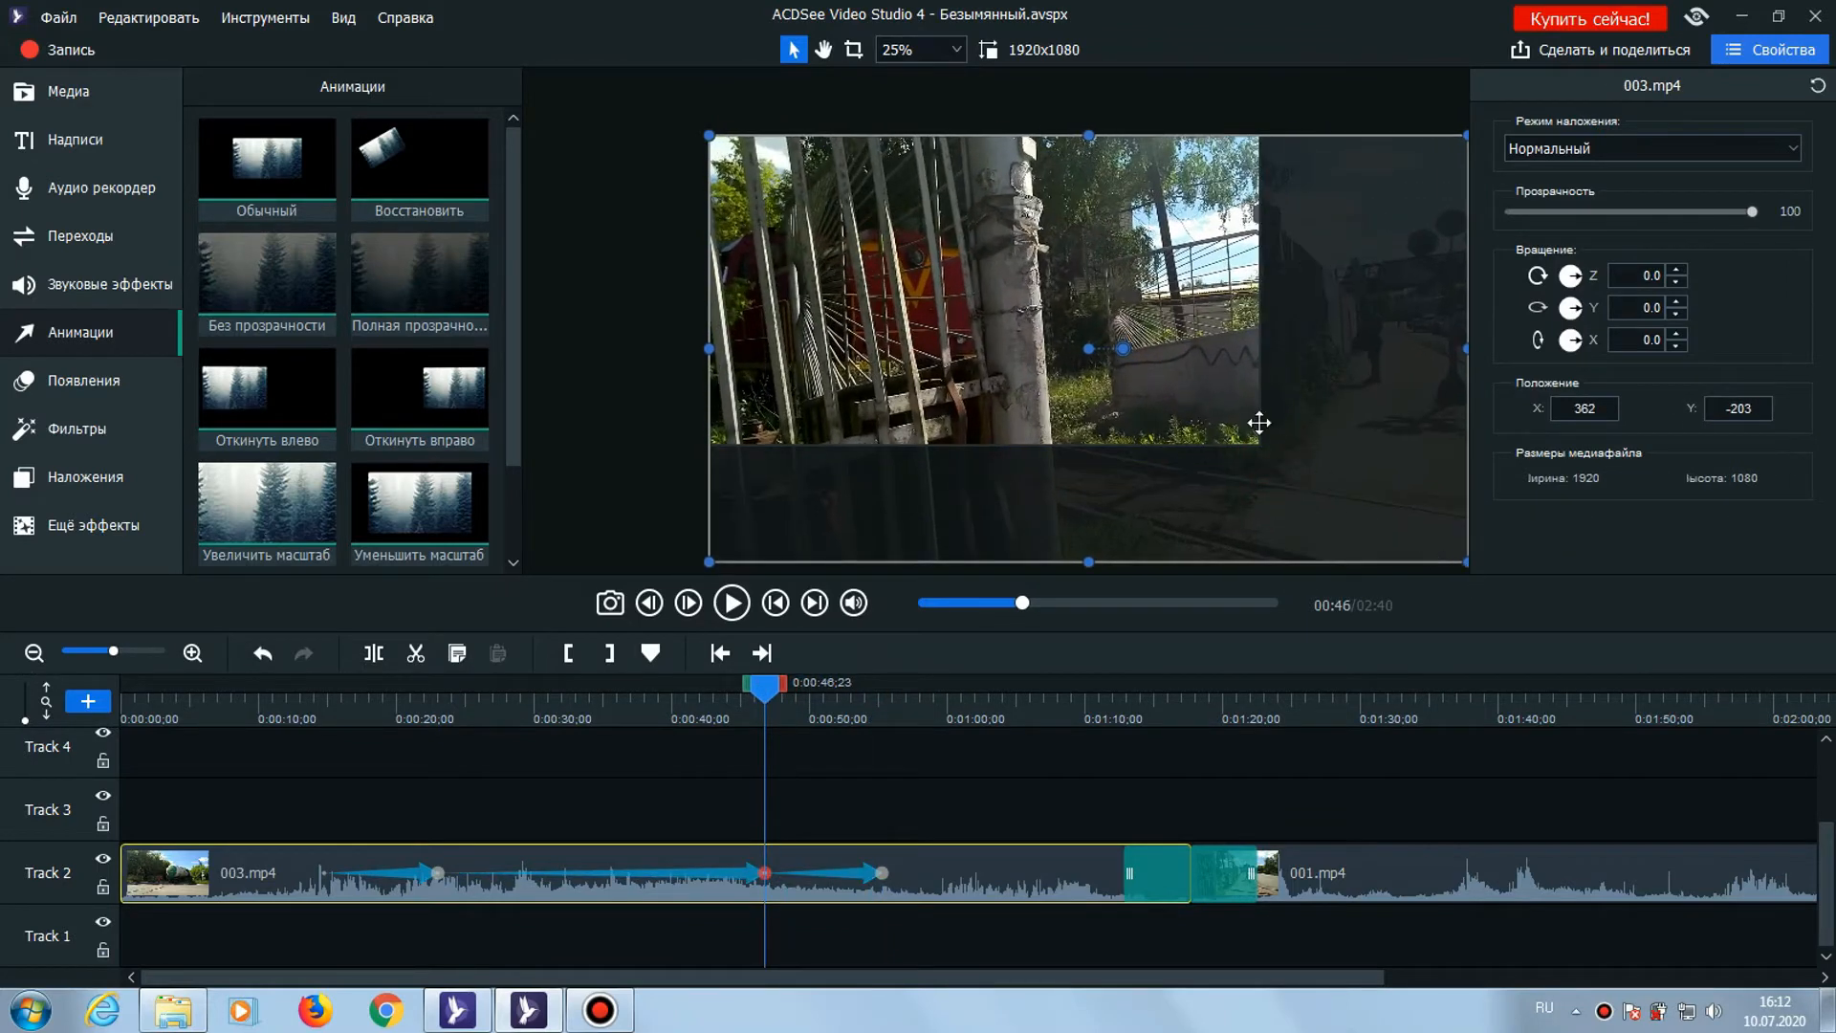
left_click_drag(1259, 422, 980, 235)
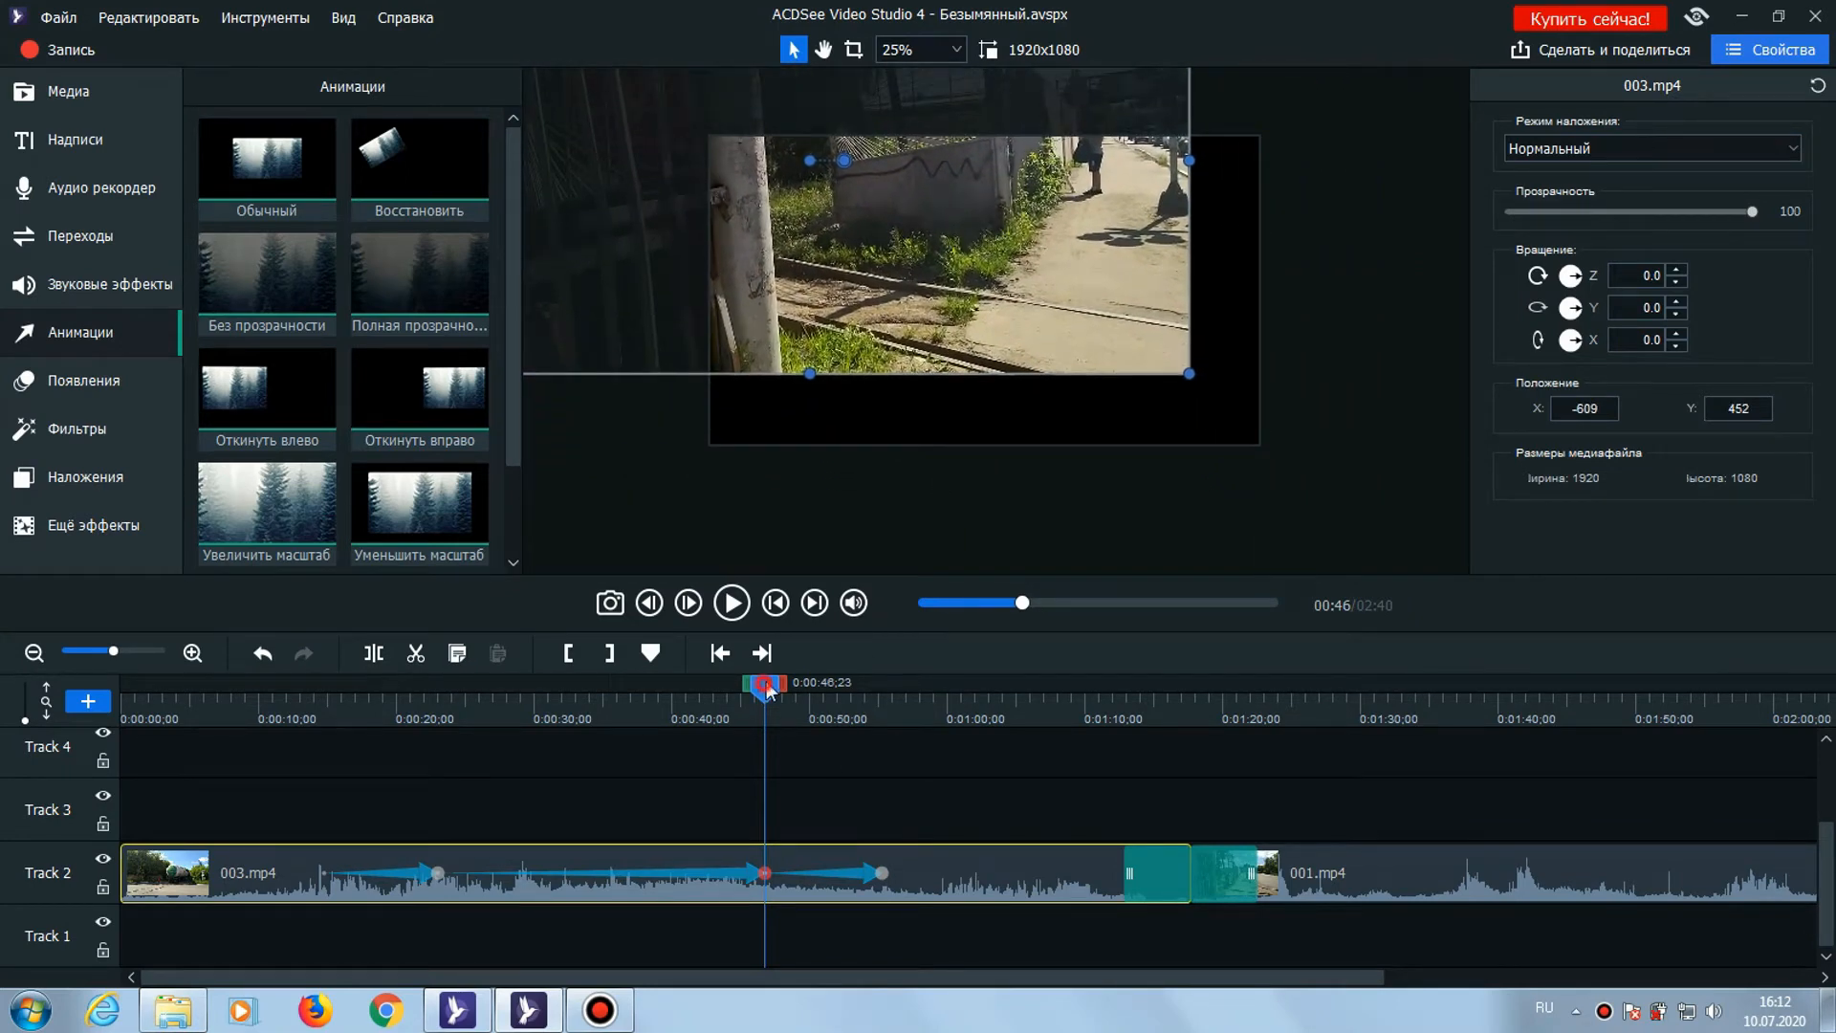
left_click_drag(766, 685, 438, 687)
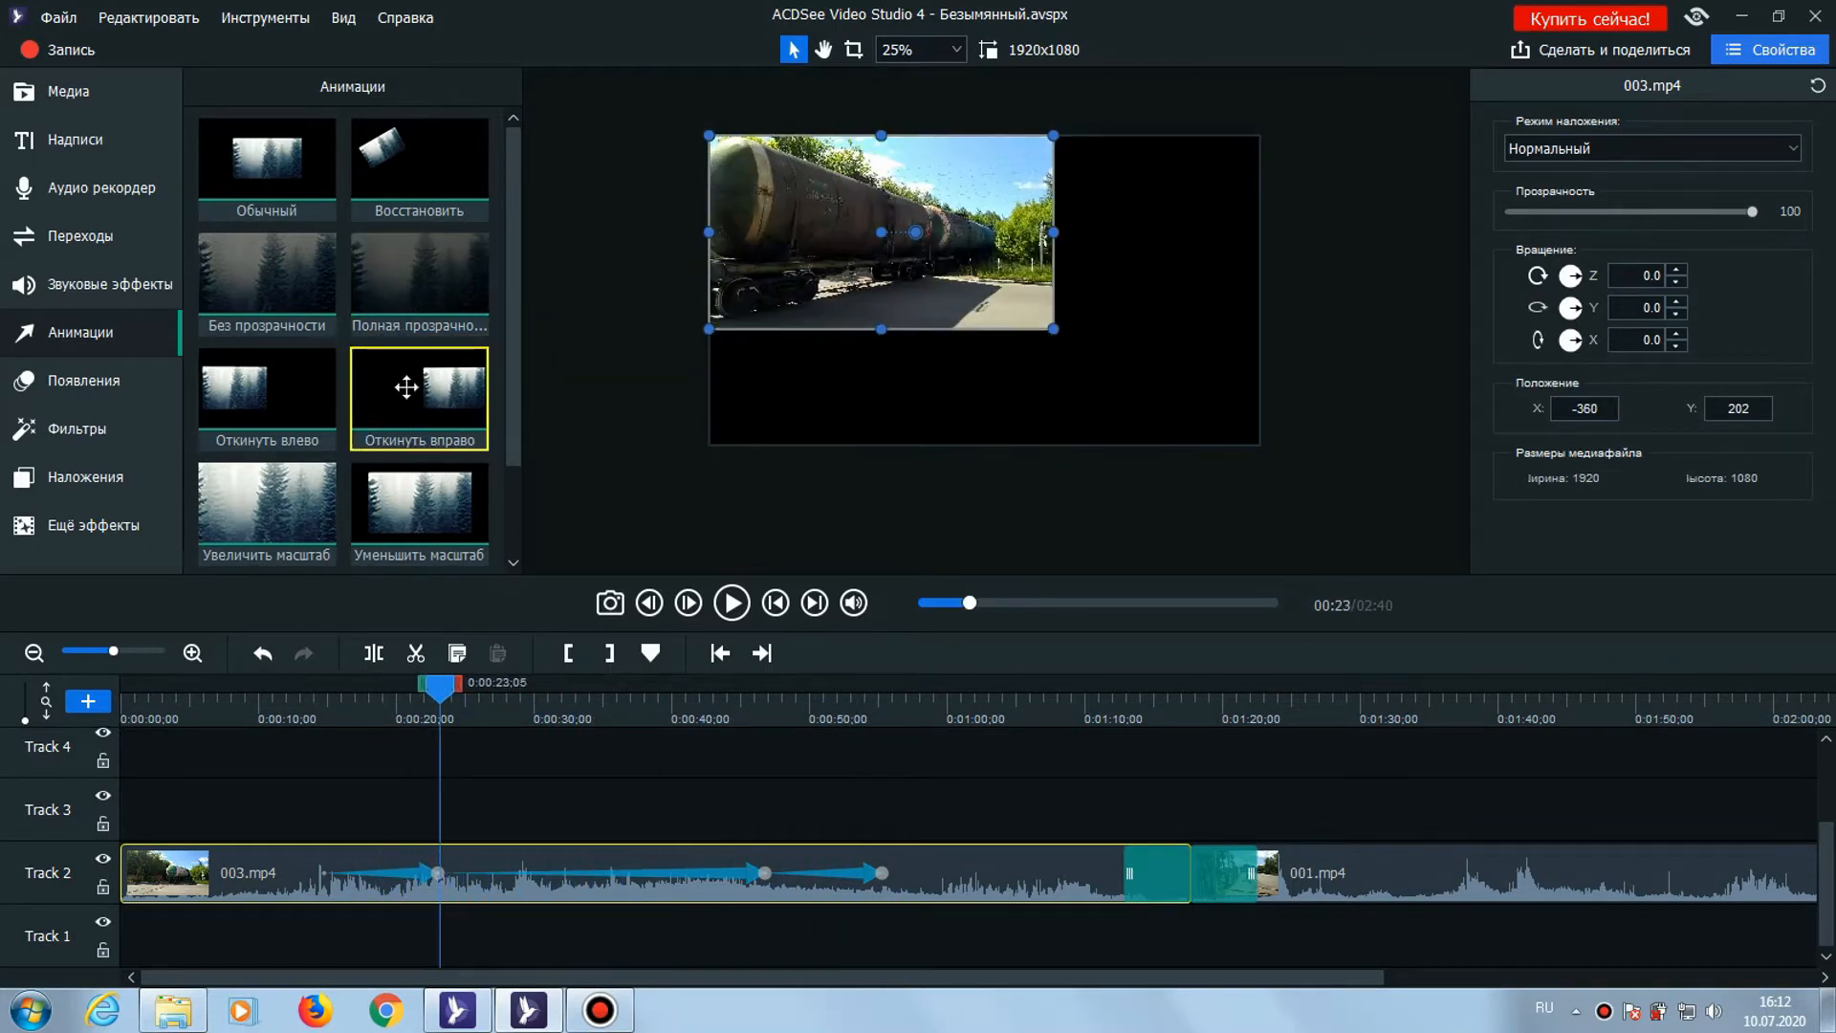
Apply the Откинуть вправо animation to 001.mp4 on Track 2 near 0:01:52, lengthen it and check the tilted clip at 0:02:20;03
left_click_drag(406, 387, 1674, 888)
left_click_drag(1340, 978, 1697, 978)
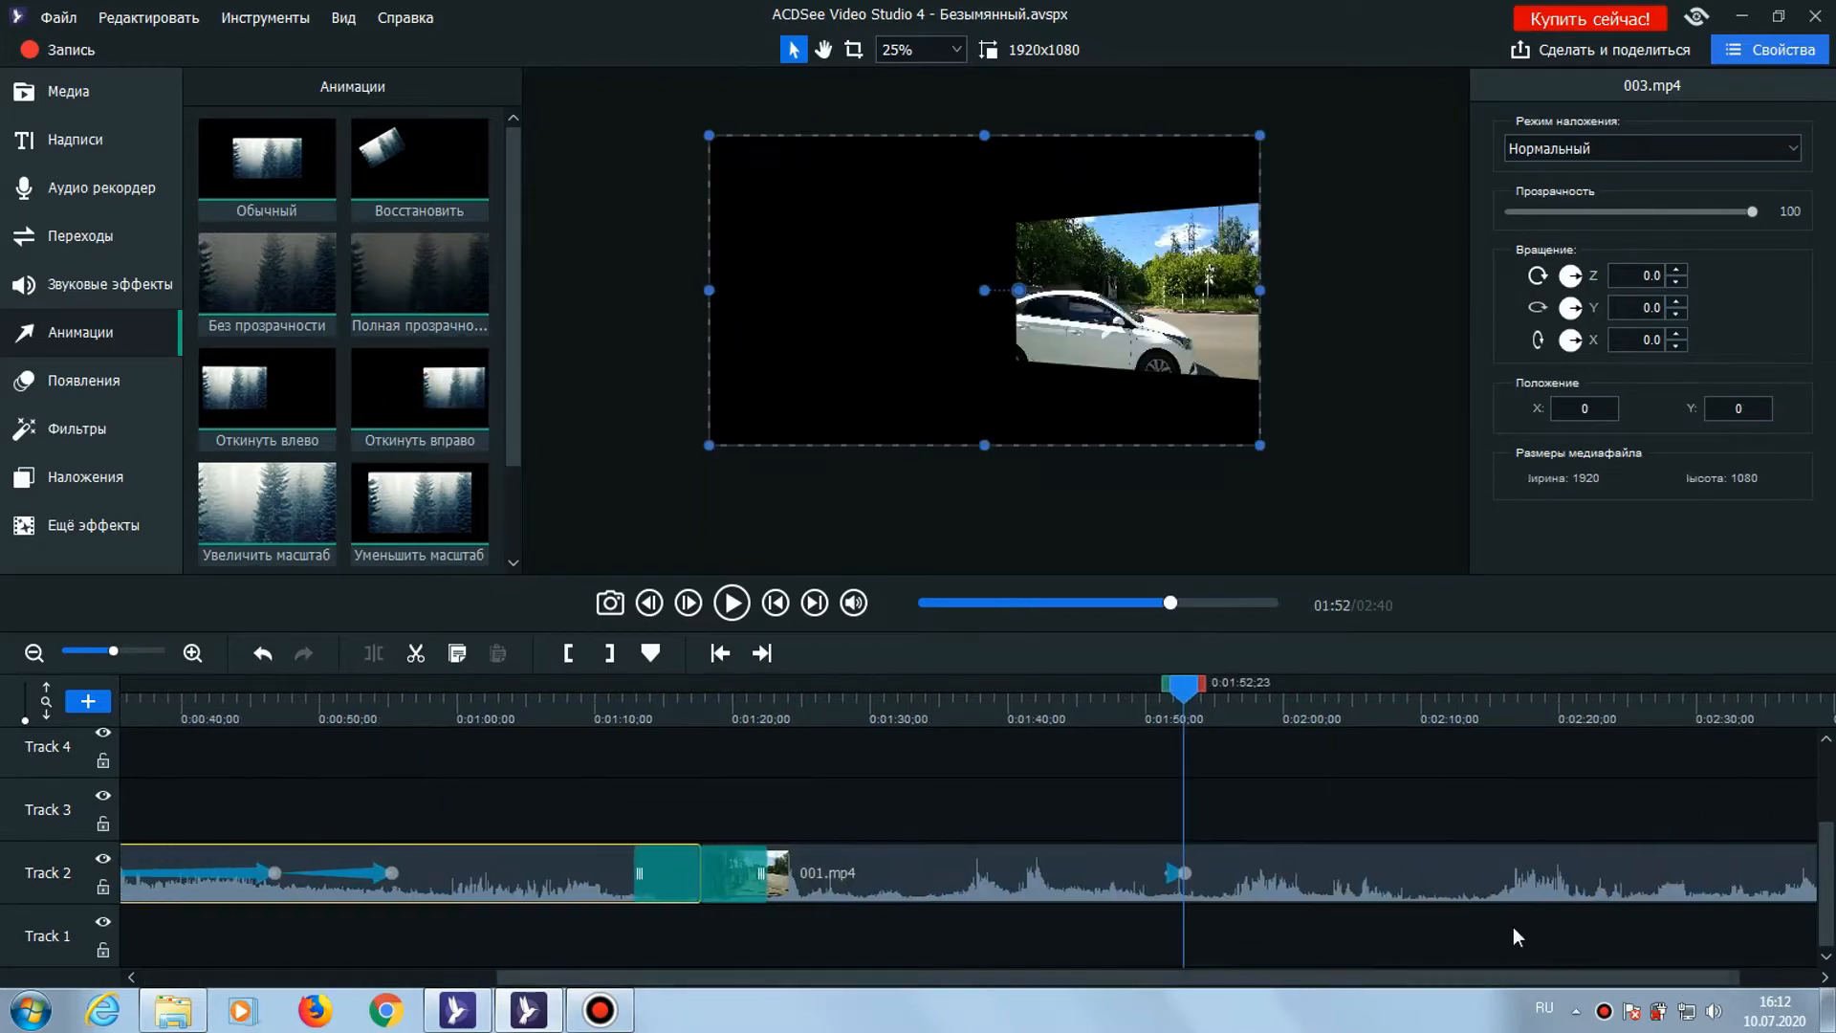
left_click(1184, 871)
left_click_drag(1201, 704, 1560, 699)
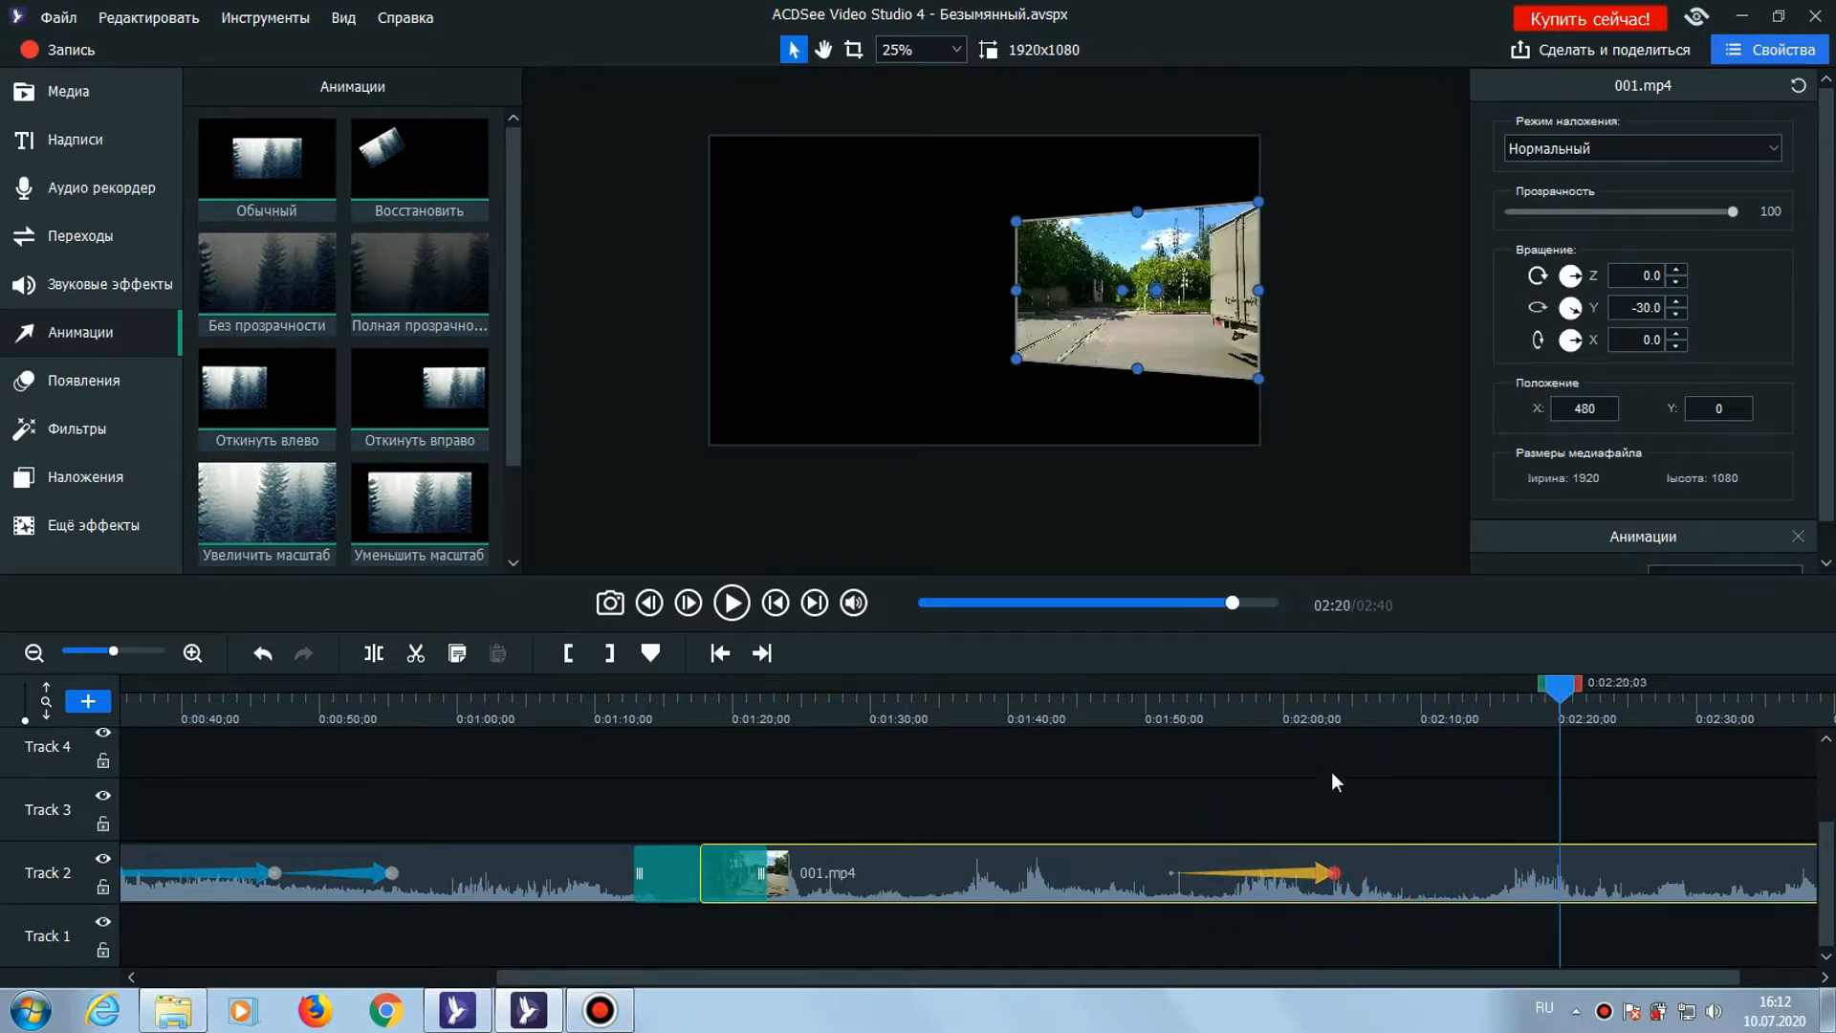
Place 001.mp4 at the start of Track 3 and move 003.mp4 from Track 2 to Track 4 at about 0:01:35
left_click(81, 379)
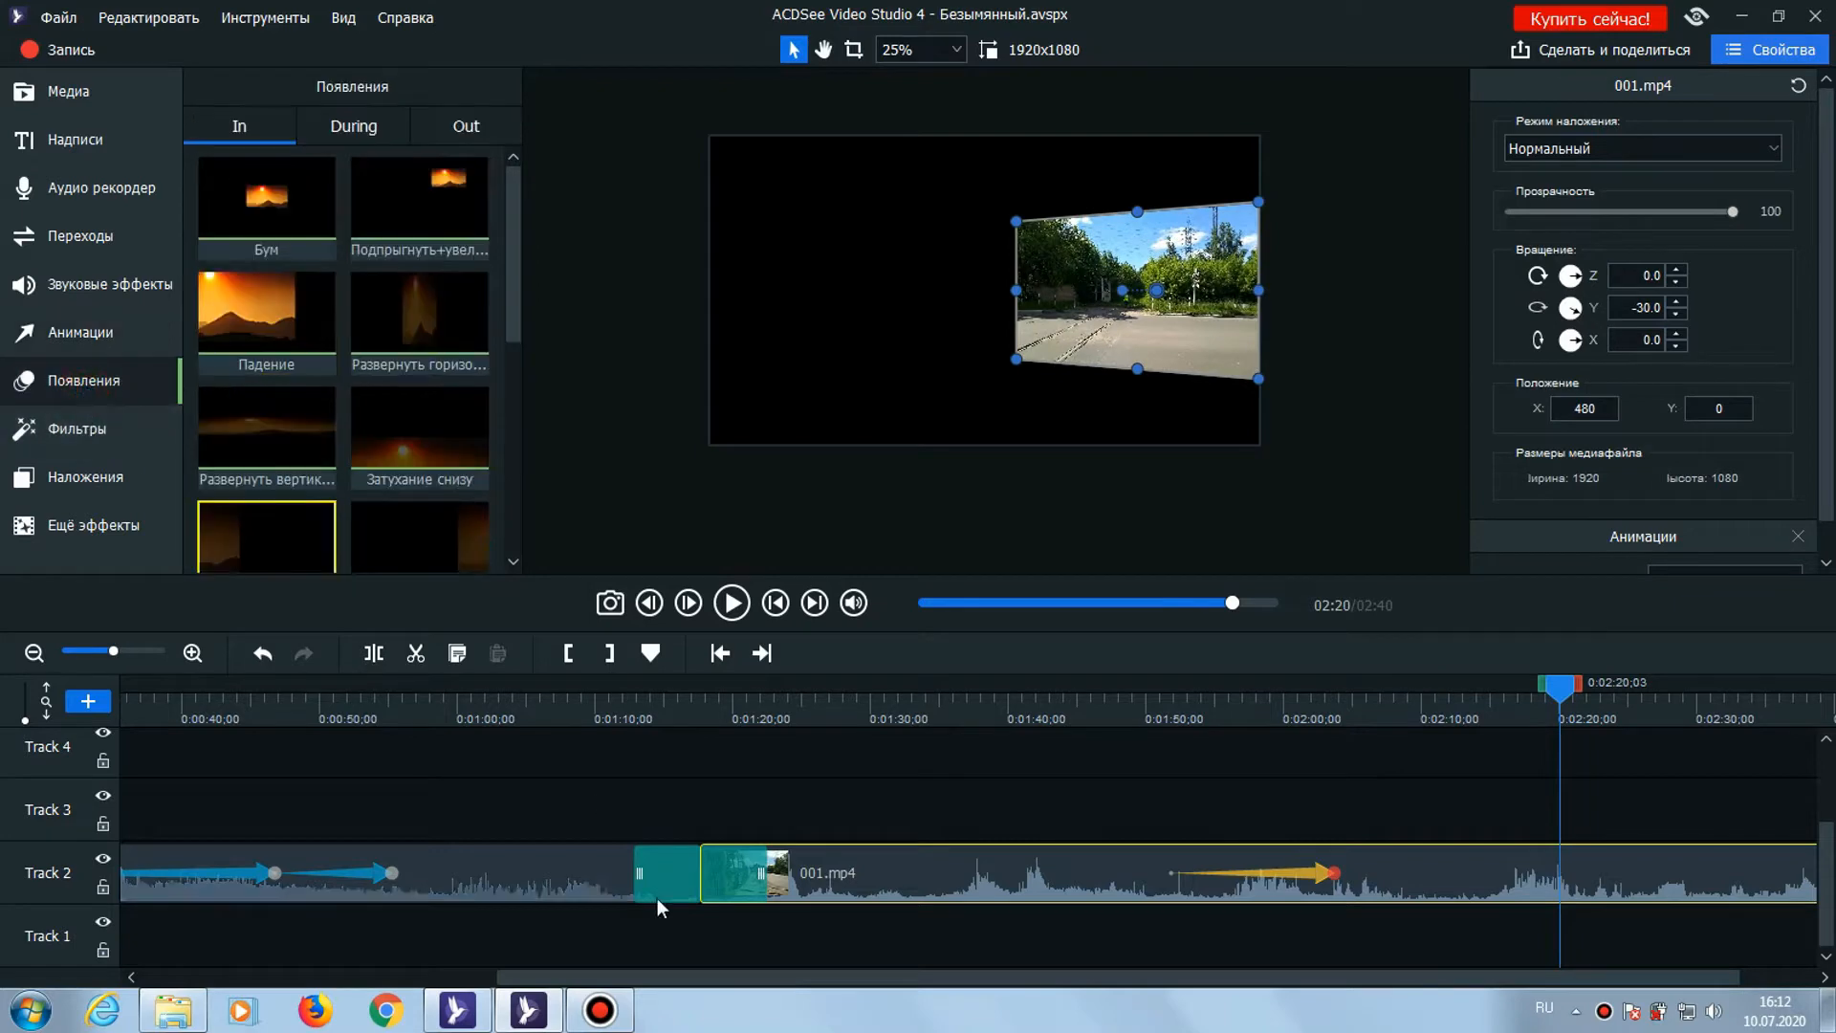
left_click_drag(639, 982, 176, 981)
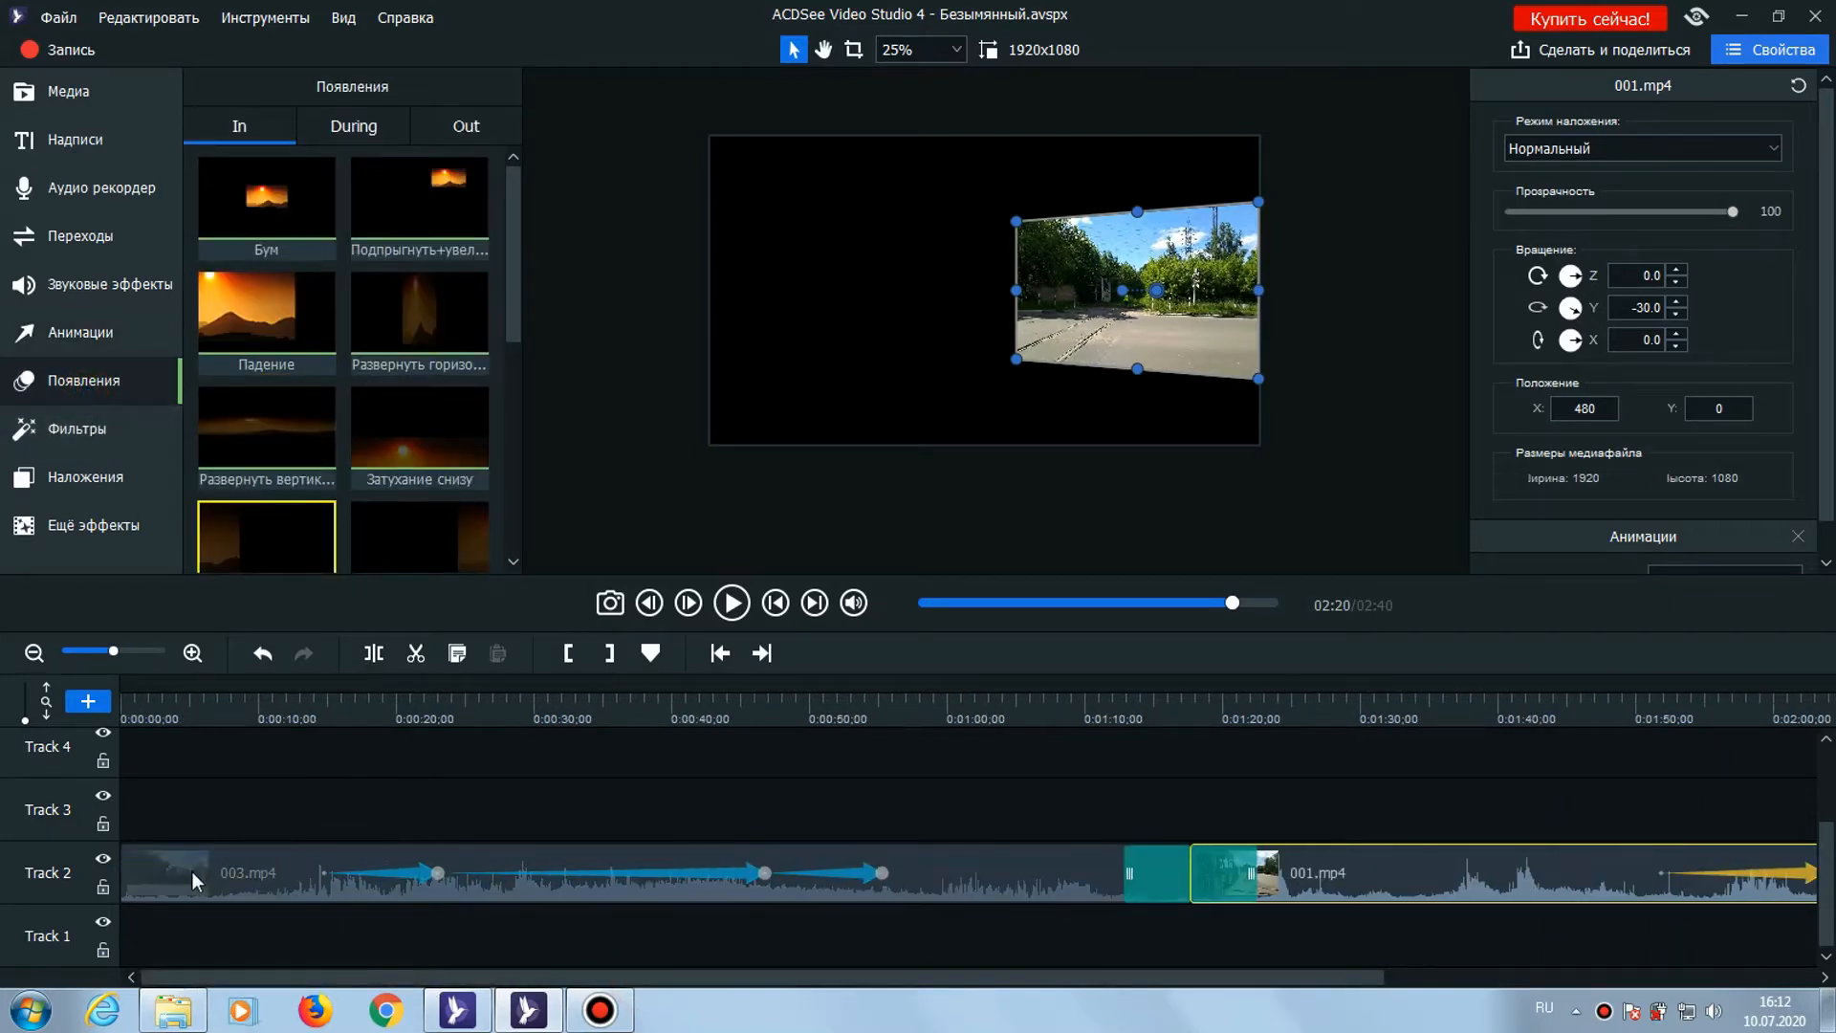
mouse_move(192, 870)
left_mouse_down()
mouse_move(624, 868)
mouse_move(618, 797)
mouse_move(1333, 802)
left_mouse_up()
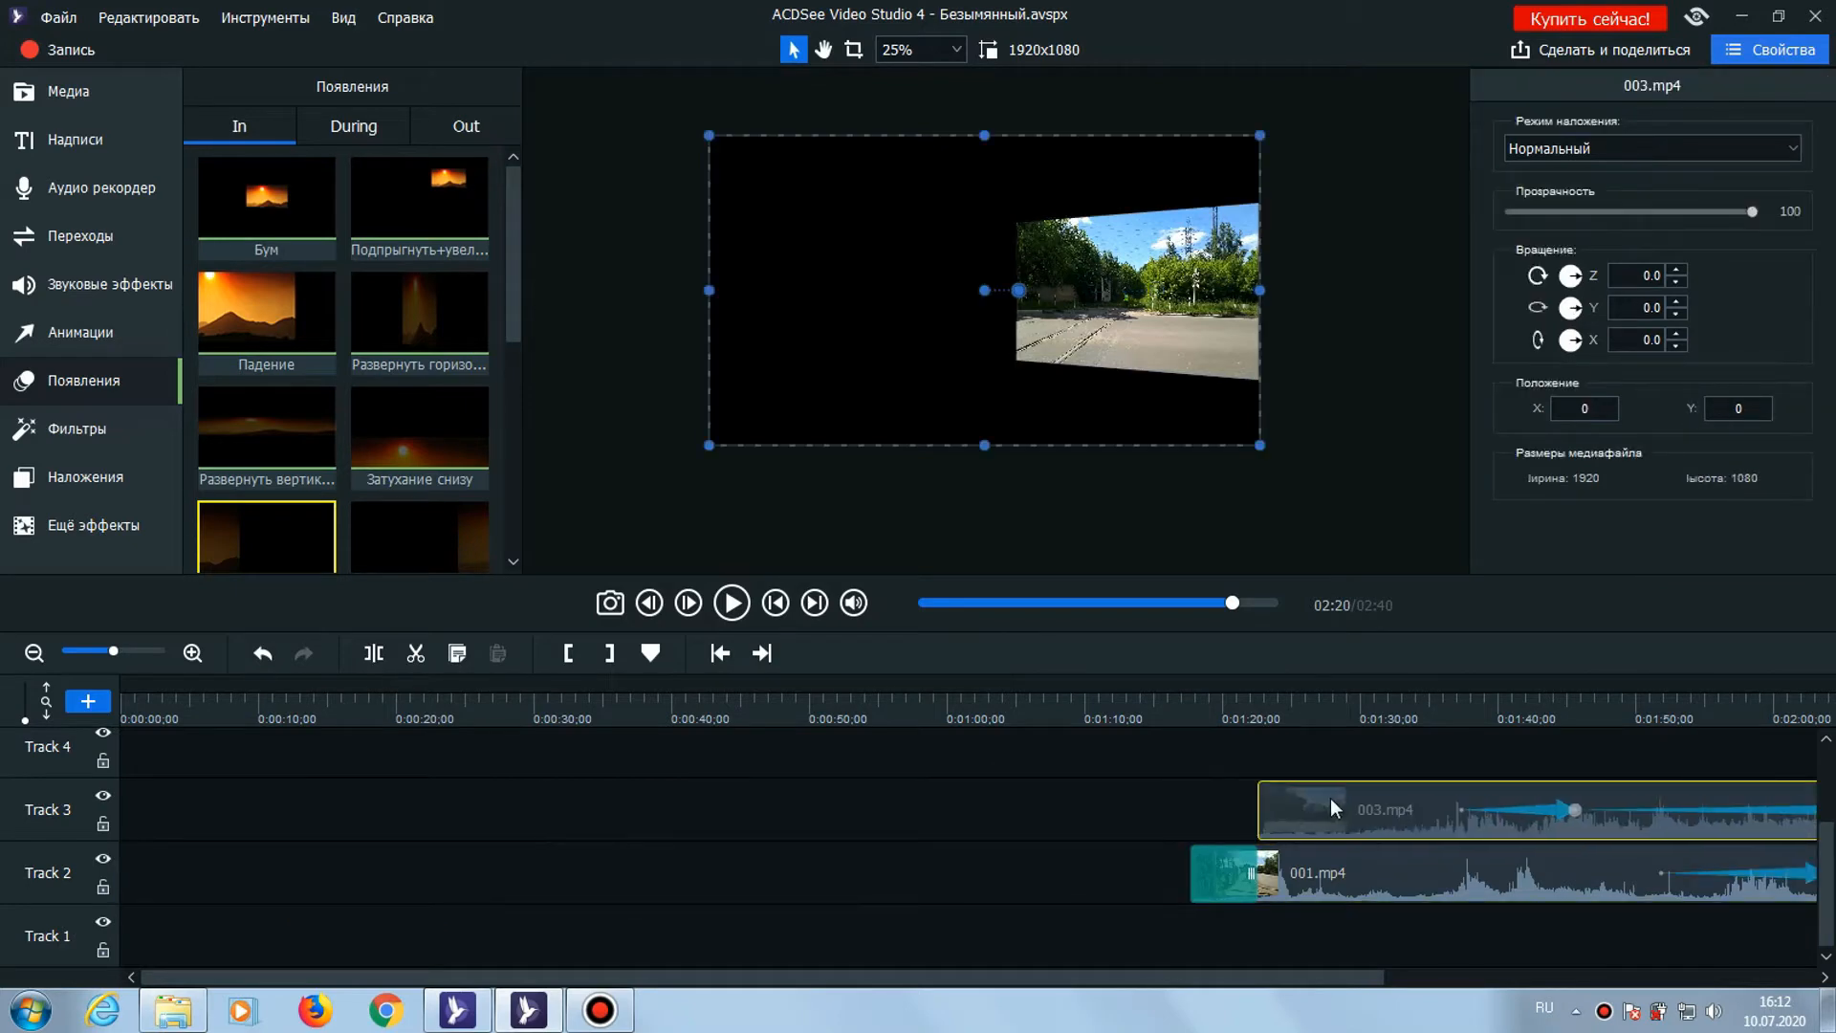
left_click(78, 109)
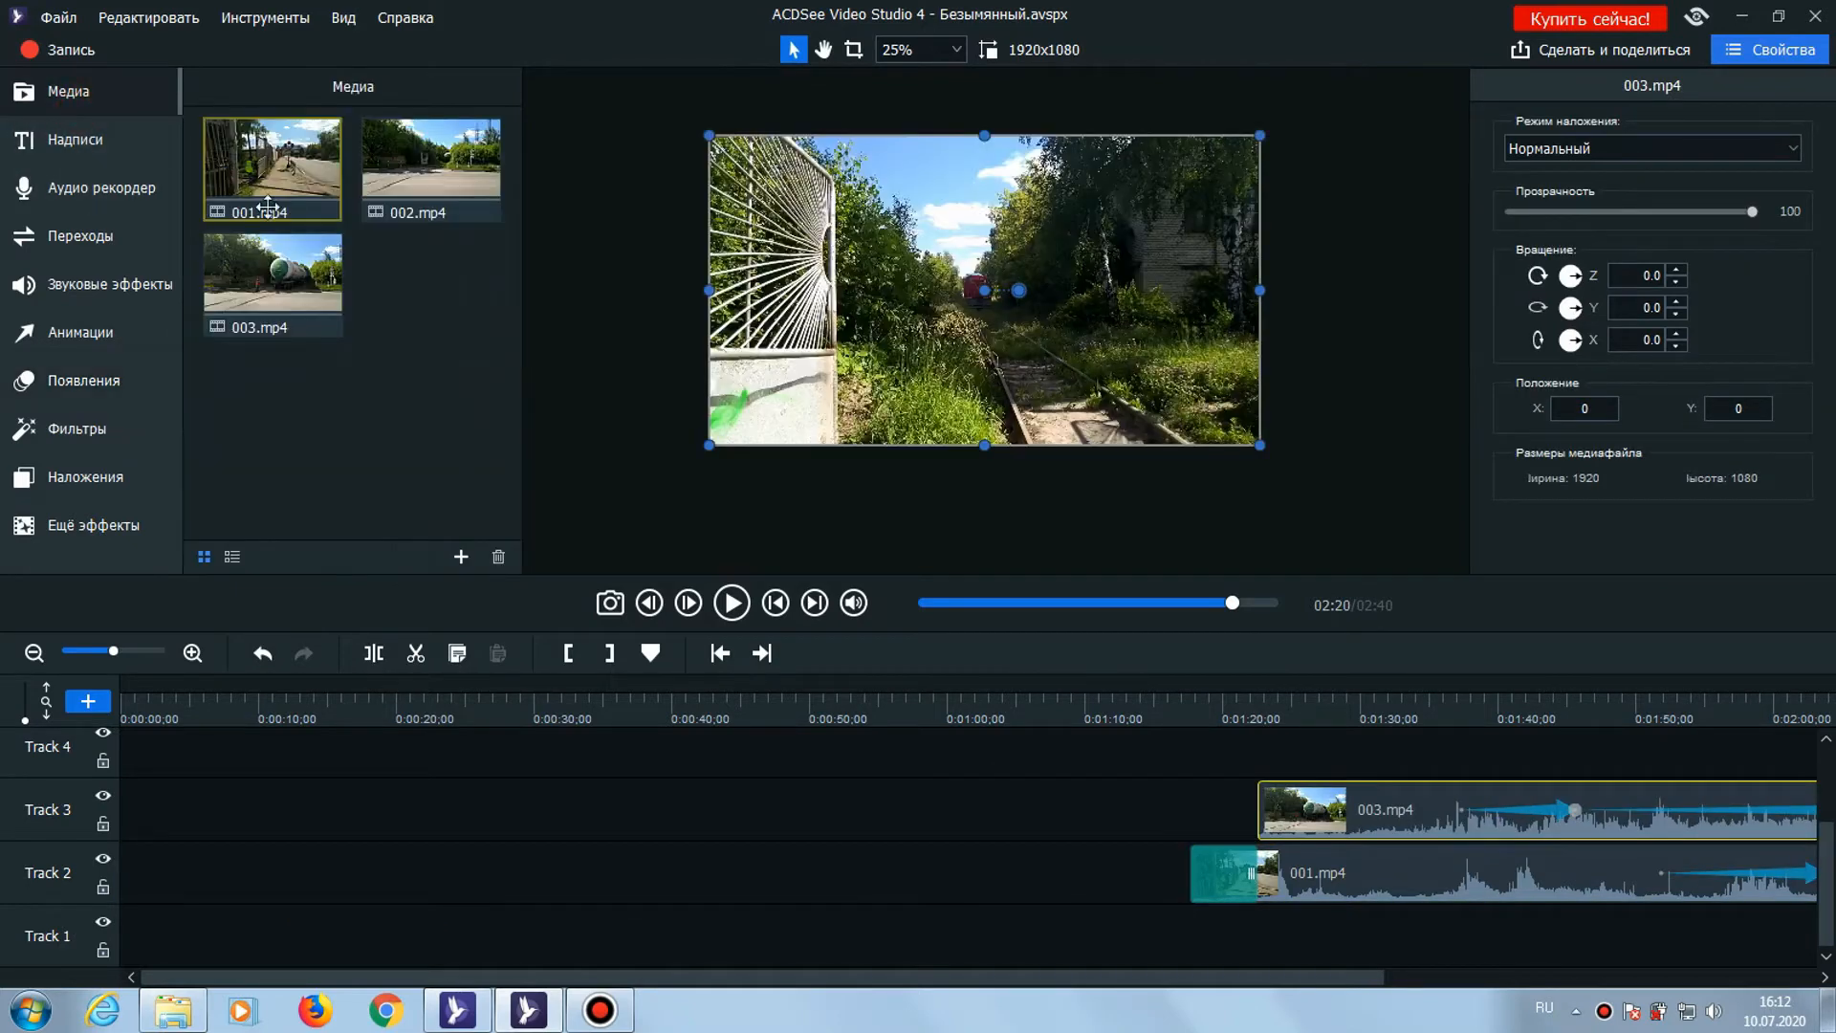
left_click_drag(268, 199, 117, 792)
left_click_drag(1335, 798, 1372, 776)
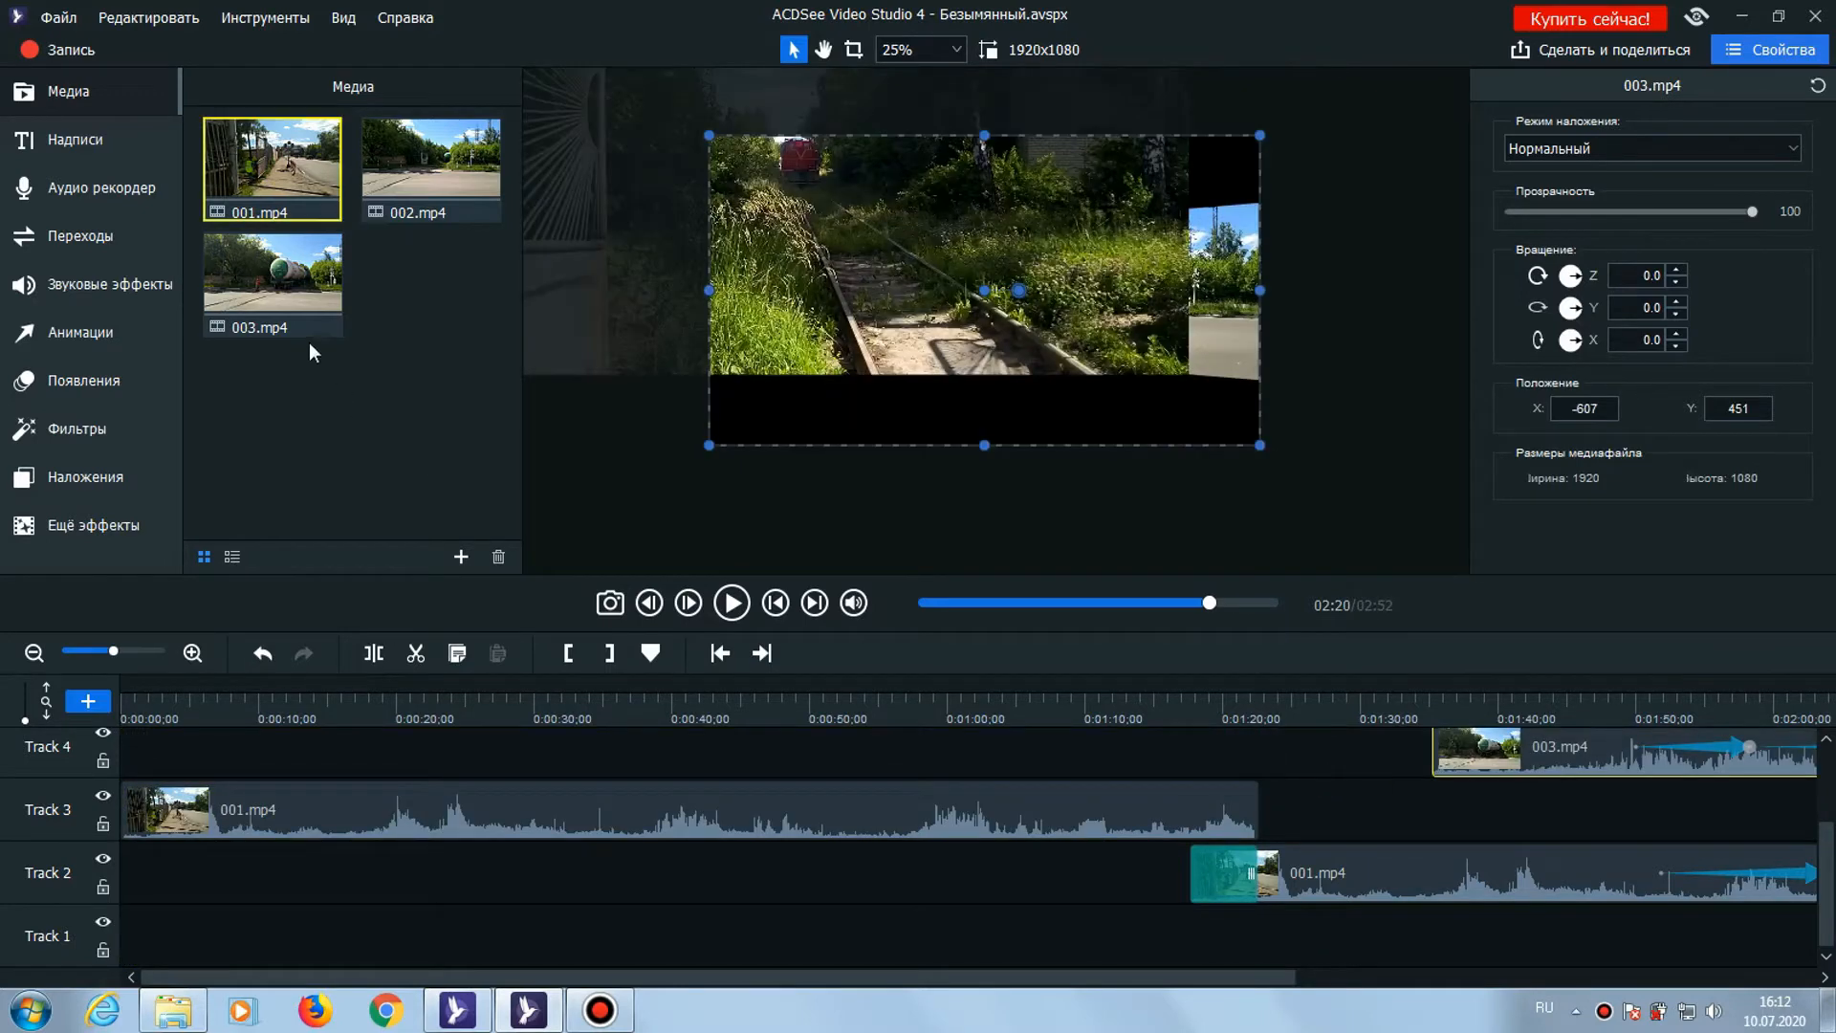
Apply the Бум In appearance to 001.mp4 on Track 3, review its settings and preview the clip from its start
left_click(88, 383)
left_click_drag(246, 222, 245, 801)
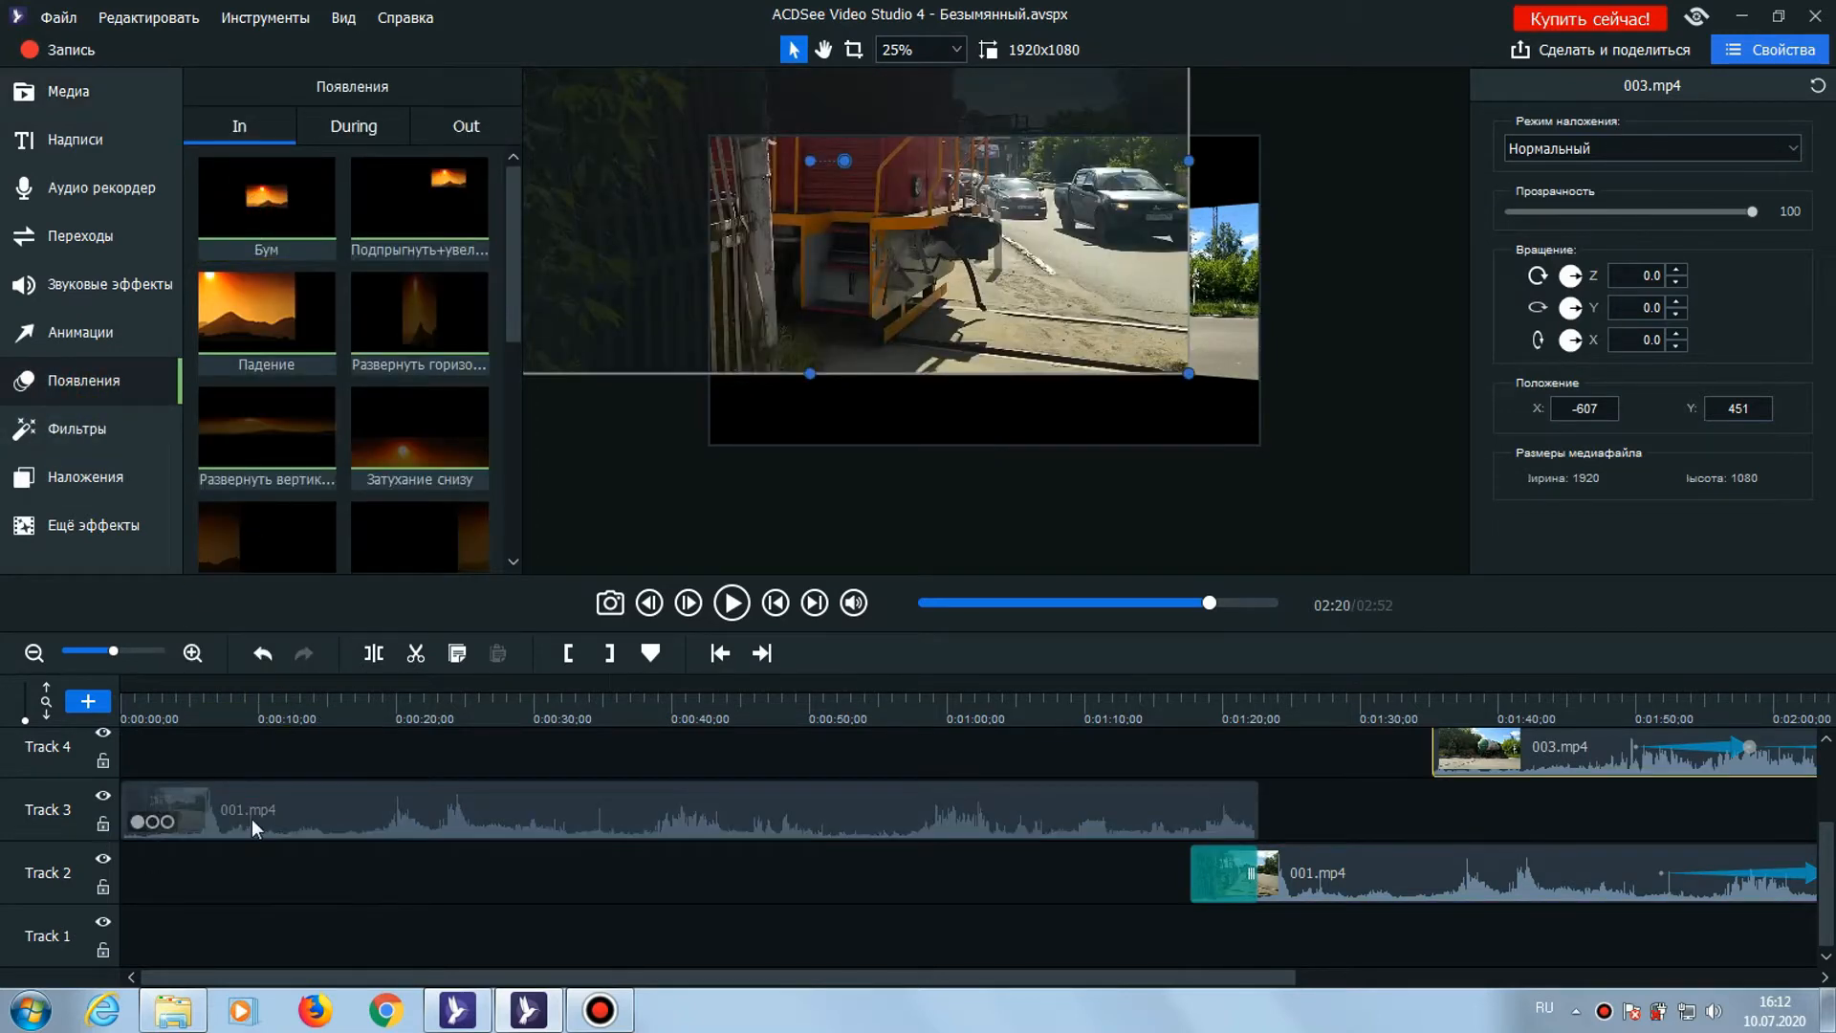
mouse_move(130, 824)
left_click(344, 805)
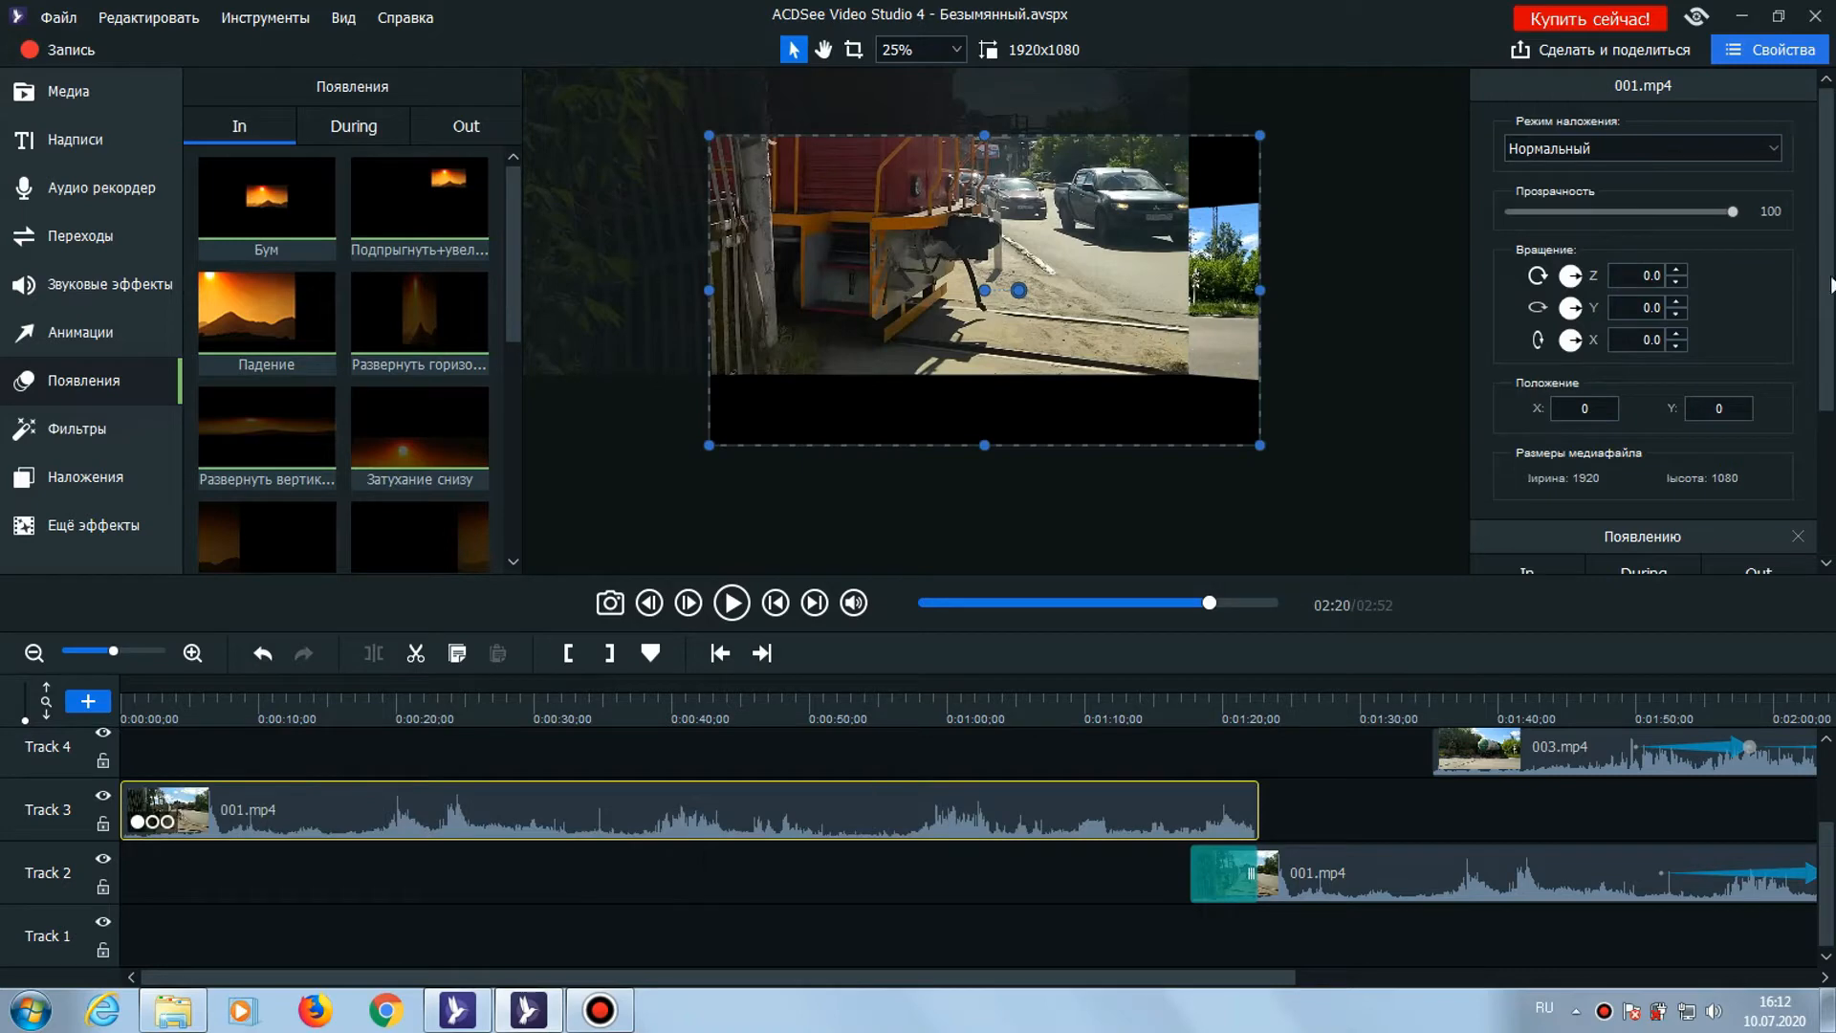
scroll(1830, 285, "down", 3)
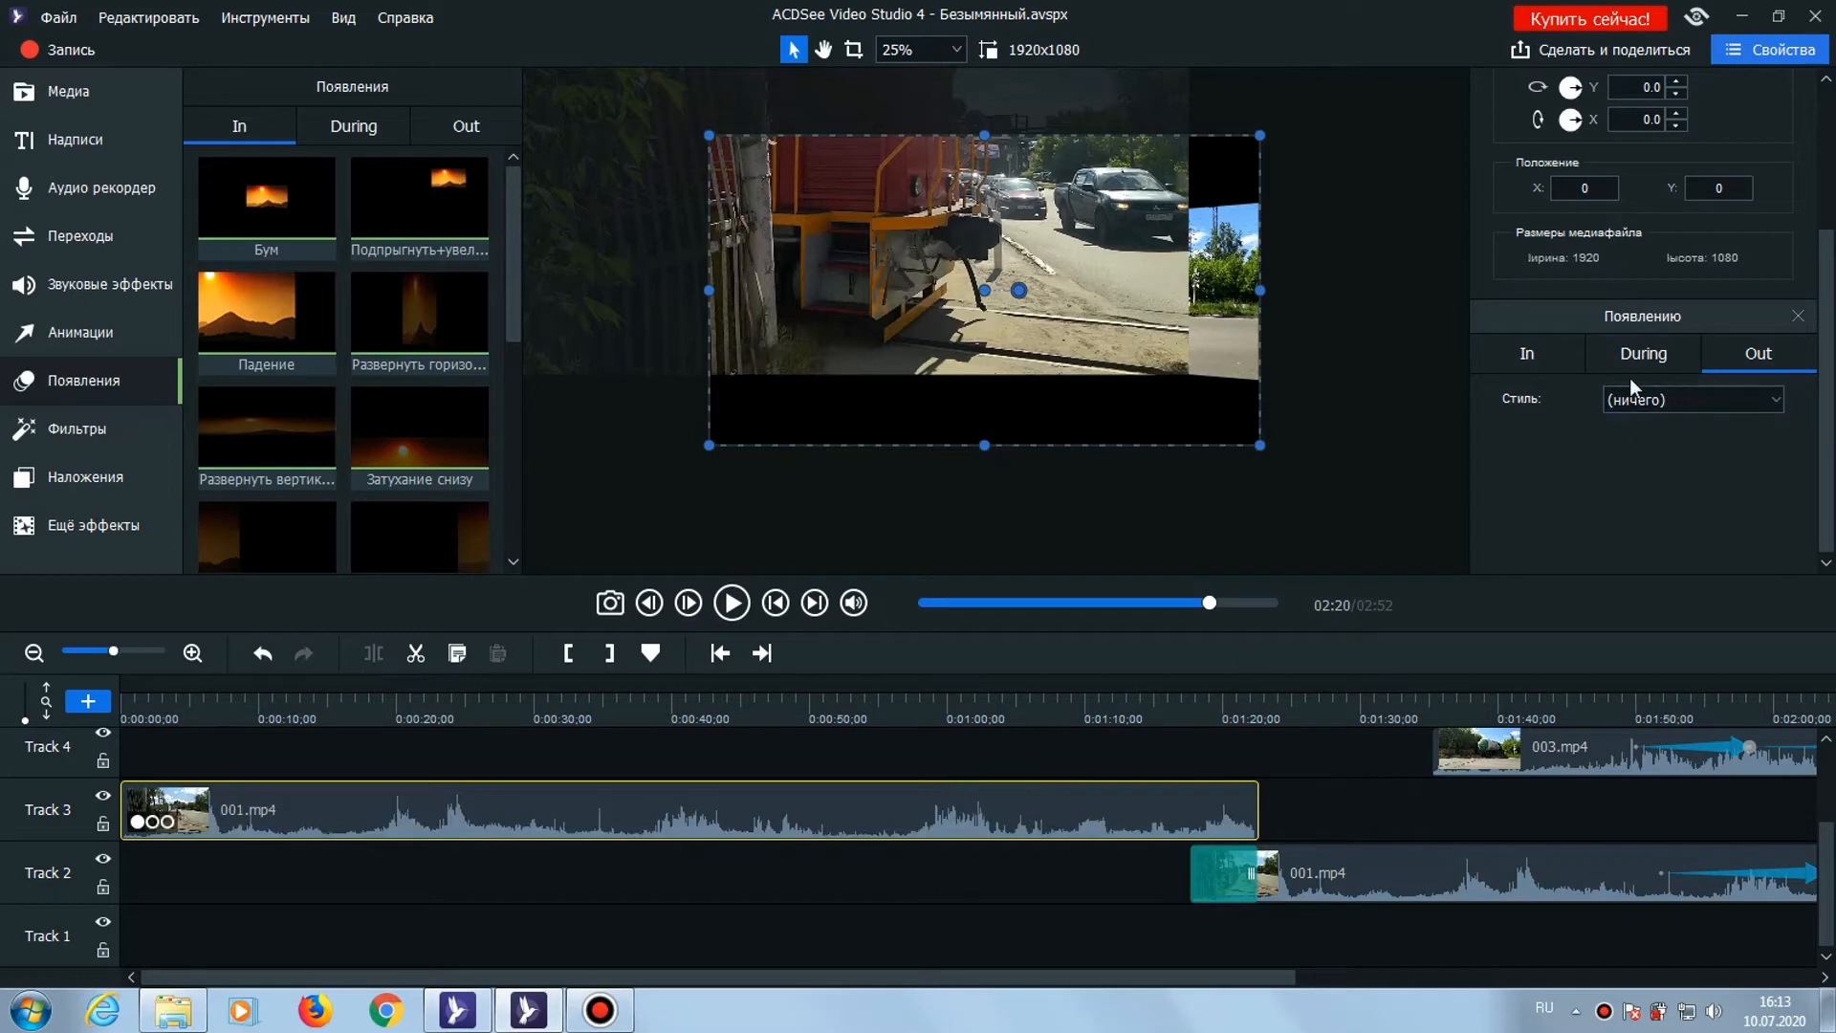
left_click(1515, 358)
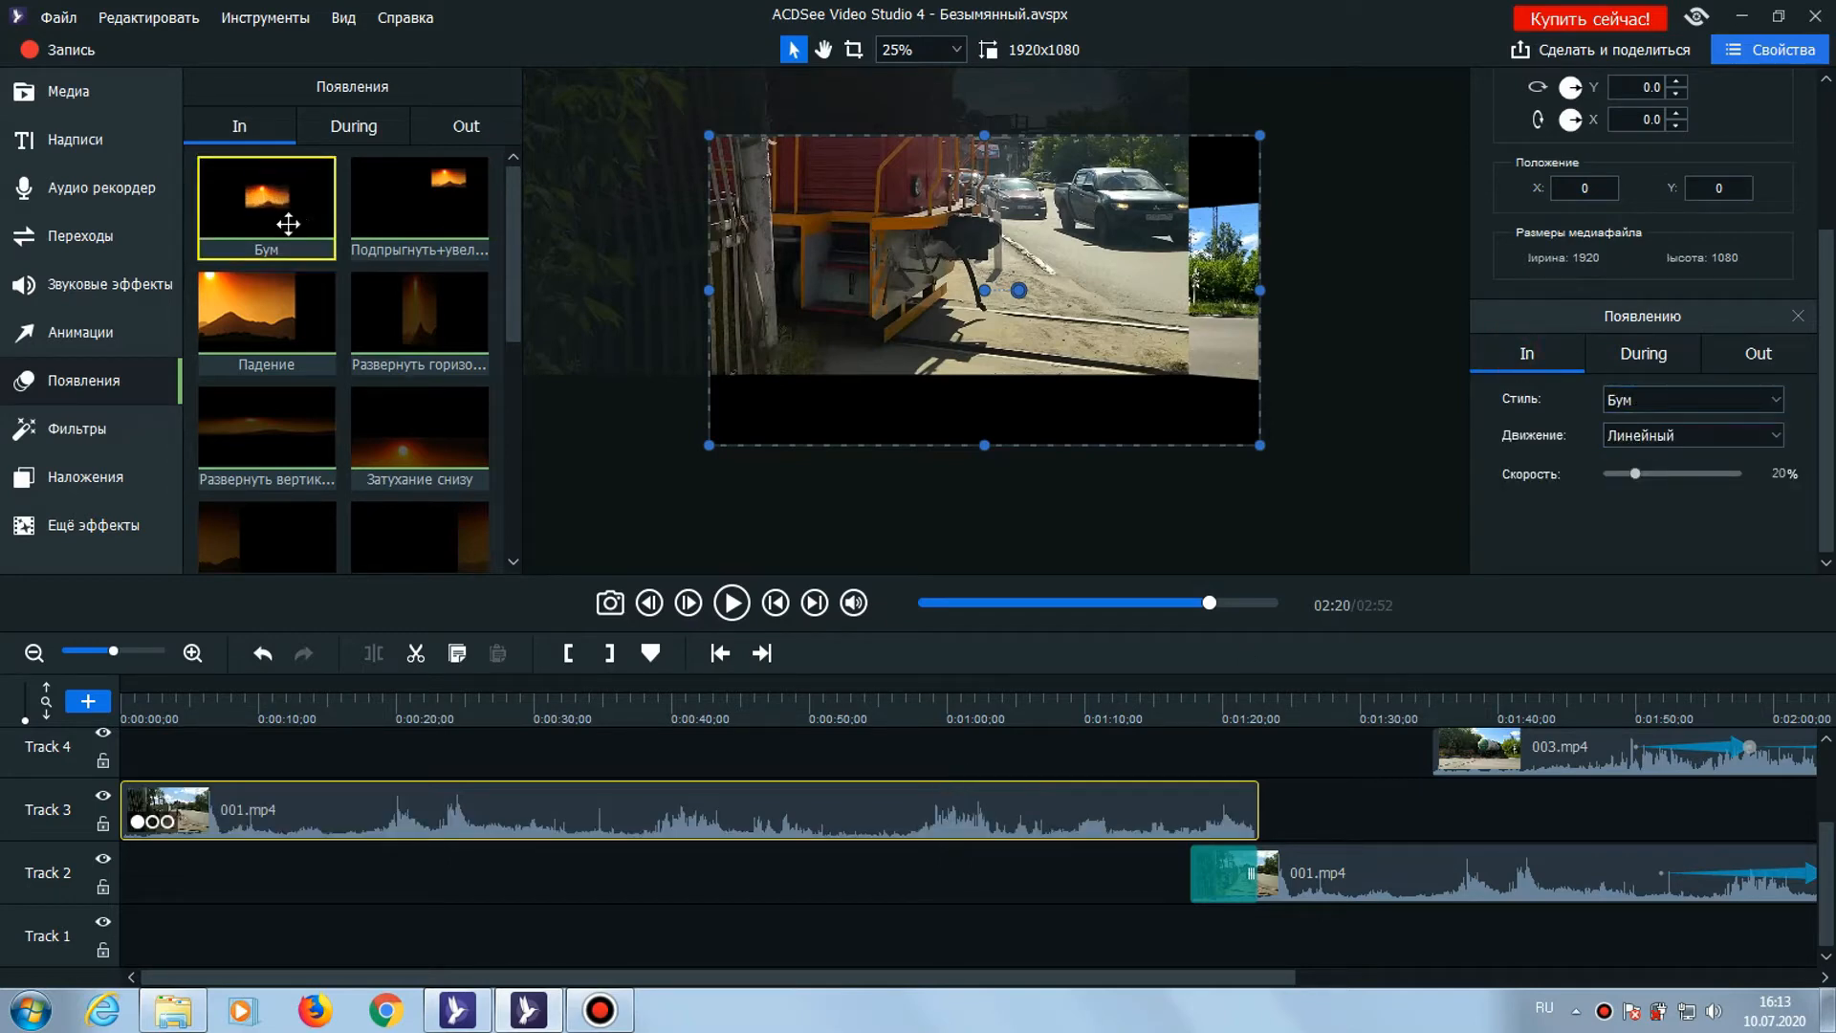
left_click(136, 706)
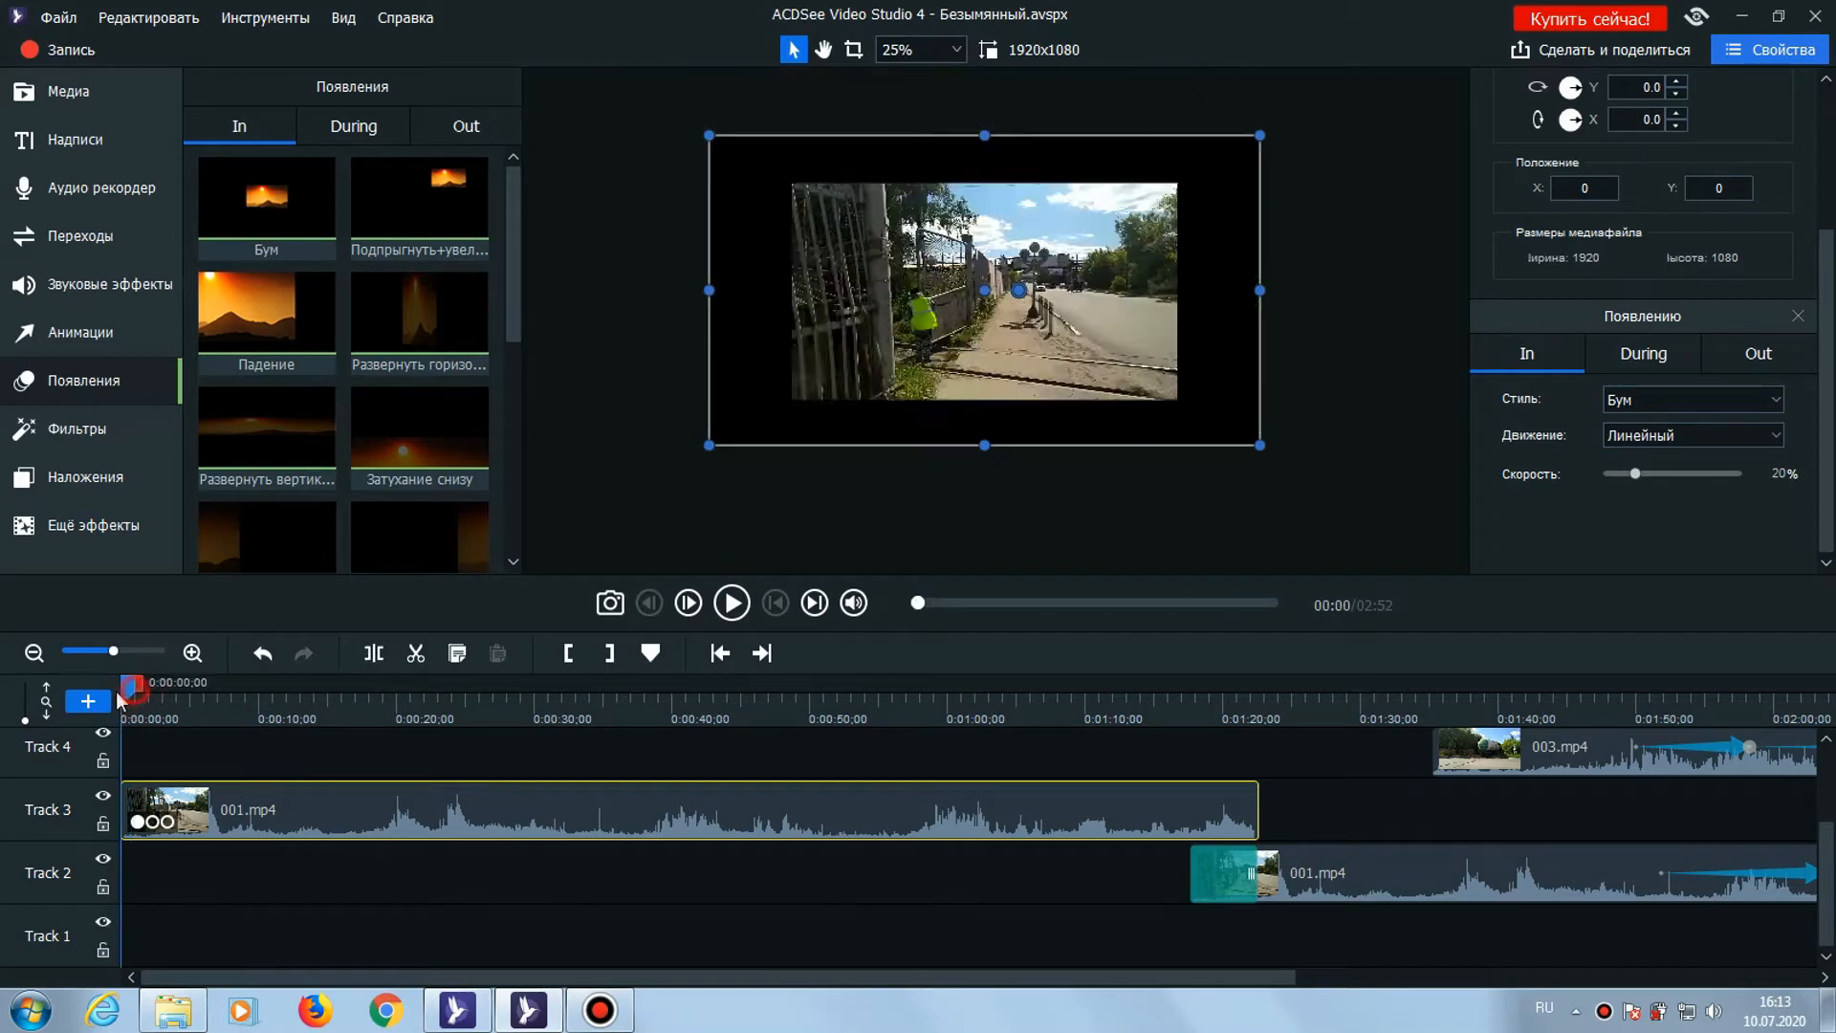
left_click_drag(137, 703, 1199, 701)
Set the Out appearance style of 001.mp4 on Track 3 to Уход вниз and preview it near the clip's end
left_click(1636, 356)
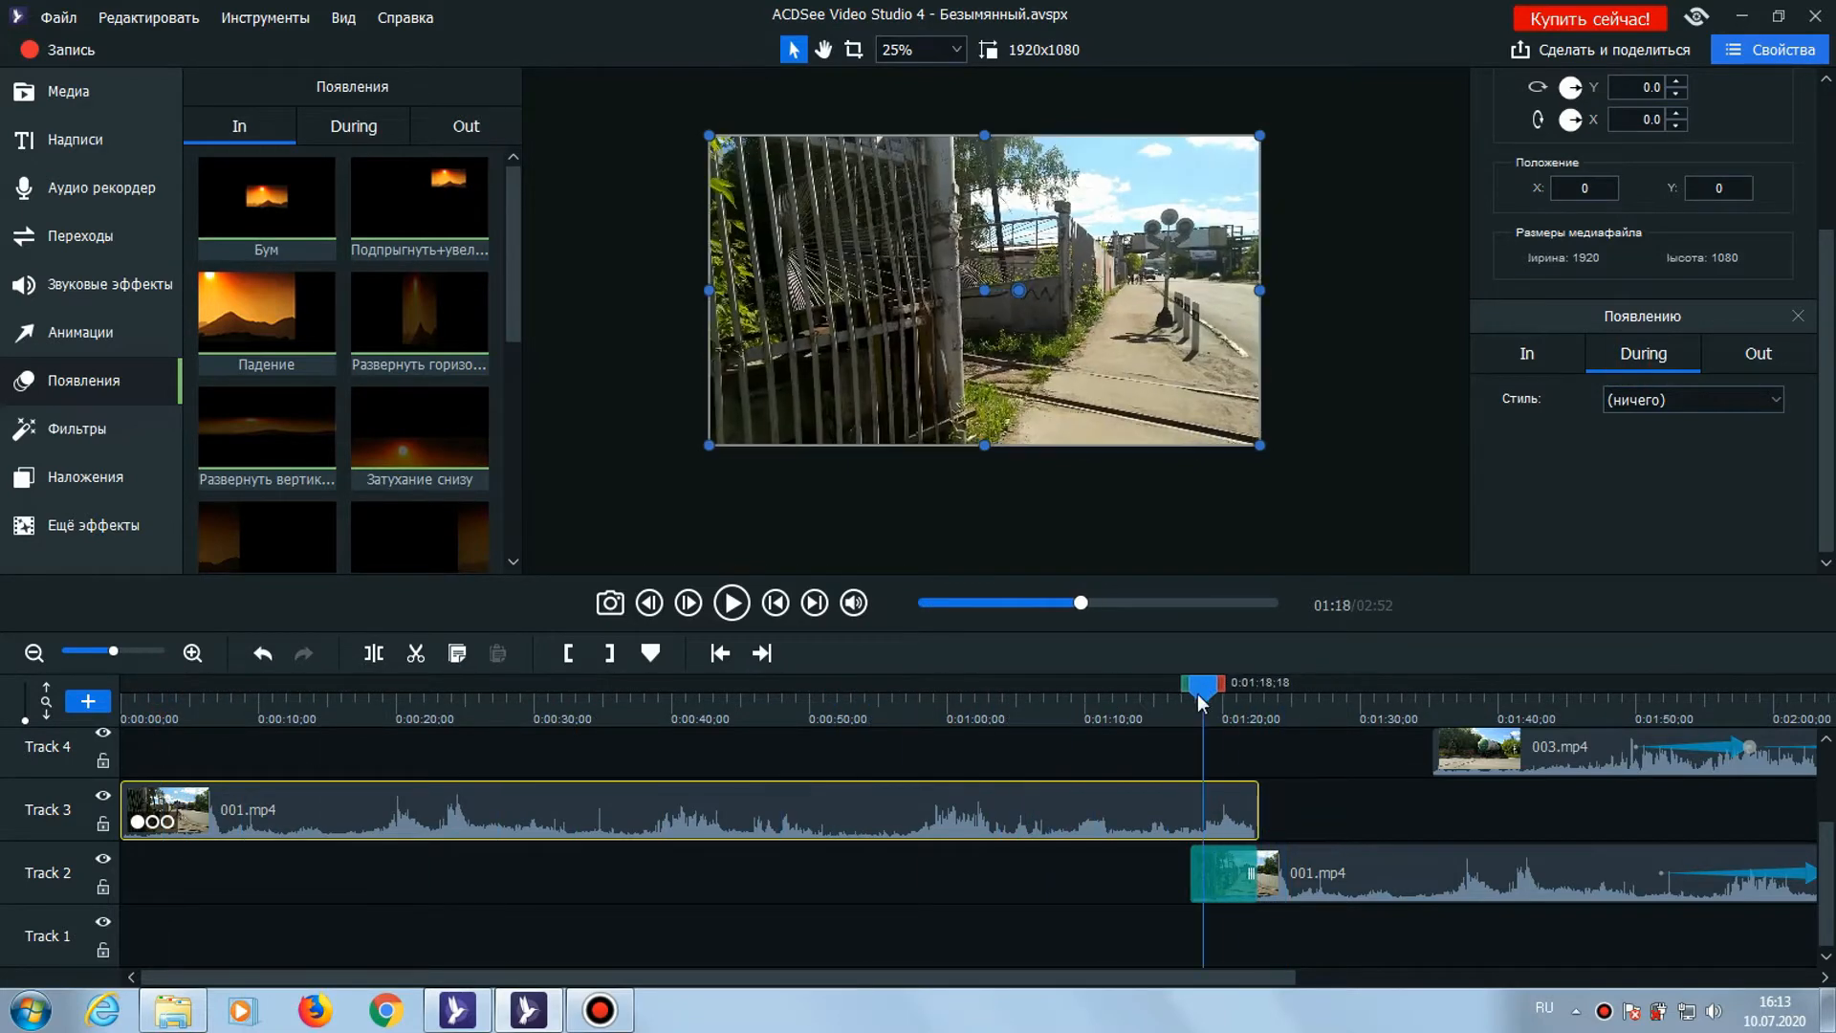
left_click(1742, 358)
left_click(1693, 406)
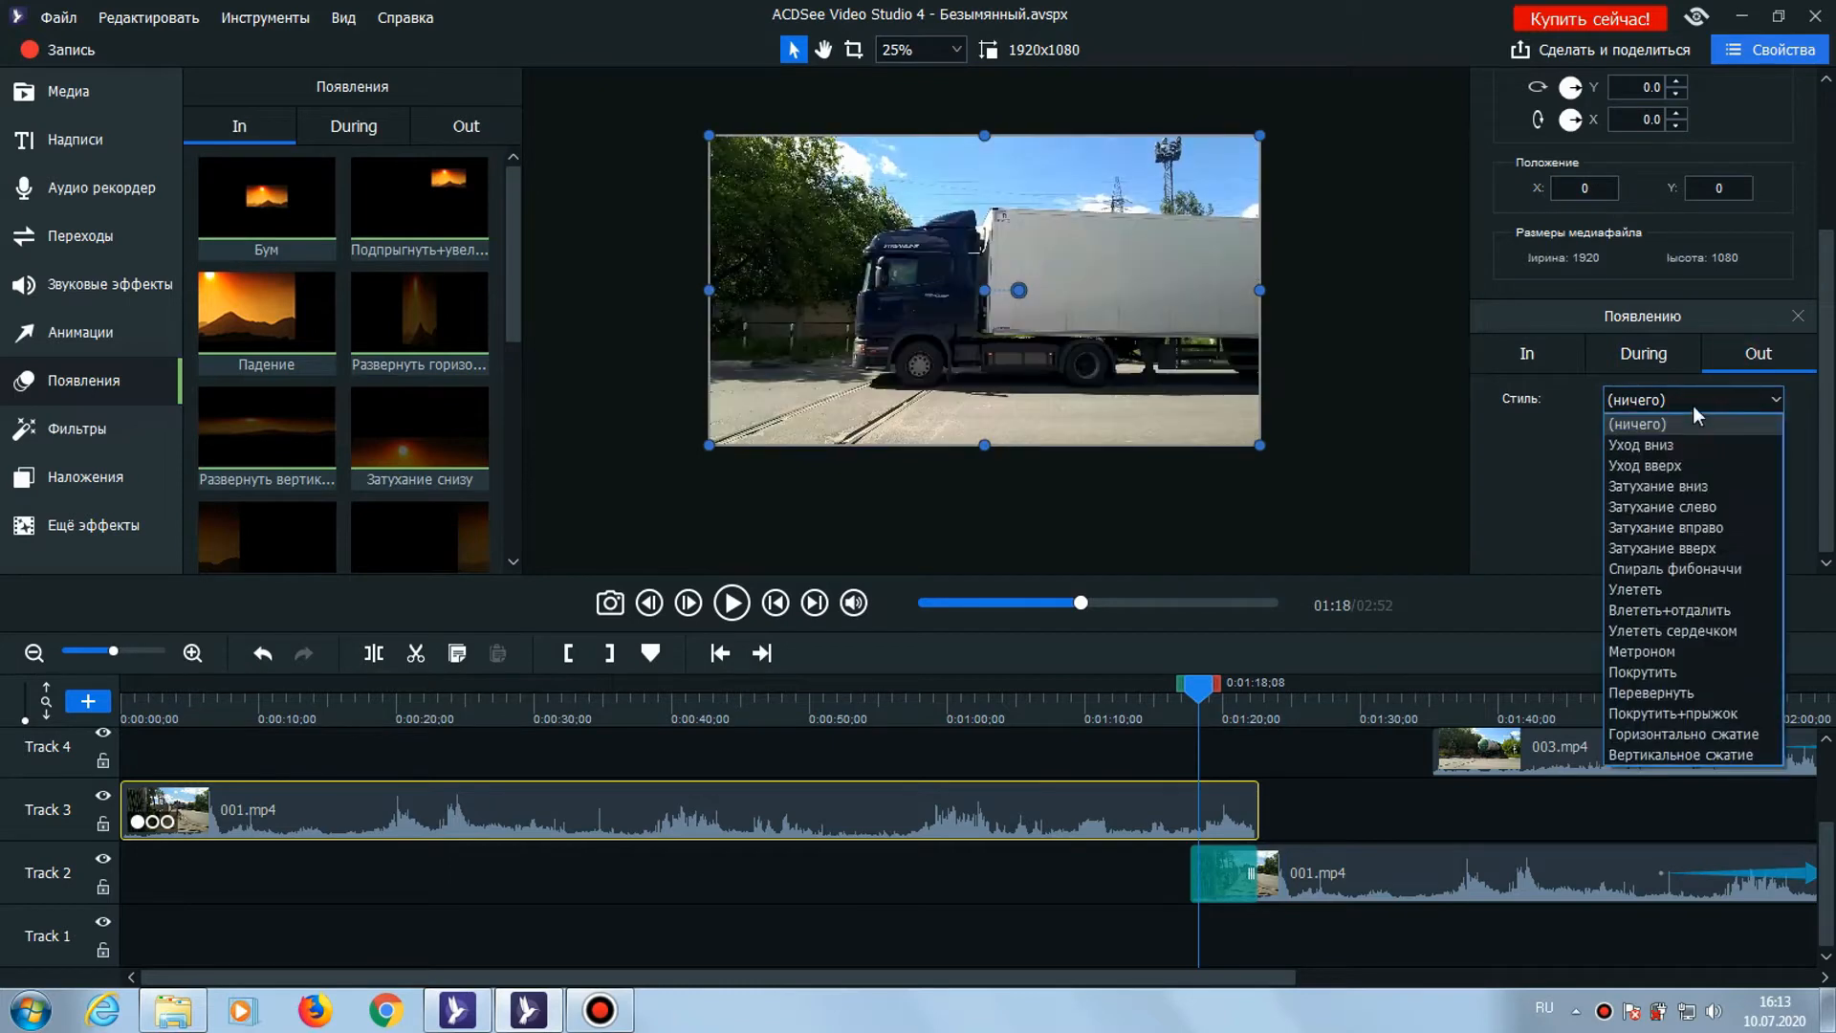
left_click(1658, 445)
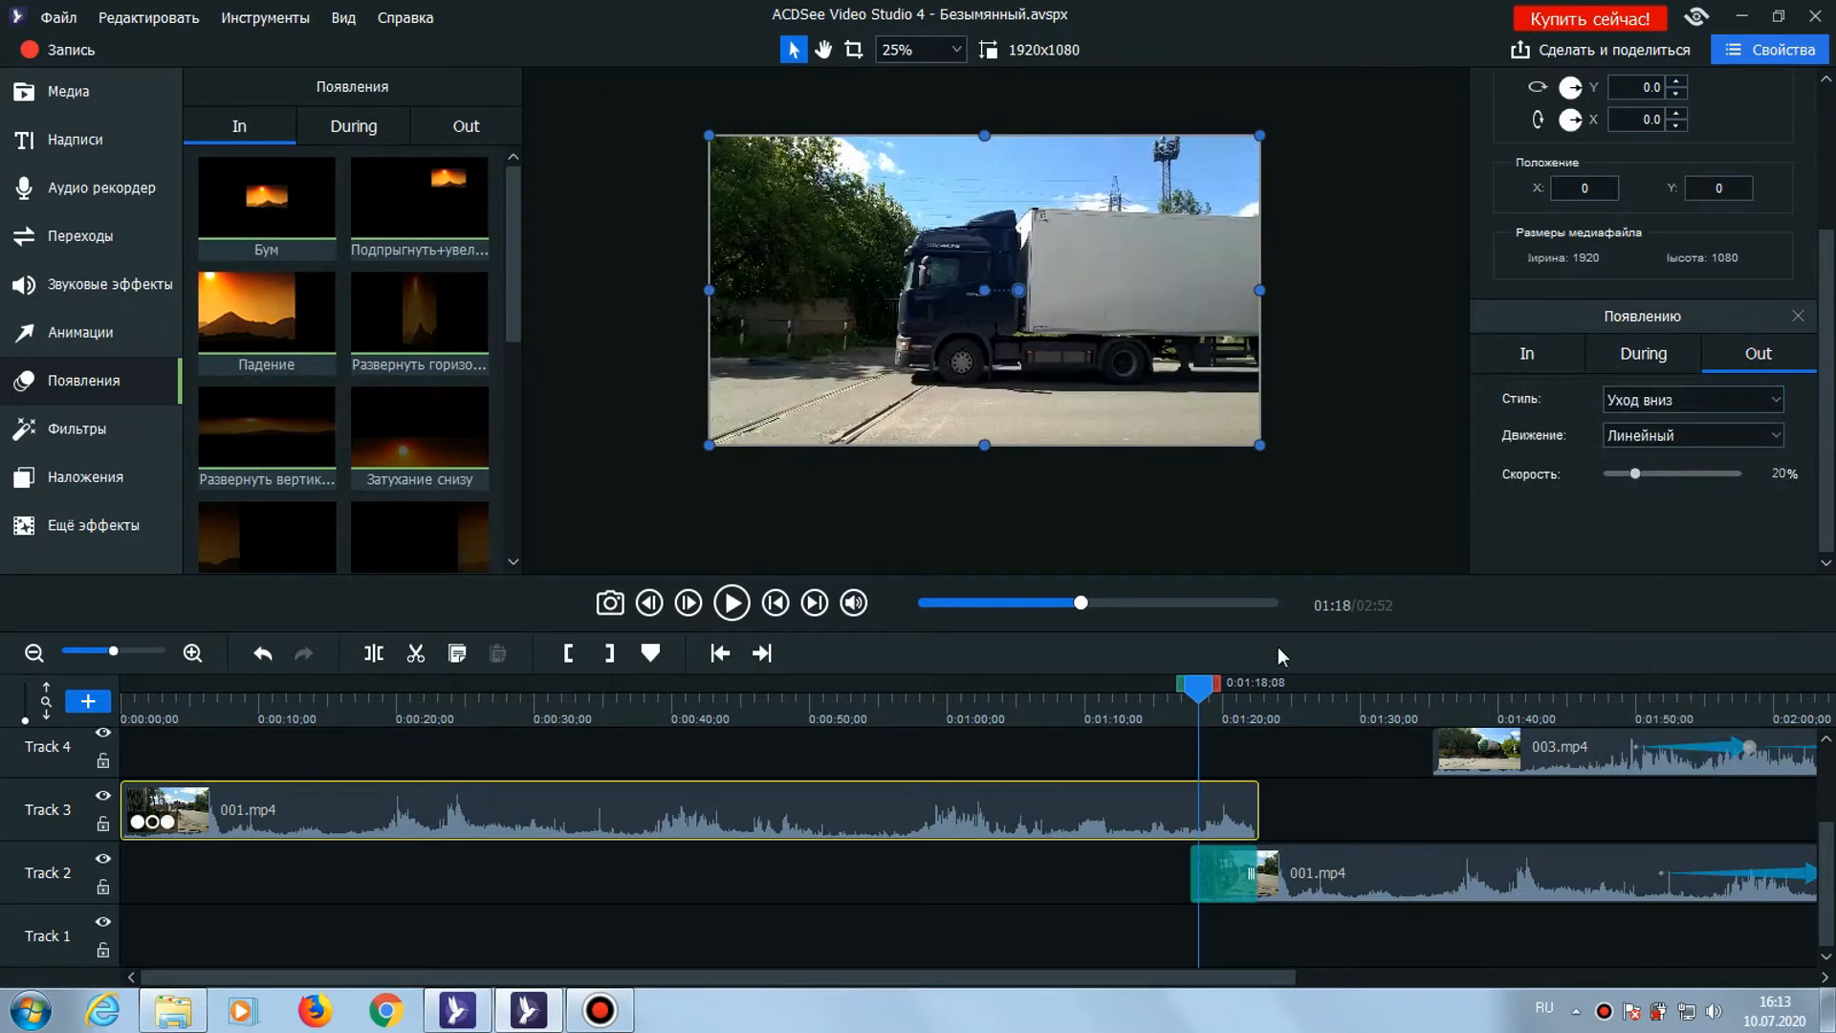
left_click_drag(1200, 701, 1244, 689)
Shift 001.mp4 on Track 2 to start at about 0:01:34 and preview the end of the Track 3 clip
left_click_drag(1340, 870, 1569, 871)
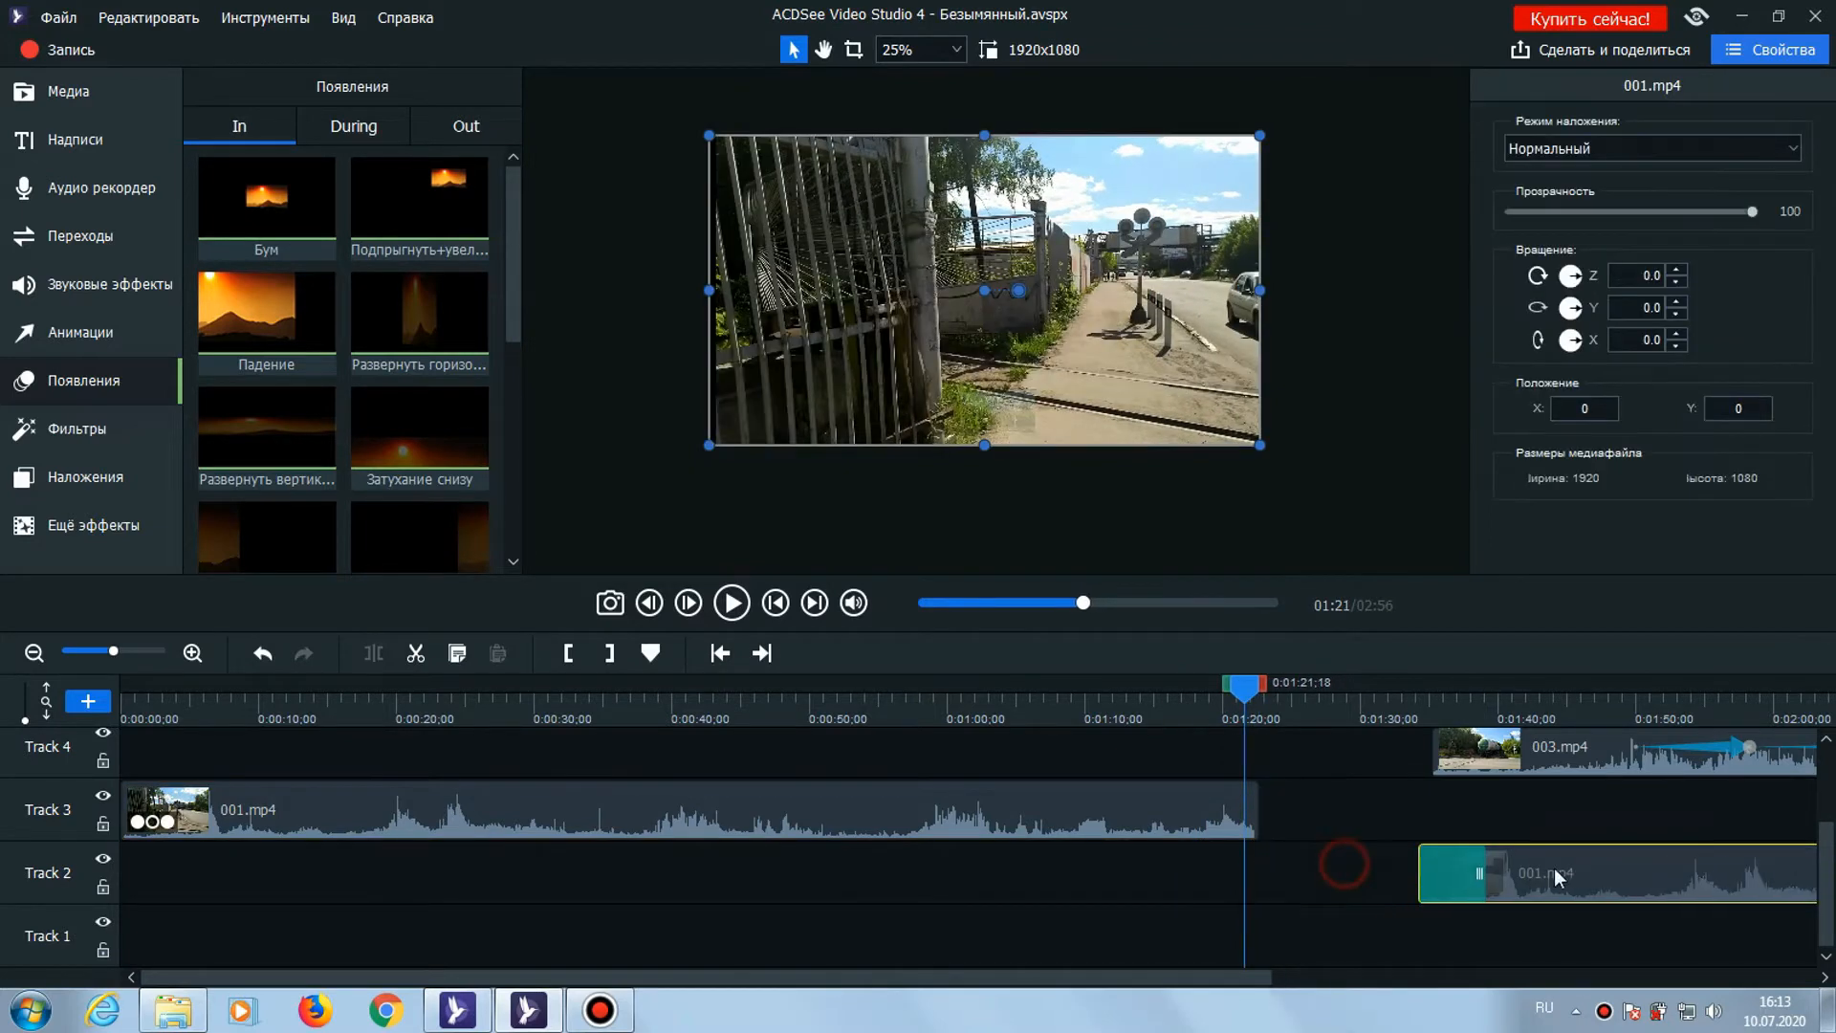
left_click(1255, 717)
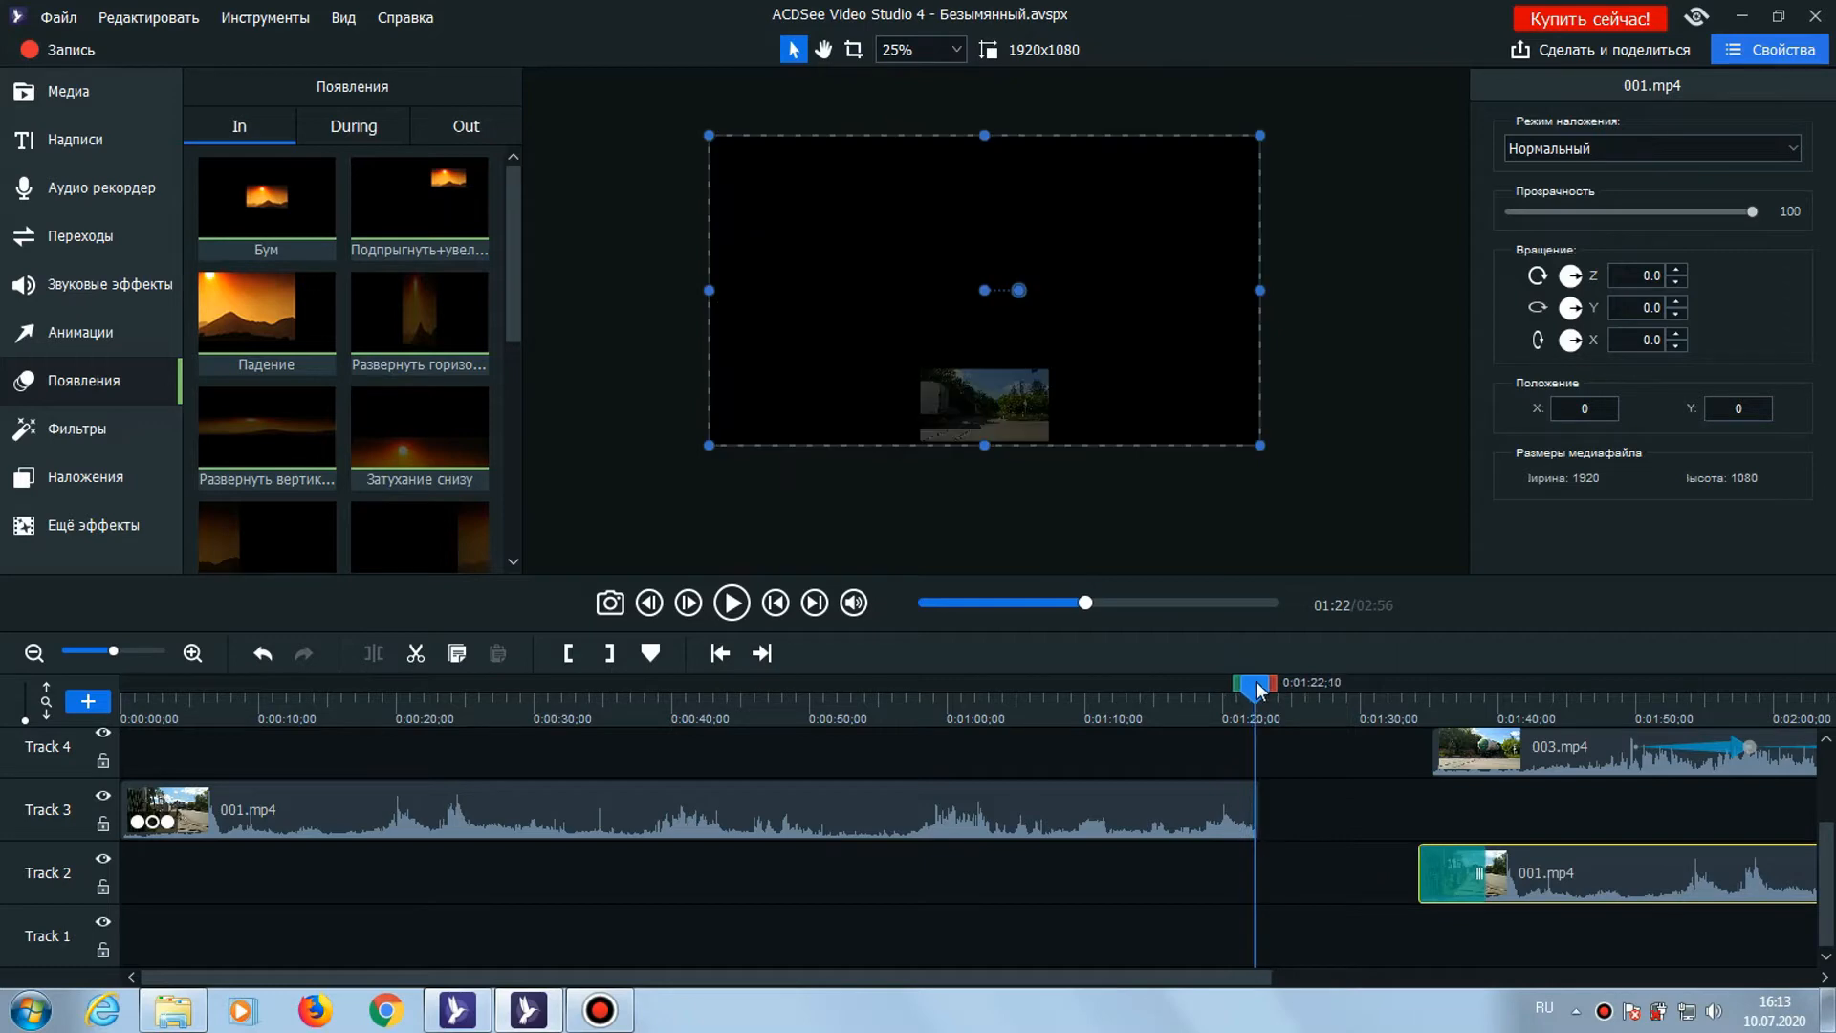
left_click_drag(1255, 688, 1246, 689)
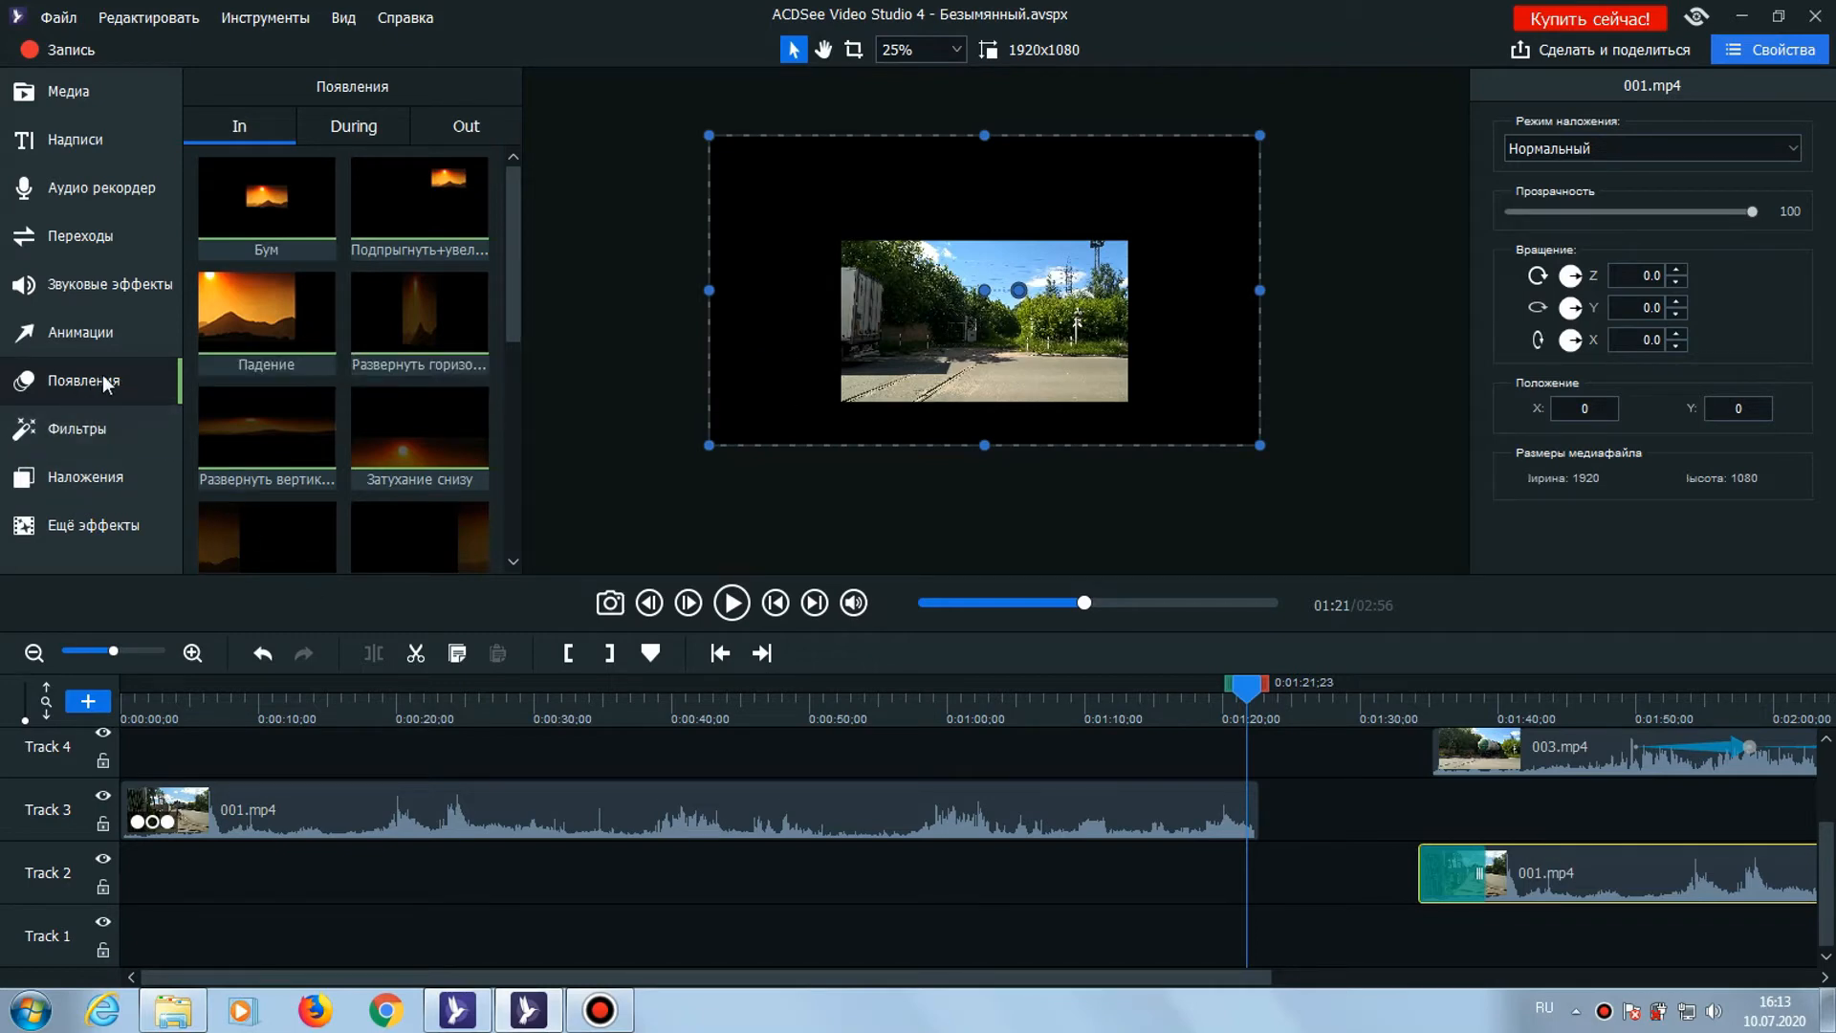
Remove the appearance effects from 001.mp4 on Track 3
left_click(267, 535)
left_click(75, 442)
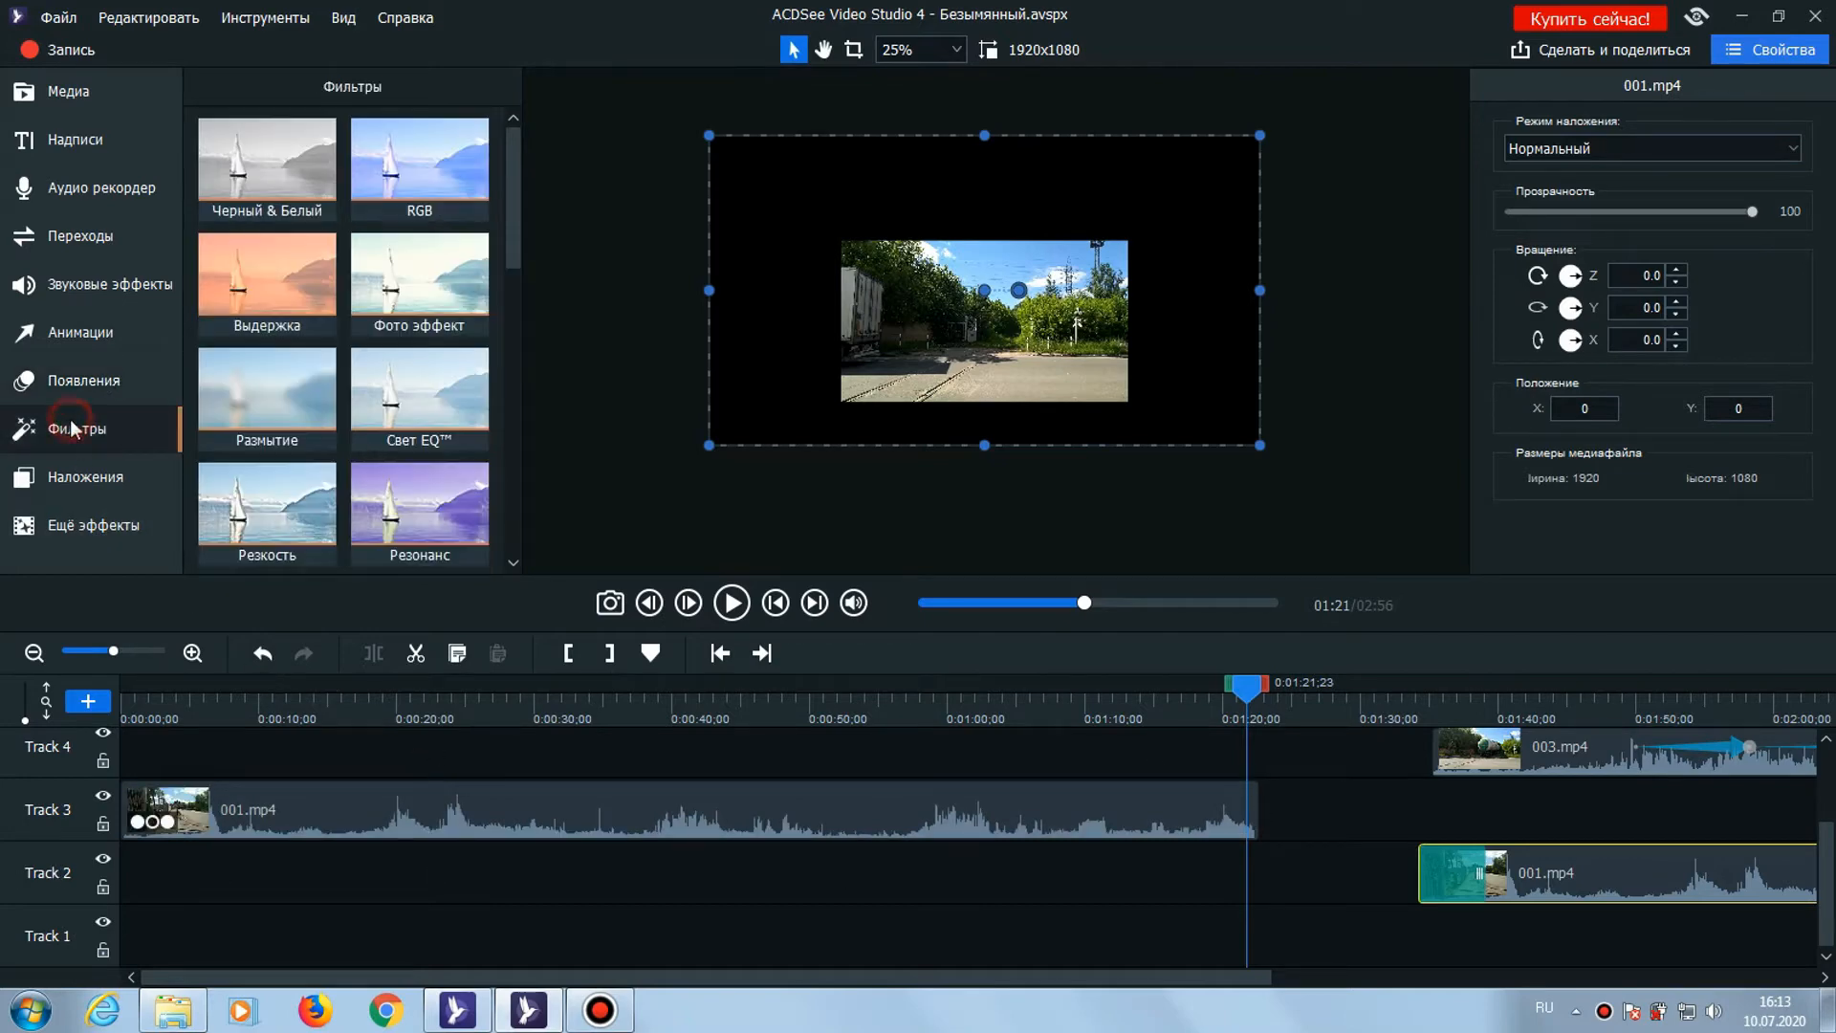
right_click(588, 799)
mouse_move(648, 773)
left_click(927, 852)
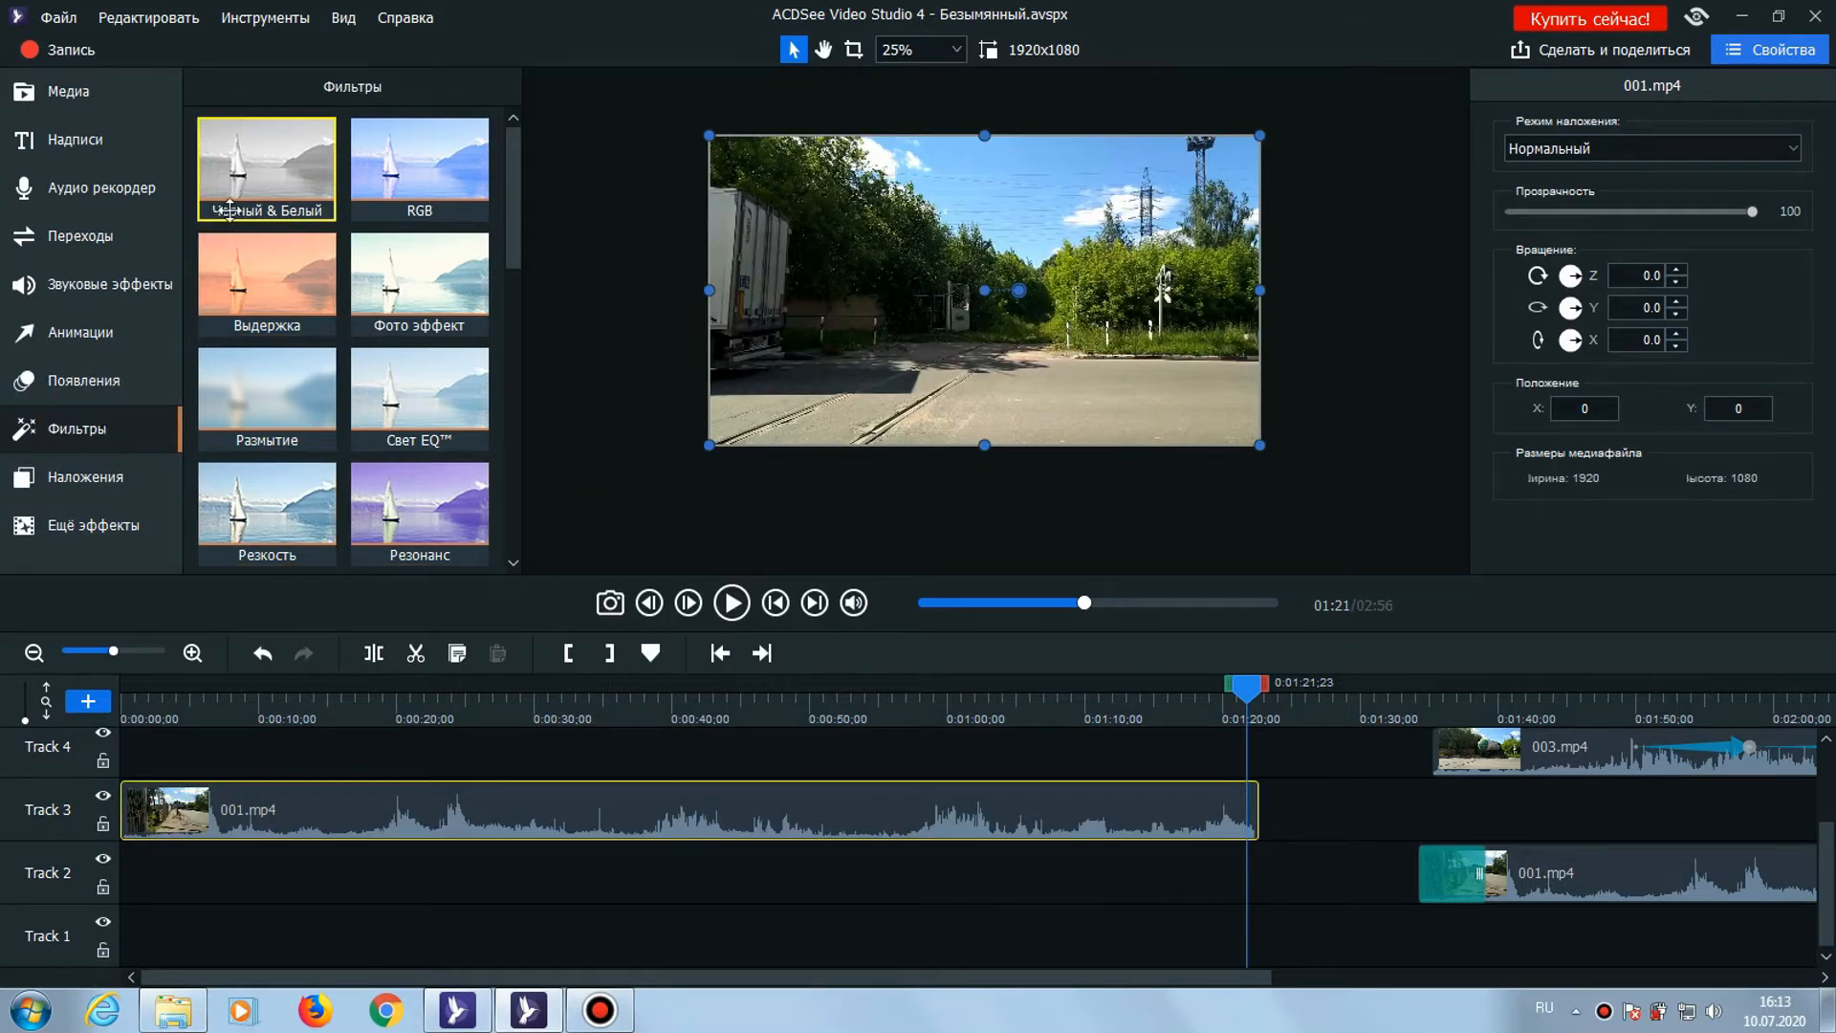
Apply the Черный & Белый and Цветной забор filters to 001.mp4 on Track 3 and preview the clip with them
left_click_drag(252, 179, 362, 807)
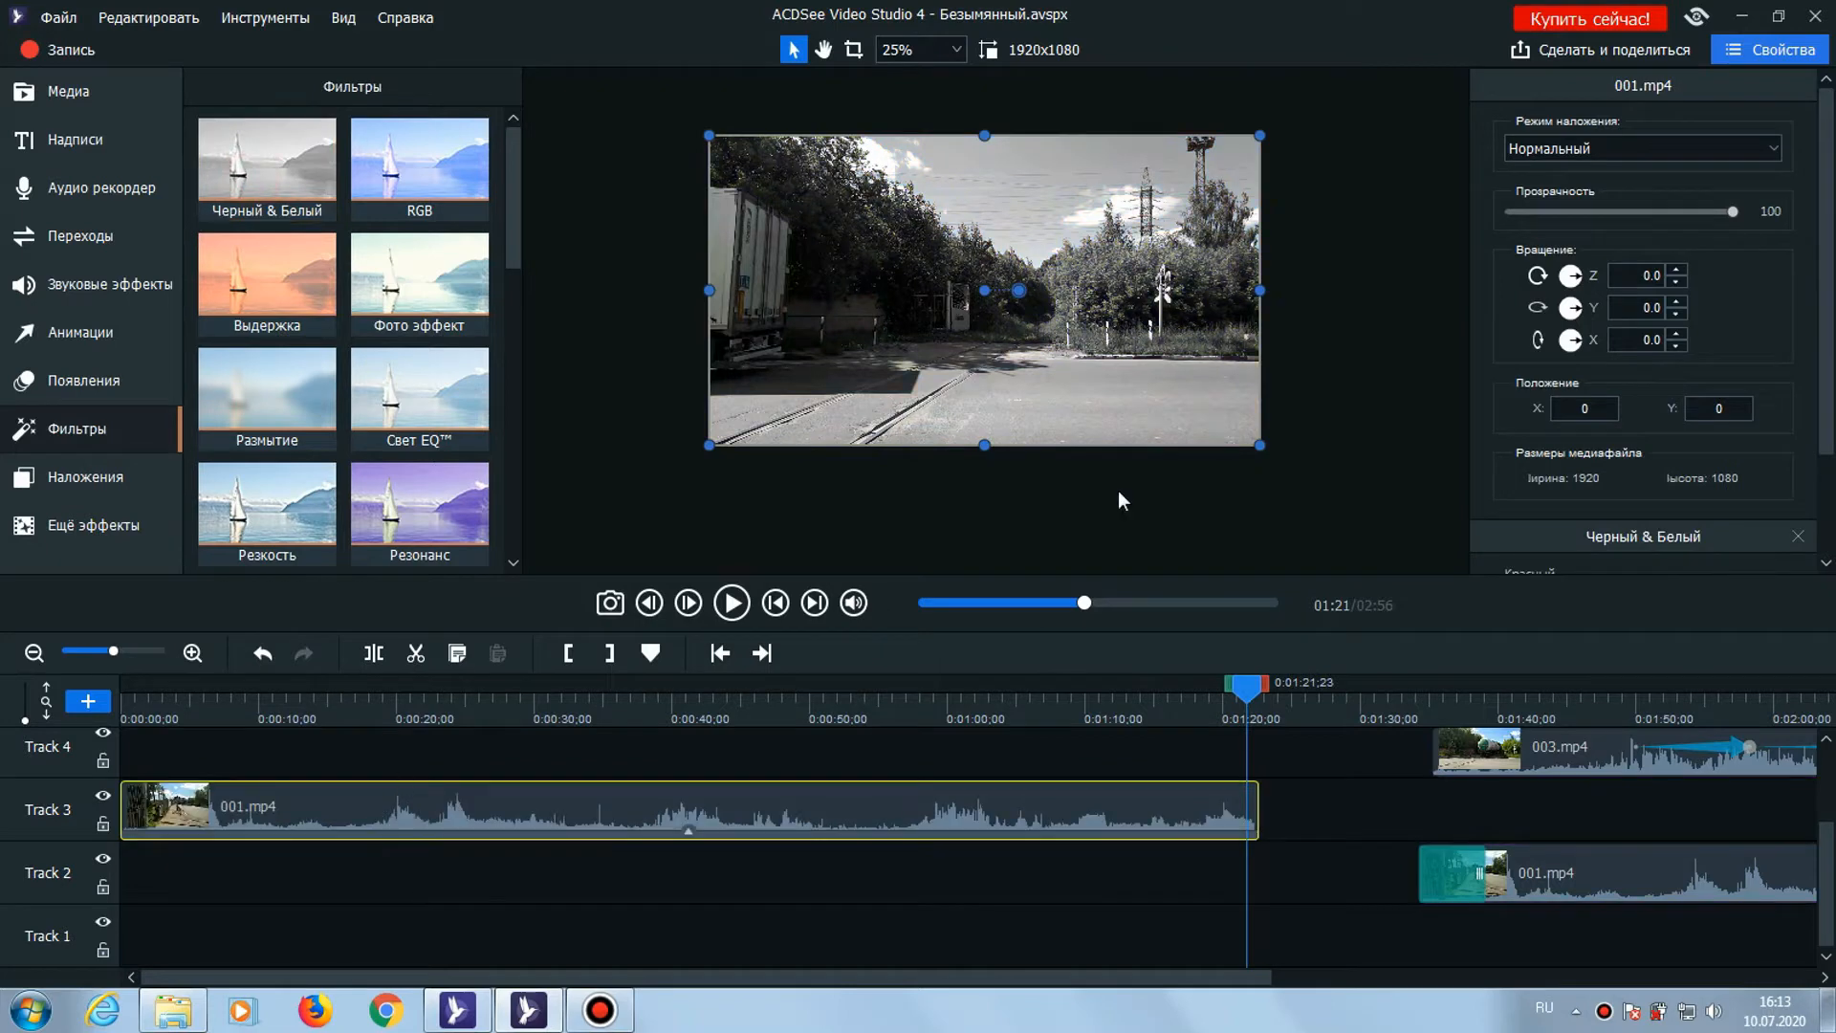
left_click_drag(1248, 694, 767, 692)
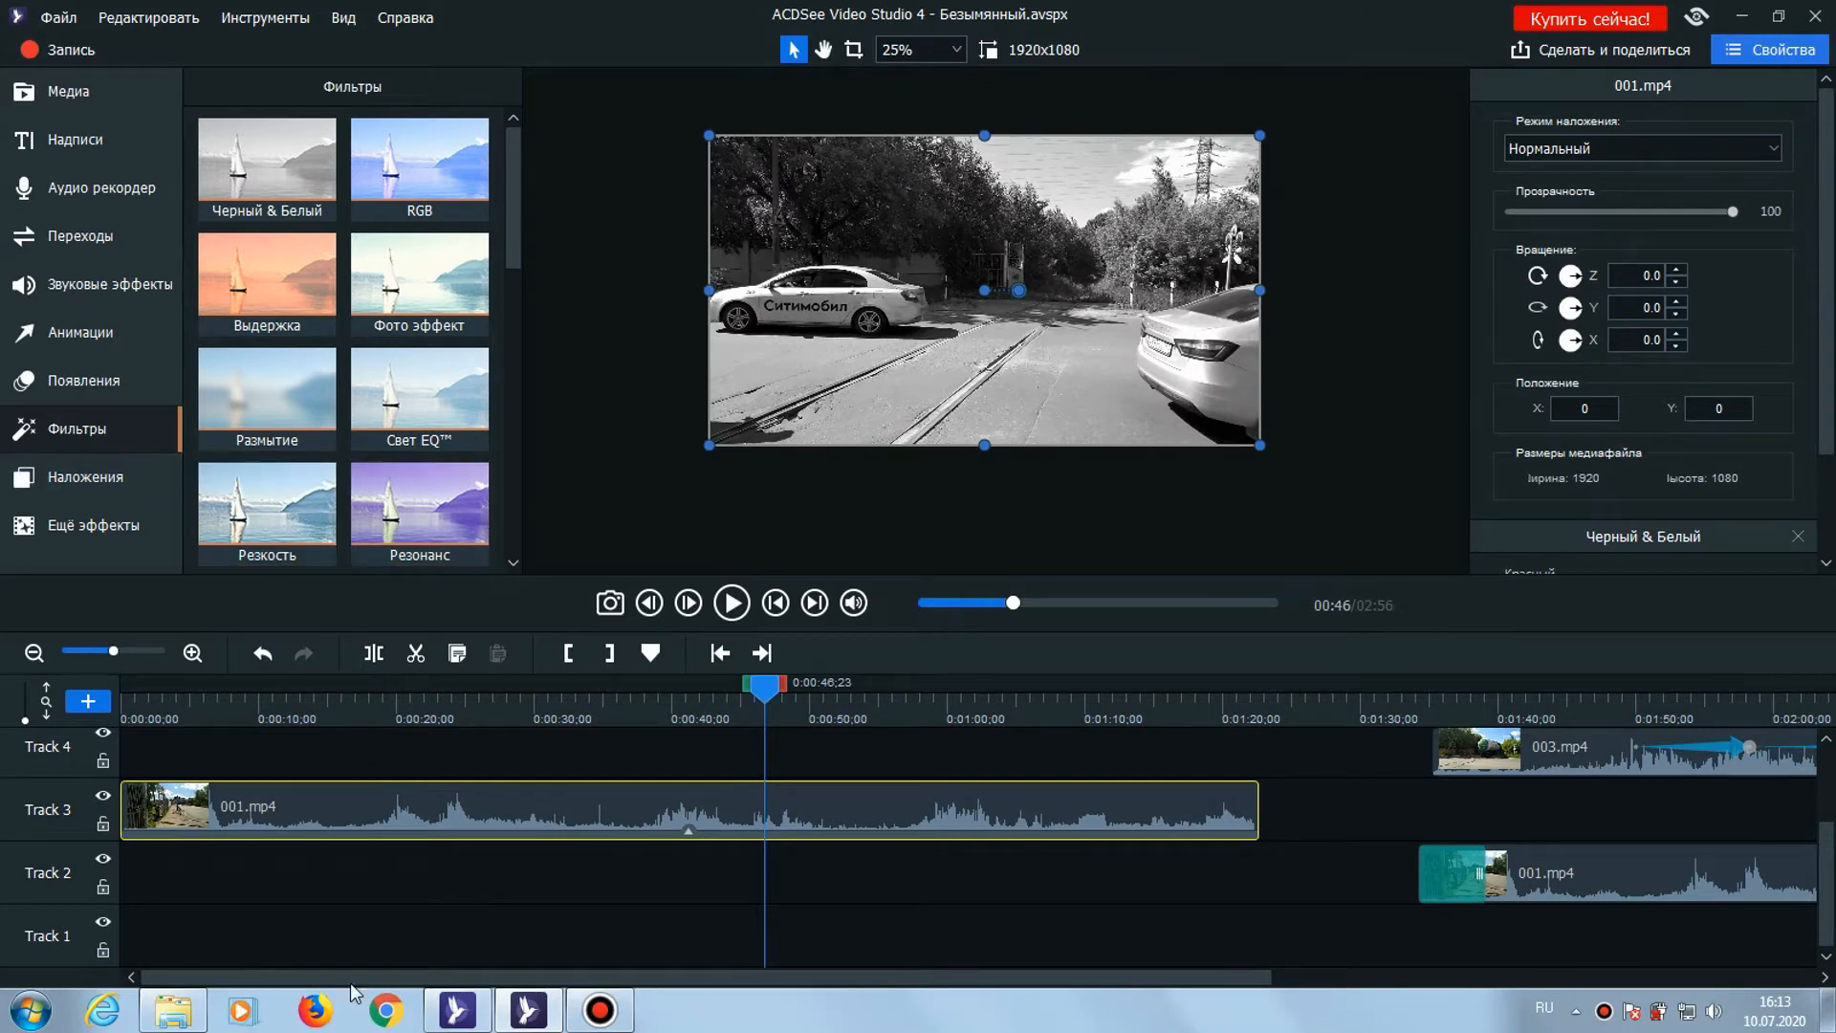
left_click_drag(515, 220, 514, 547)
left_click_drag(285, 267, 470, 790)
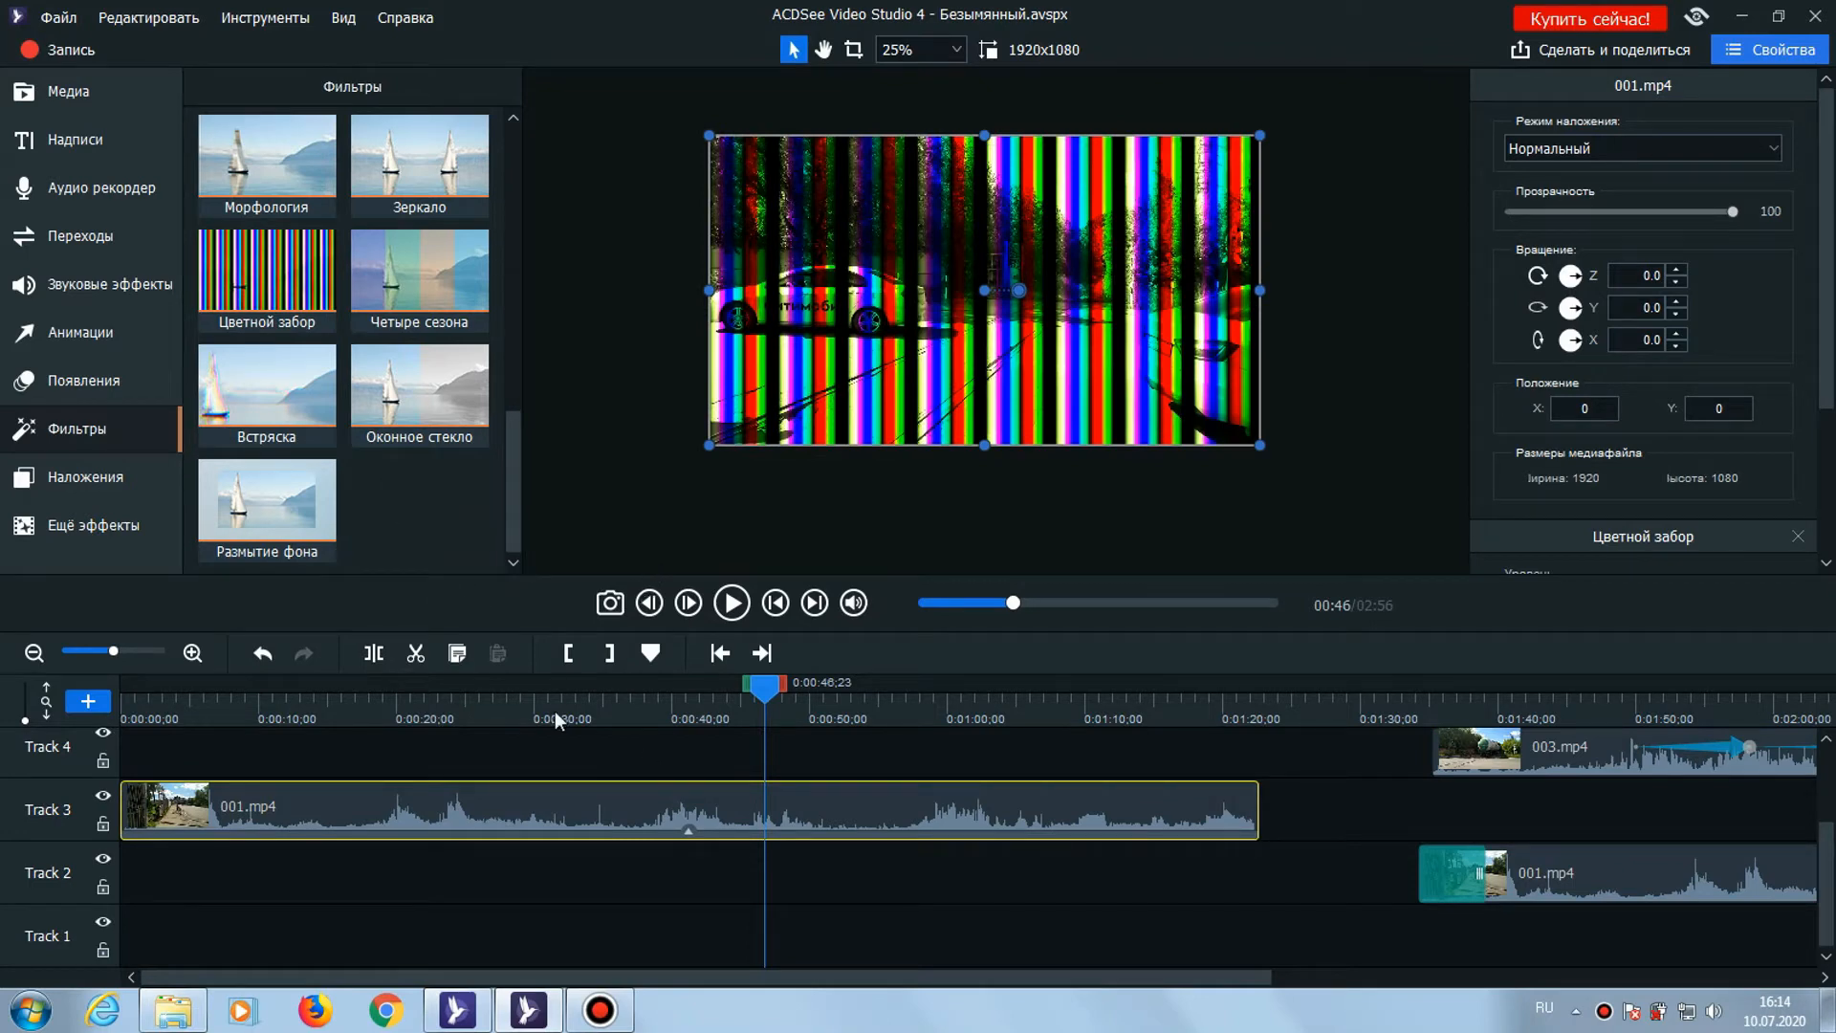
left_click_drag(744, 692, 585, 691)
left_click(847, 685)
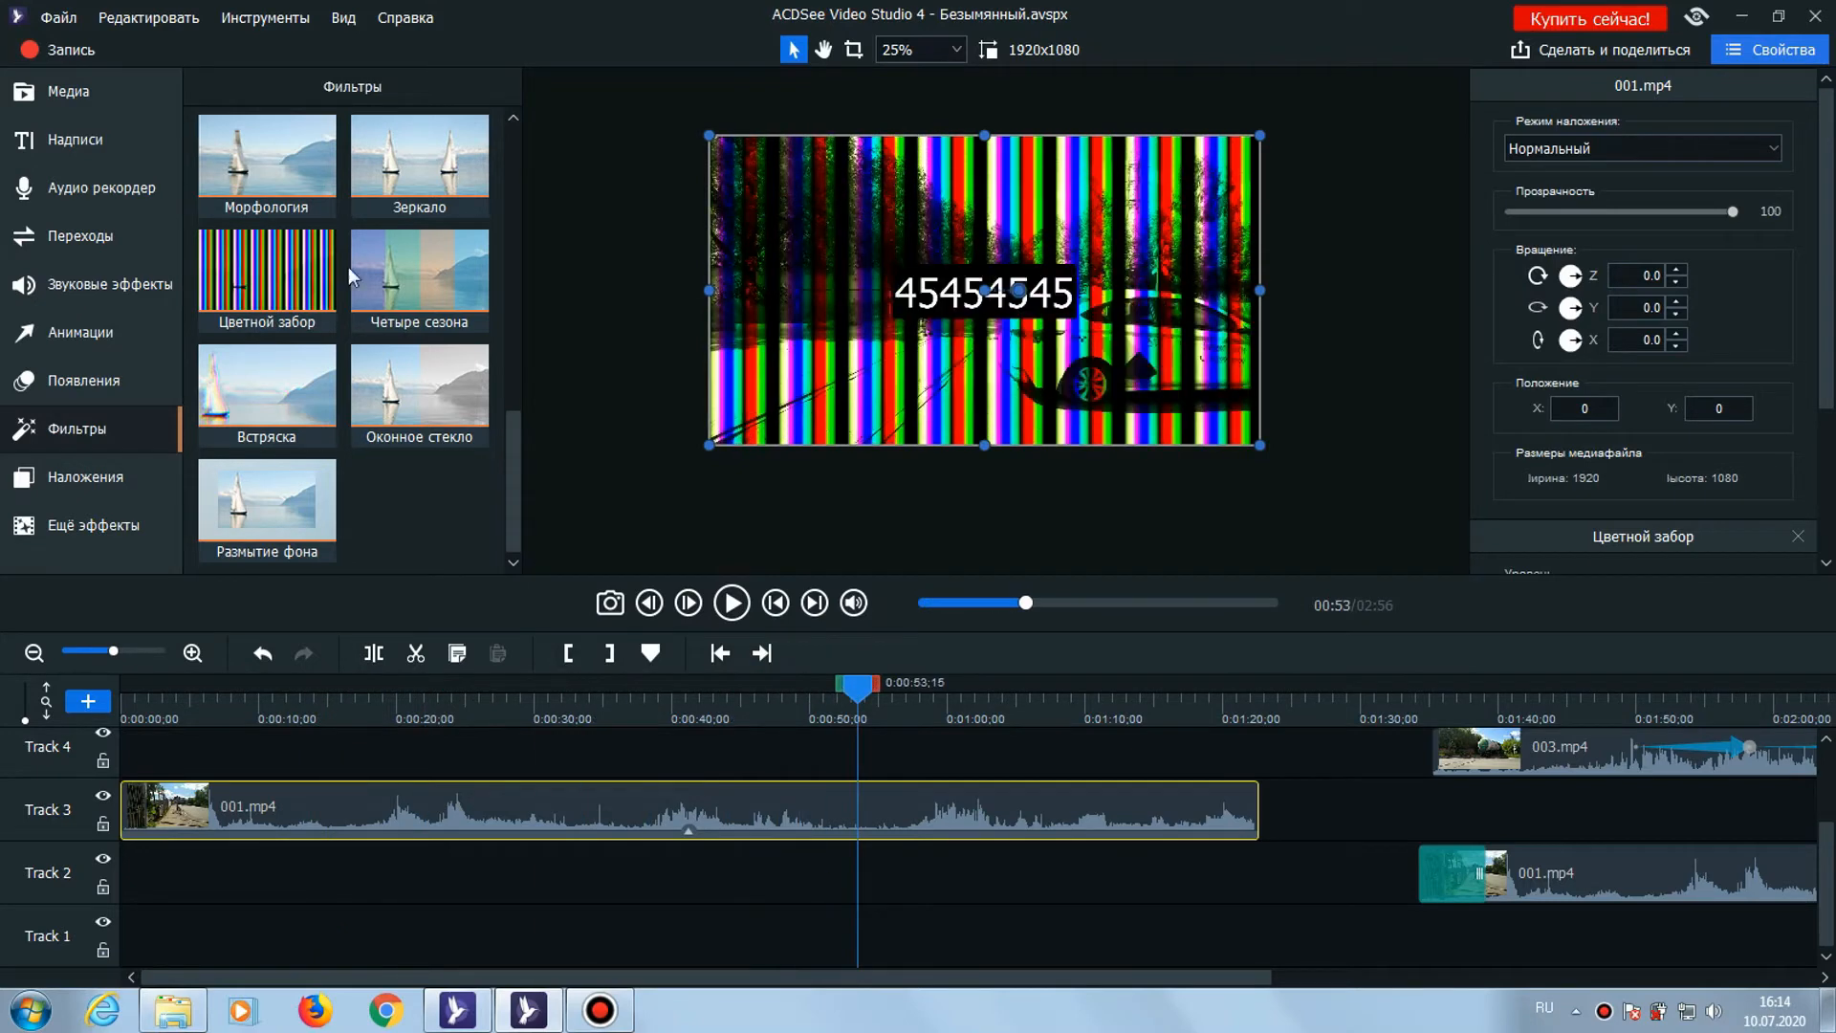
Delete all filters from 001.mp4 on Track 3
left_click(77, 477)
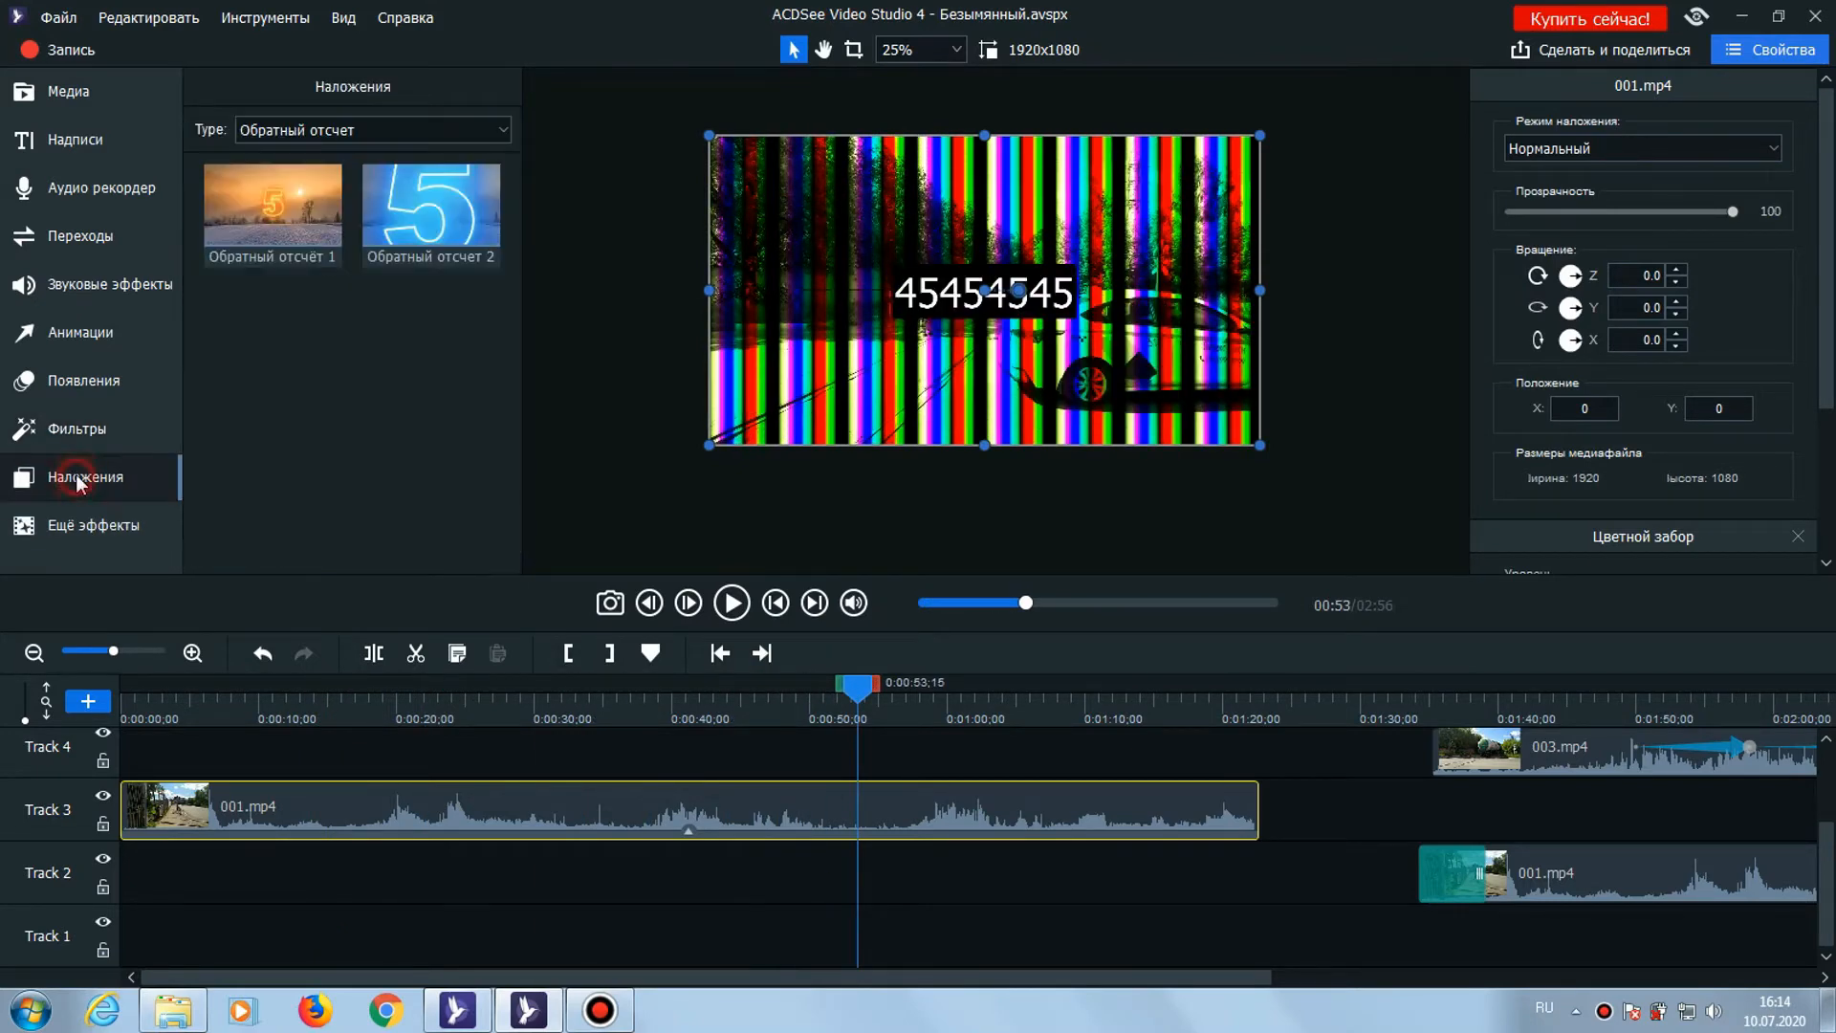
right_click(426, 805)
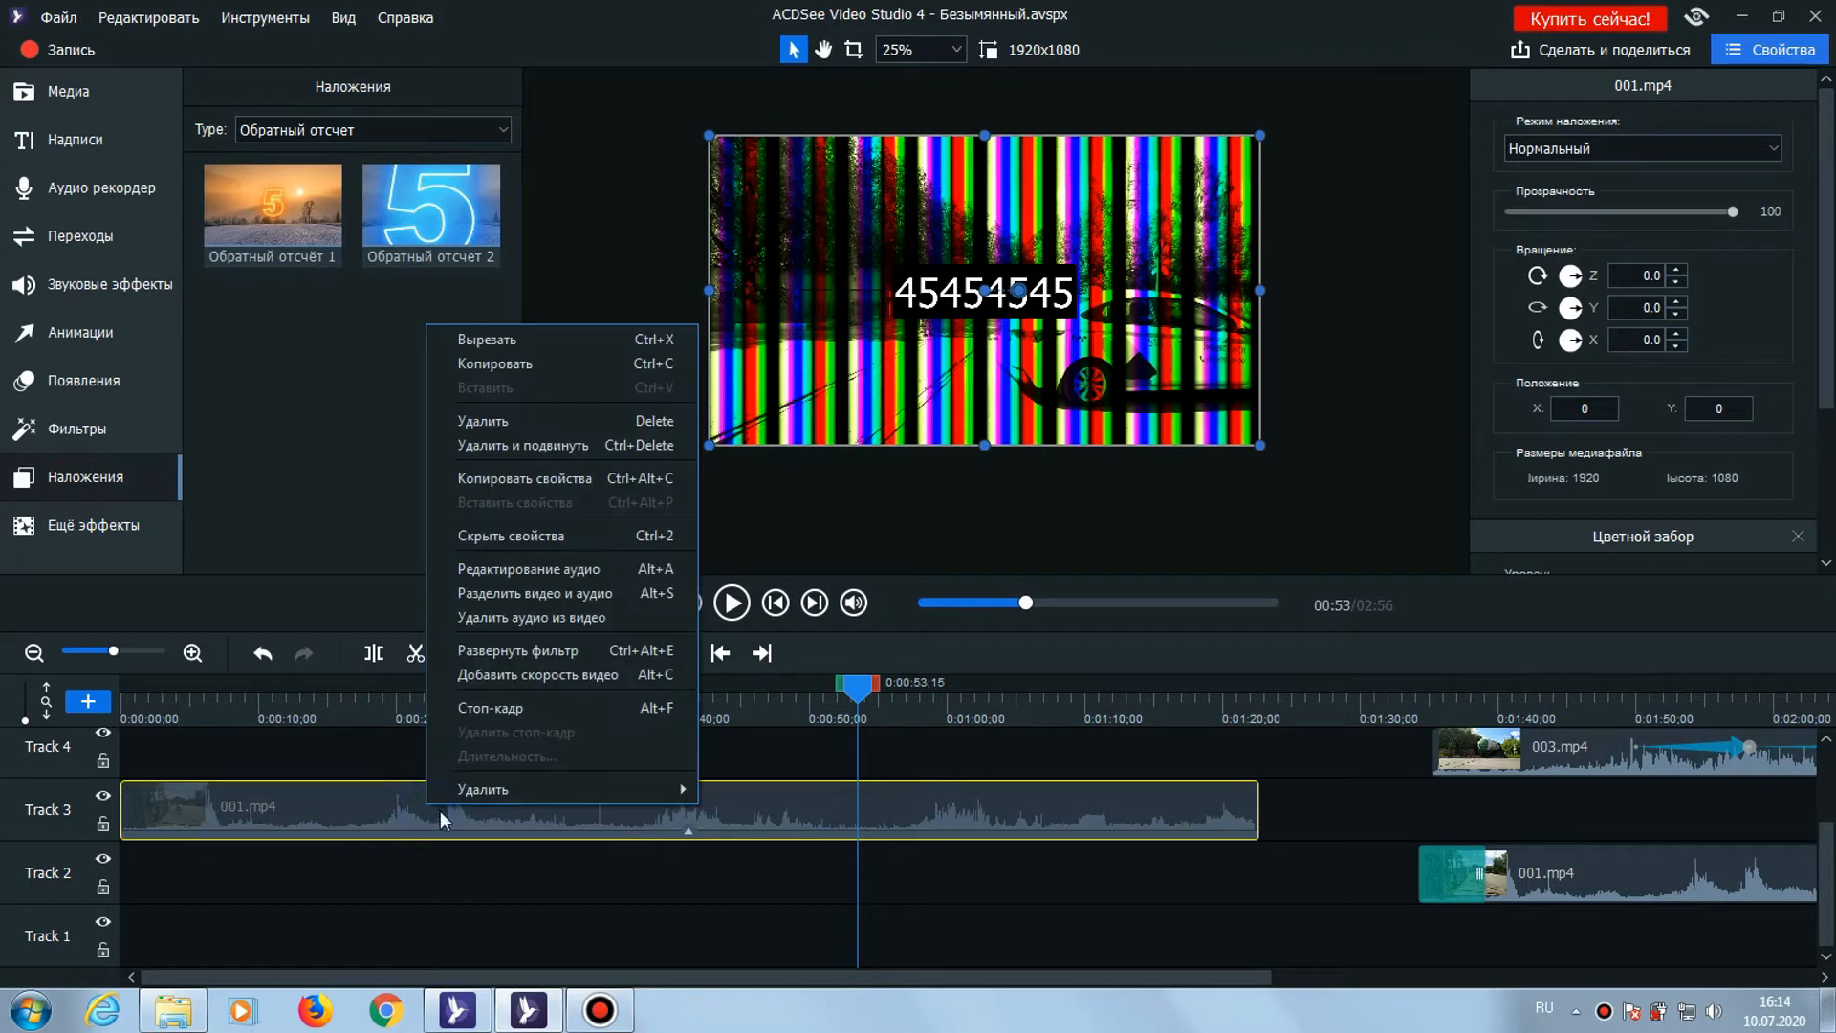
mouse_move(514, 796)
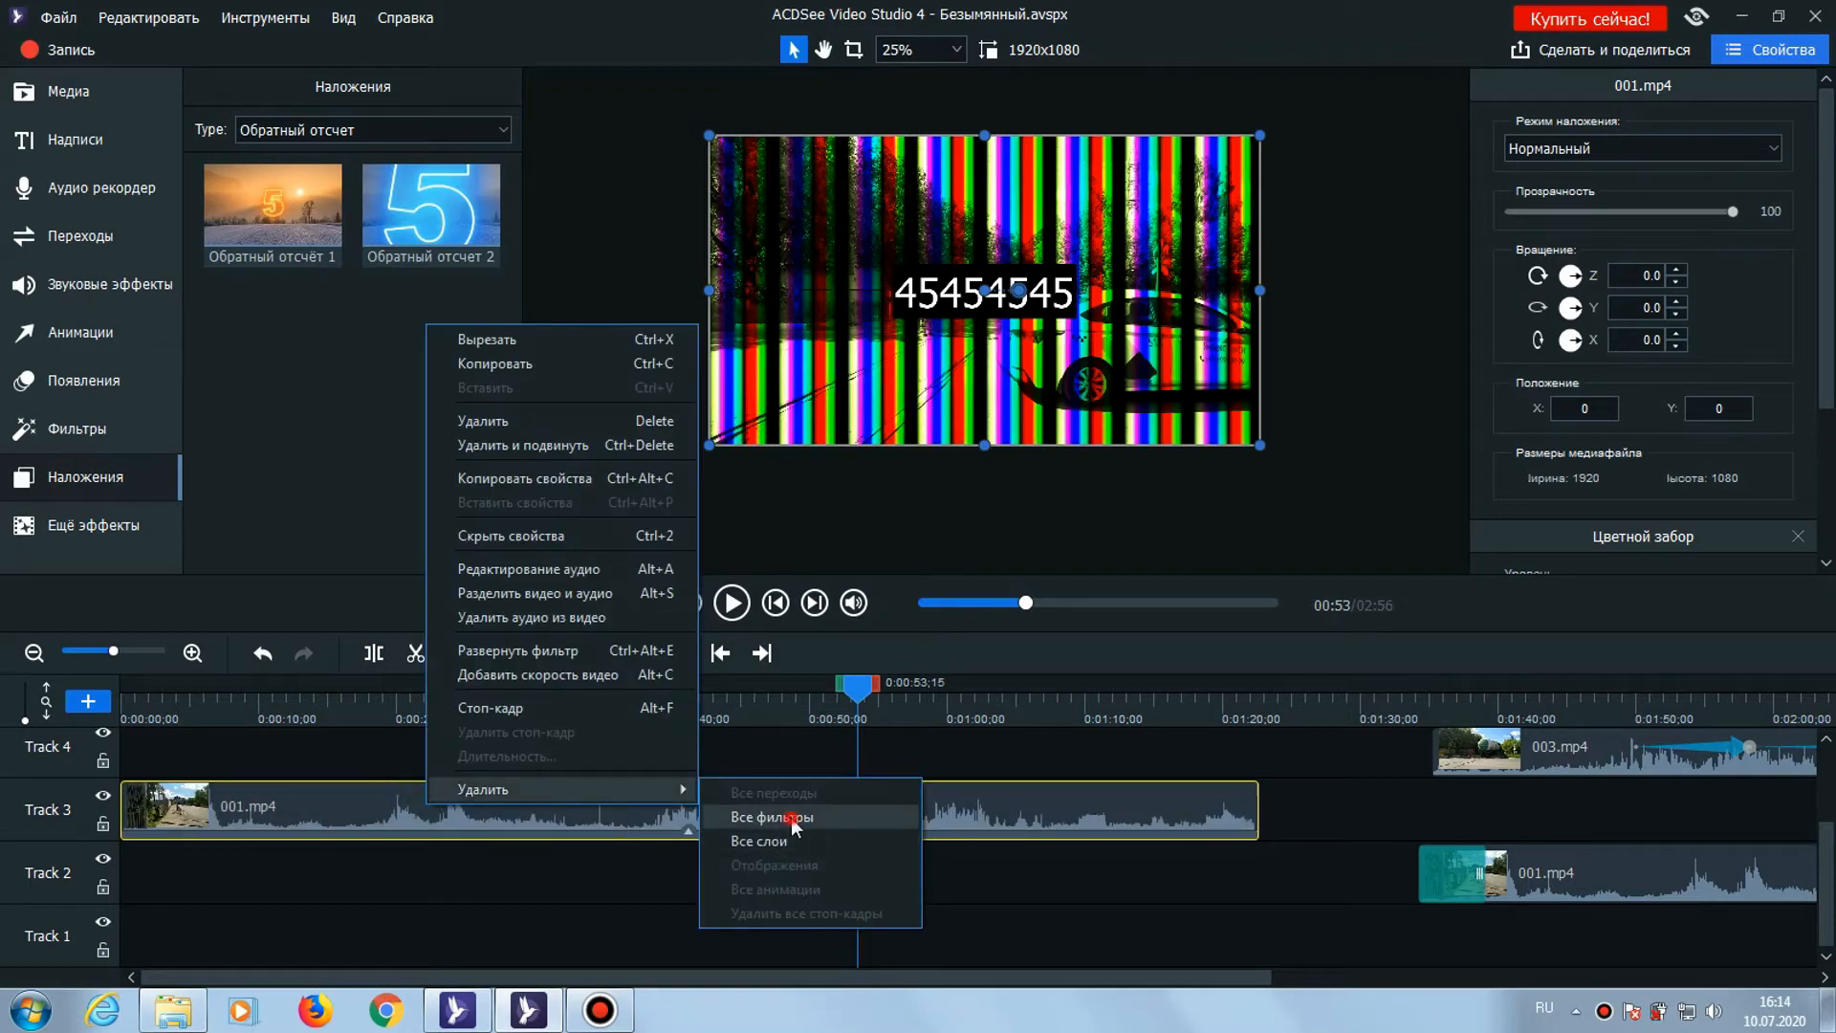
left_click(790, 818)
Show all overlay categories, add the Световой блик 1 overlay to Track 4 at about 0:00:12 and preview it
left_click(333, 130)
scroll(332, 134, "up", 2)
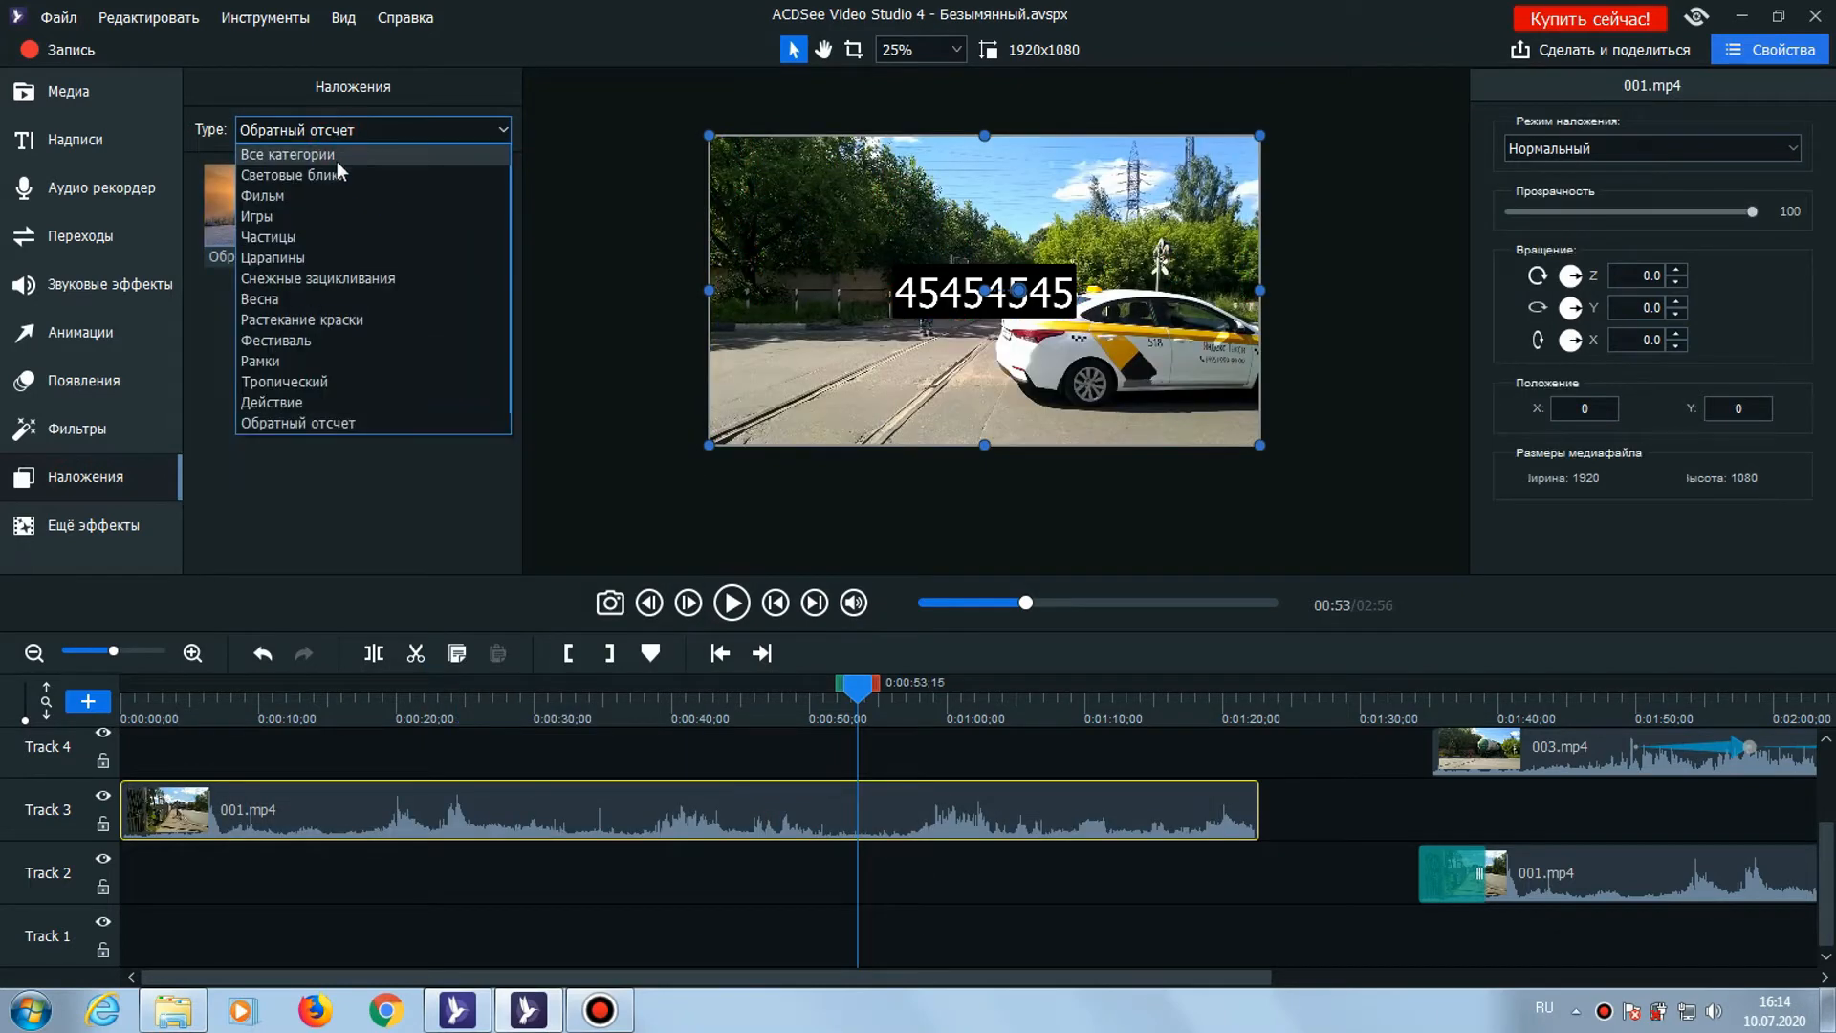
left_click(337, 153)
left_click_drag(291, 241, 291, 747)
left_click_drag(715, 693, 427, 687)
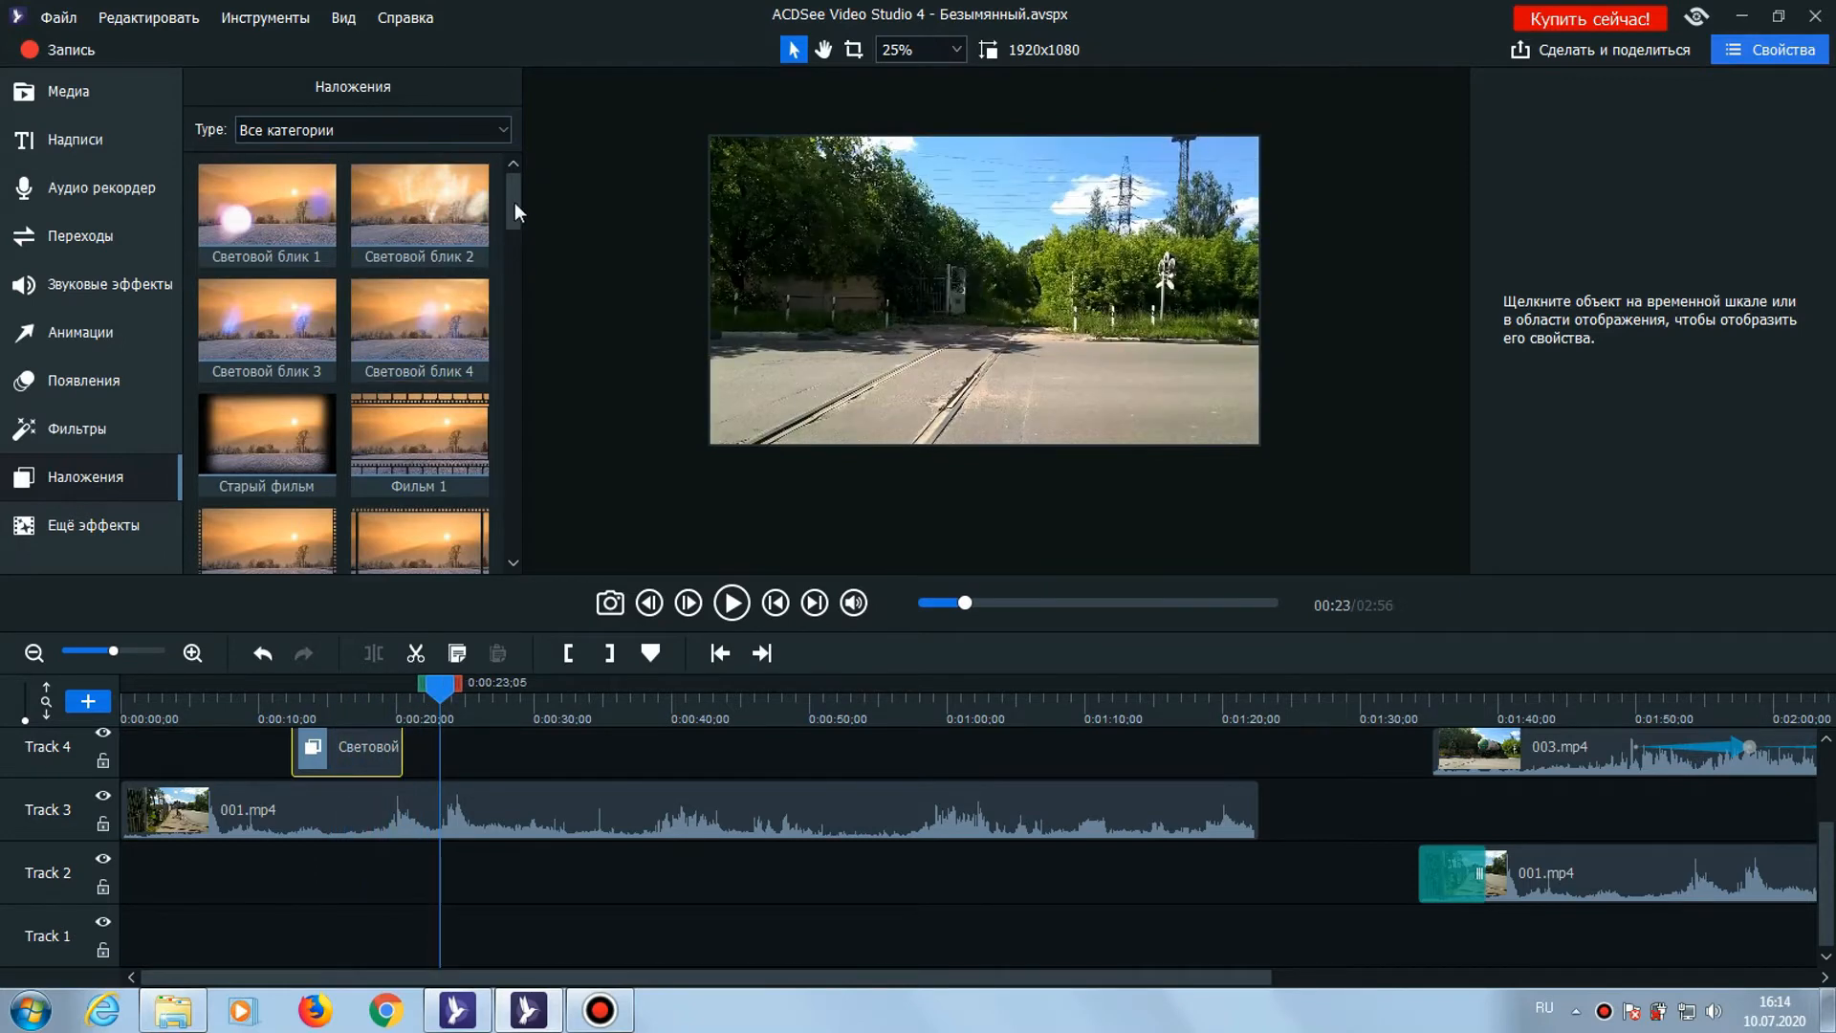
Add the Снежная петля 2 overlay to Track 4 at about 0:00:27 and preview it around 0:00:33
left_click_drag(515, 202, 514, 320)
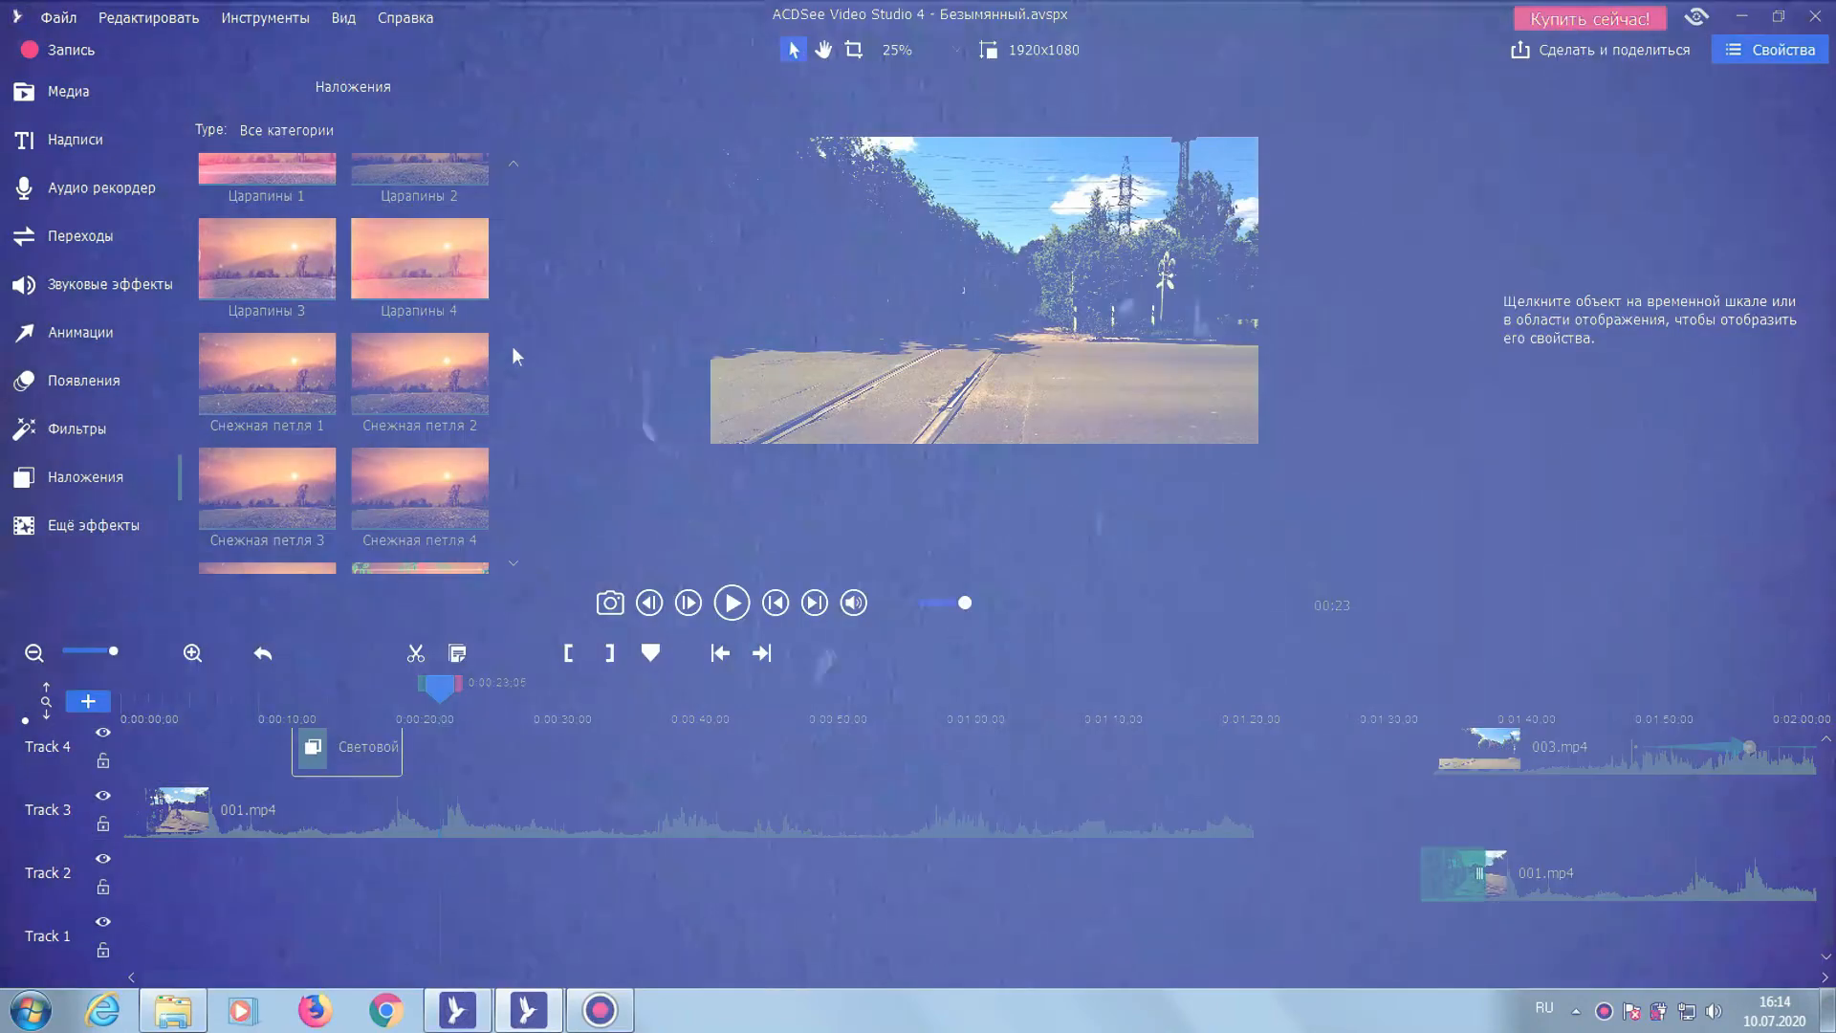
left_click_drag(421, 383, 496, 744)
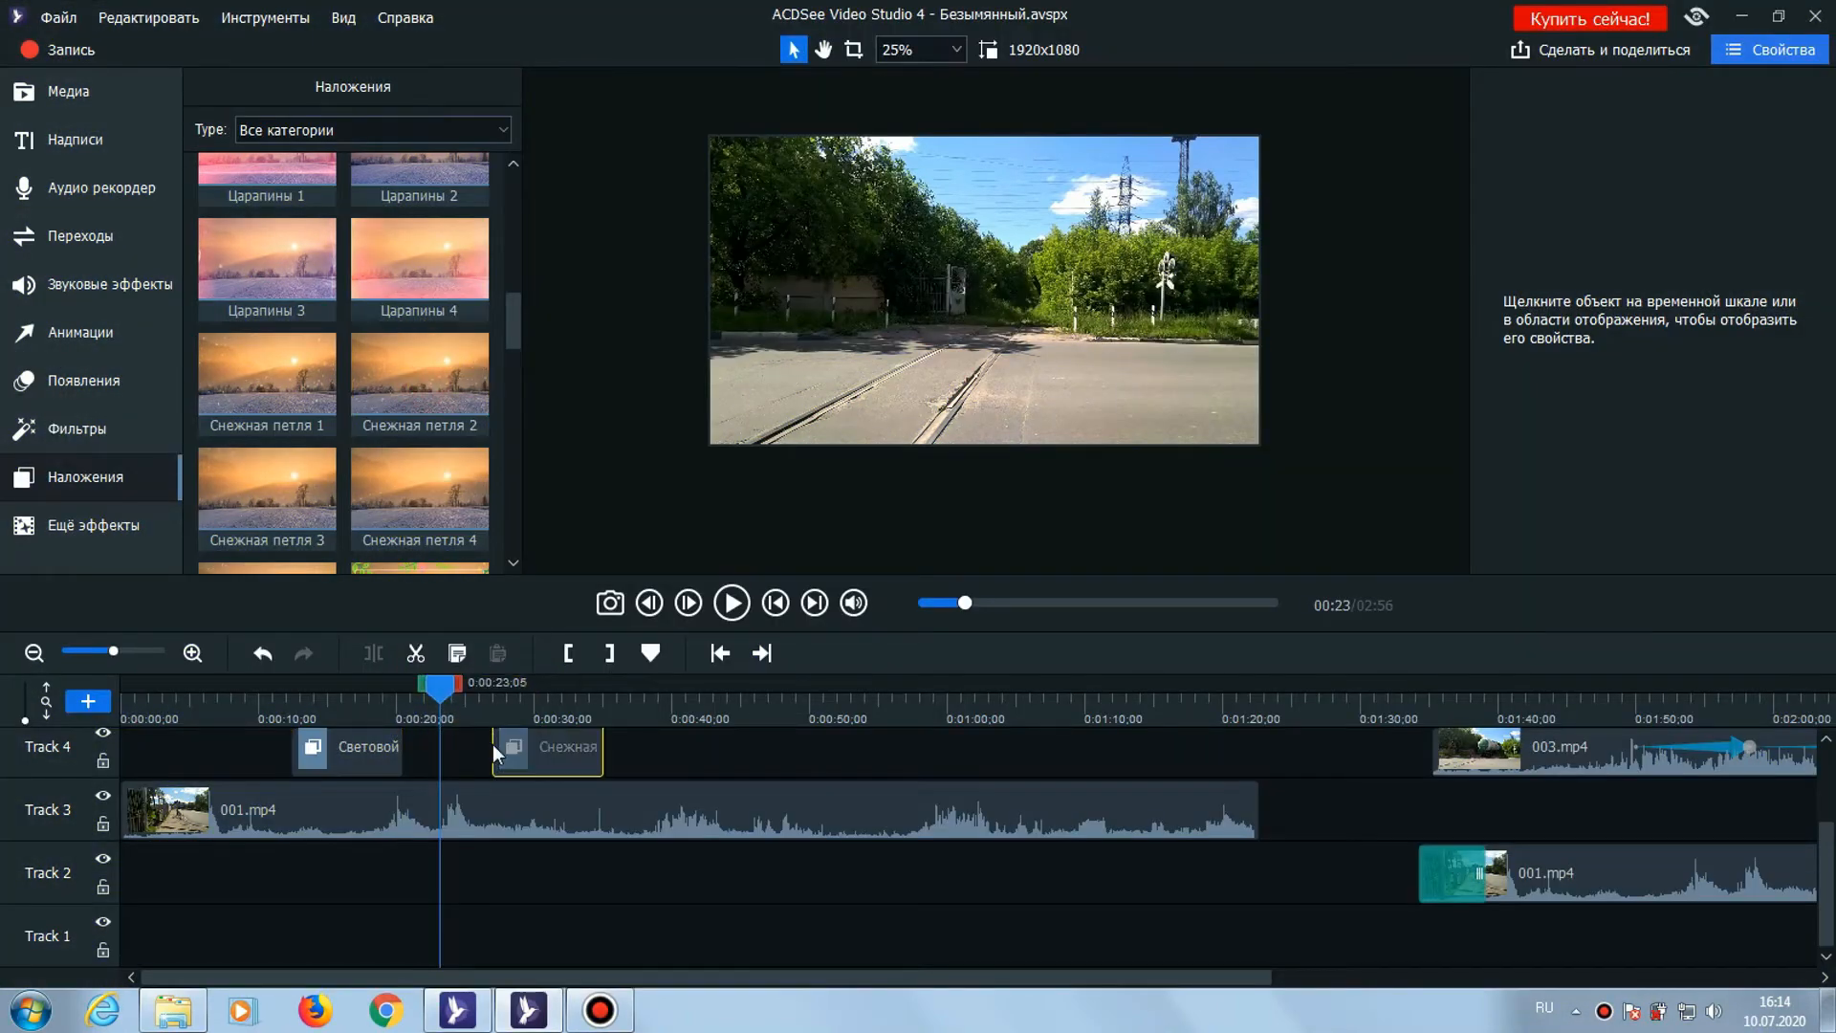
left_click_drag(442, 685, 586, 689)
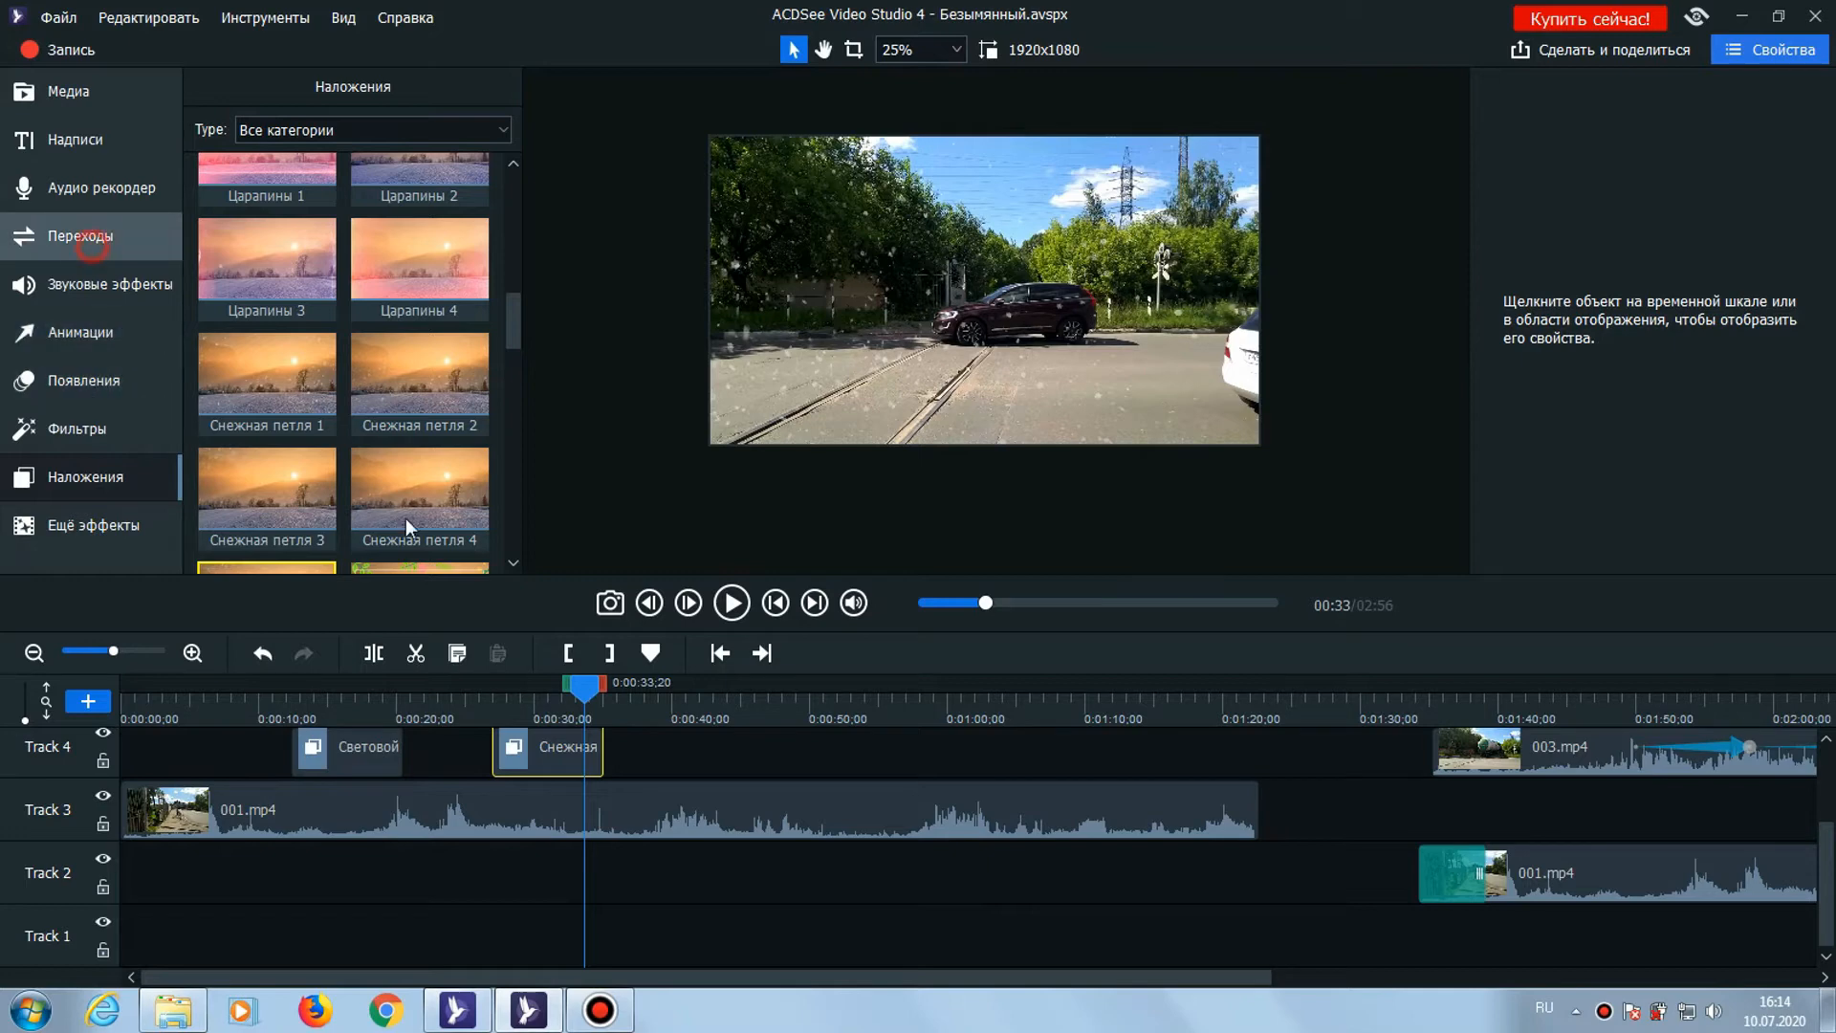
left_click(80, 235)
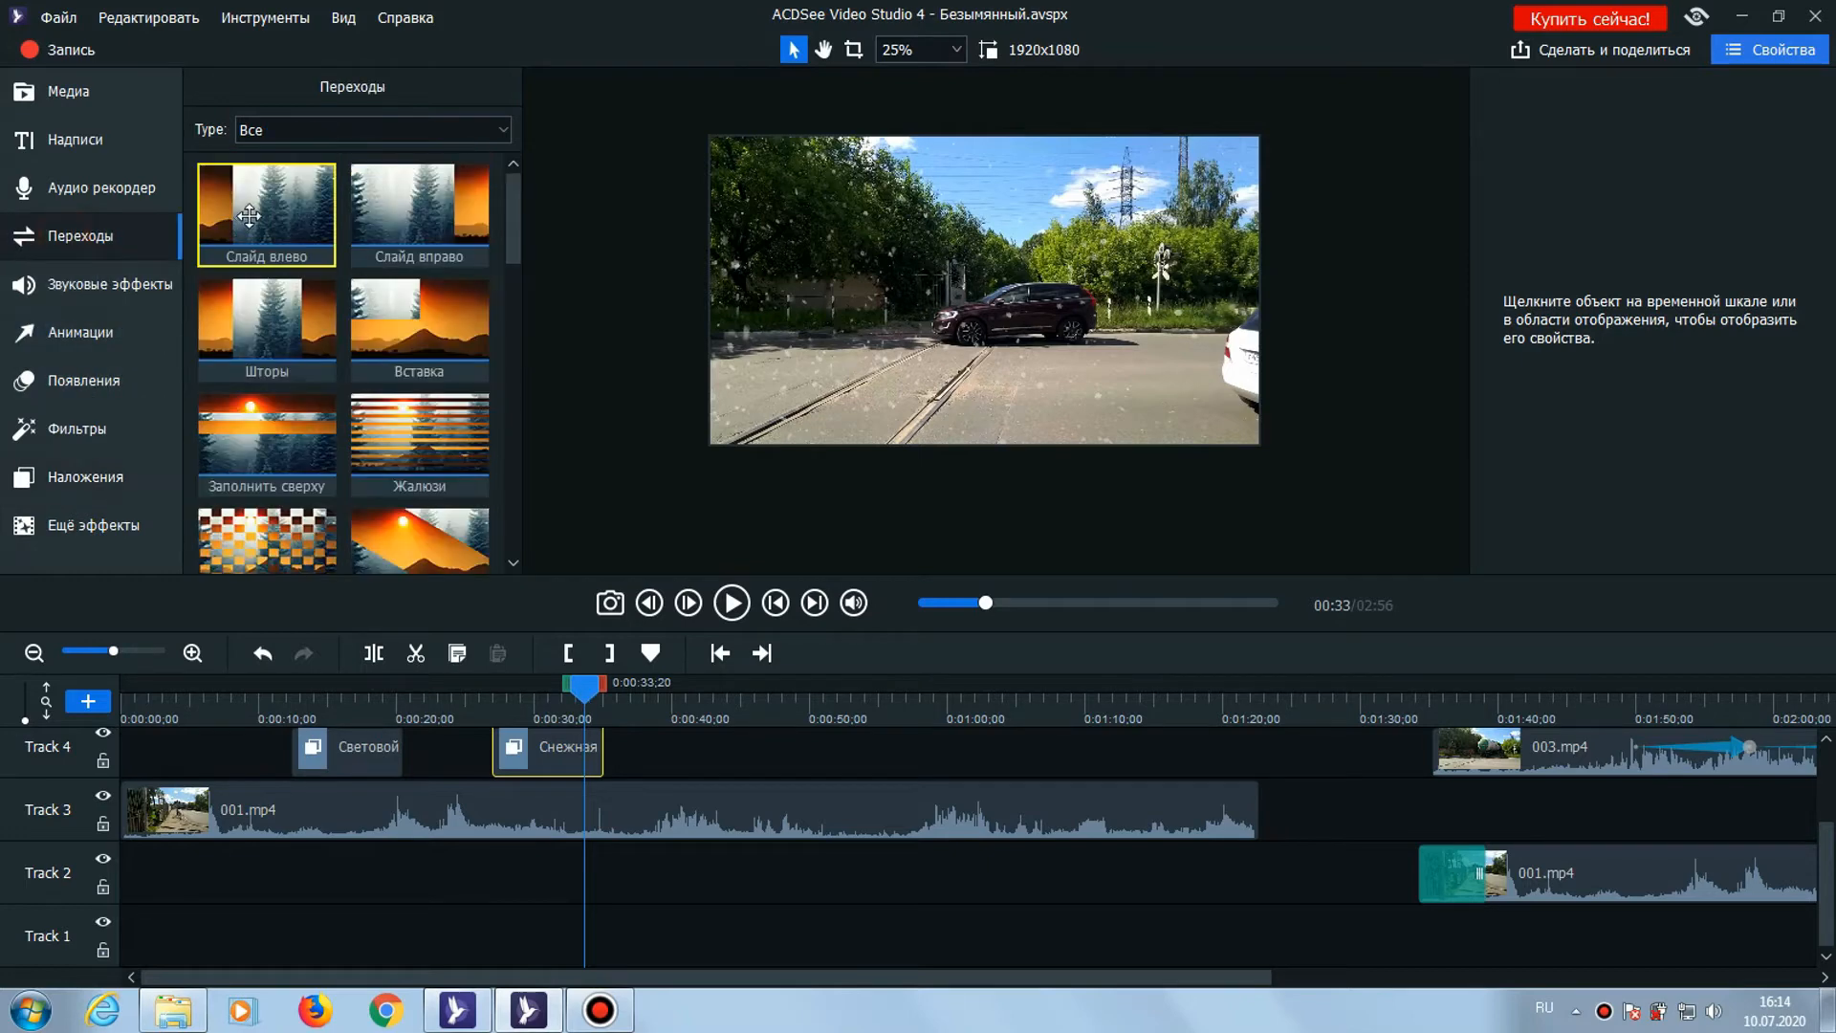
left_click_drag(245, 217, 174, 278)
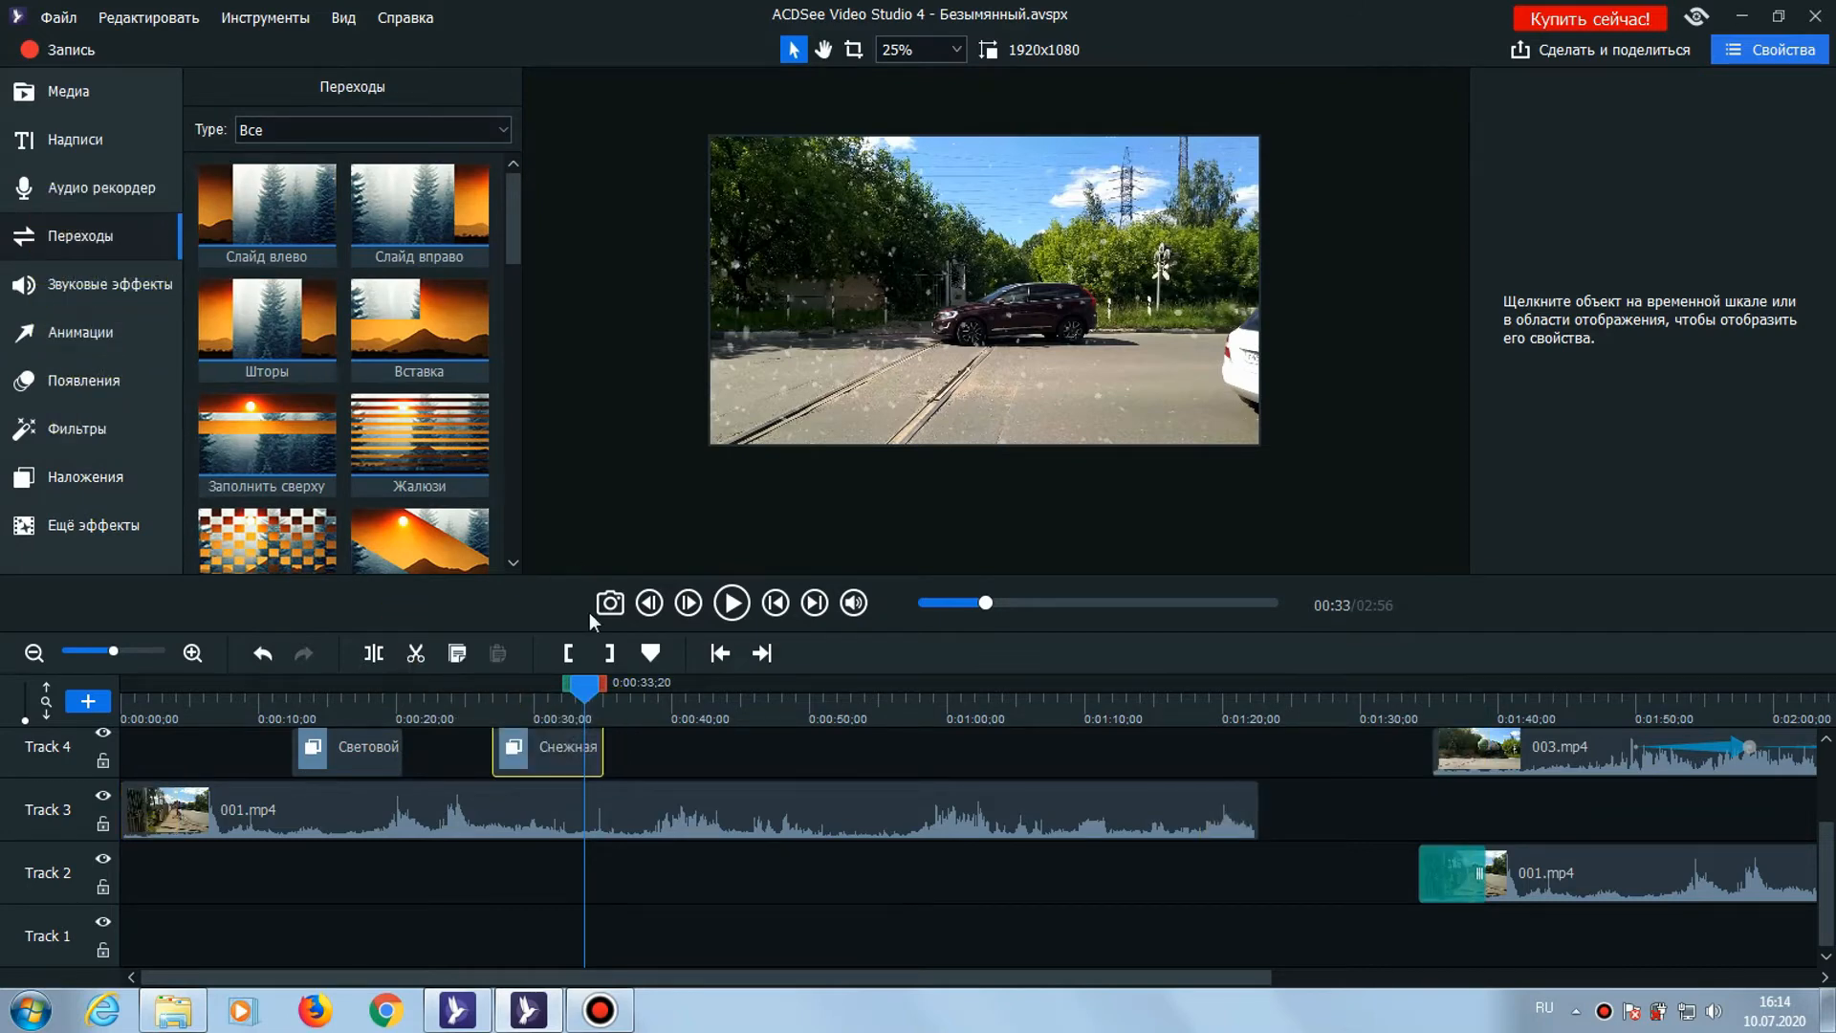
mouse_move(583, 691)
left_mouse_down()
mouse_move(497, 687)
mouse_move(605, 686)
mouse_move(512, 692)
mouse_move(571, 686)
left_mouse_up()
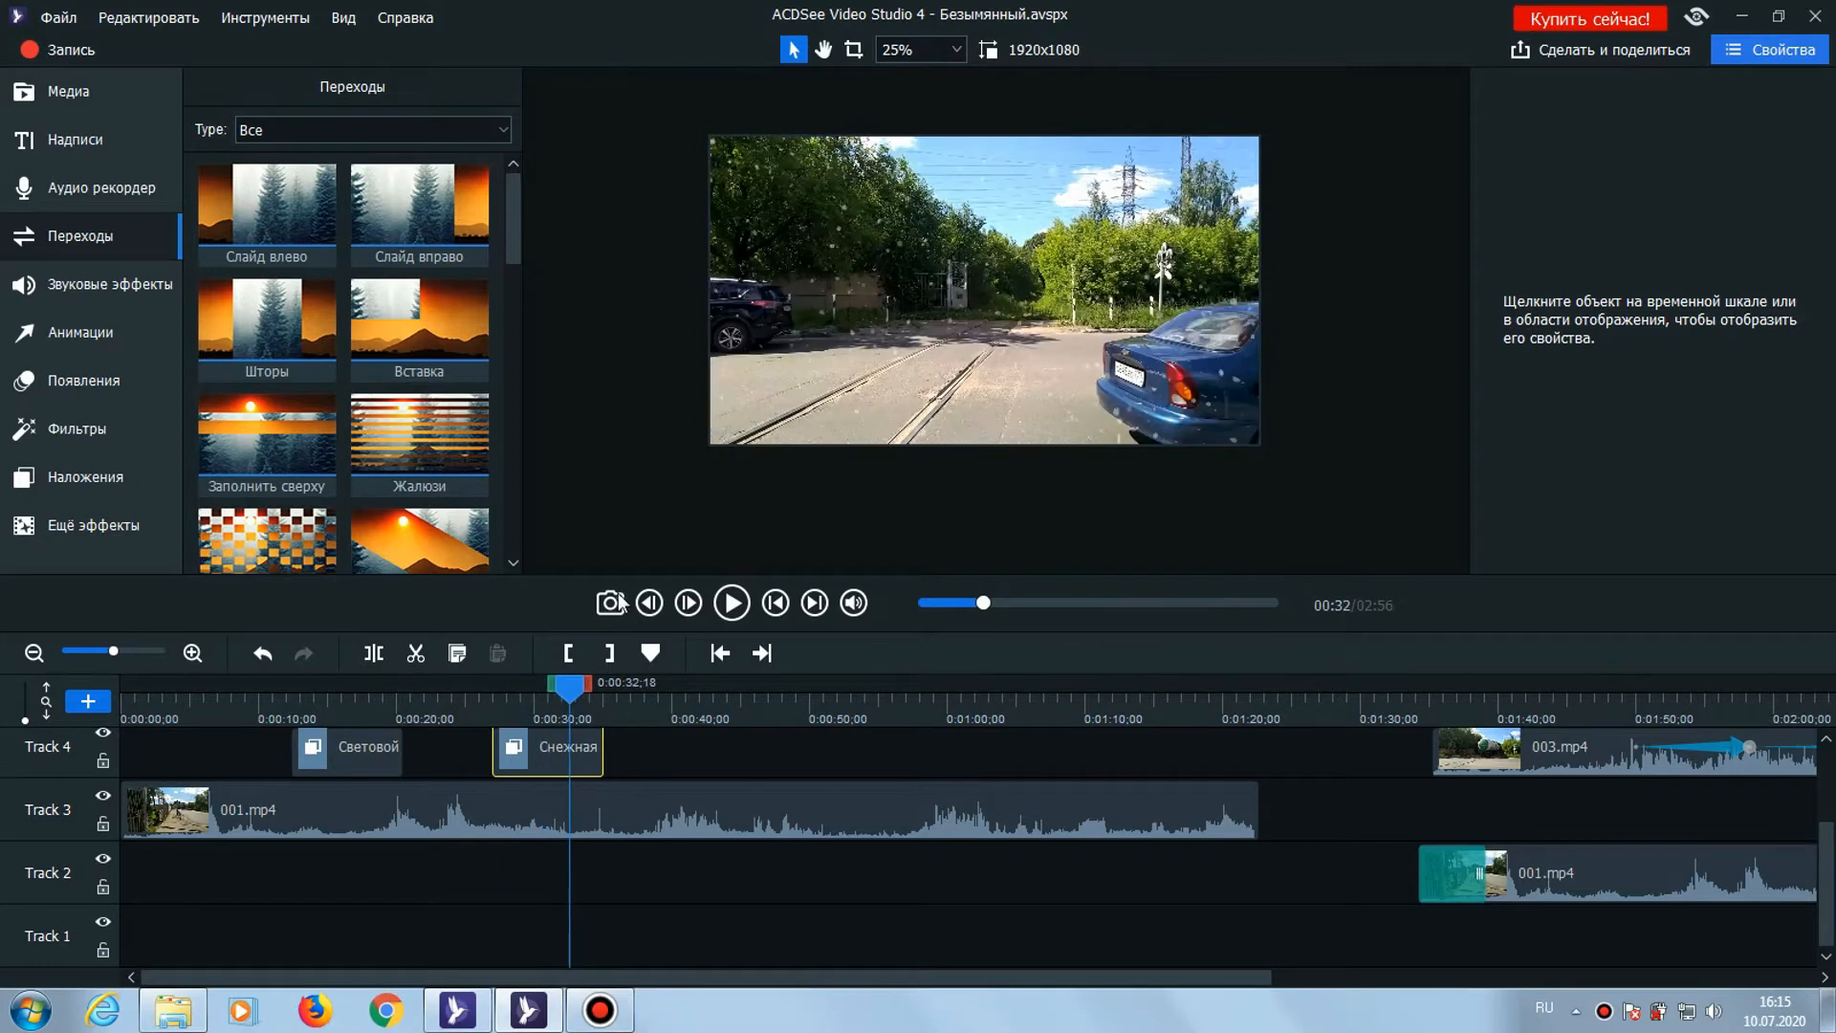
Delete 001.mp4 from Track 3, both overlays from Track 4 and the short clip from Track 5
left_click(107, 525)
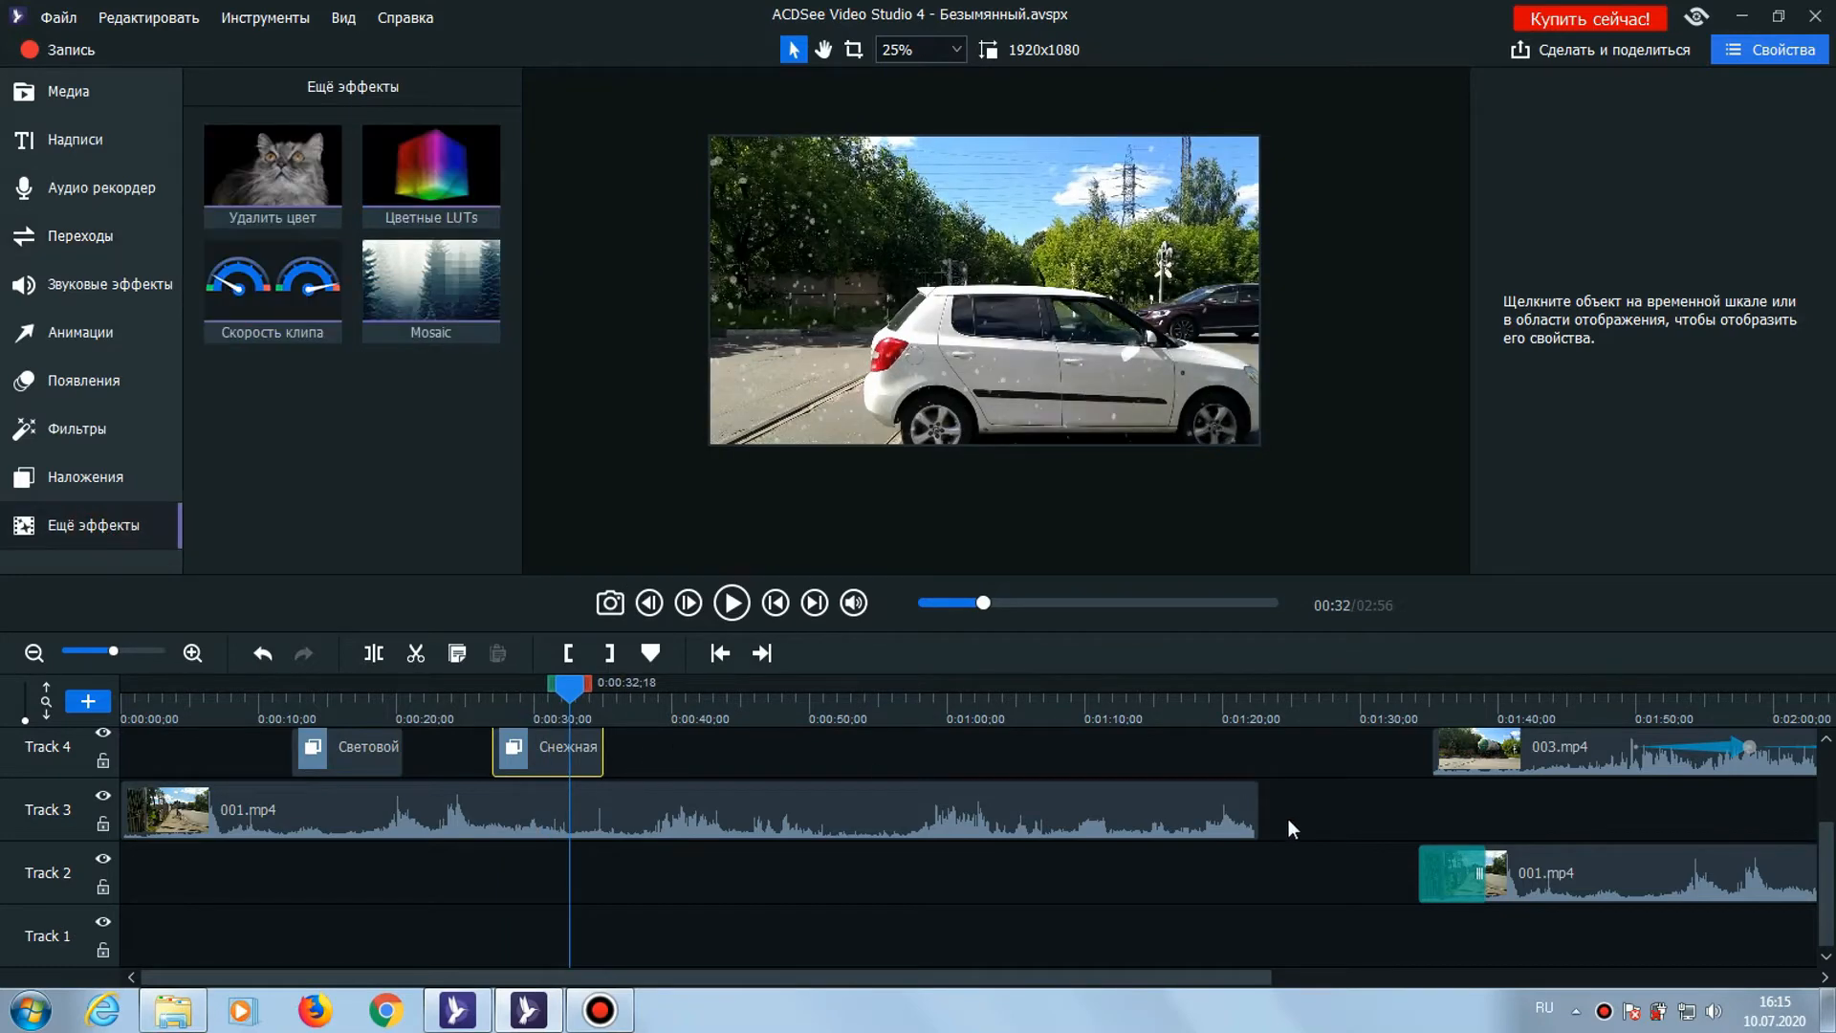
left_click_drag(1095, 858, 57, 709)
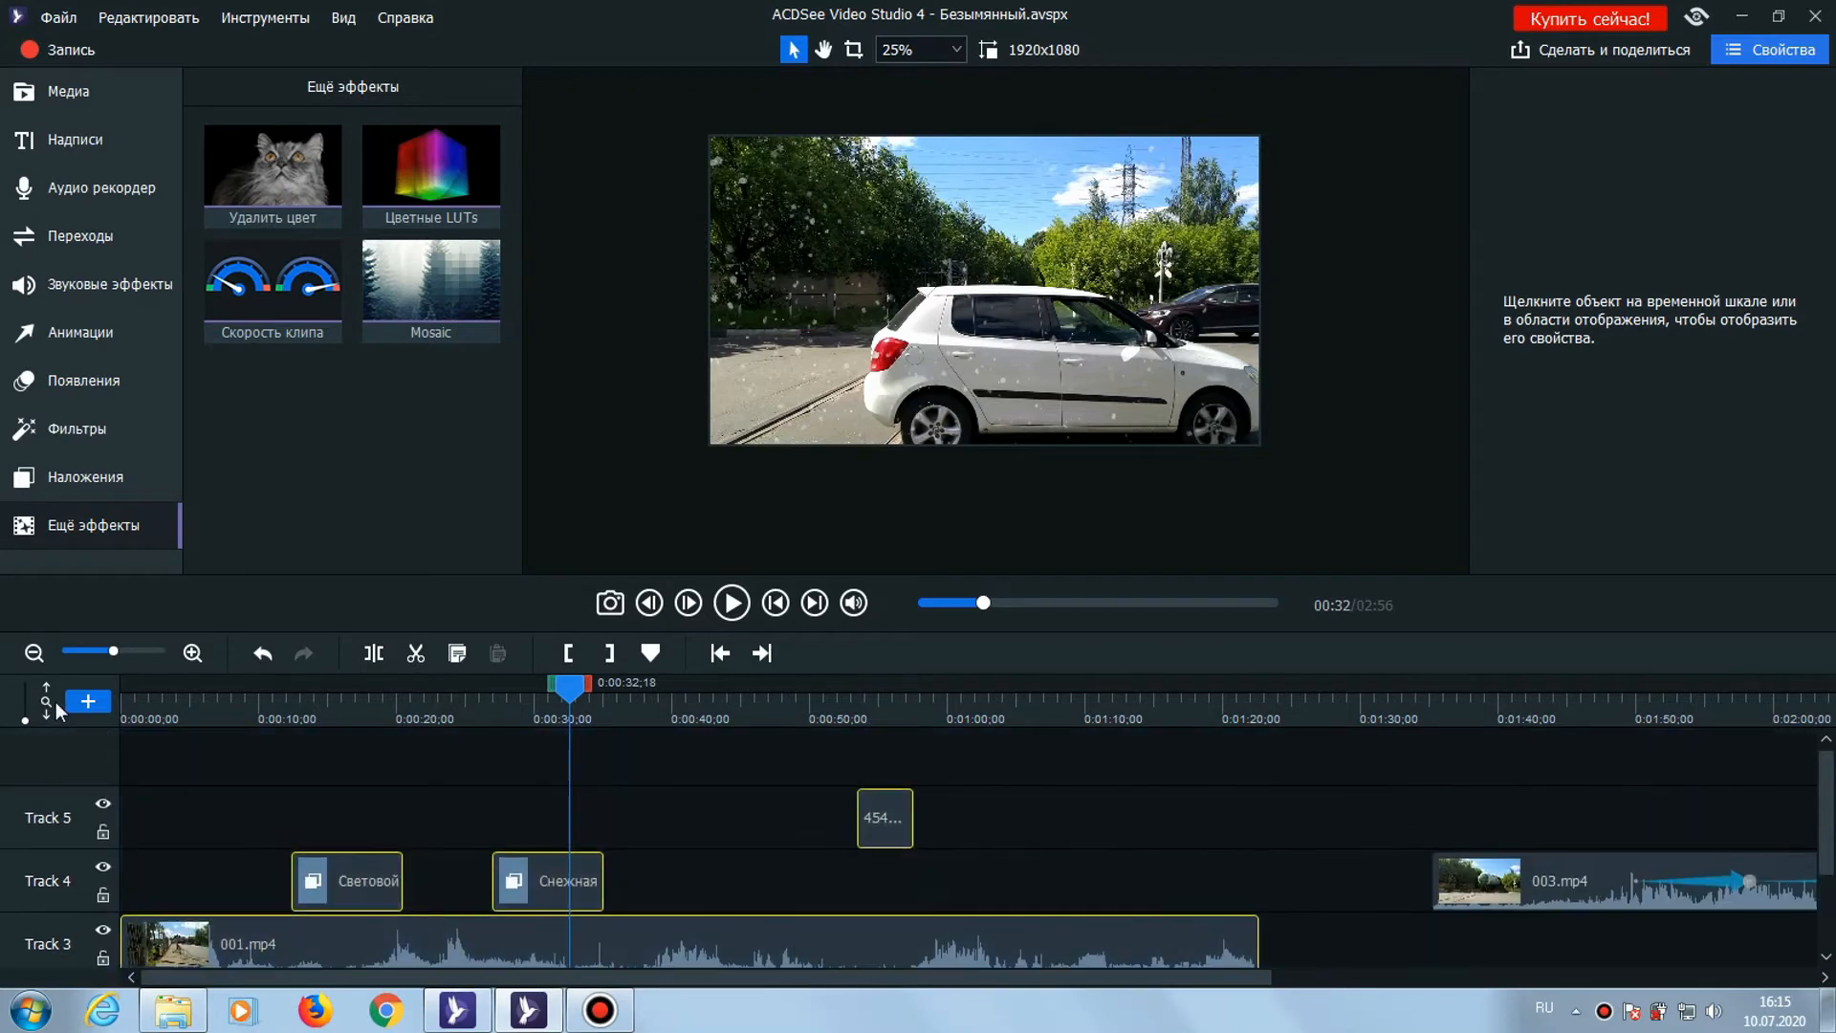
key("Delete")
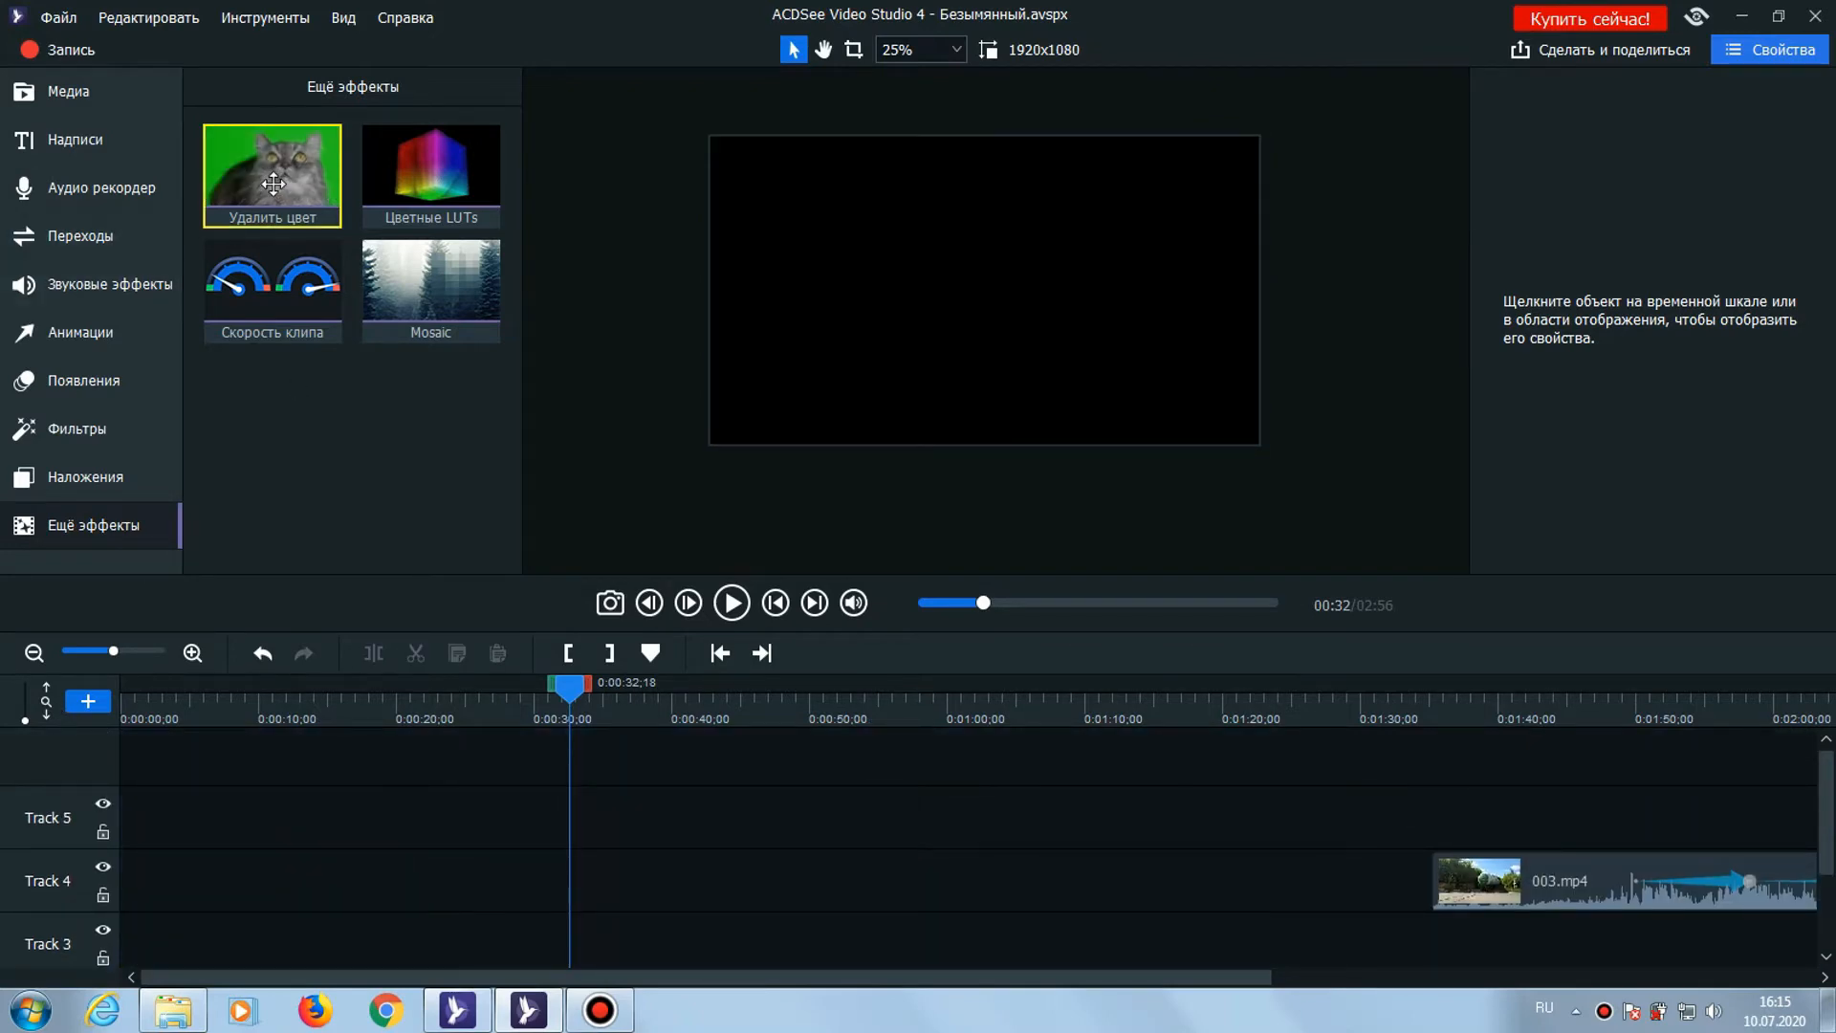
Add 003.mp4 from the media library at the start of Track 4 and place the playhead at 0:00:04
left_click(93, 156)
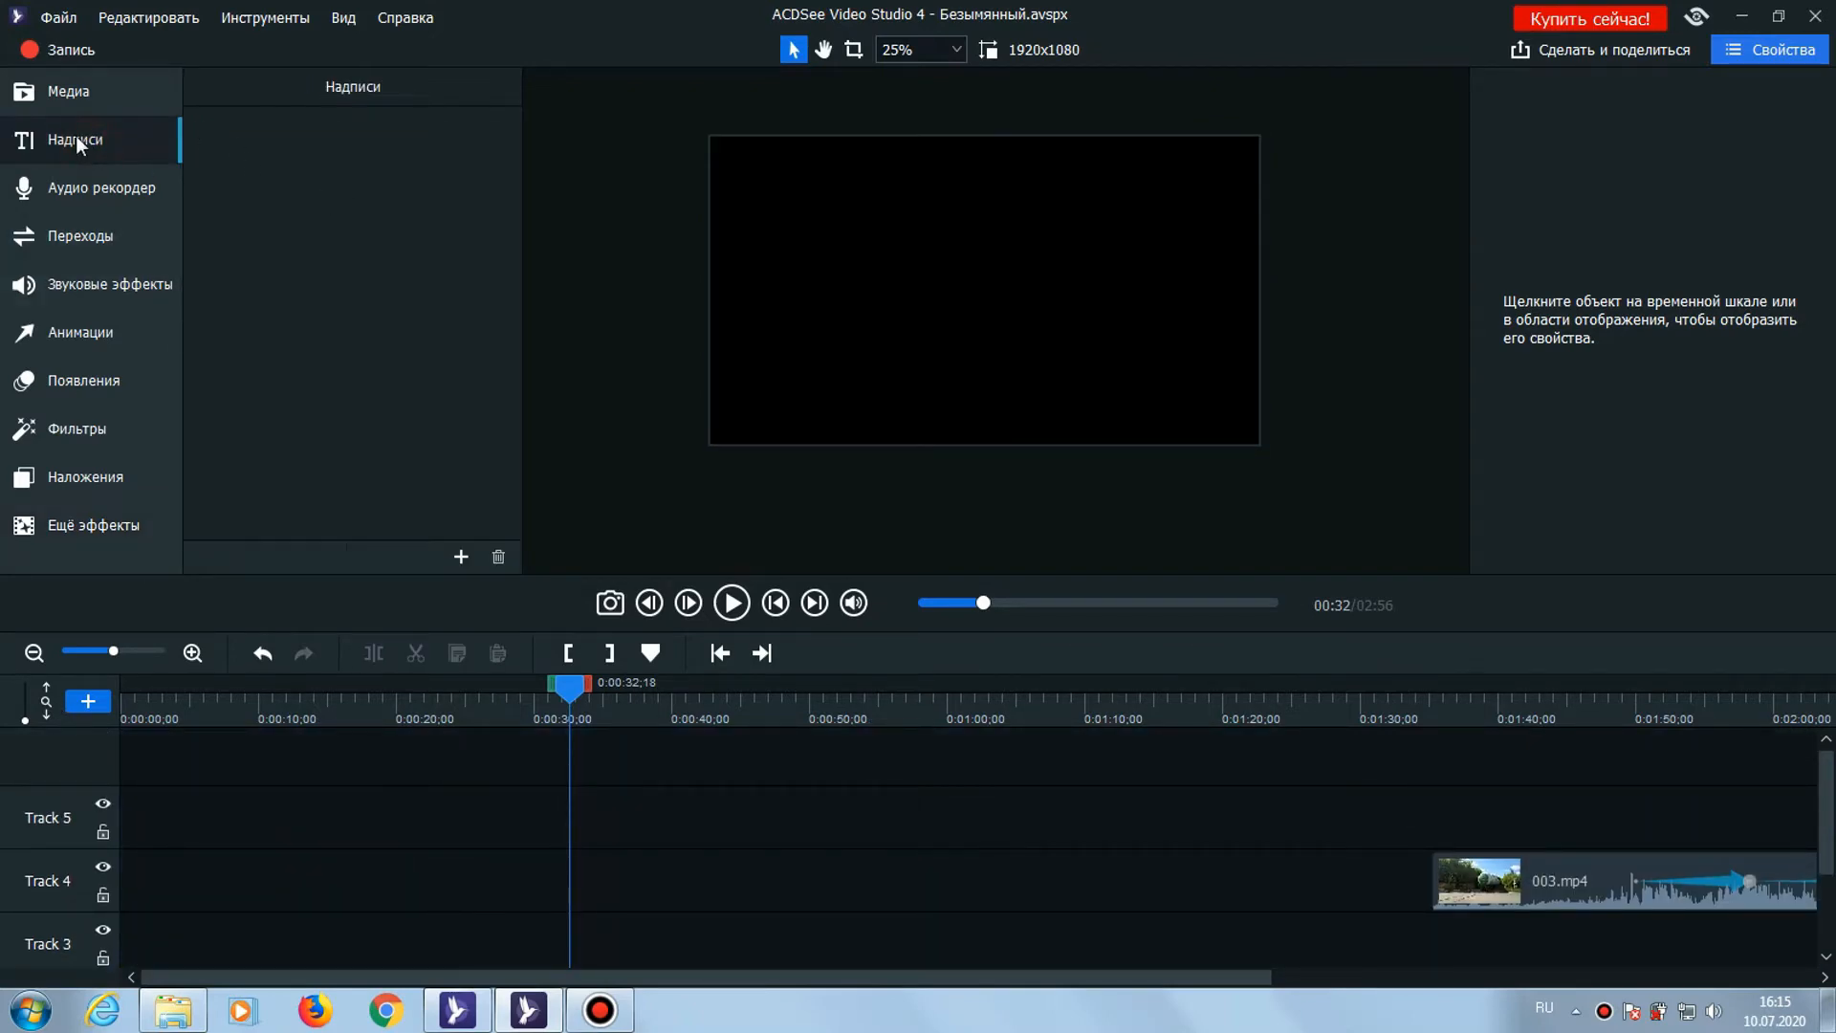
left_click(69, 92)
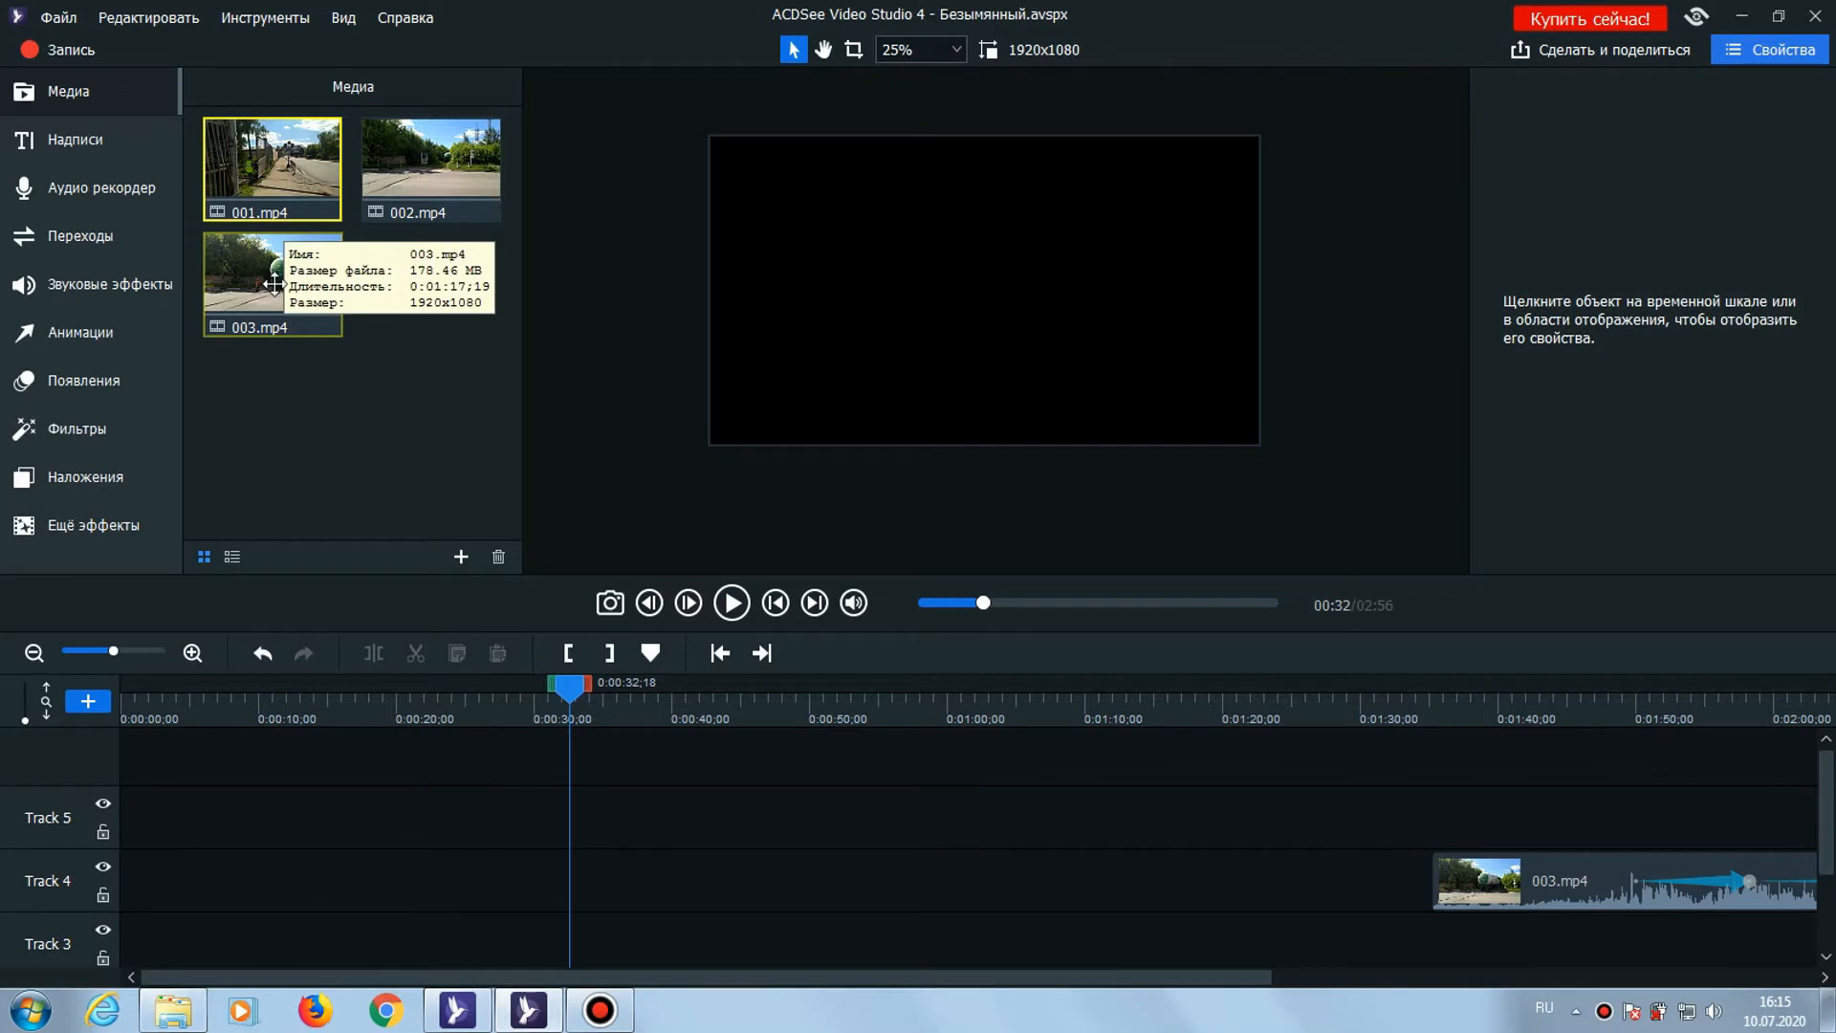
left_click_drag(274, 284, 118, 876)
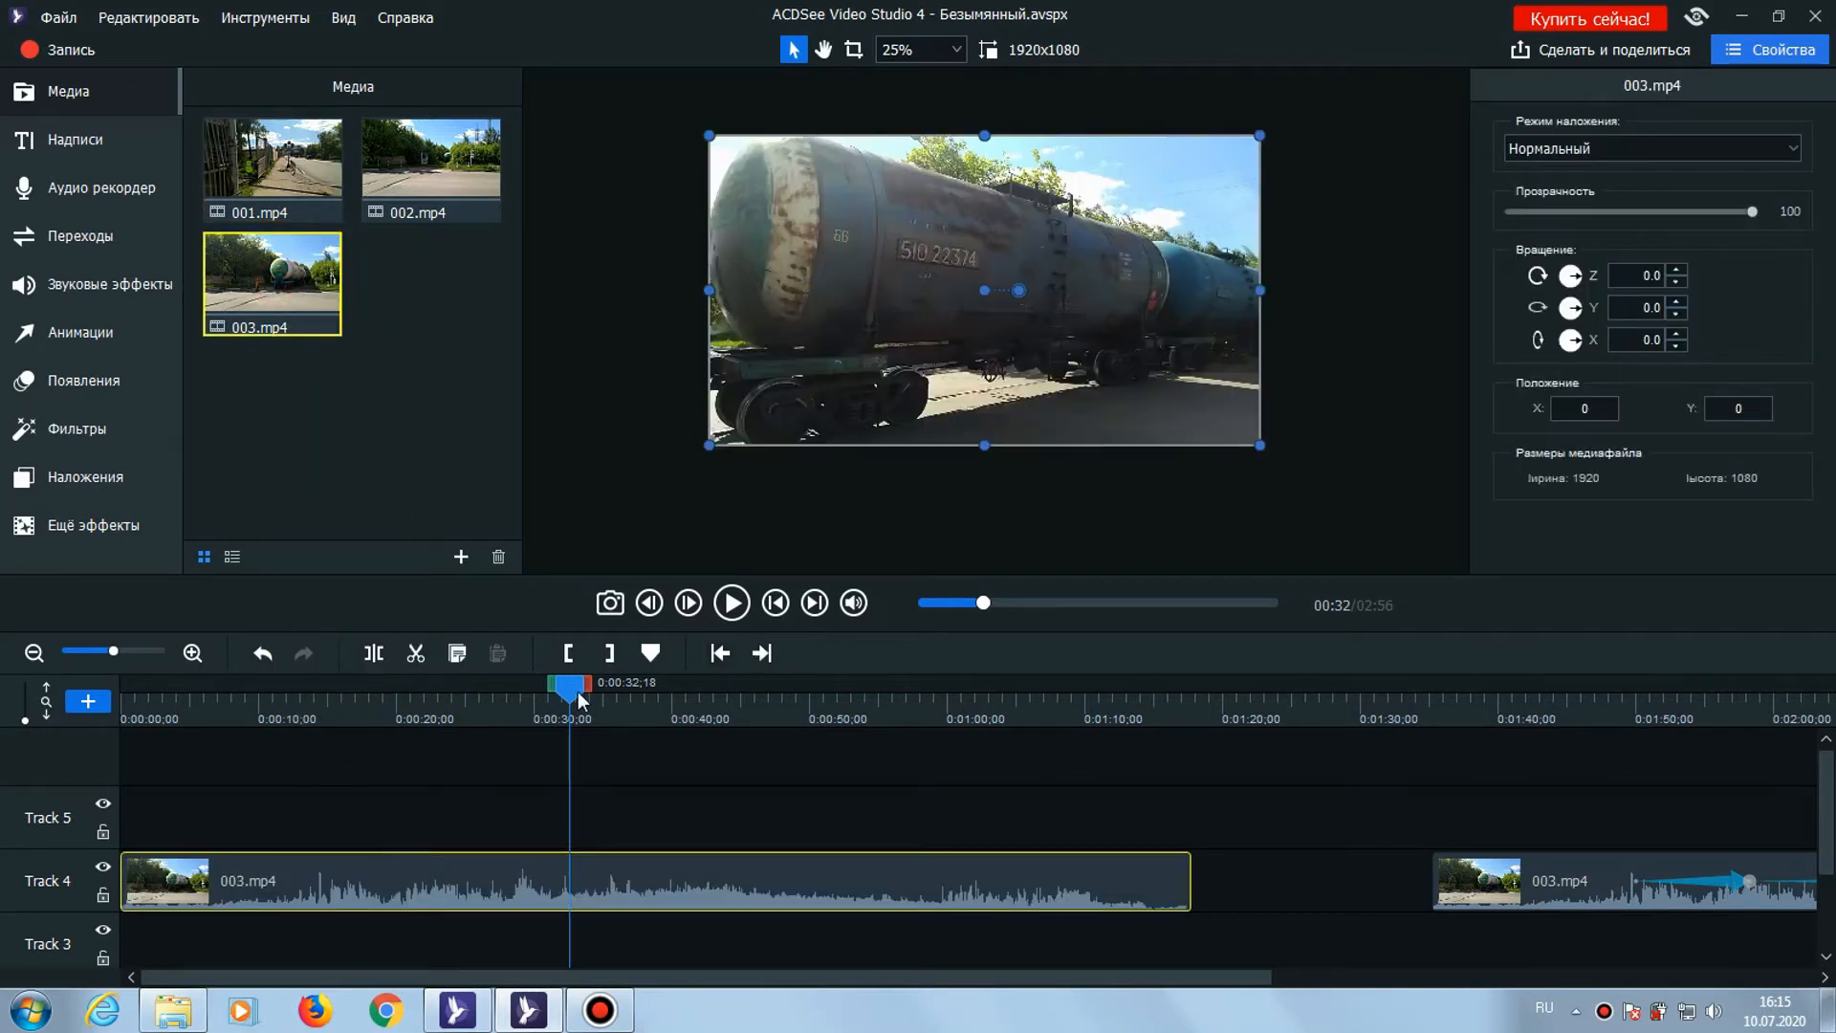
left_click_drag(578, 692, 180, 702)
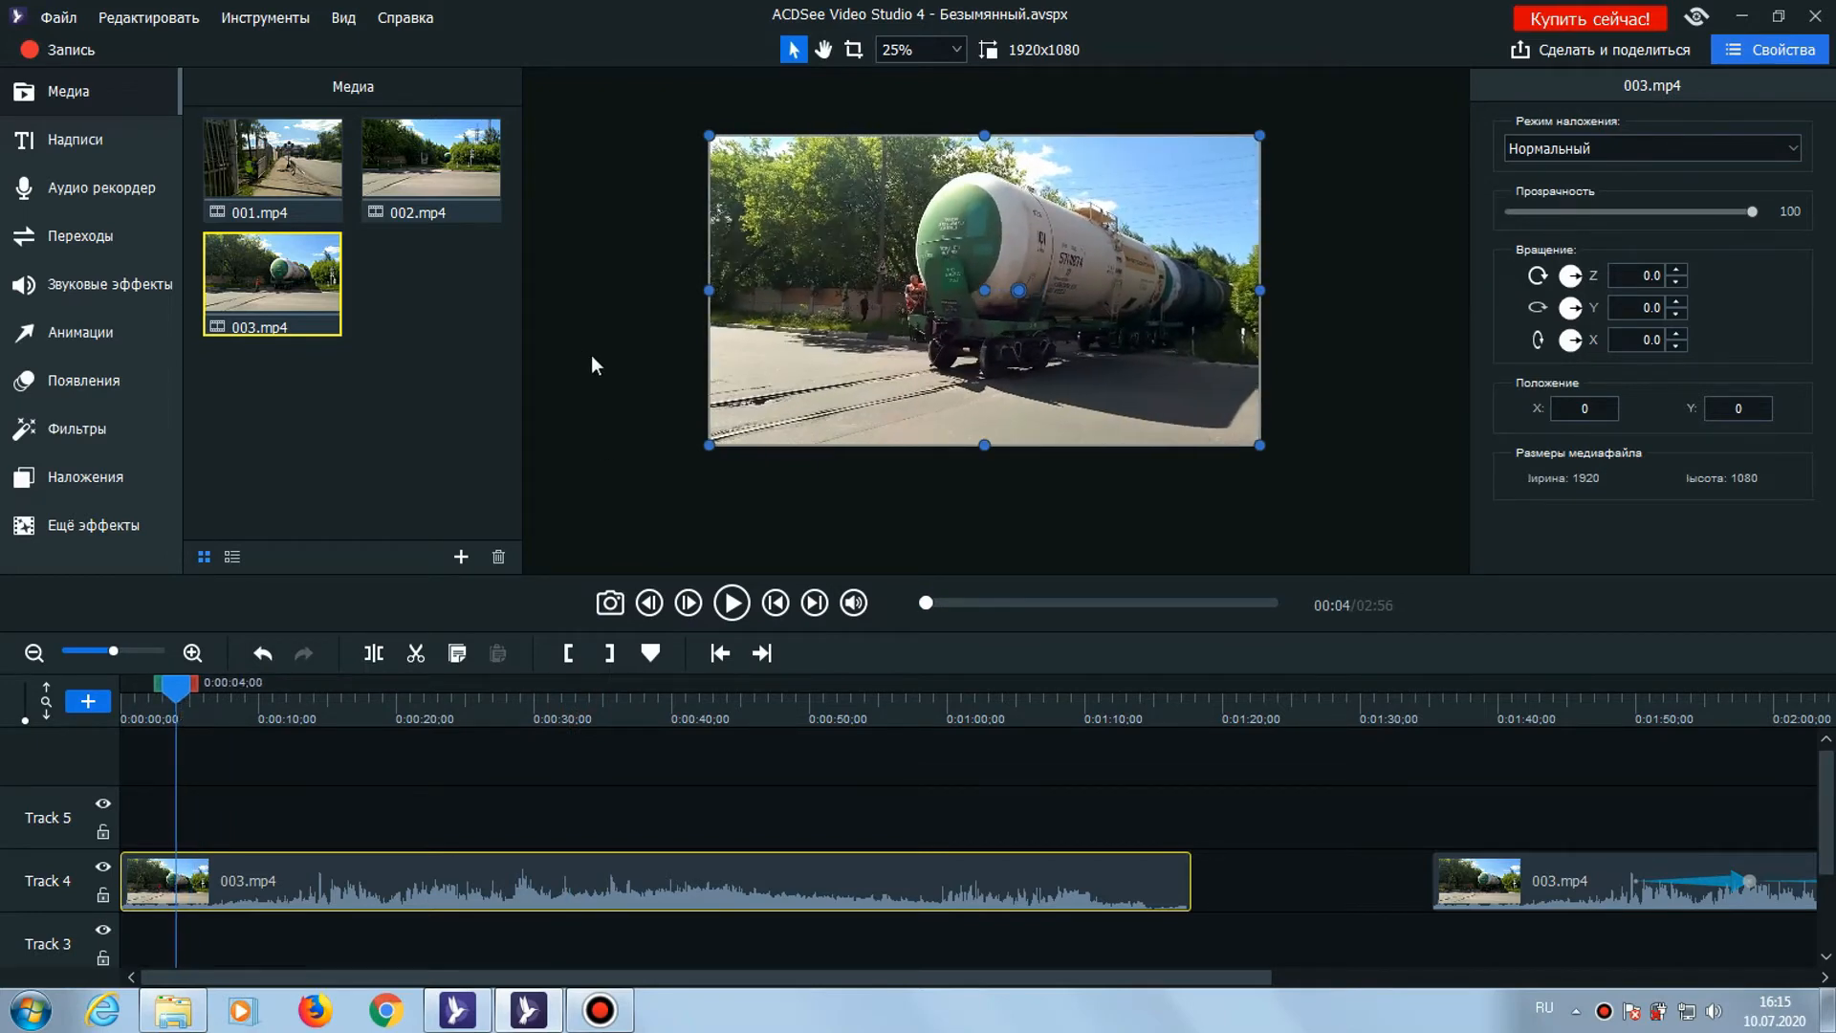
Apply the Удалить цвет effect to the first 003.mp4 clip and sample an olive green from the preview as the removed colour
left_click(115, 525)
left_click_drag(247, 167, 361, 873)
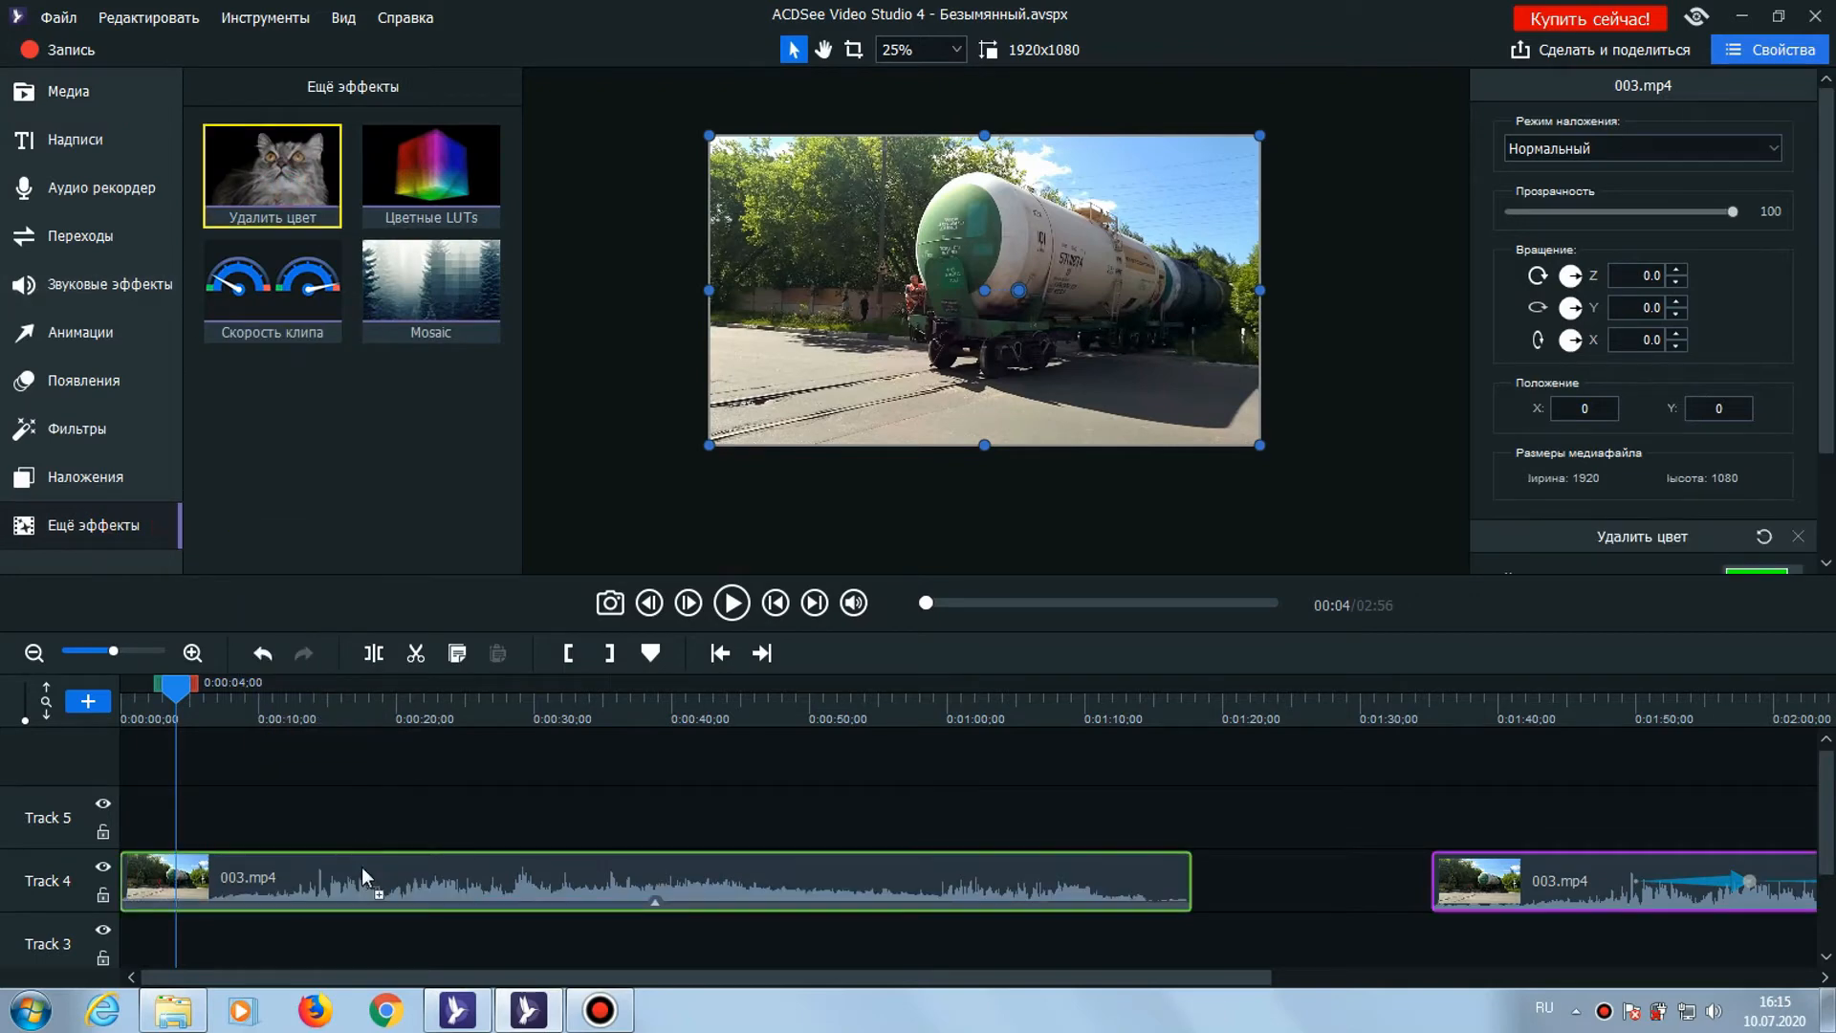
scroll(1832, 458, "down", 2)
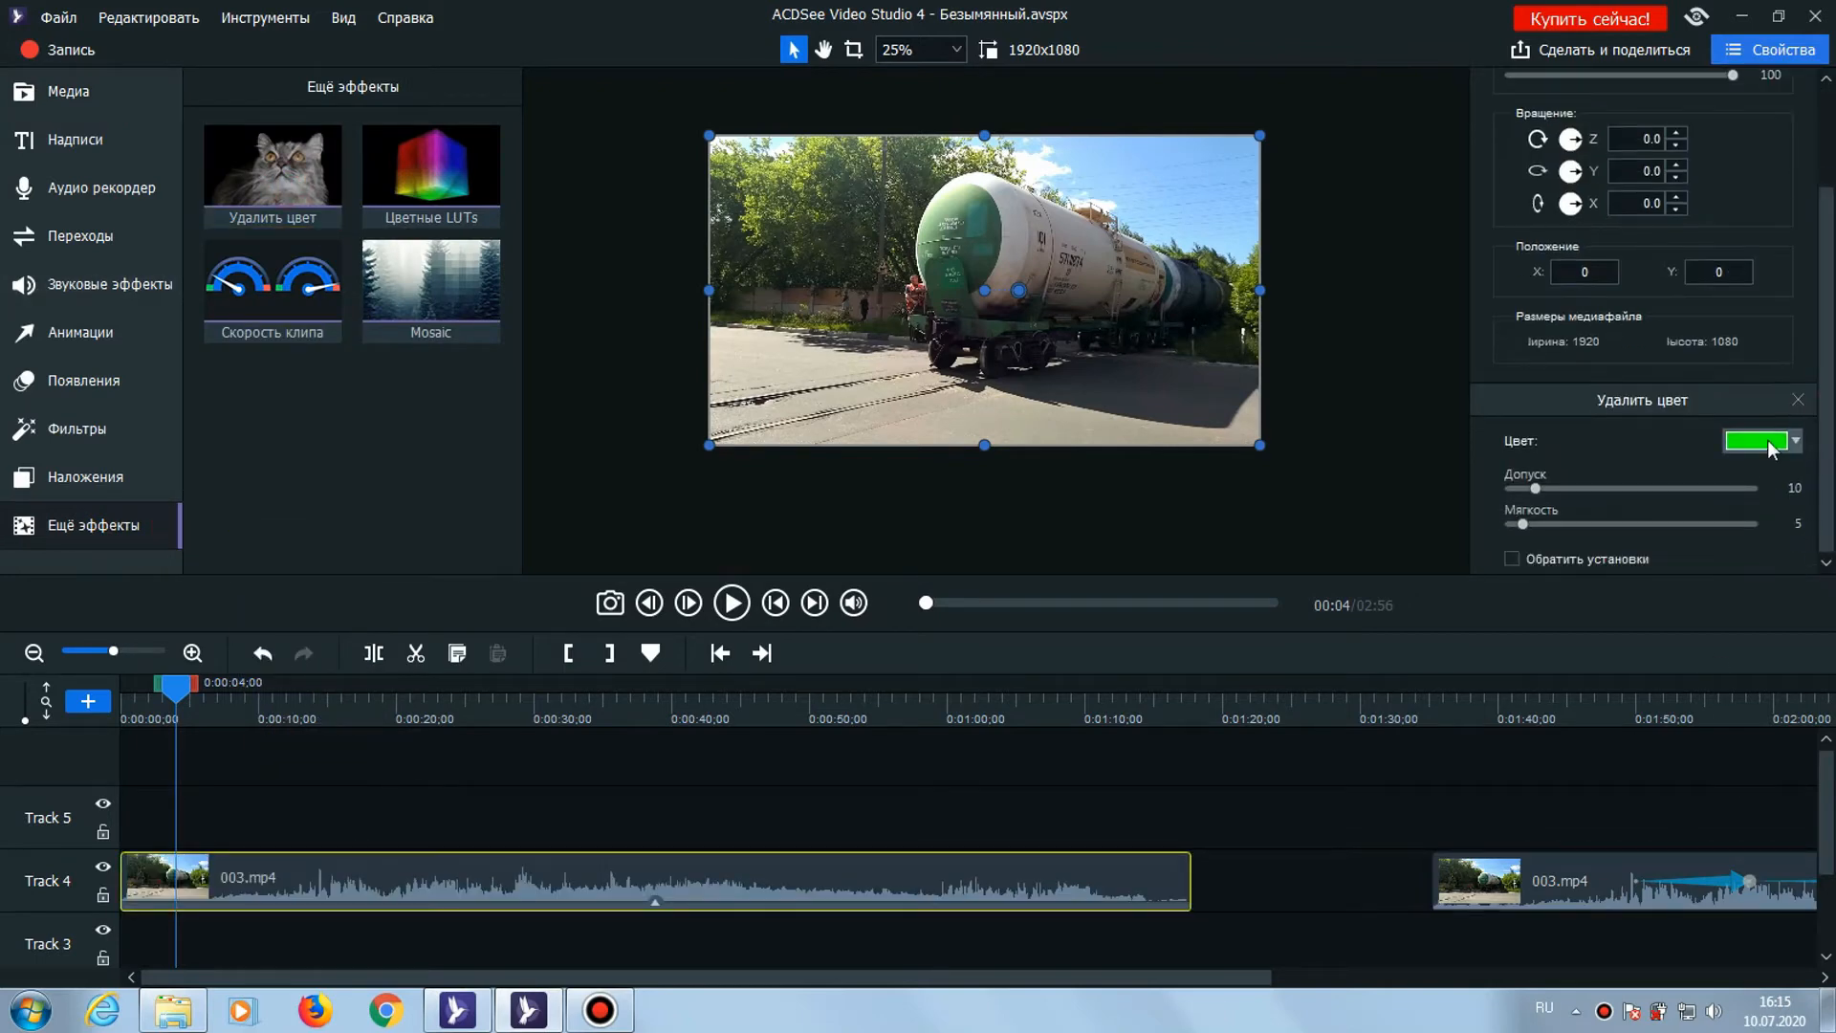
left_click(1777, 441)
left_click(1796, 497)
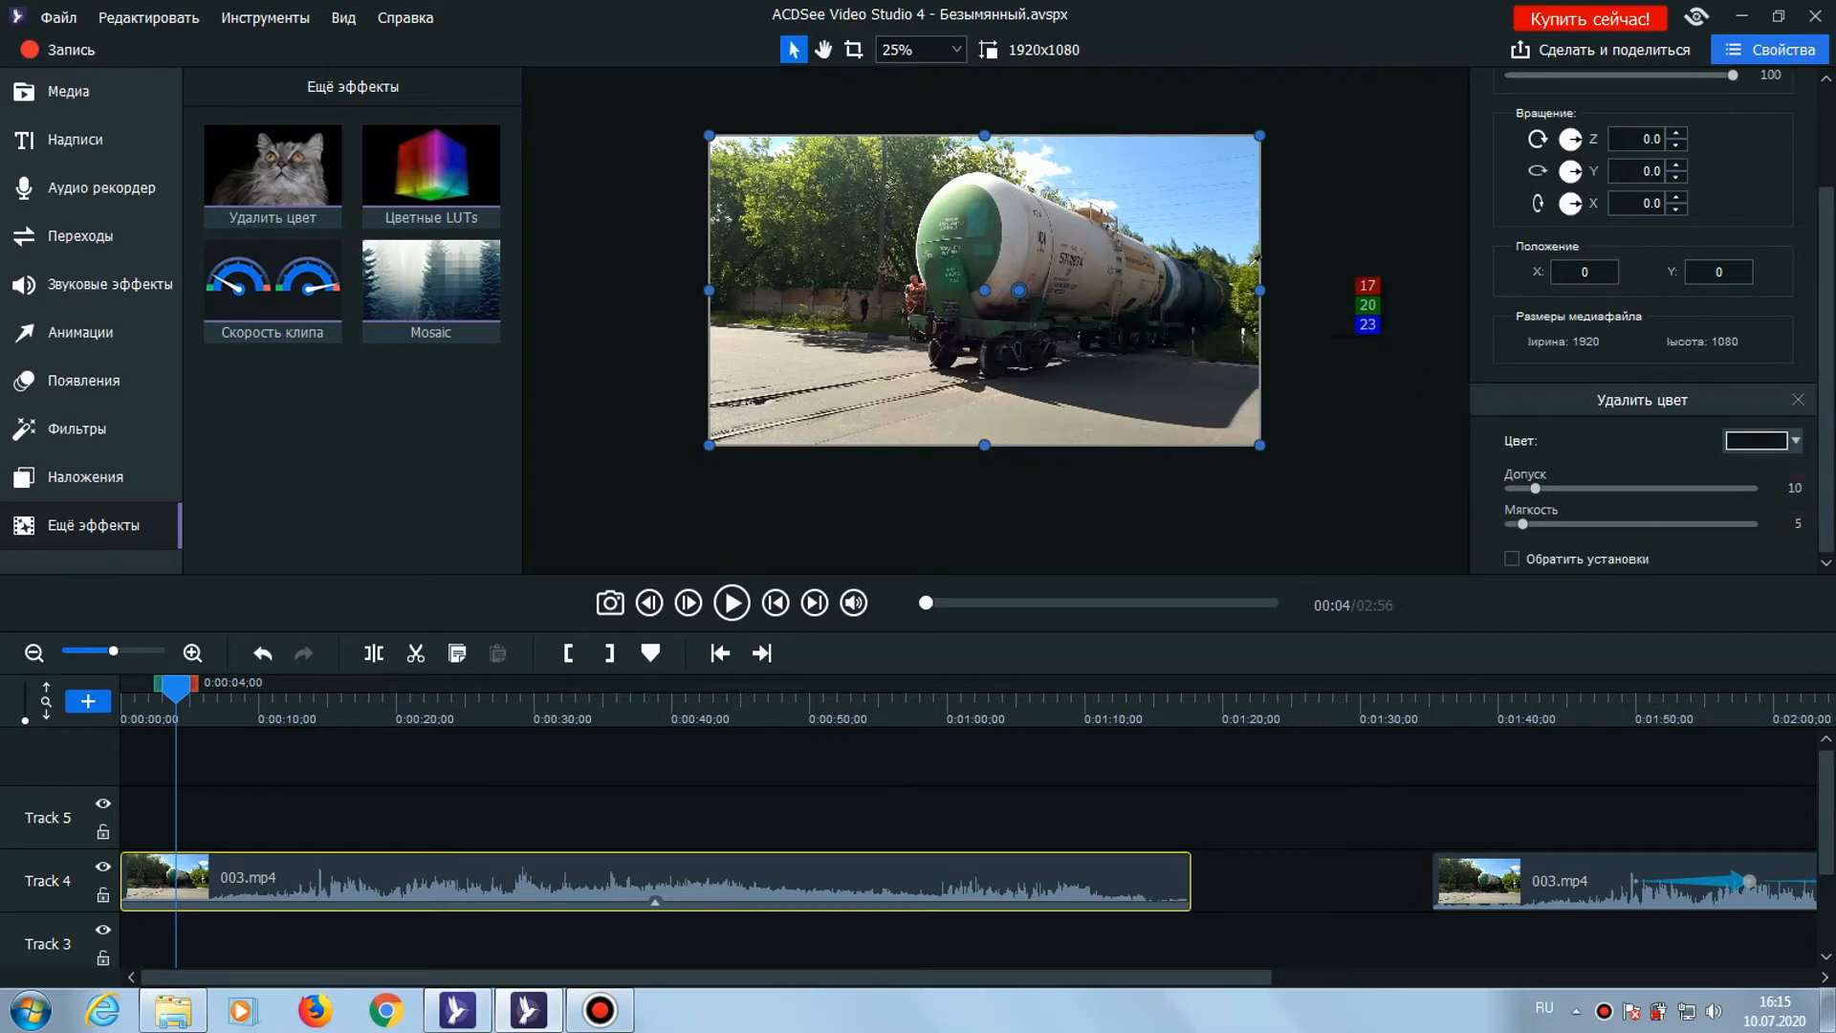
left_click(1243, 271)
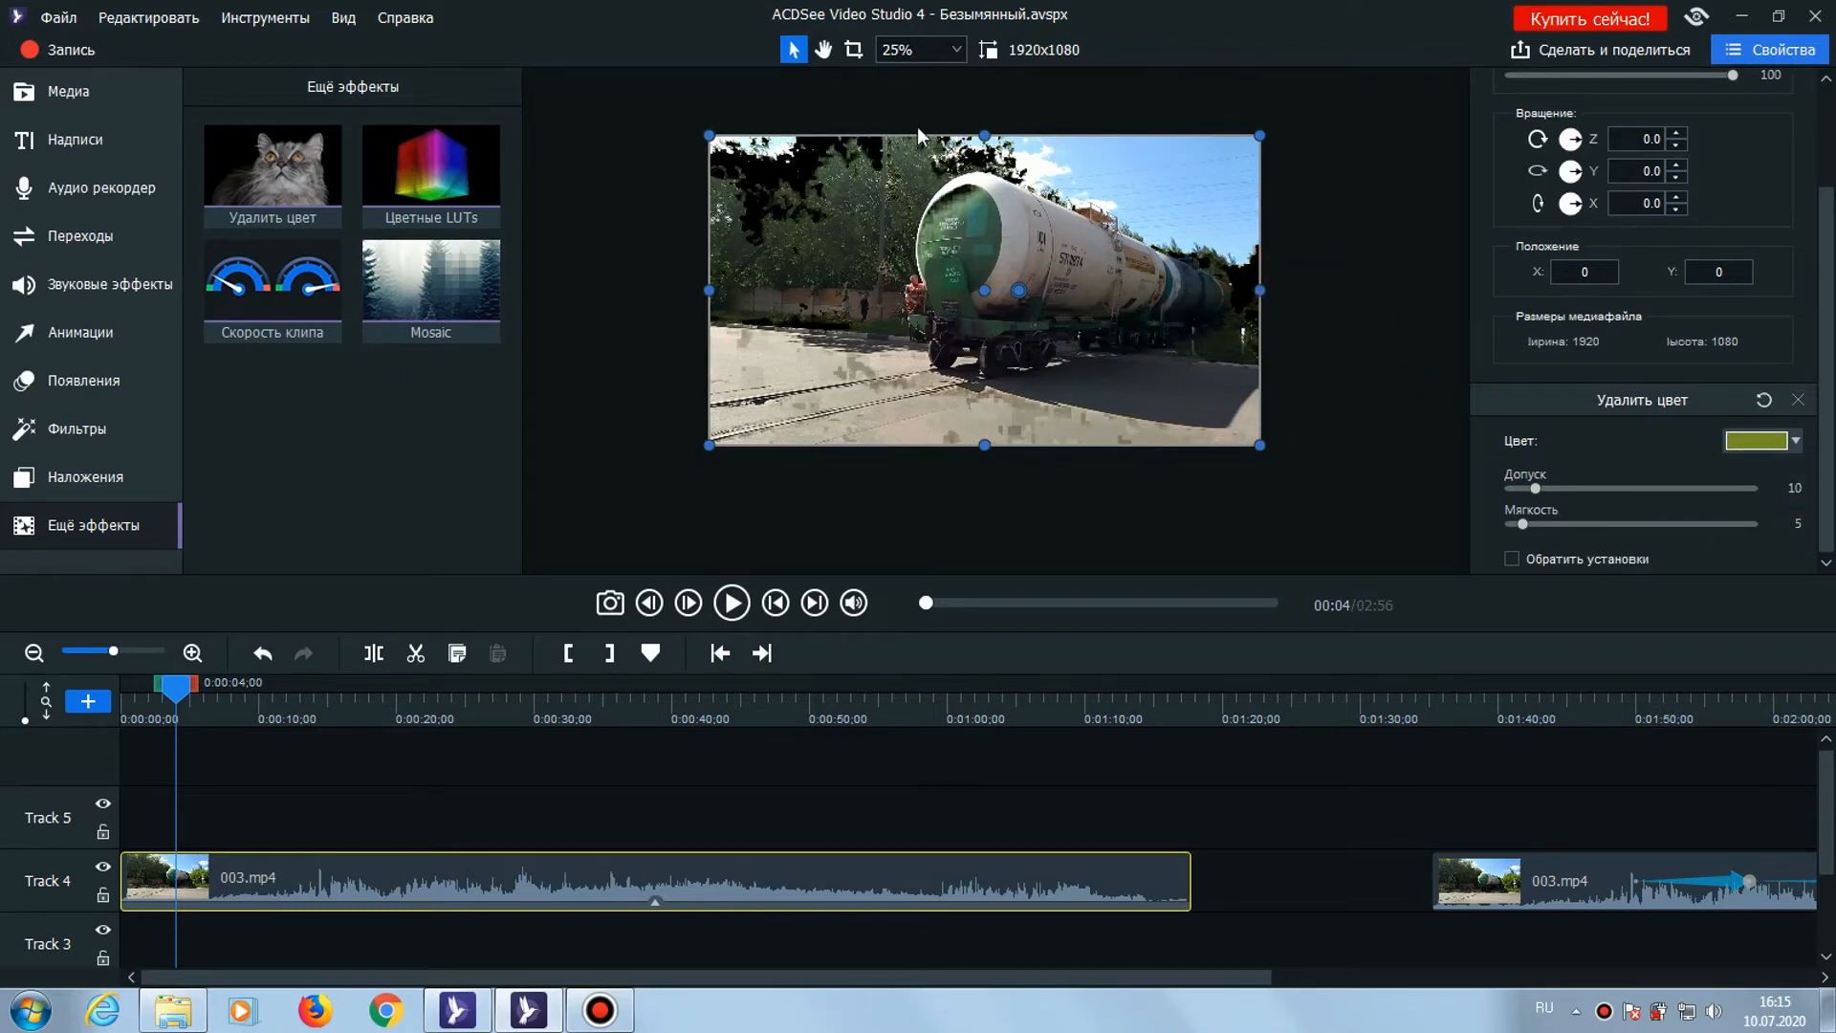
Move the second 003.mp4 clip on Track 4 to about 0:01:26 and delete all filters from the first one
left_click_drag(1487, 880, 1347, 865)
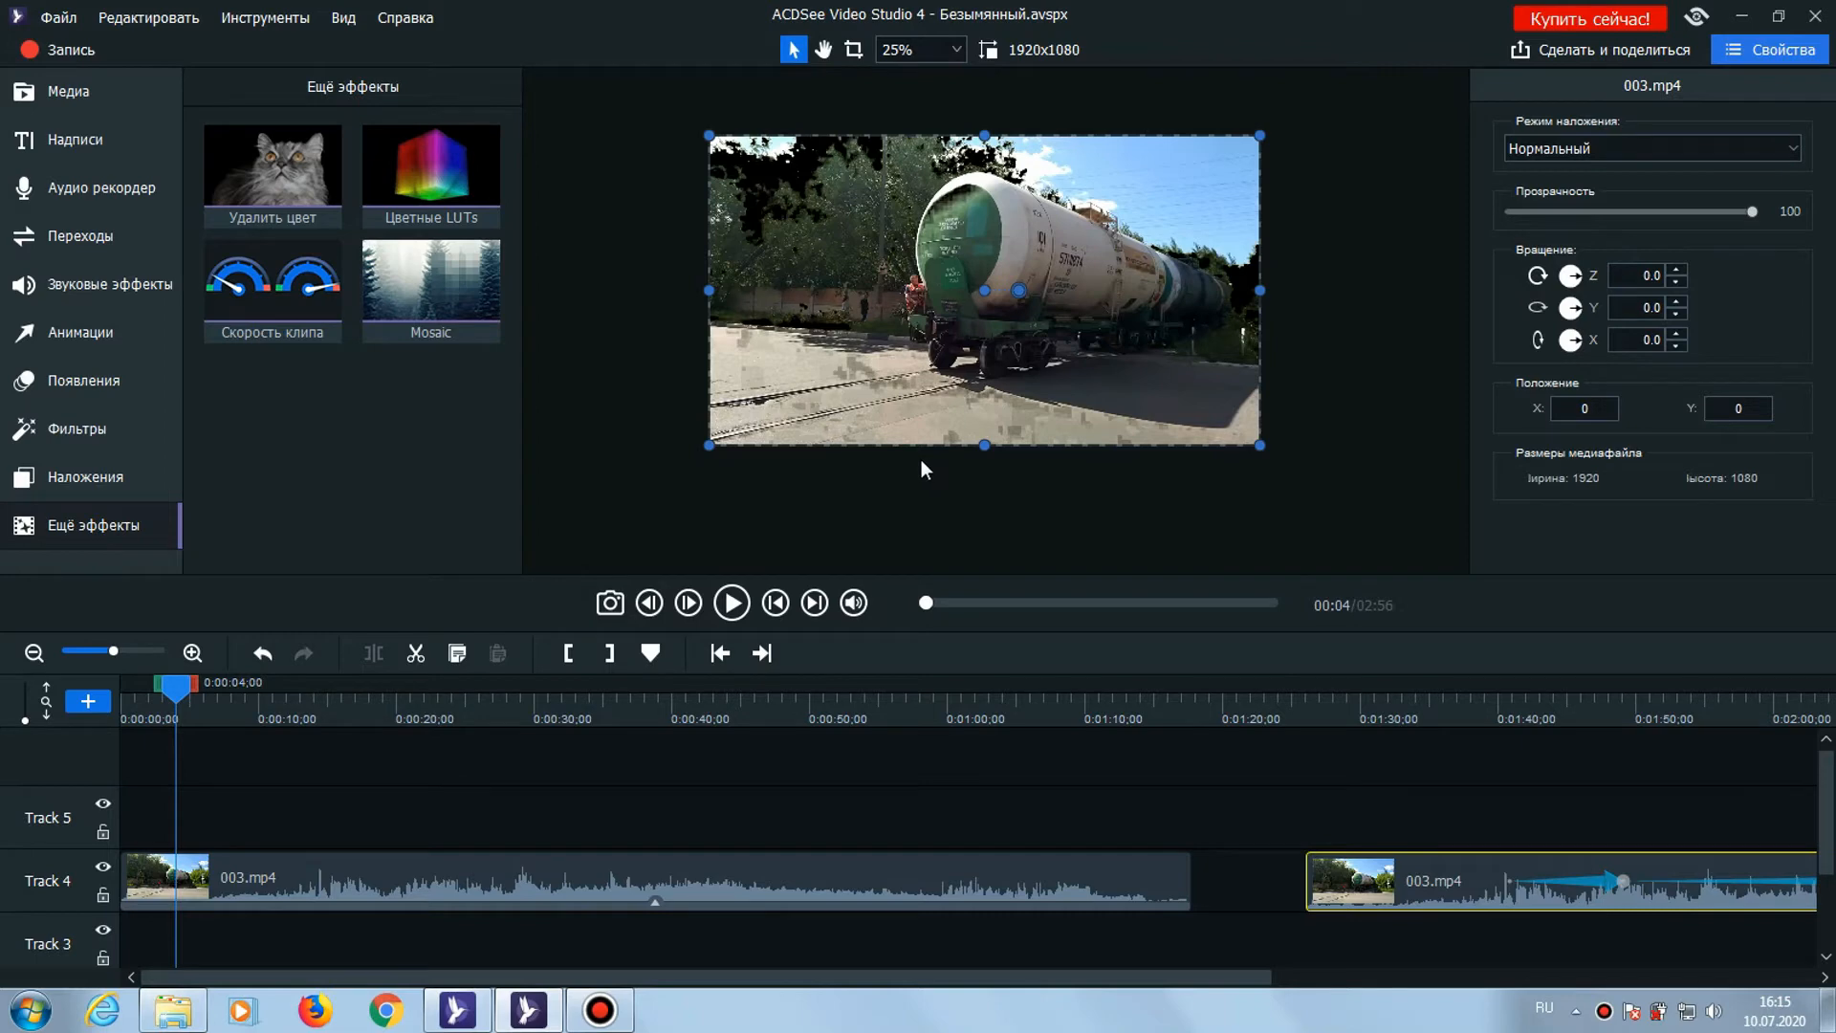
right_click(610, 863)
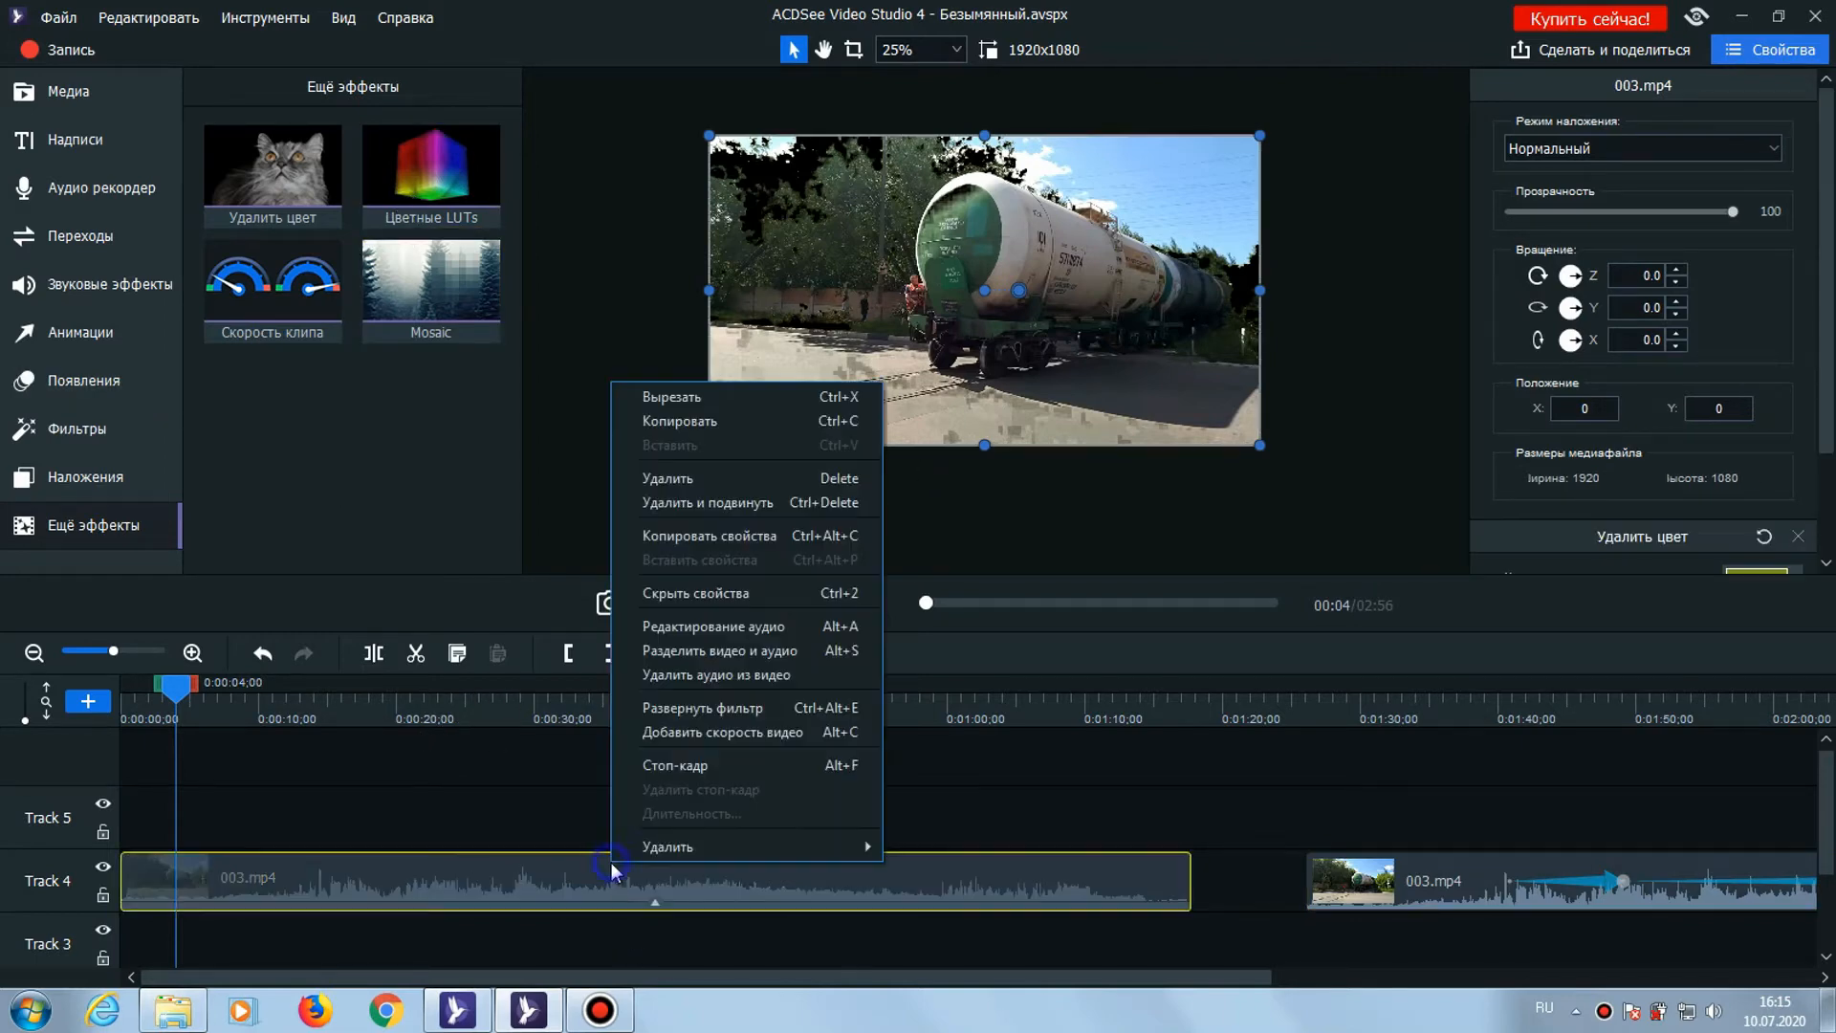
mouse_move(691, 849)
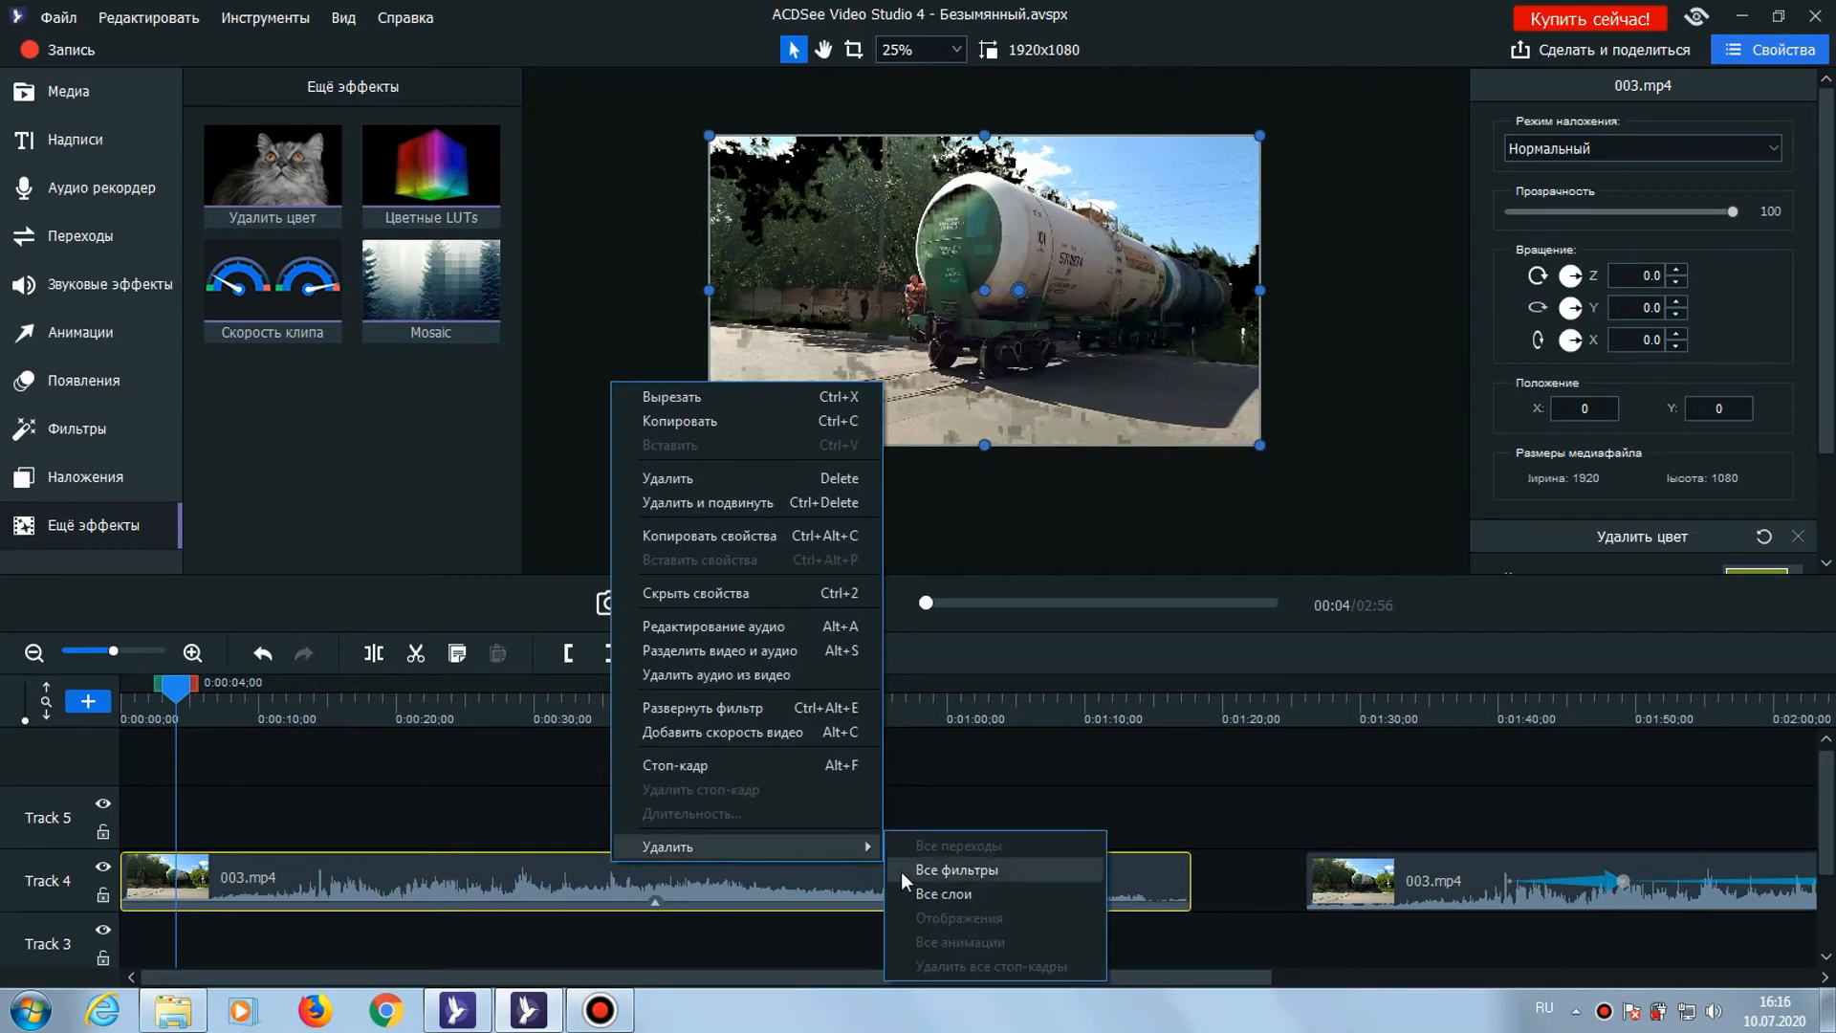
left_click(952, 872)
Apply the Цветные LUTs effect to the first 003.mp4 clip, try several presets and set the LUT to Elegance
left_click_drag(421, 187, 459, 863)
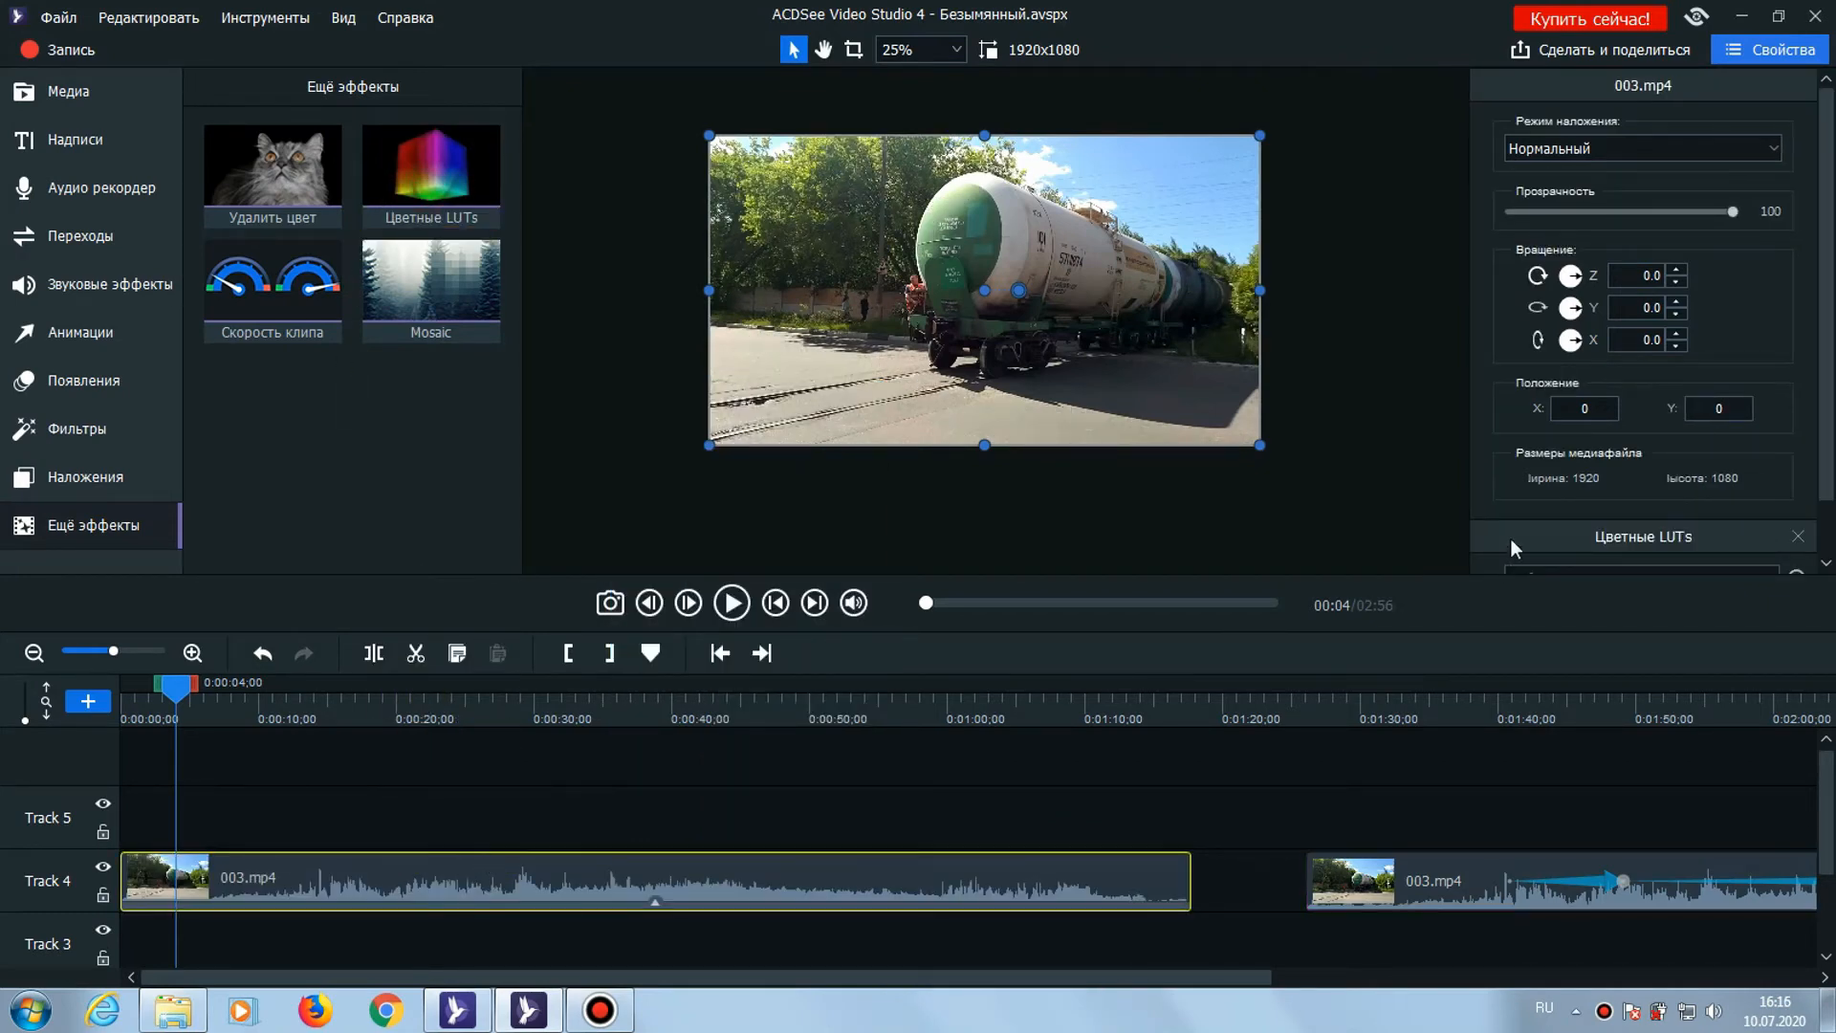
left_click_drag(1829, 425, 1825, 488)
left_click(1708, 518)
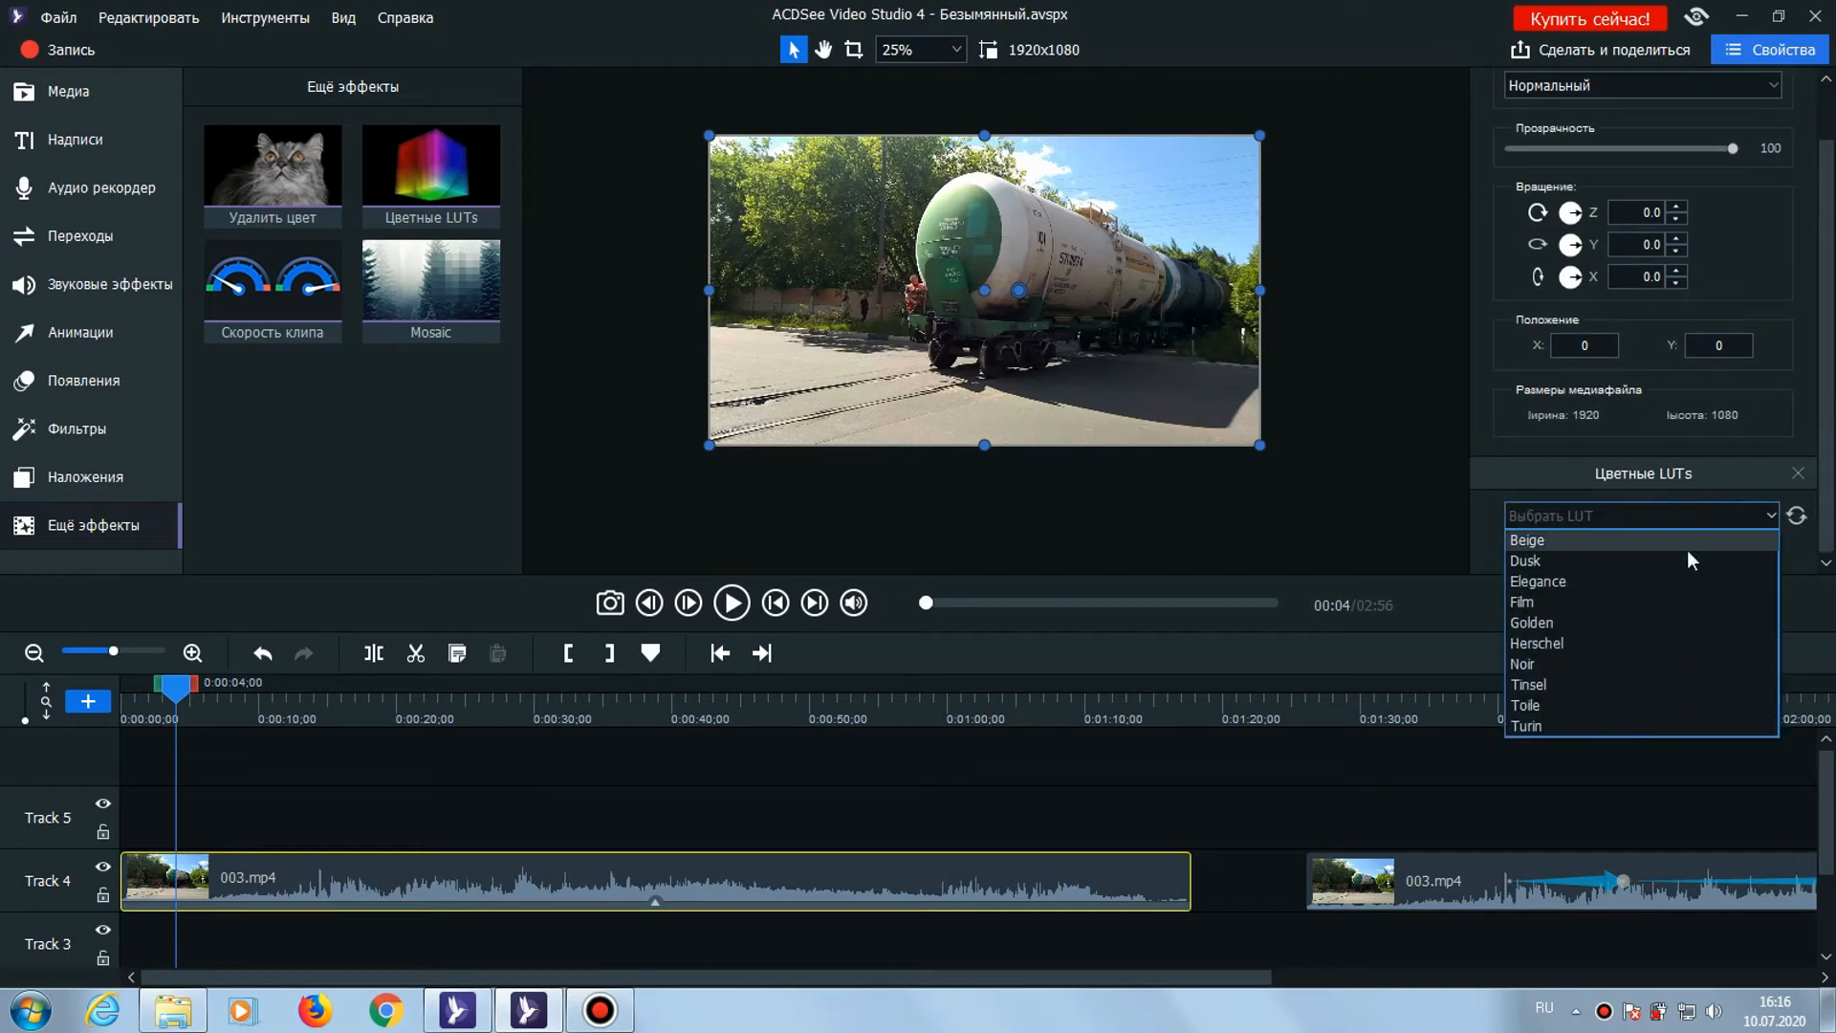
left_click(1677, 587)
key("Down")
key("Down")
key("Down")
key("Down")
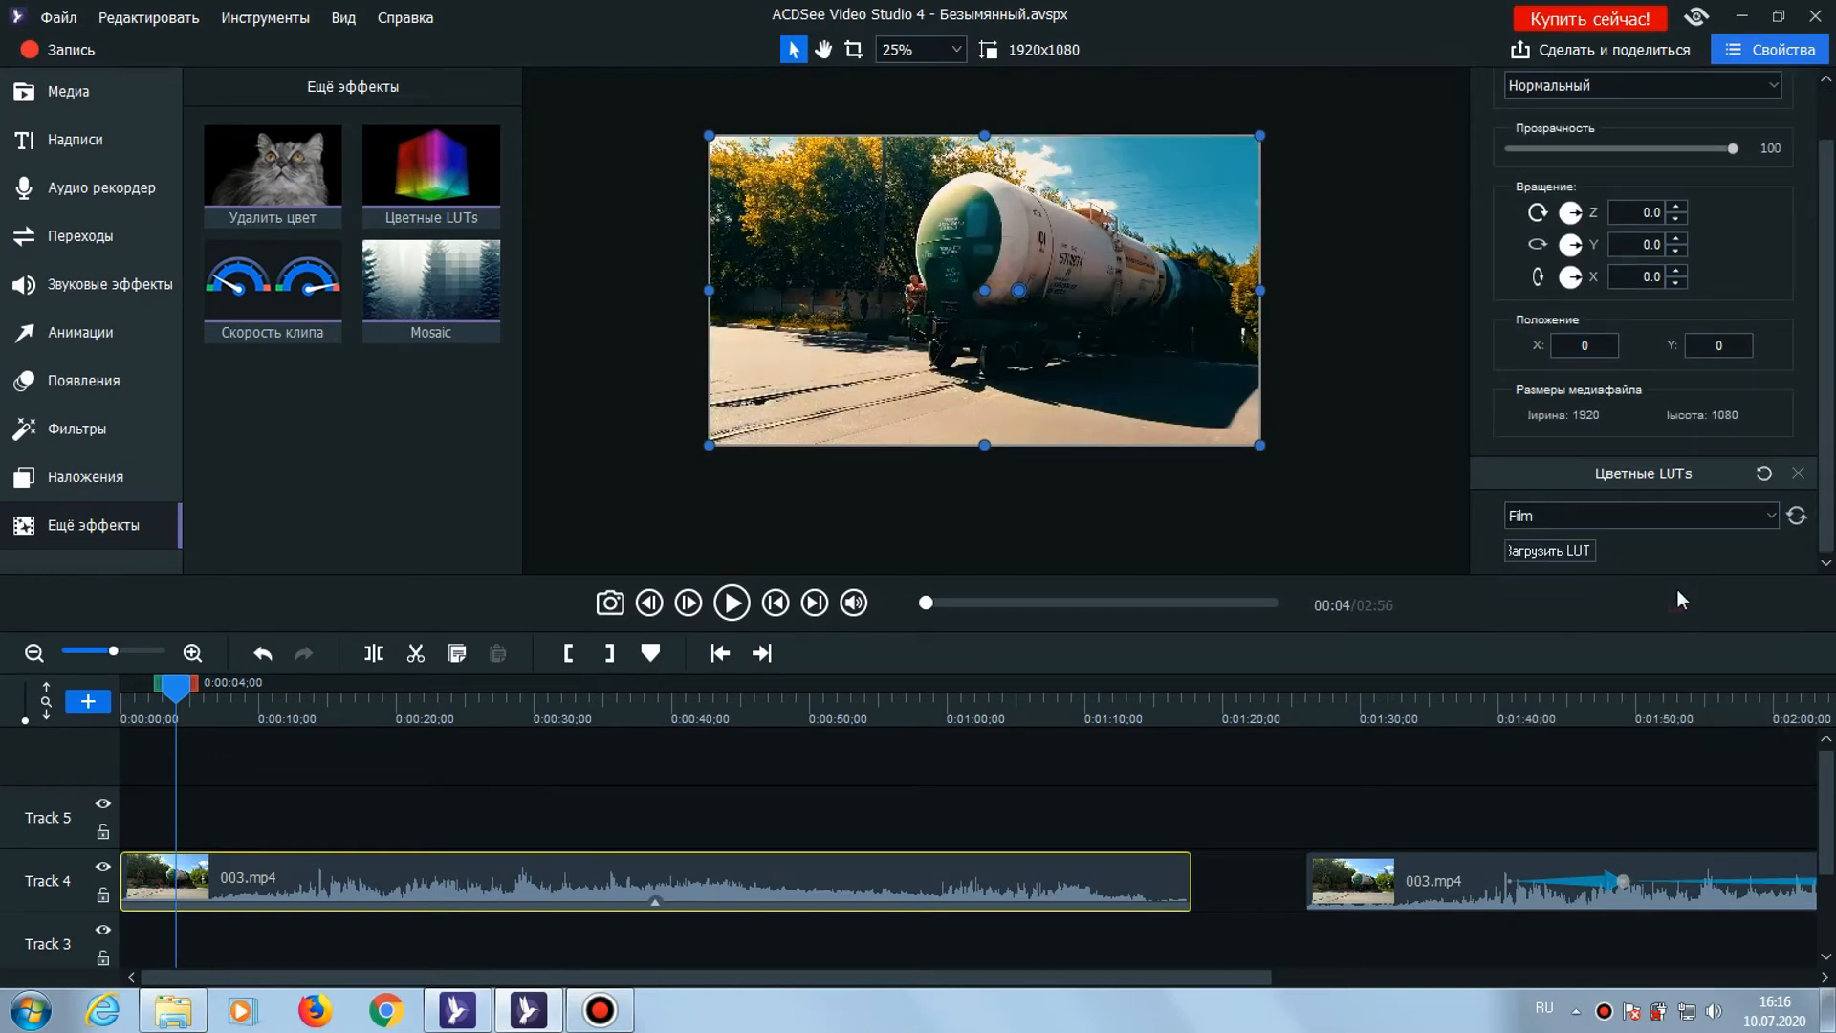
key("Up")
key("Up")
key("Up")
key("Up")
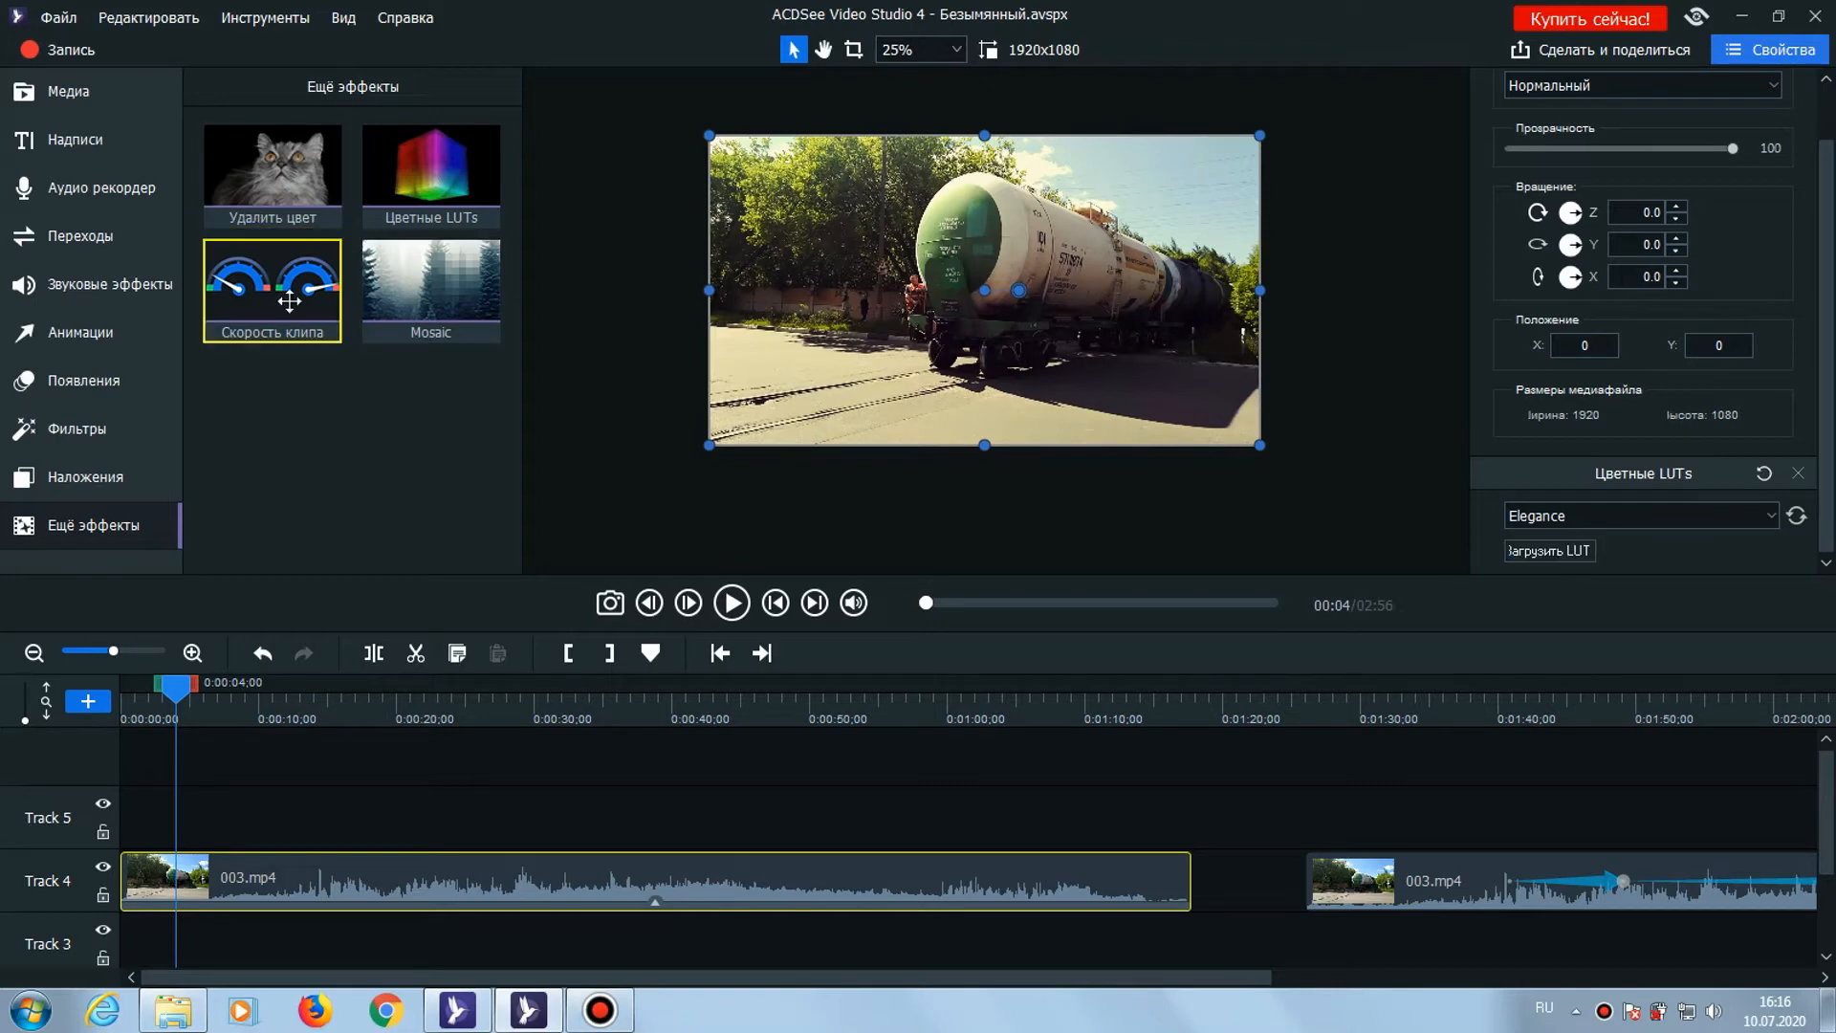
Apply the Скорость клипа effect to the first 003.mp4 clip with a speed of 2 and preview it up to 0:00:28
left_click_drag(287, 301, 610, 876)
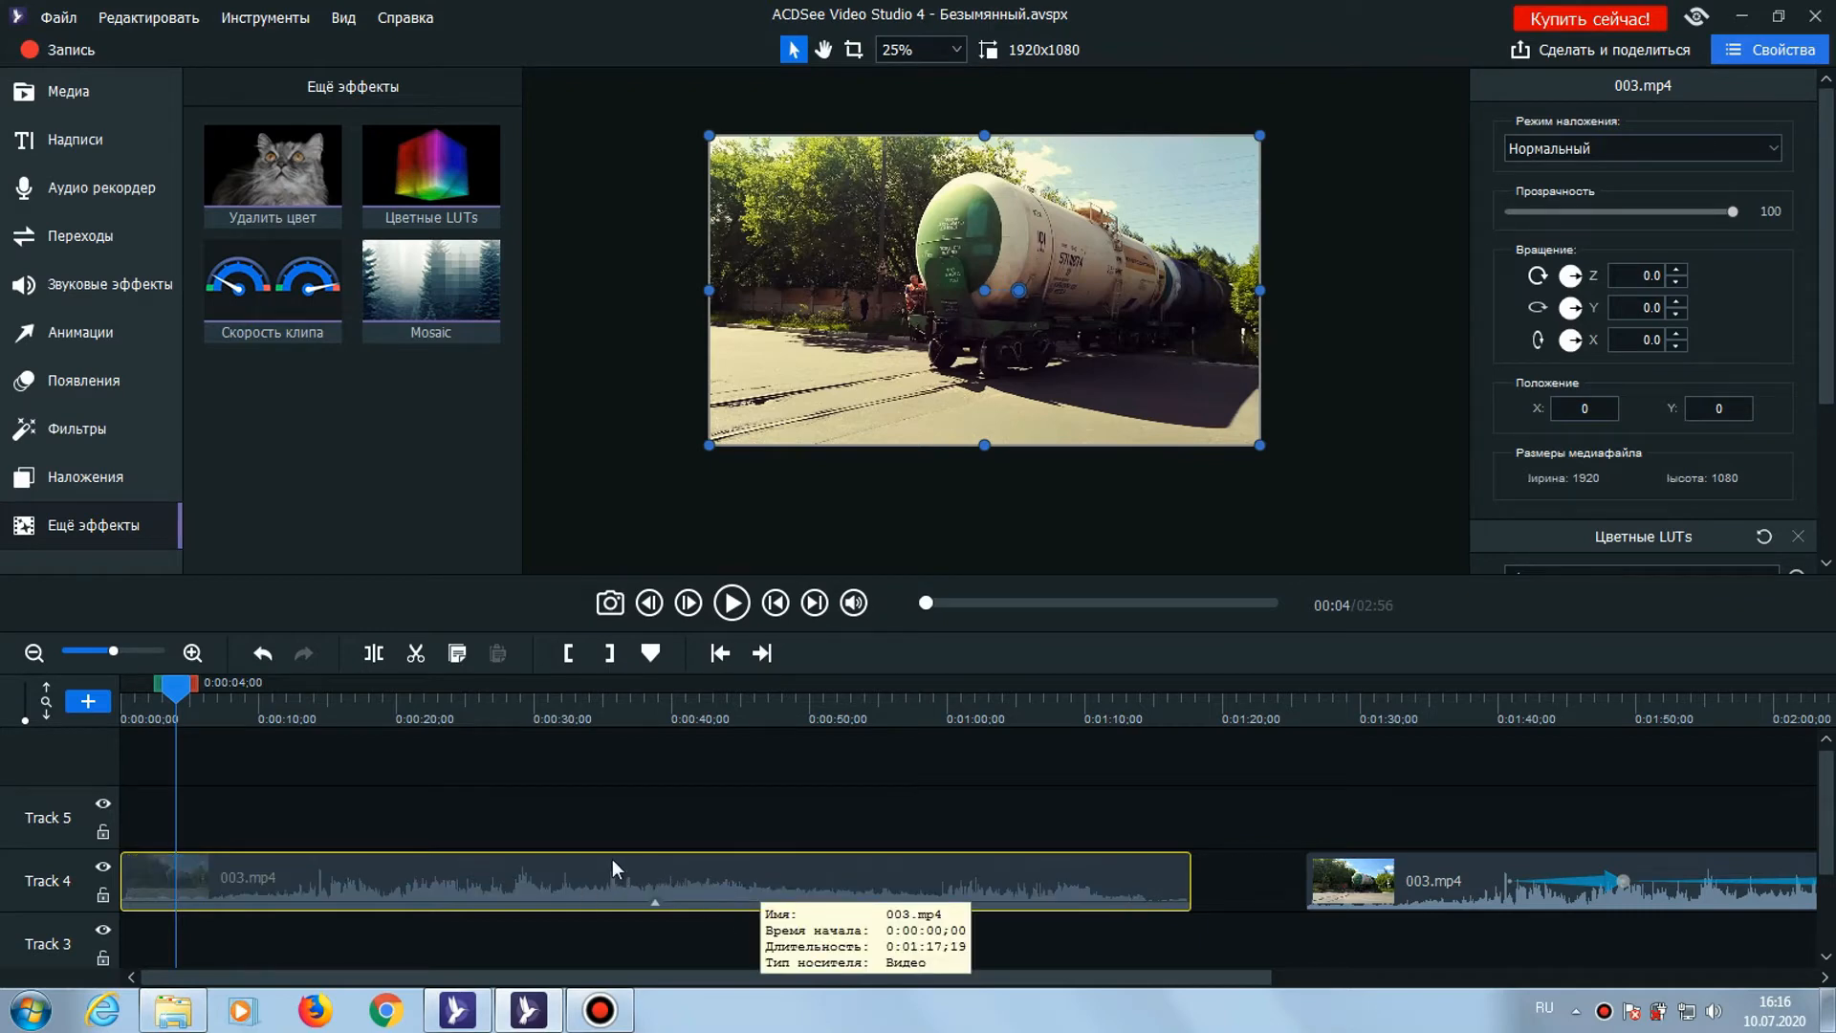
scroll(1788, 411, "down", 3)
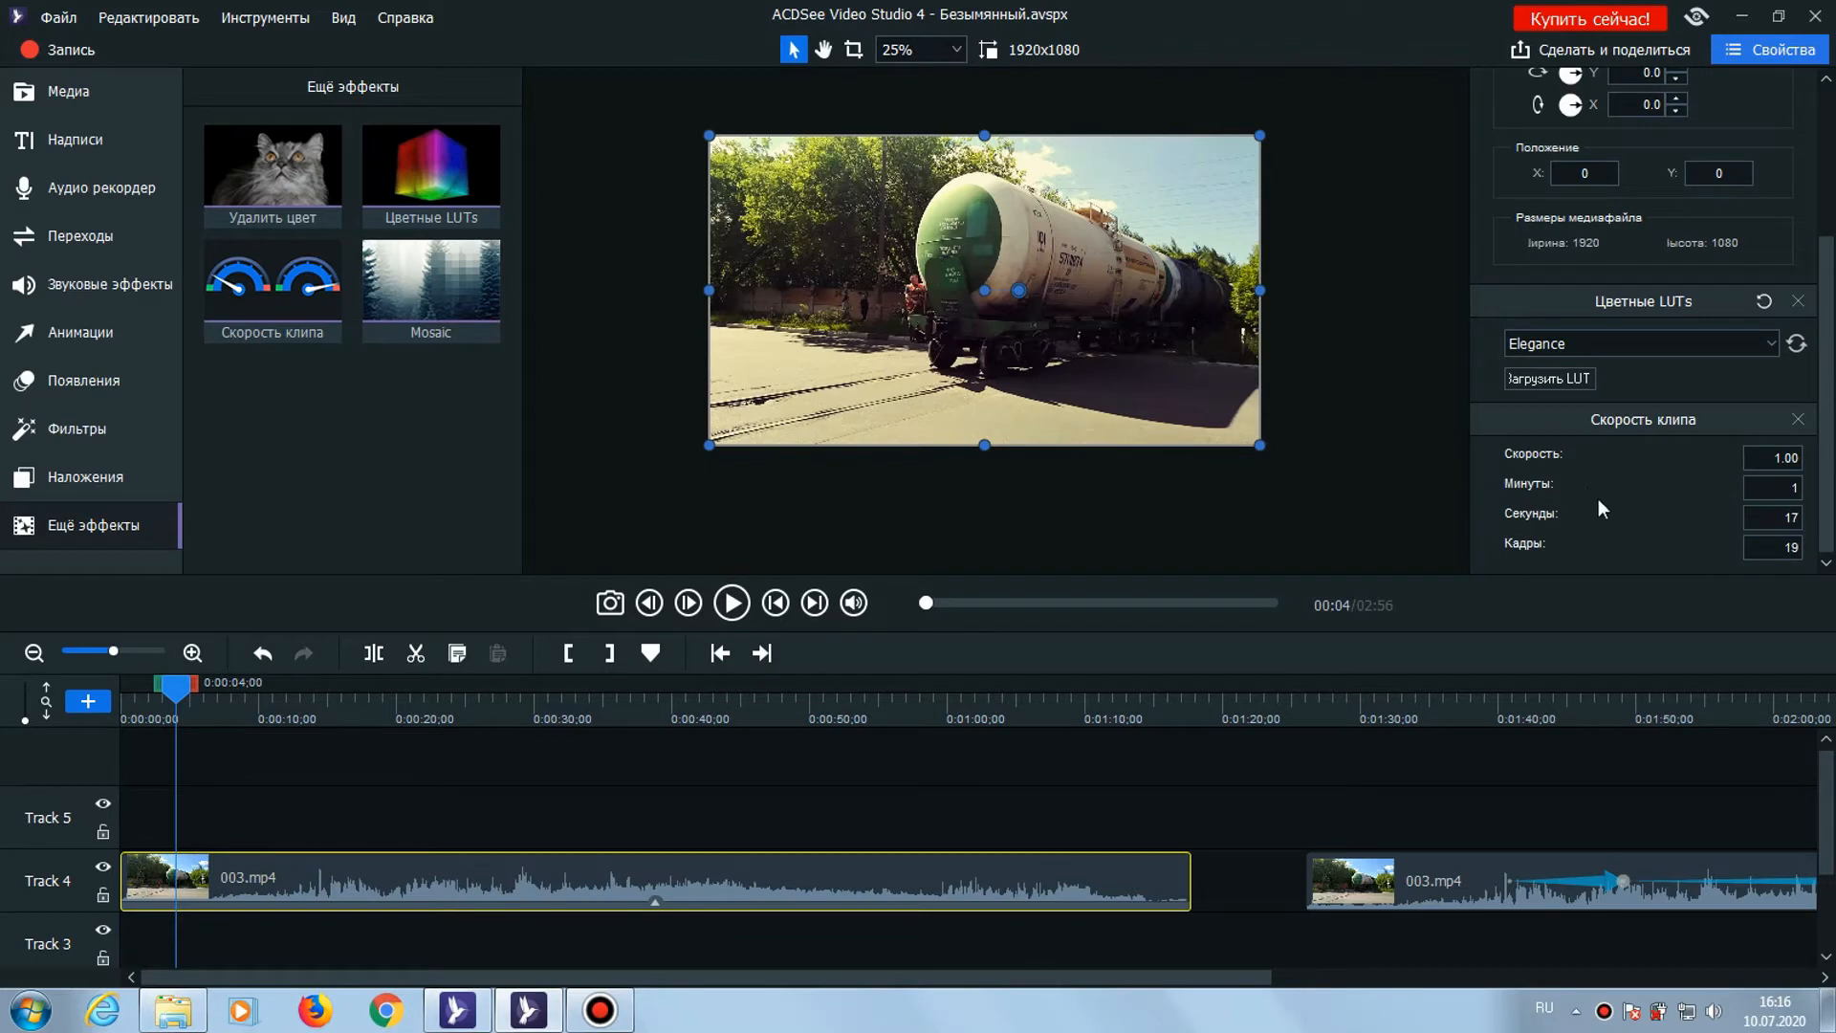
left_click(1756, 458)
type("2")
key("Return")
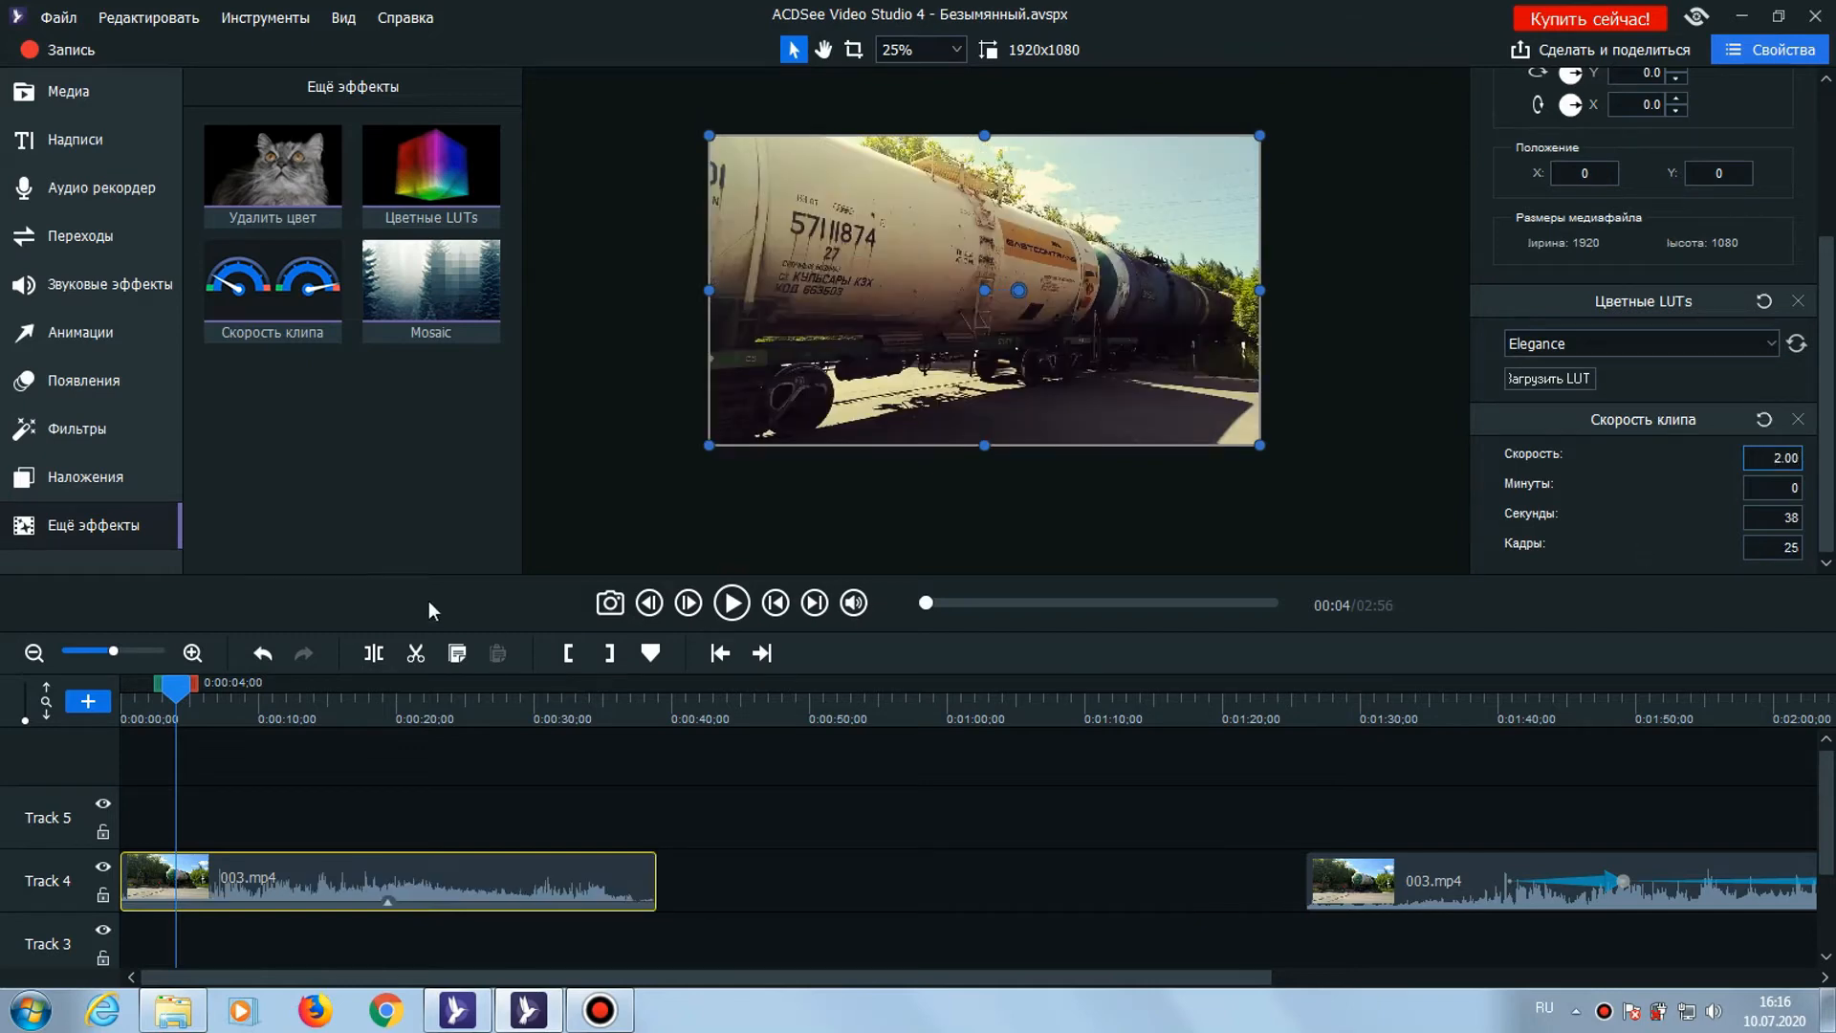
left_click_drag(177, 694, 523, 685)
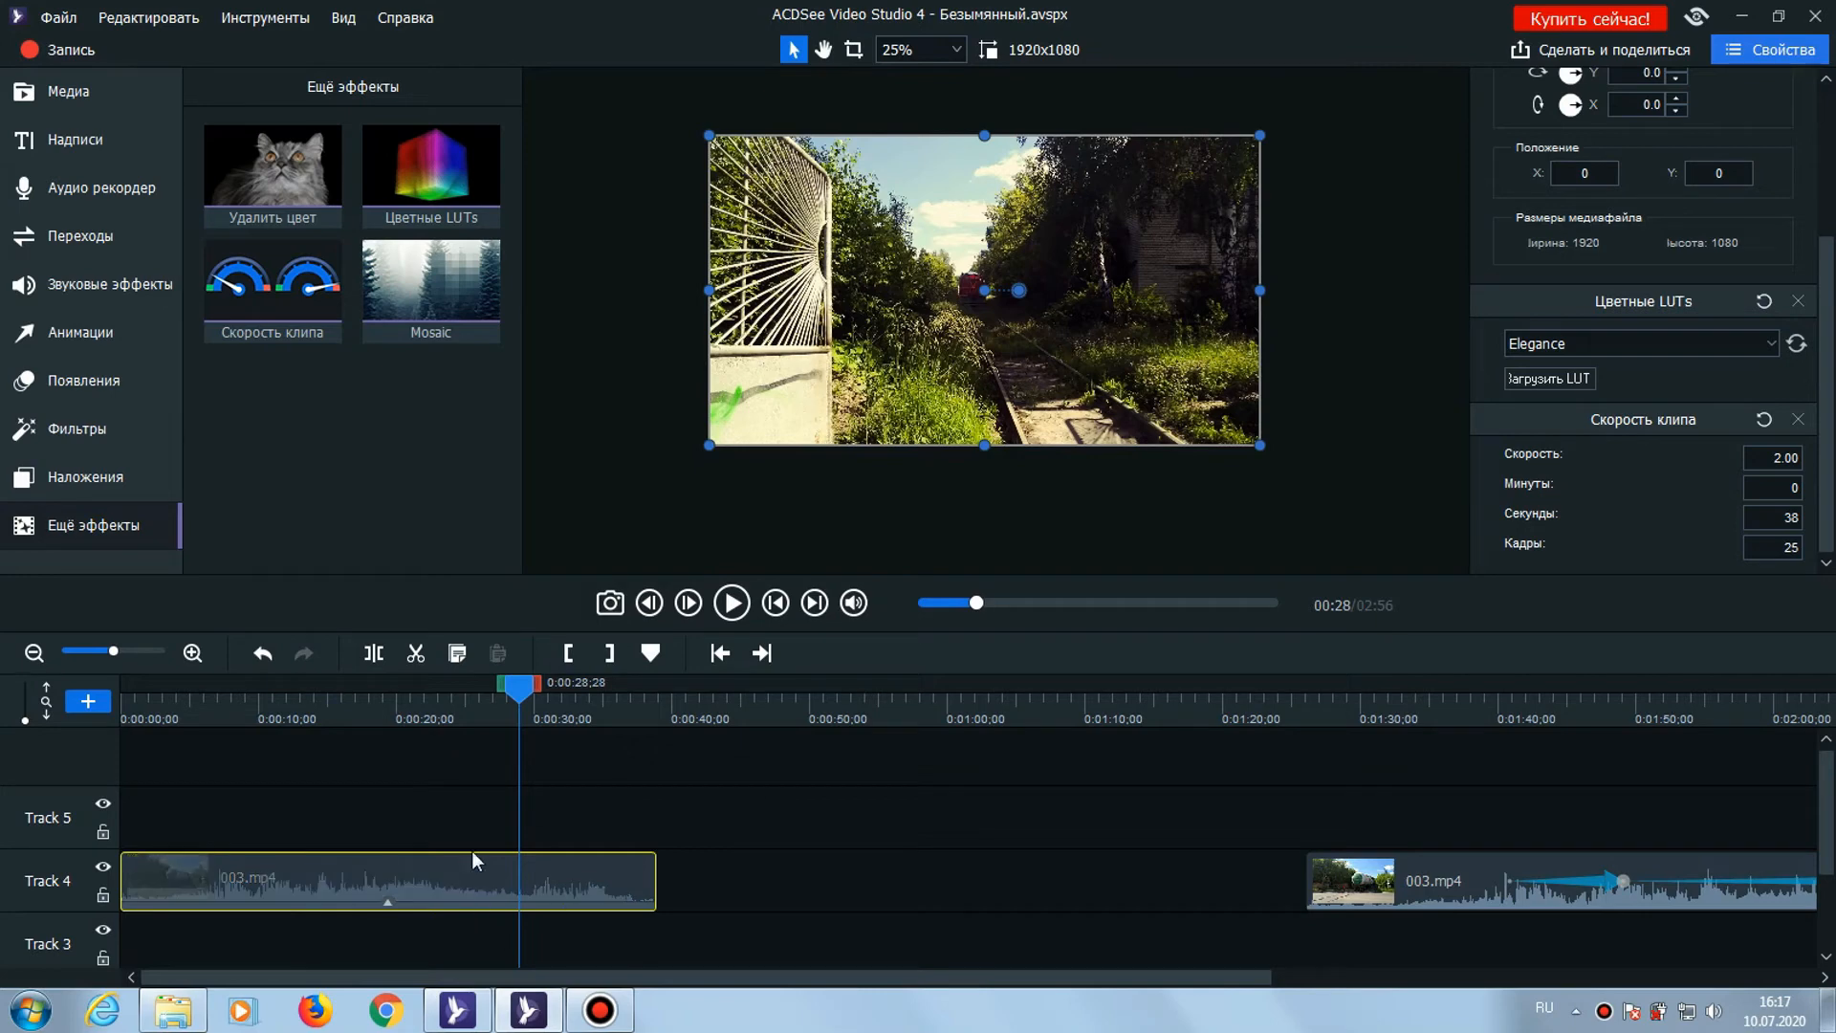
Add the Mosaic effect to Track 5 at about 0:00:19 and place its frame over the tank wagon's number visible at 0:00:07
left_click_drag(432, 287, 440, 817)
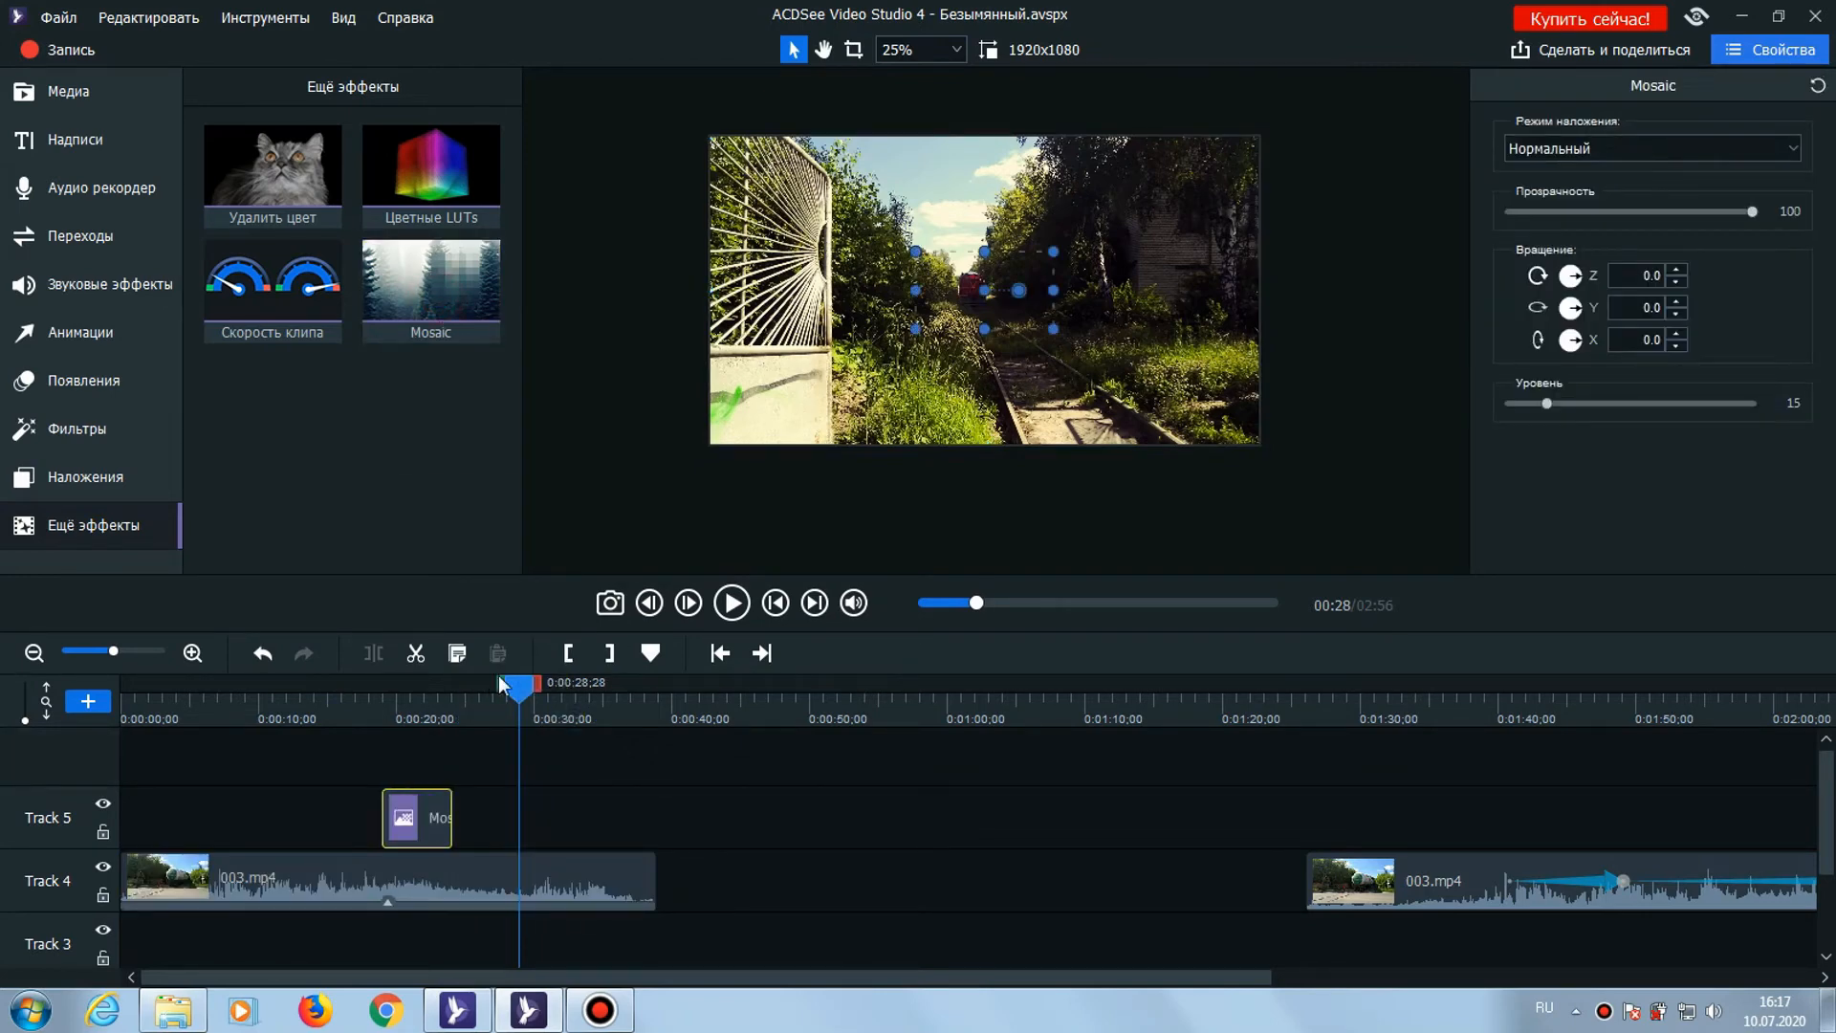
left_click(424, 710)
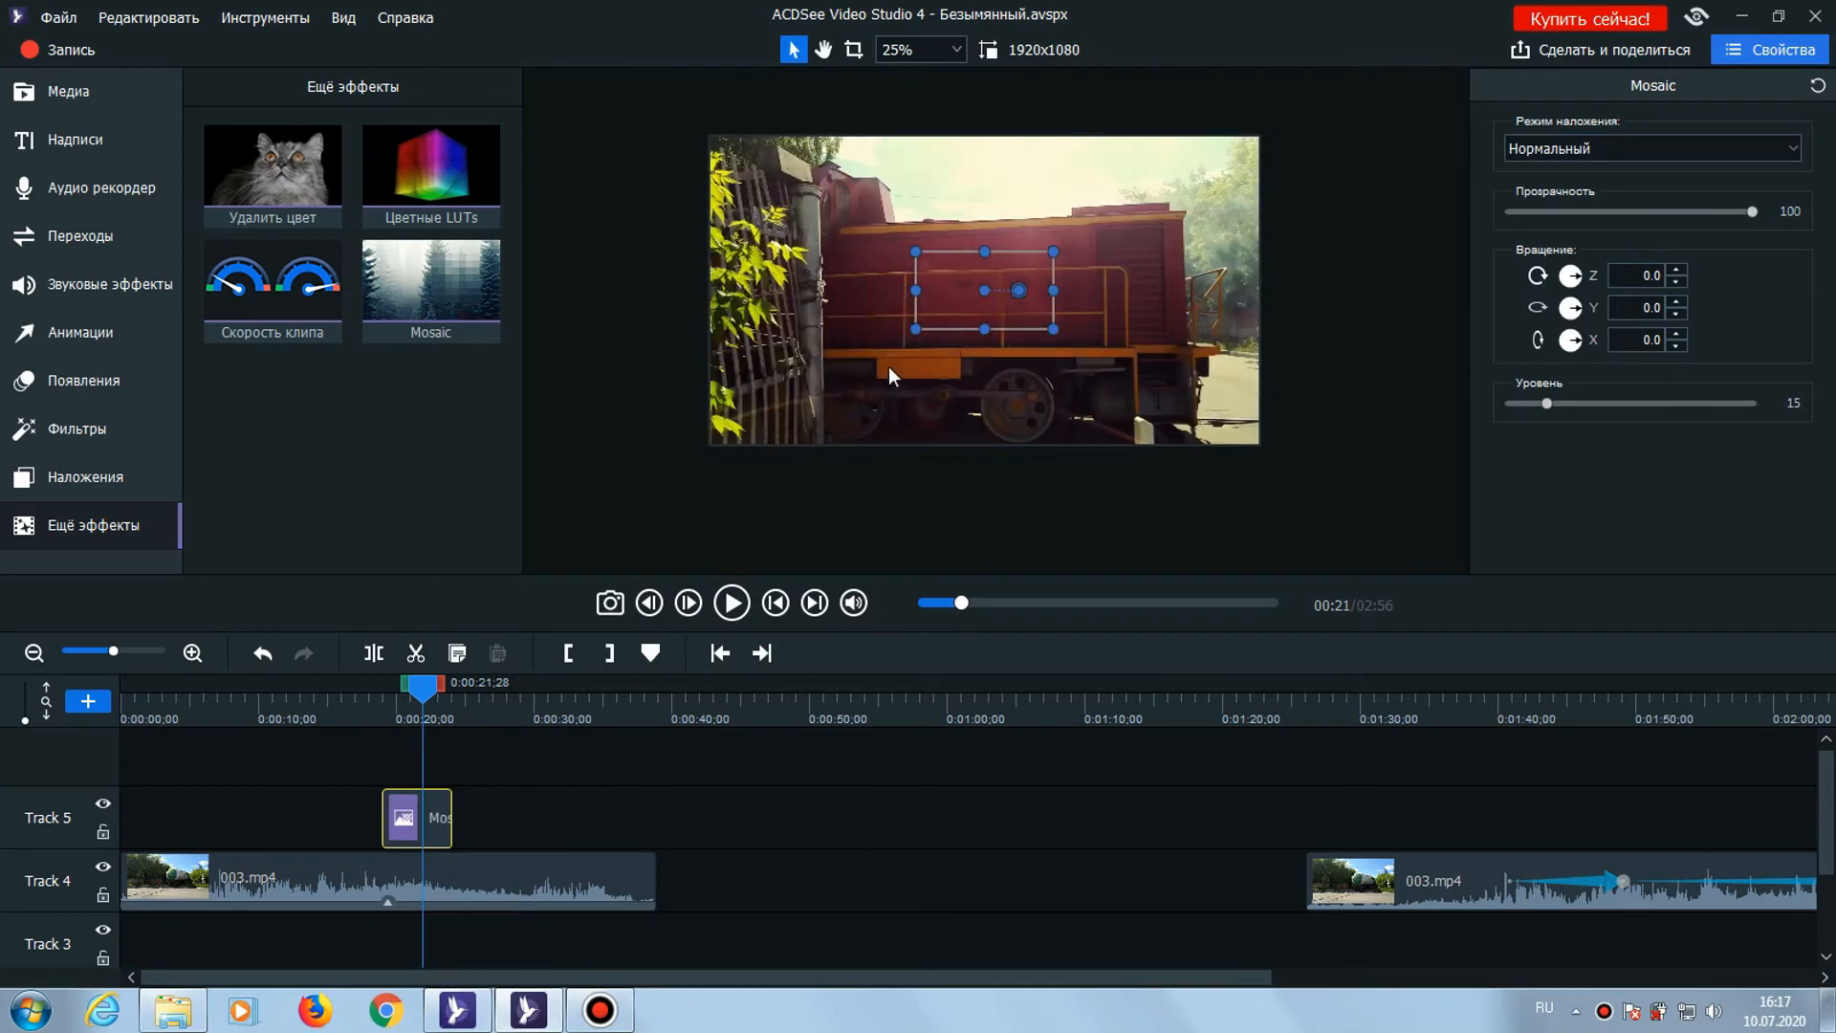
left_click_drag(419, 685, 221, 708)
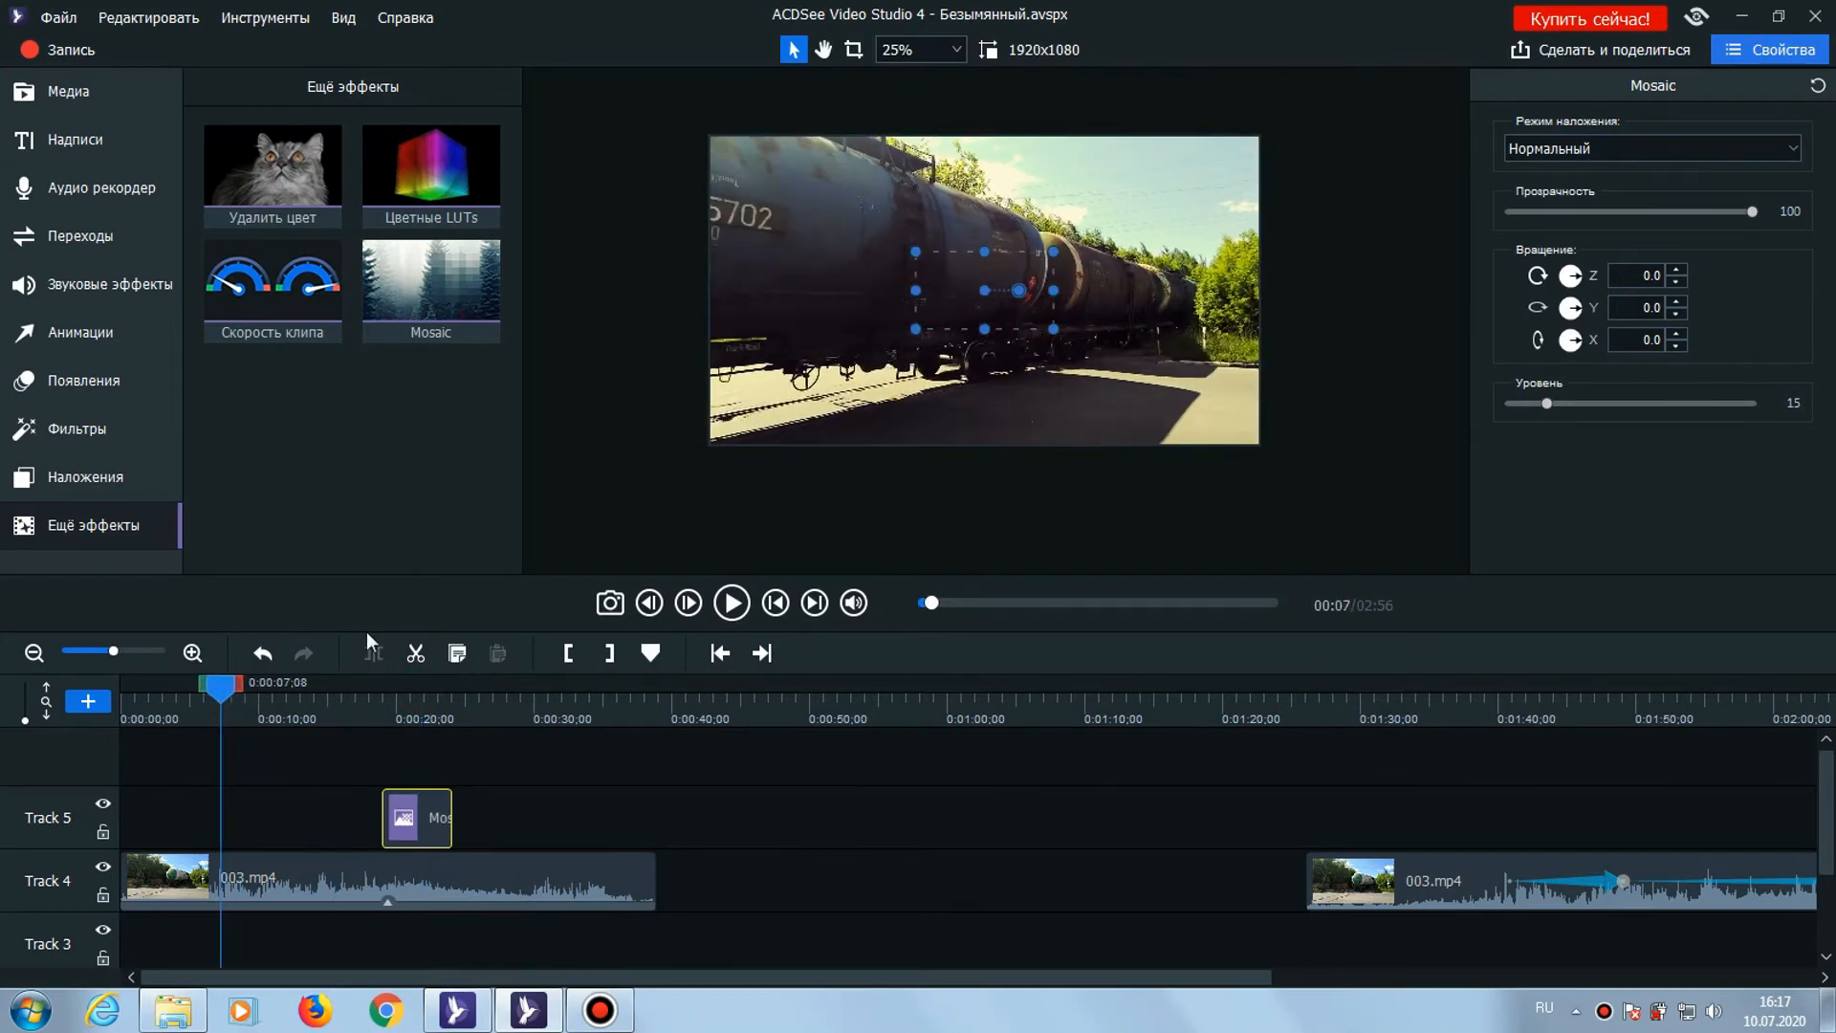
left_click_drag(970, 281, 953, 258)
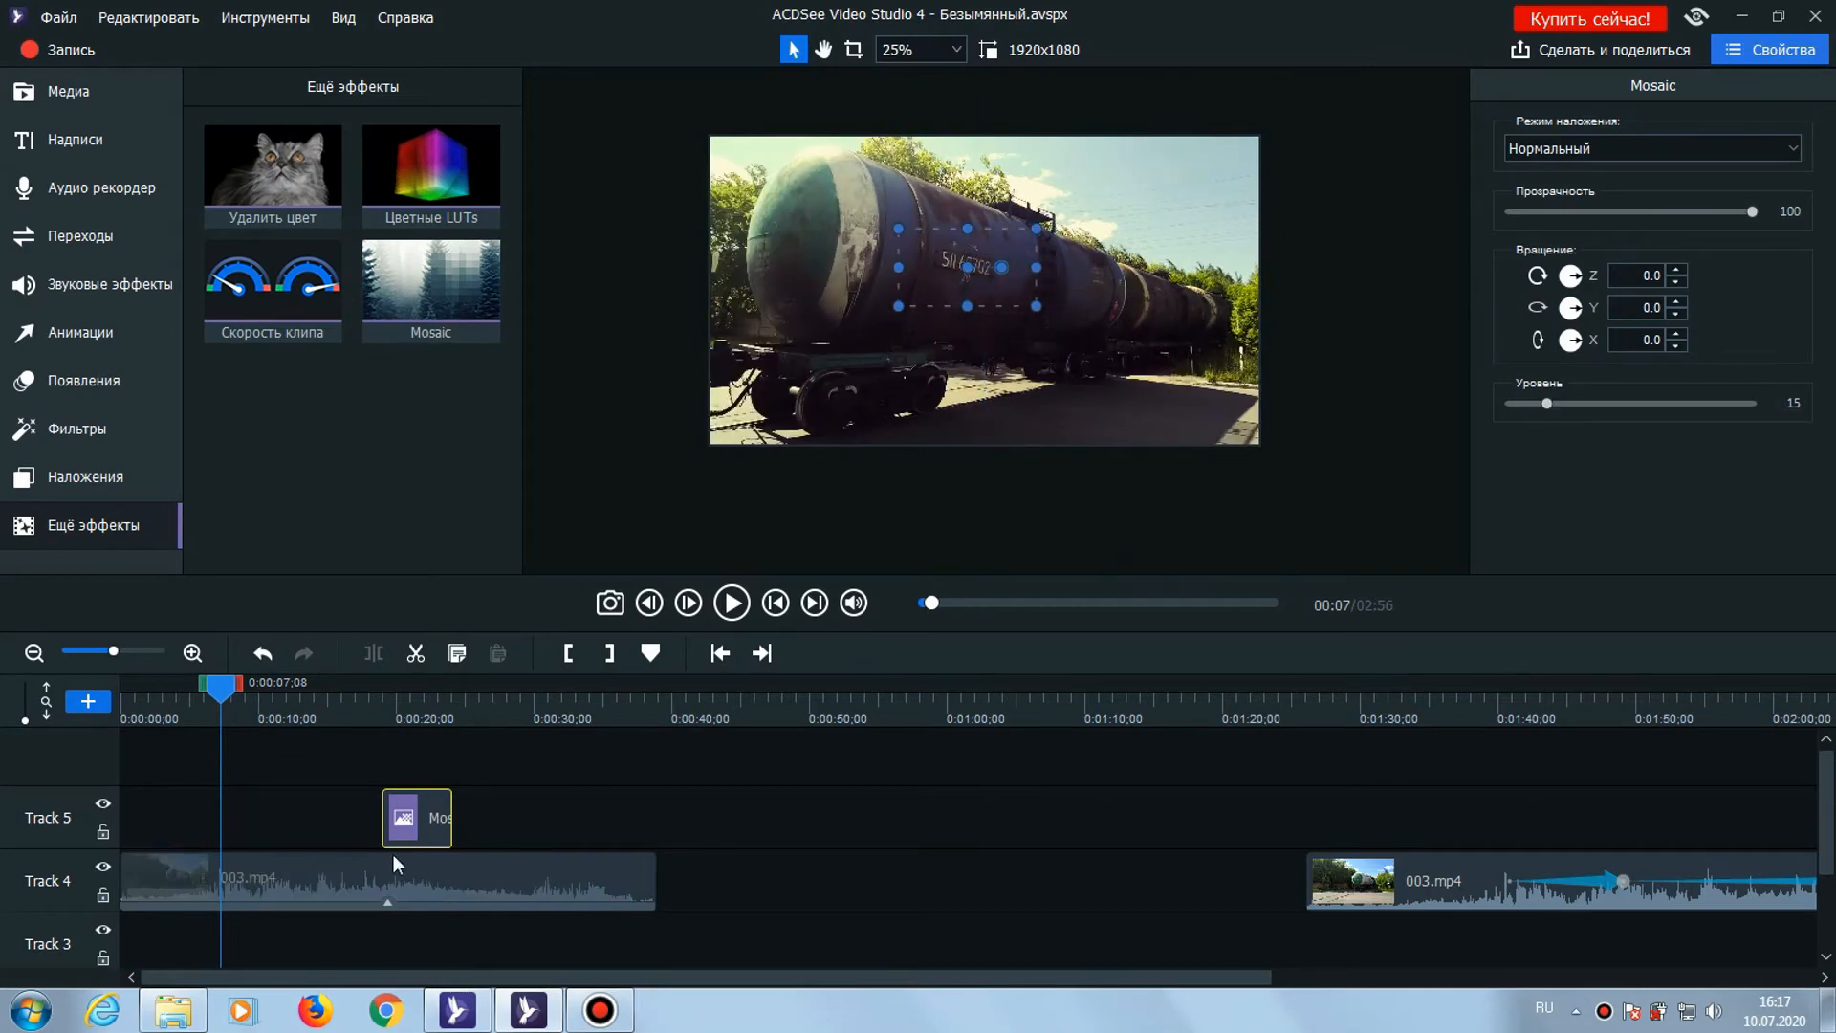
Extend the Mosaic clip's beginning, set its level to 39 and shift it to start at about 0:00:03
left_click_drag(384, 819, 191, 824)
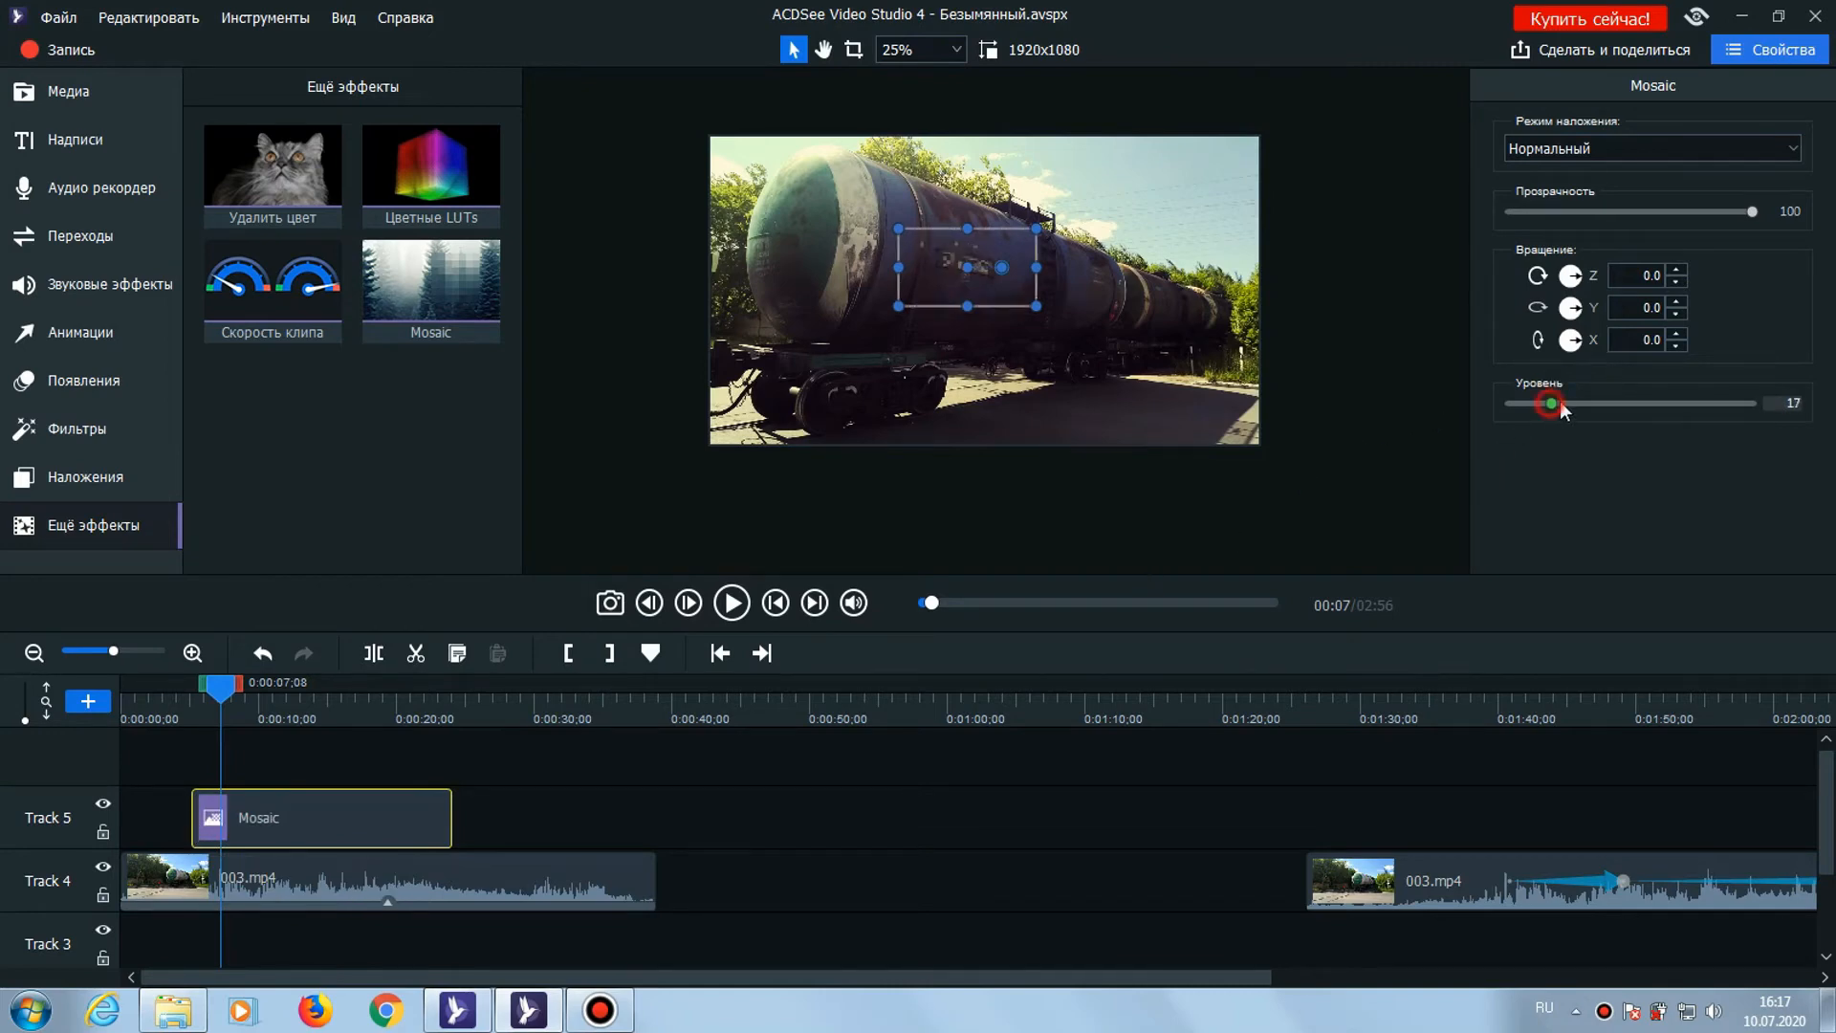
left_click_drag(1559, 400, 1598, 409)
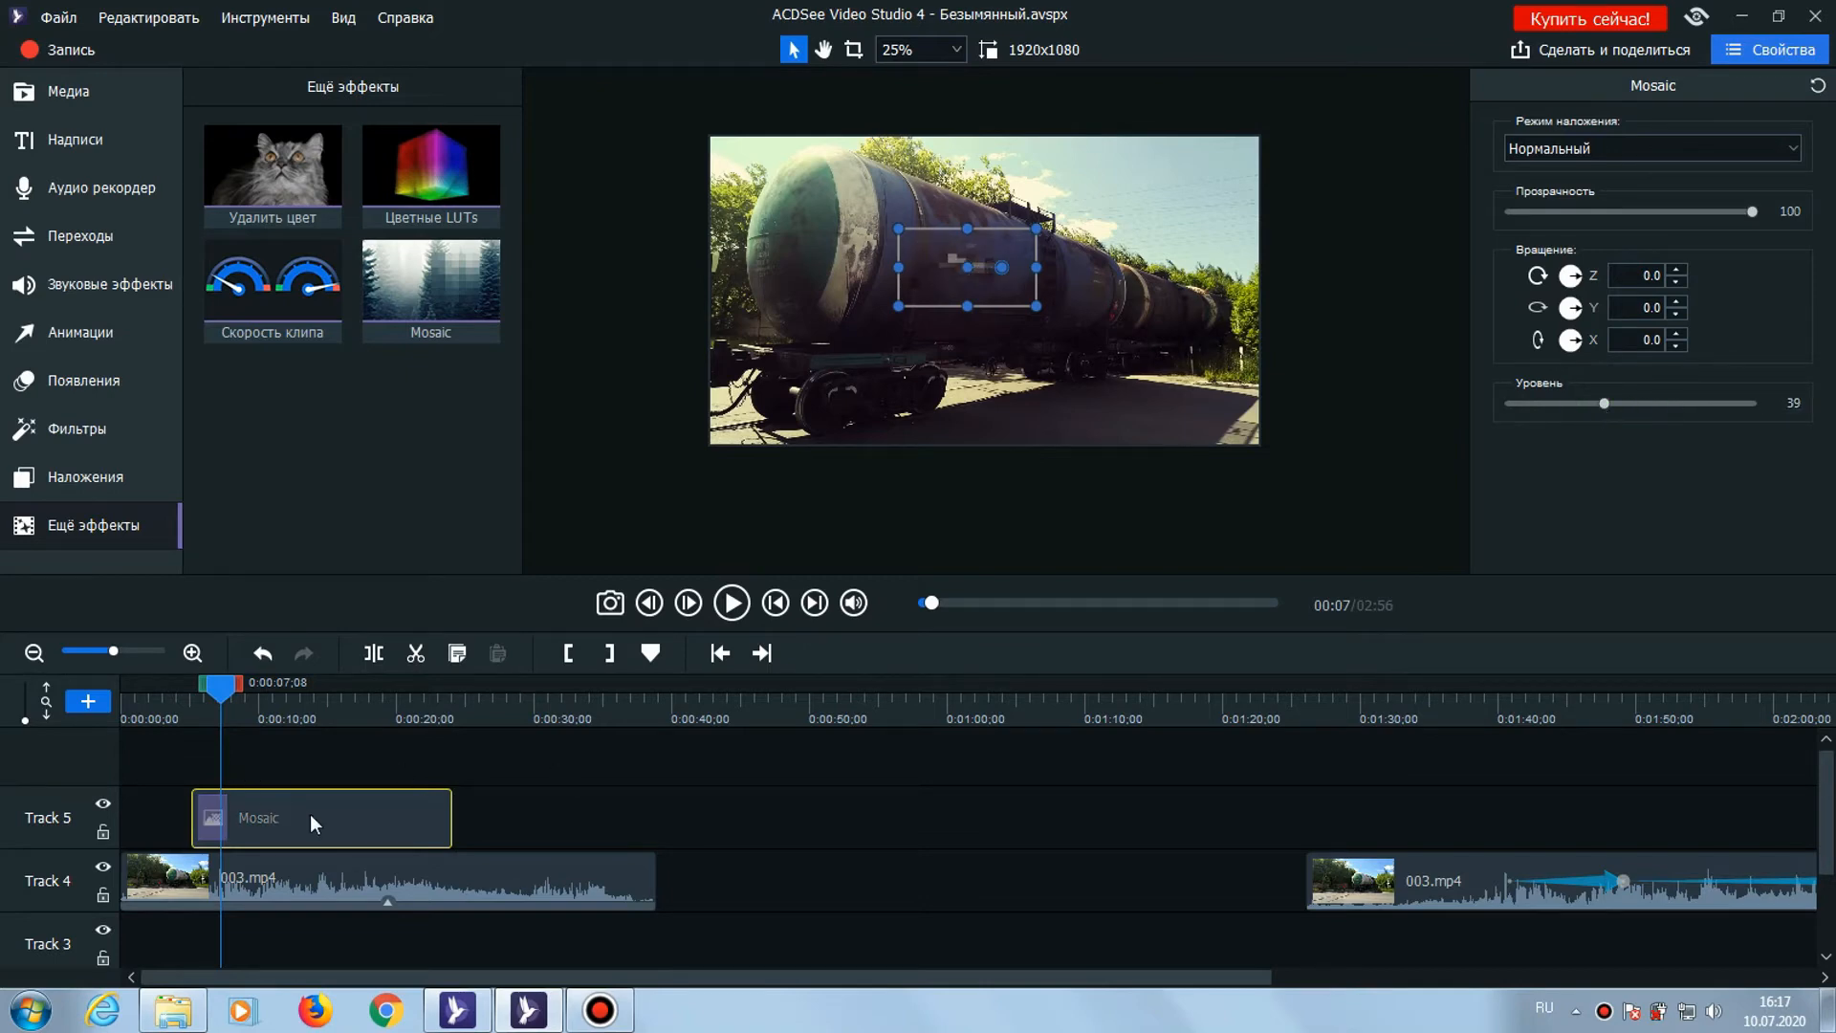
mouse_move(311, 816)
left_mouse_down()
mouse_move(630, 811)
mouse_move(256, 811)
mouse_move(287, 806)
left_mouse_up()
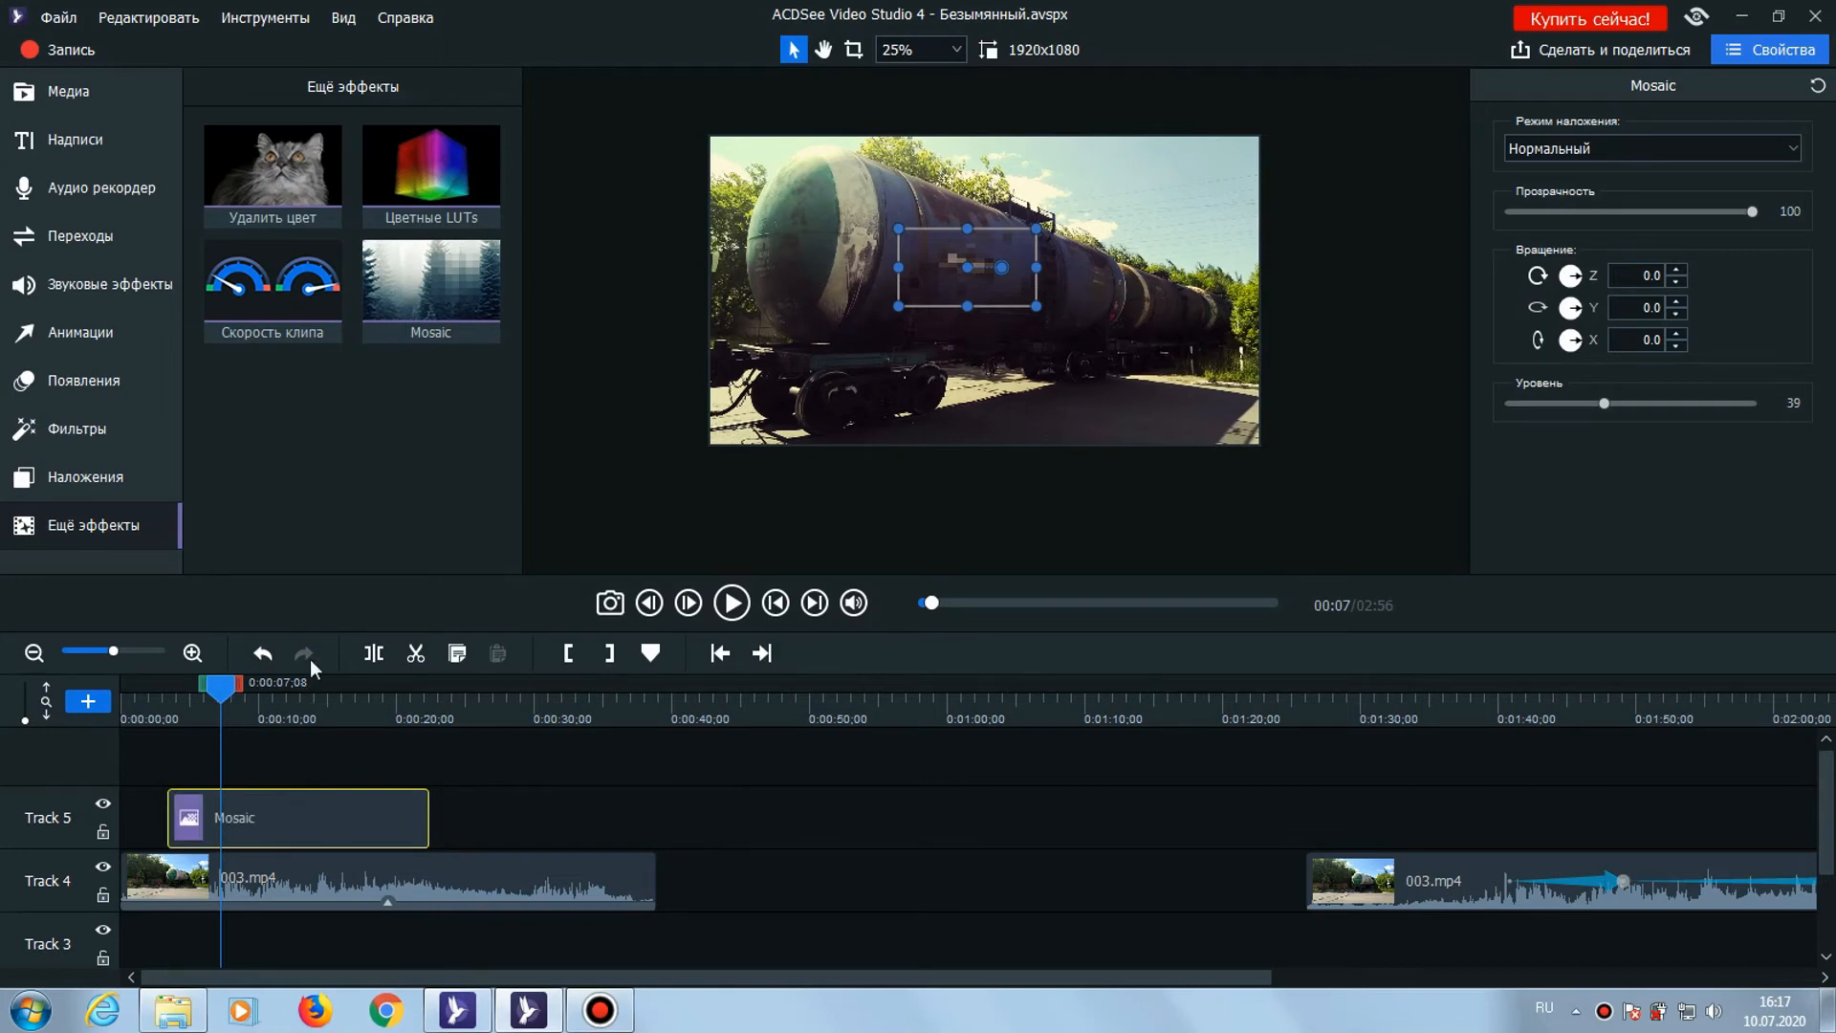
Move the Mosaic clip from Track 5 to the empty stretch of Track 4, starting at about 0:00:44
left_click_drag(349, 808, 911, 843)
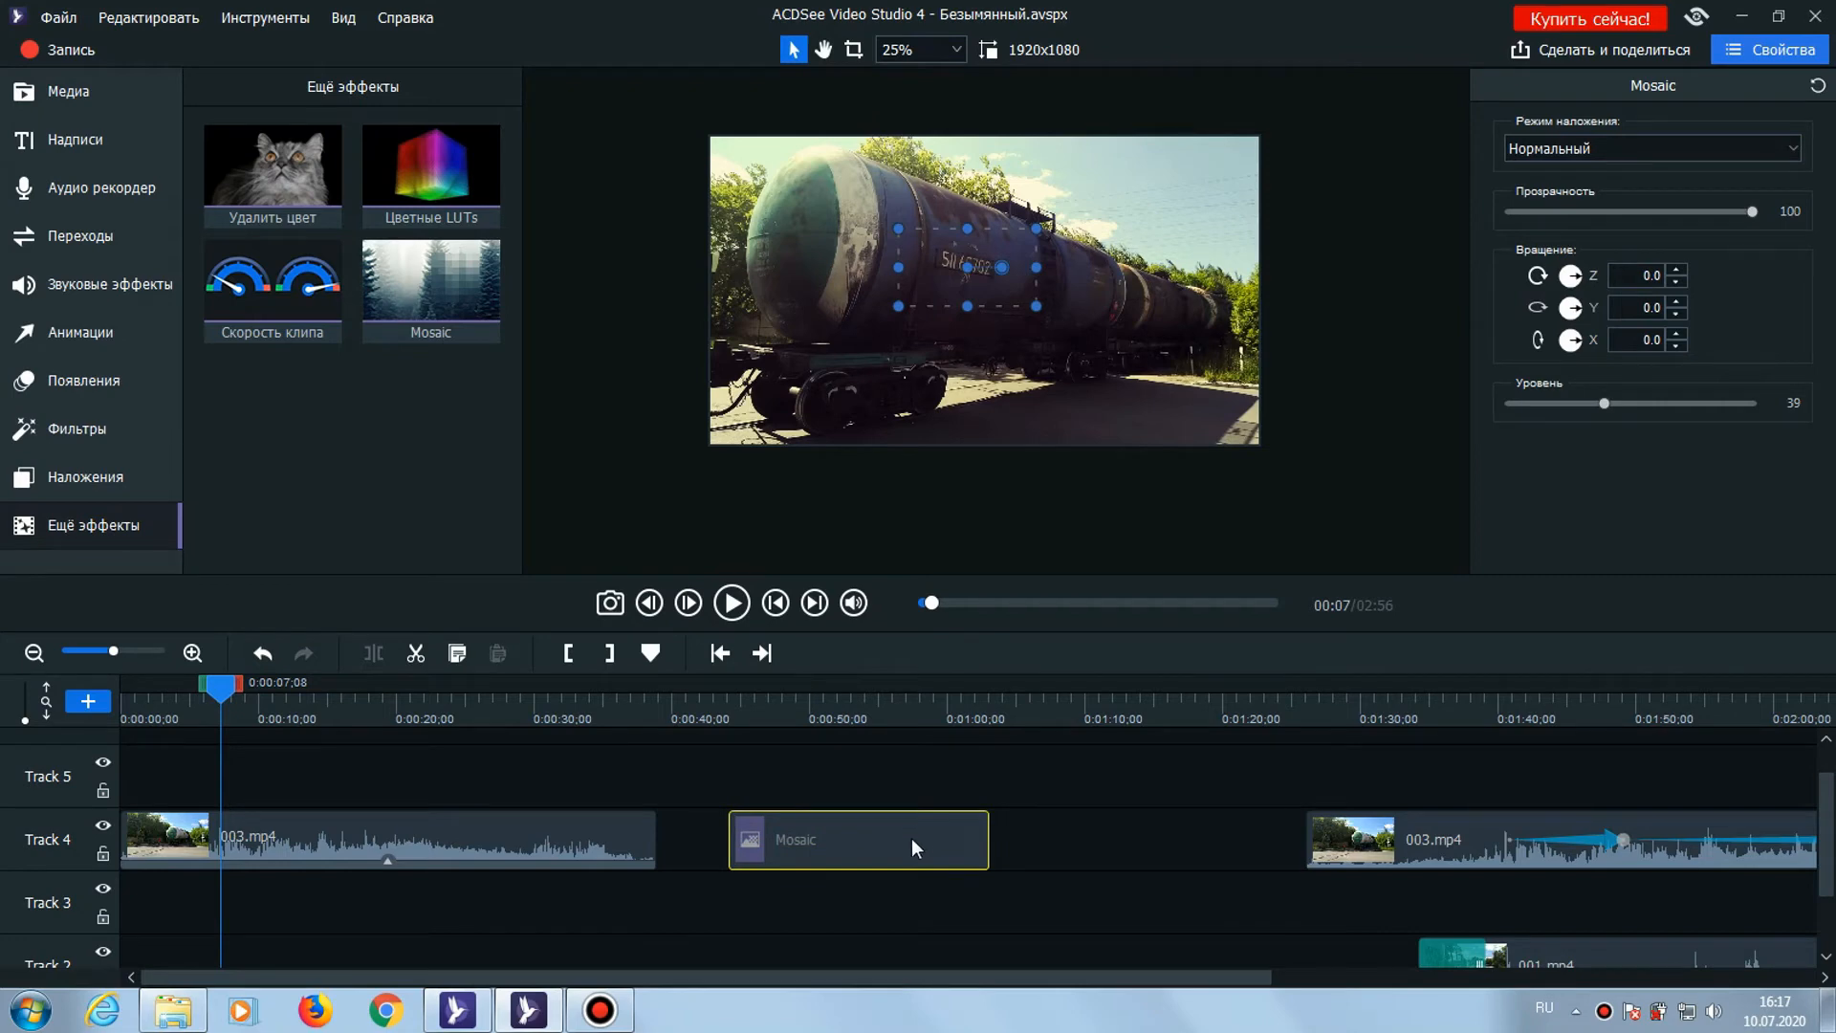
left_click(89, 335)
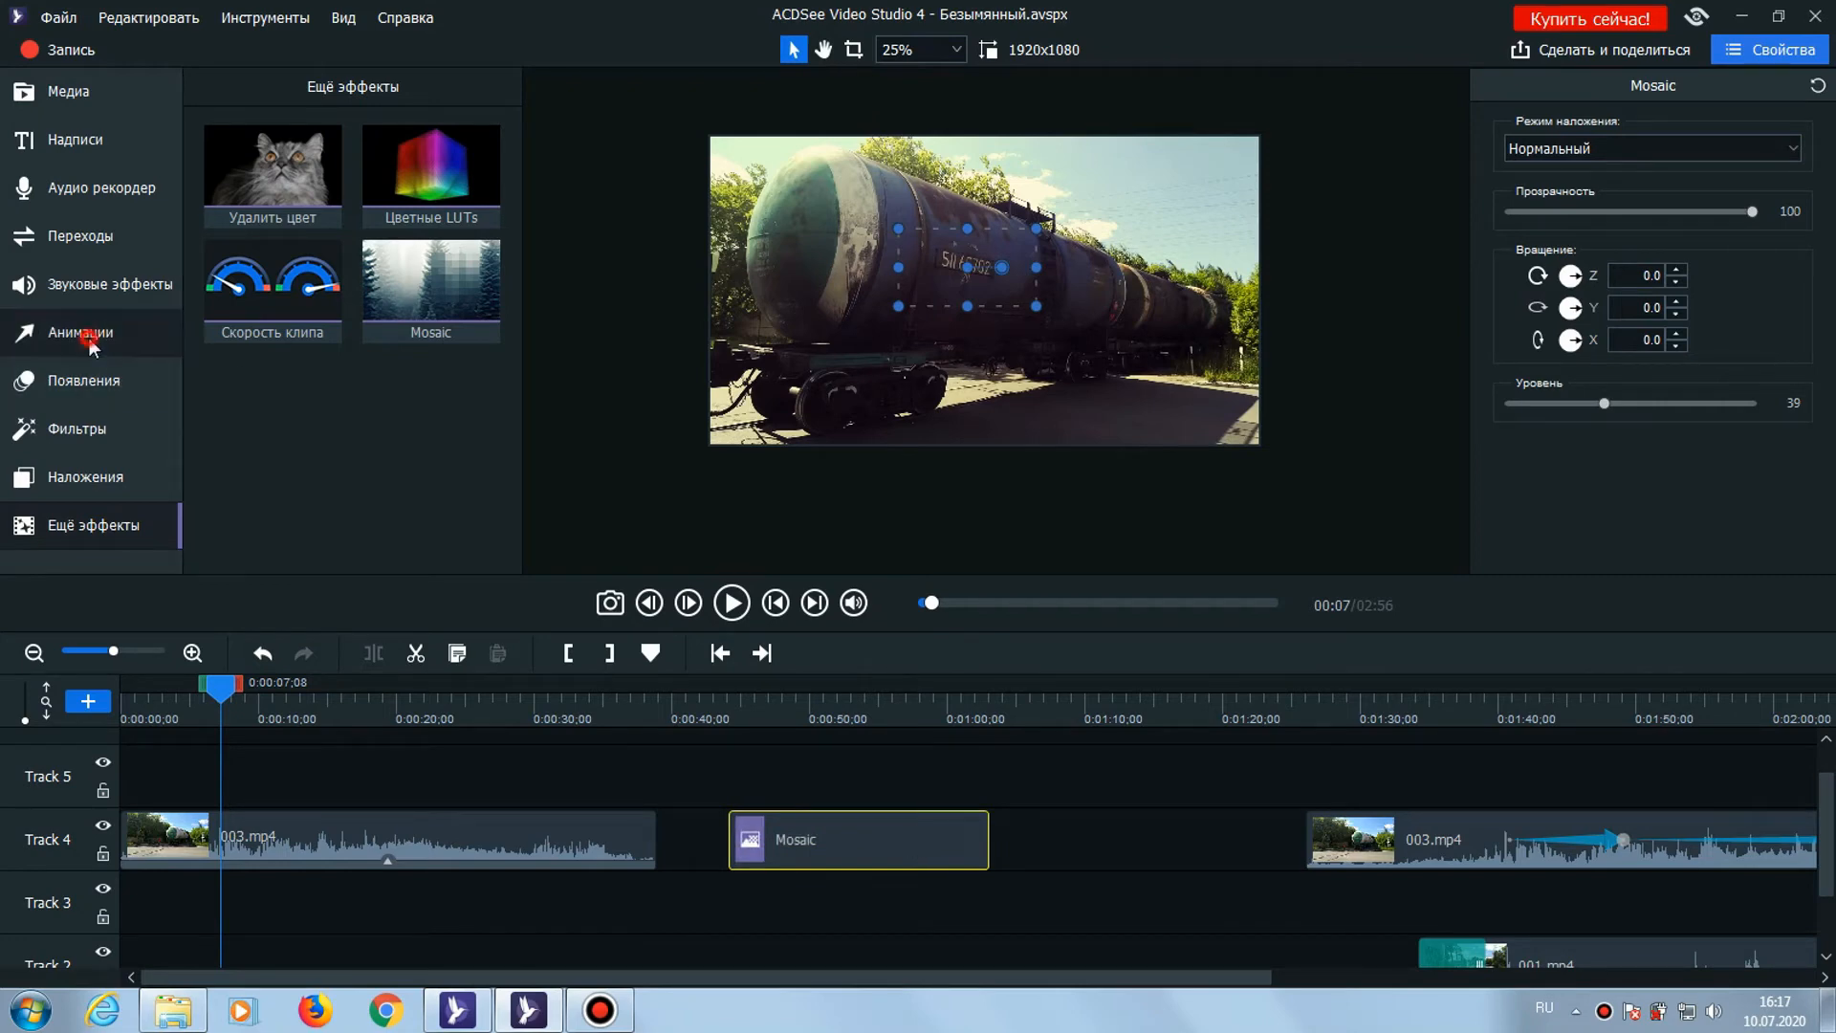
left_click(88, 388)
left_click(83, 476)
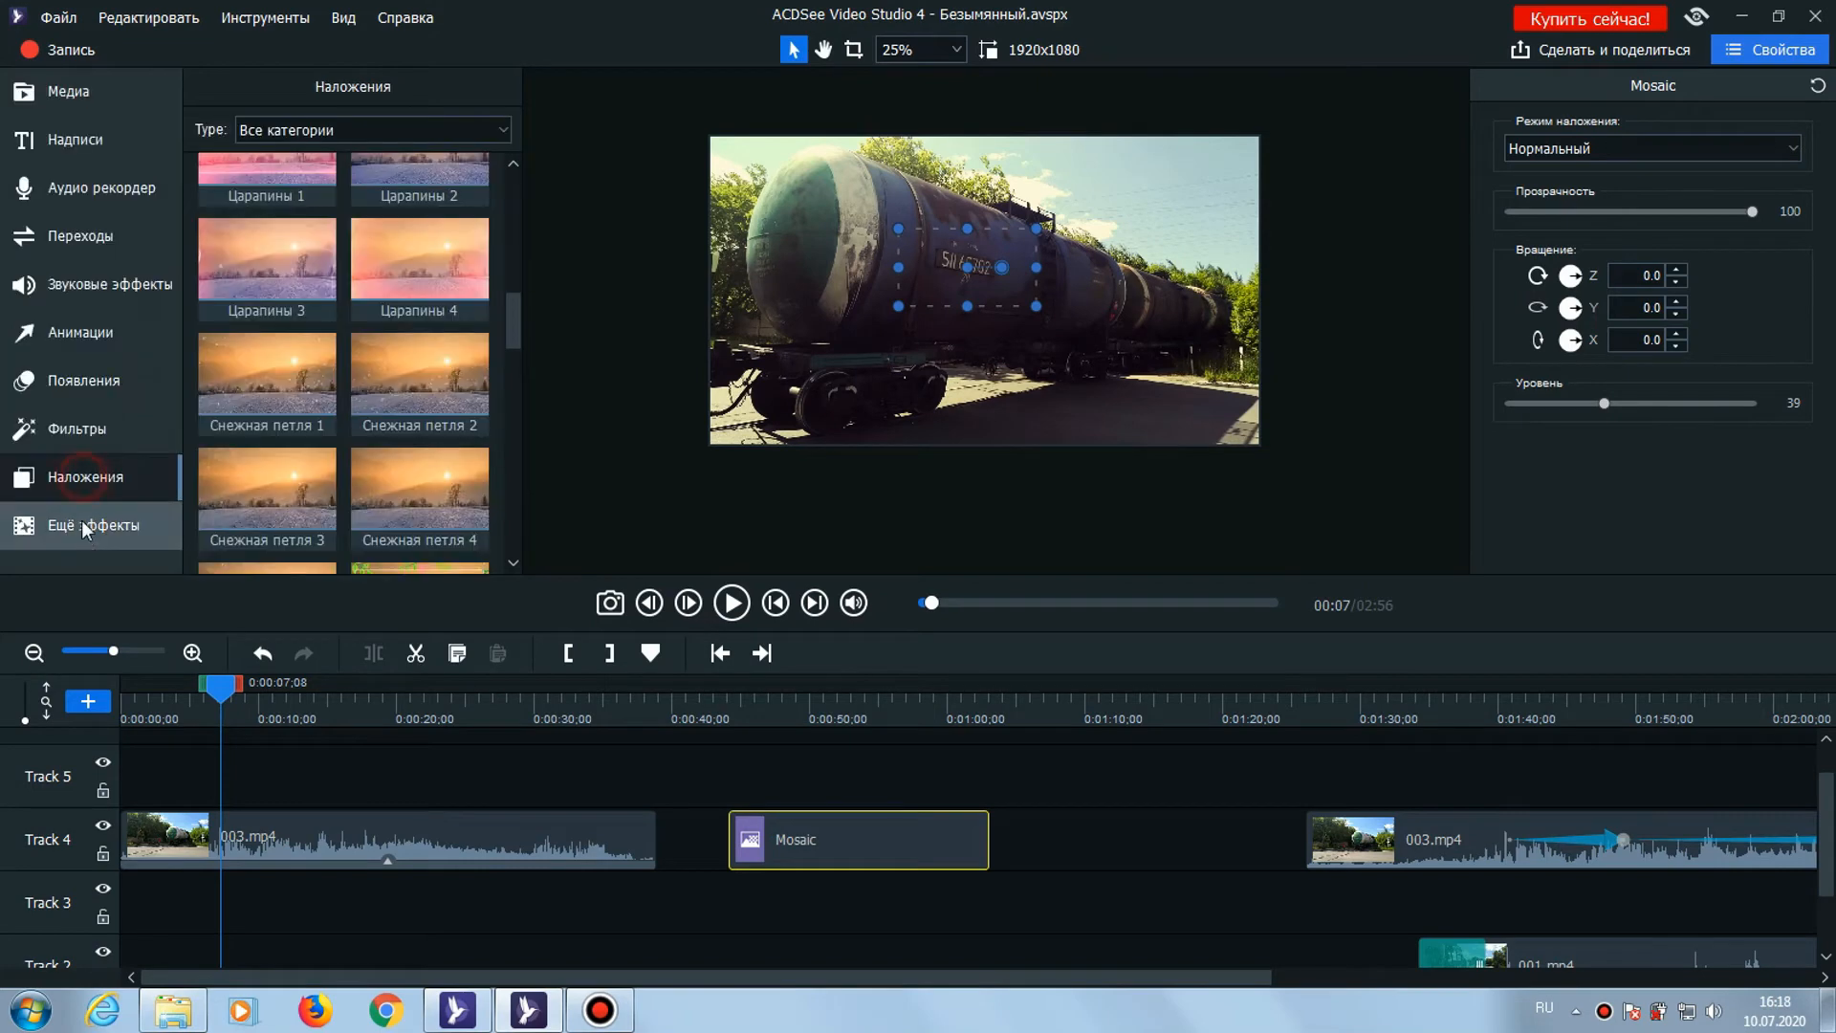
left_click(79, 532)
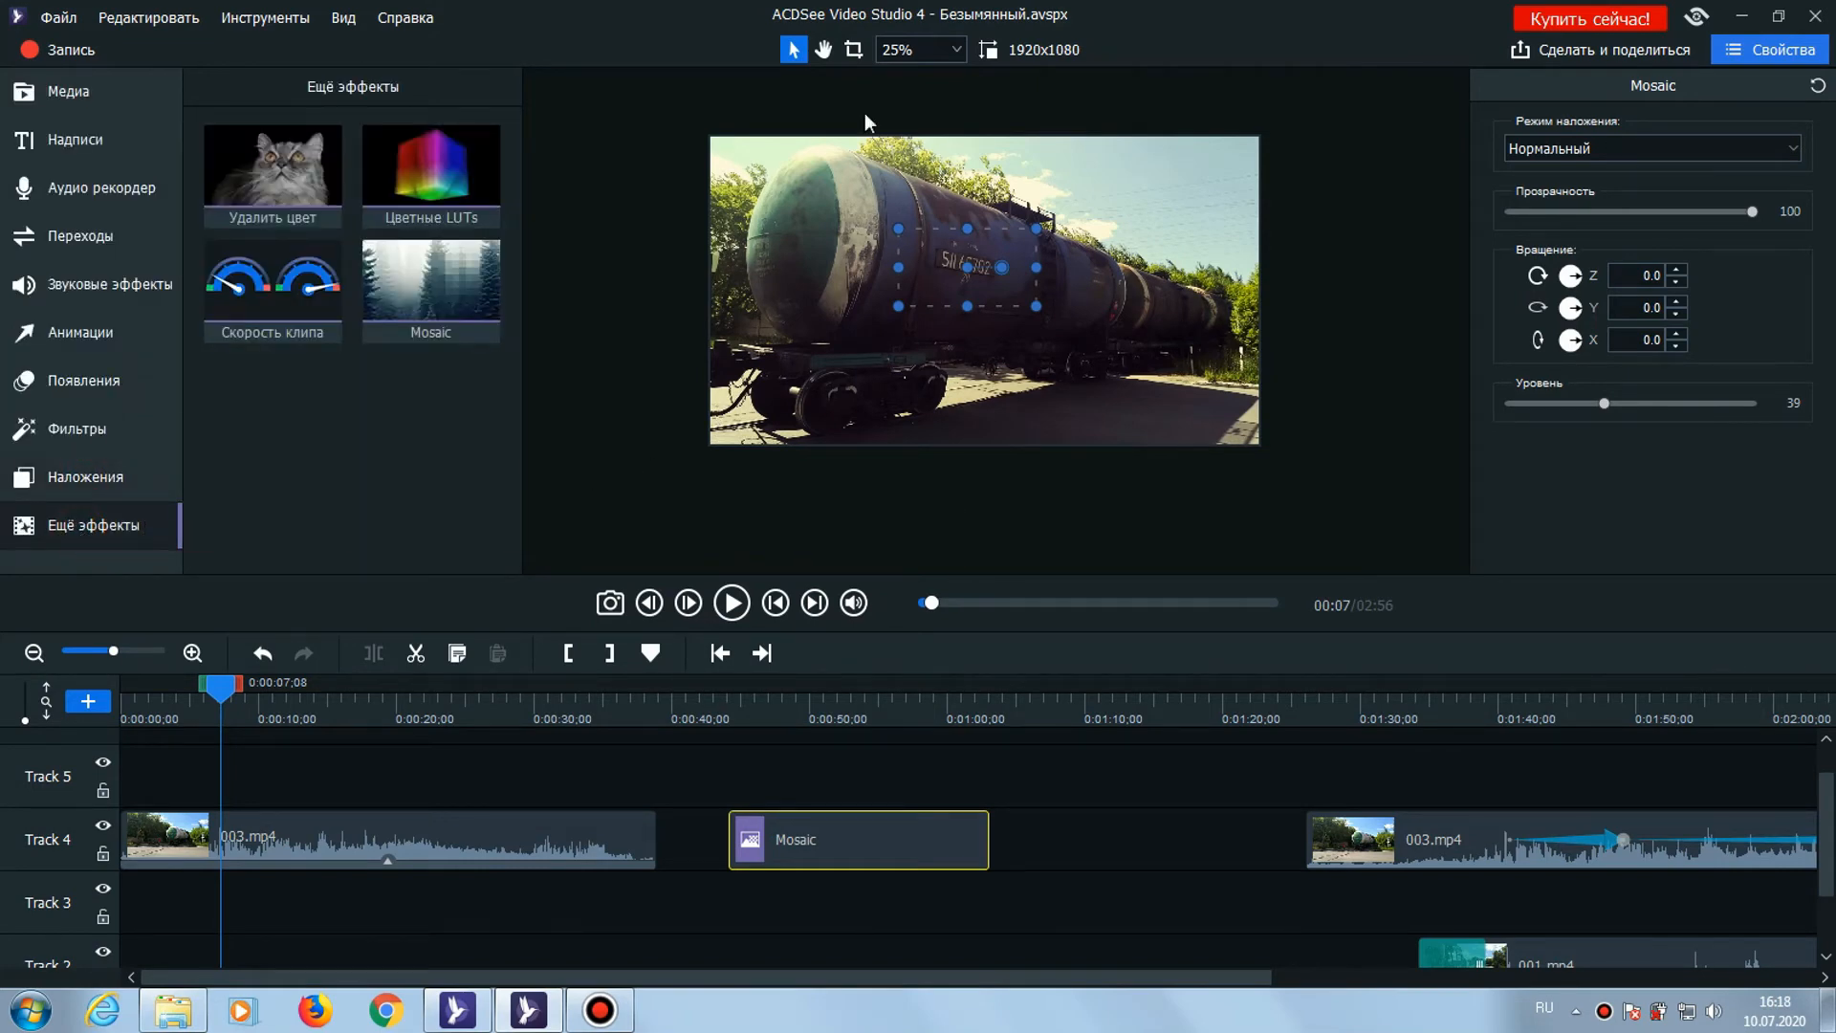
Shrink the first 003.mp4 clip's picture to about 628 × 355 at the frame's left edge and crop it to about 197 × 111
left_click(397, 830)
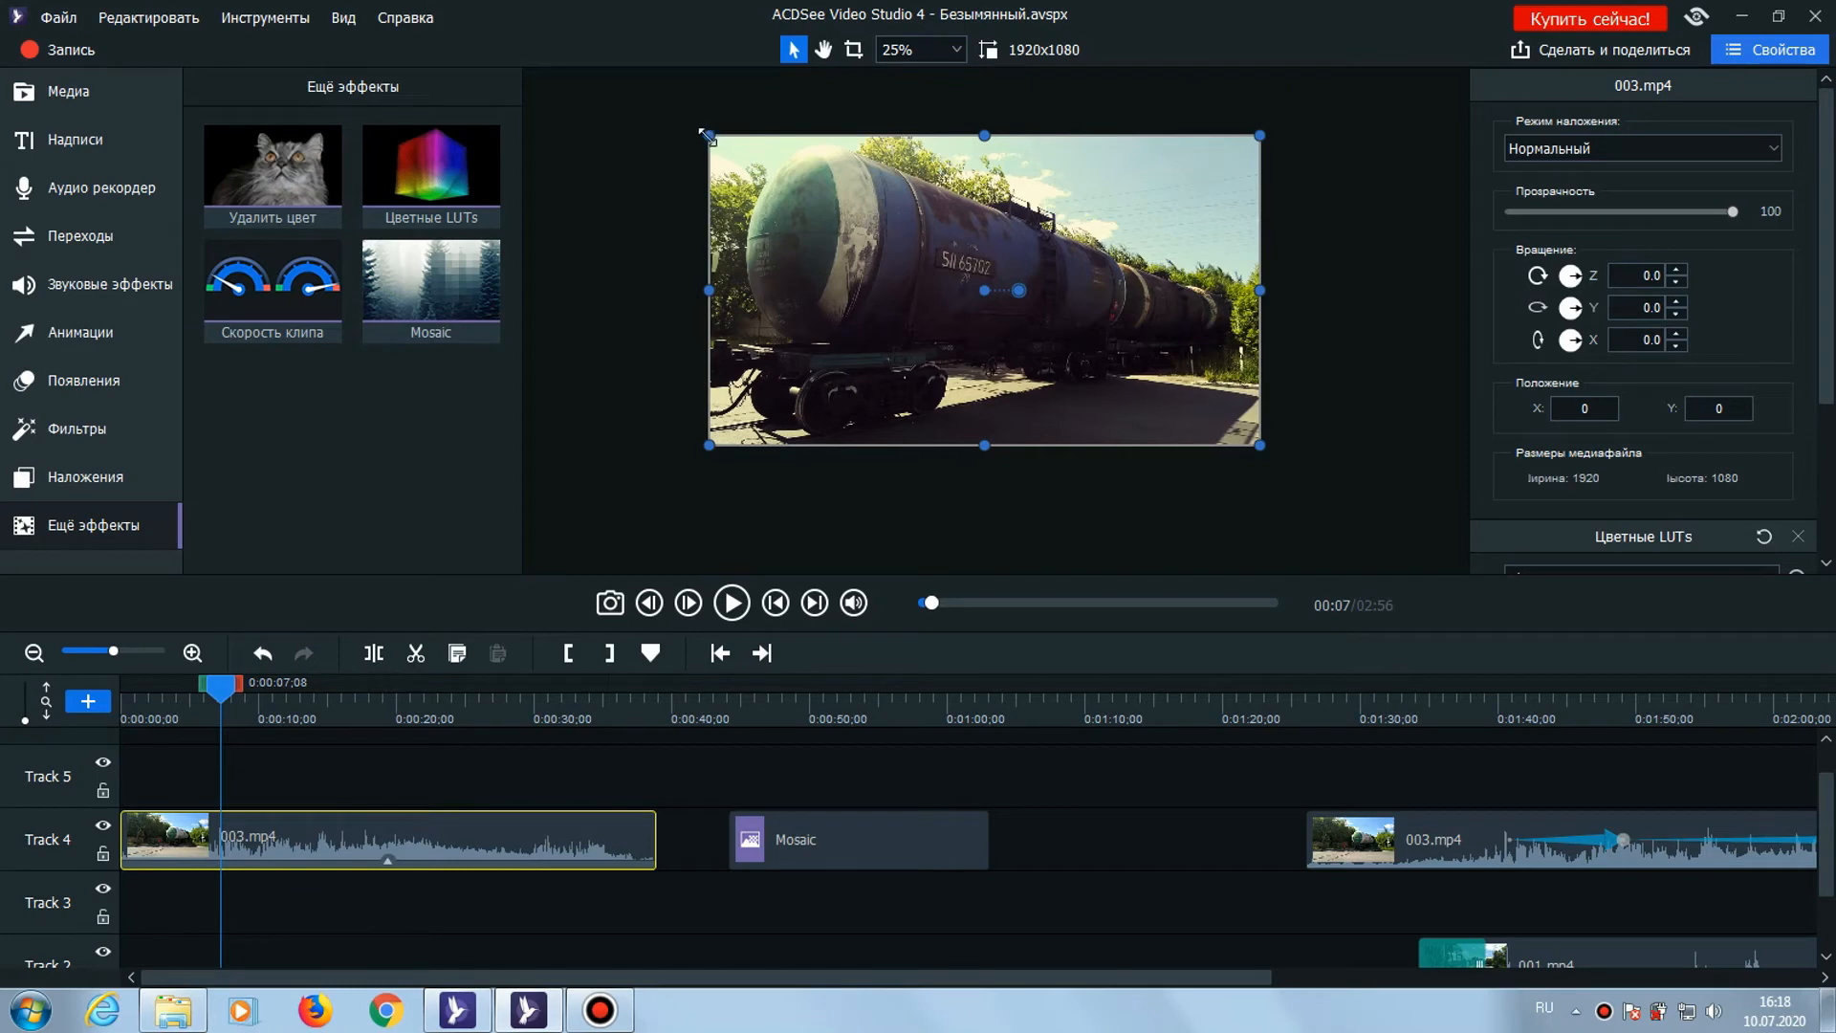
left_click_drag(708, 137, 881, 238)
left_click_drag(1045, 340, 871, 245)
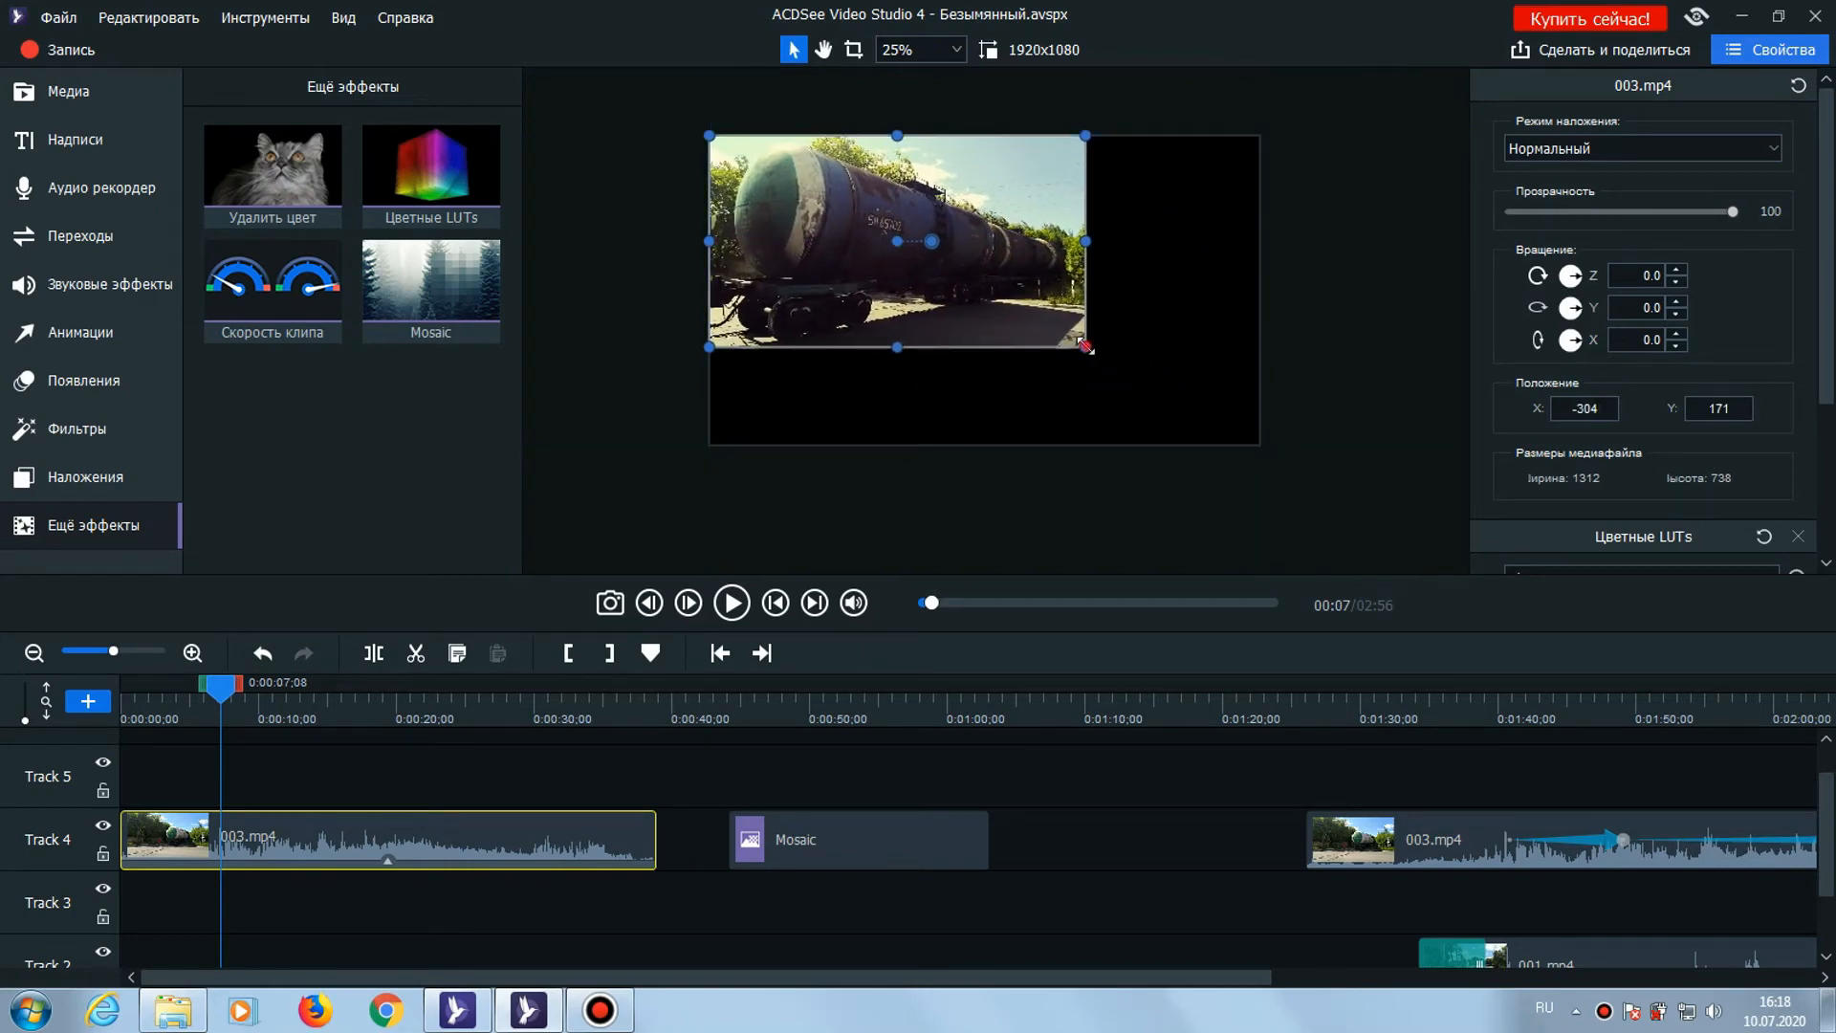
left_click_drag(1087, 348, 889, 238)
left_click_drag(811, 180, 811, 253)
left_click(852, 49)
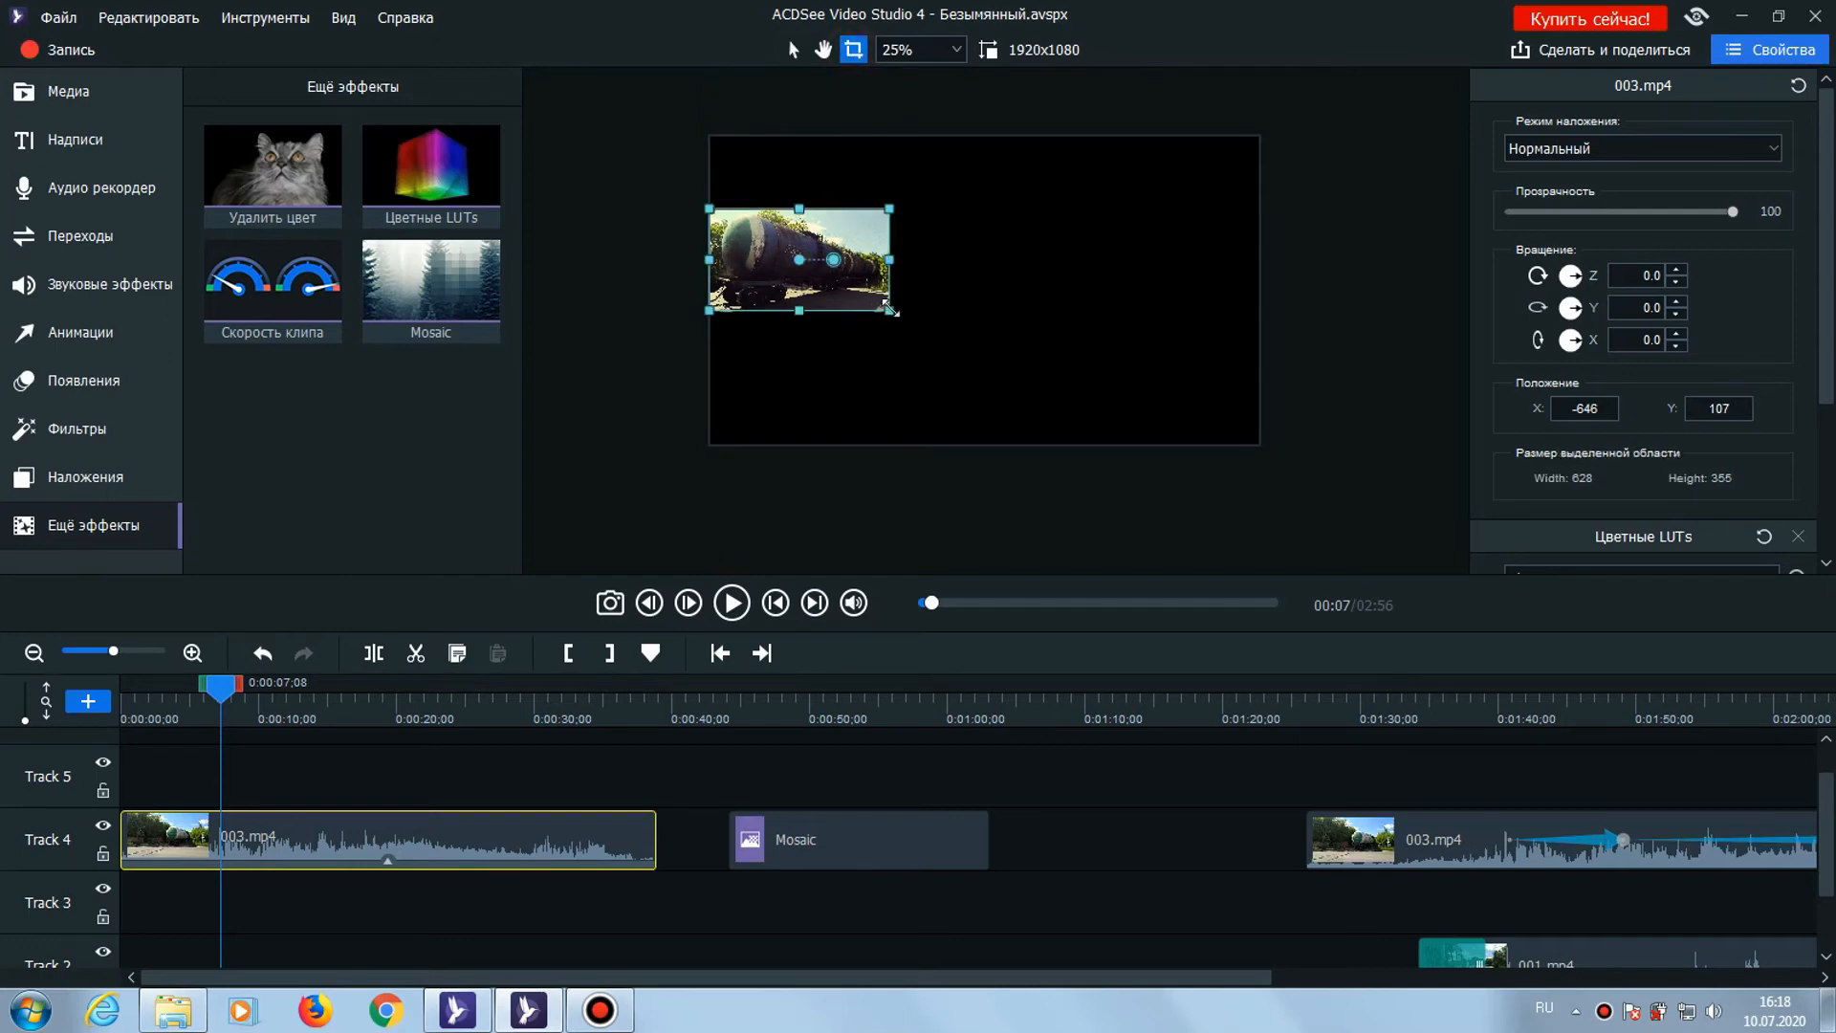
left_click_drag(890, 310, 727, 212)
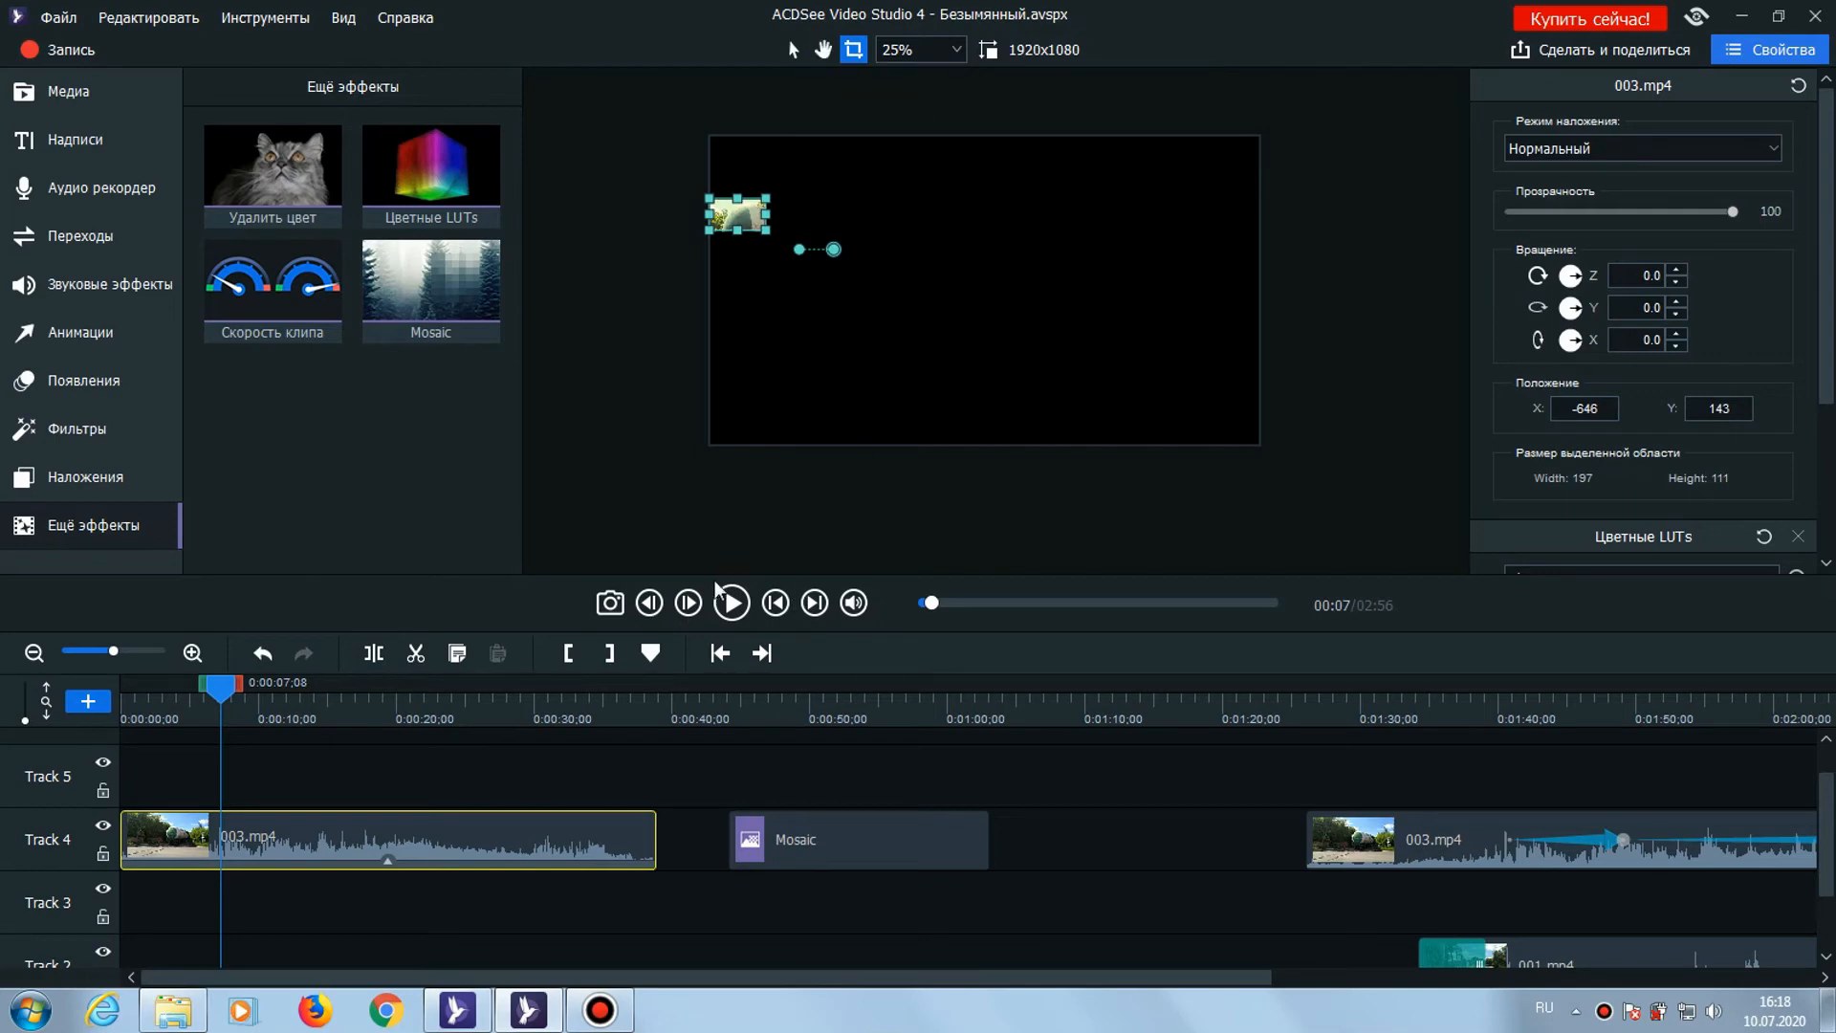
Capture a screenshot of the frame at 0:00:23 and display the project's media library
left_click(440, 840)
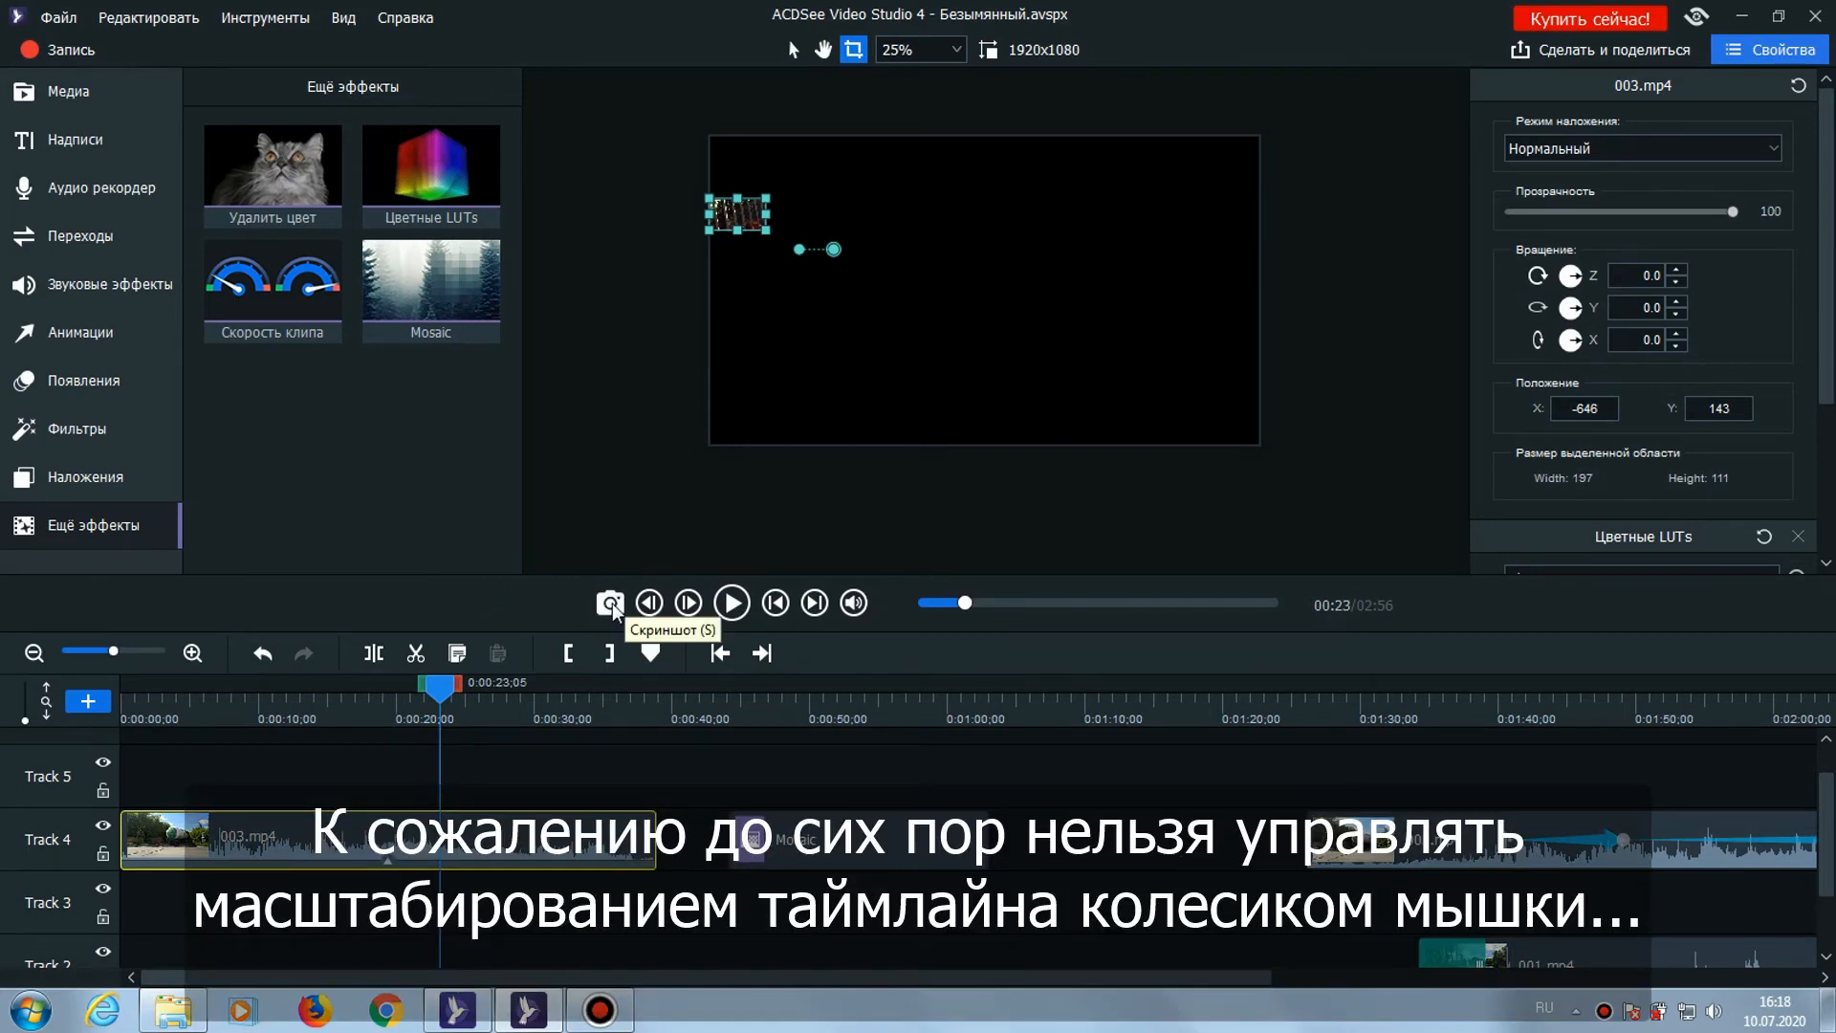
left_click(610, 603)
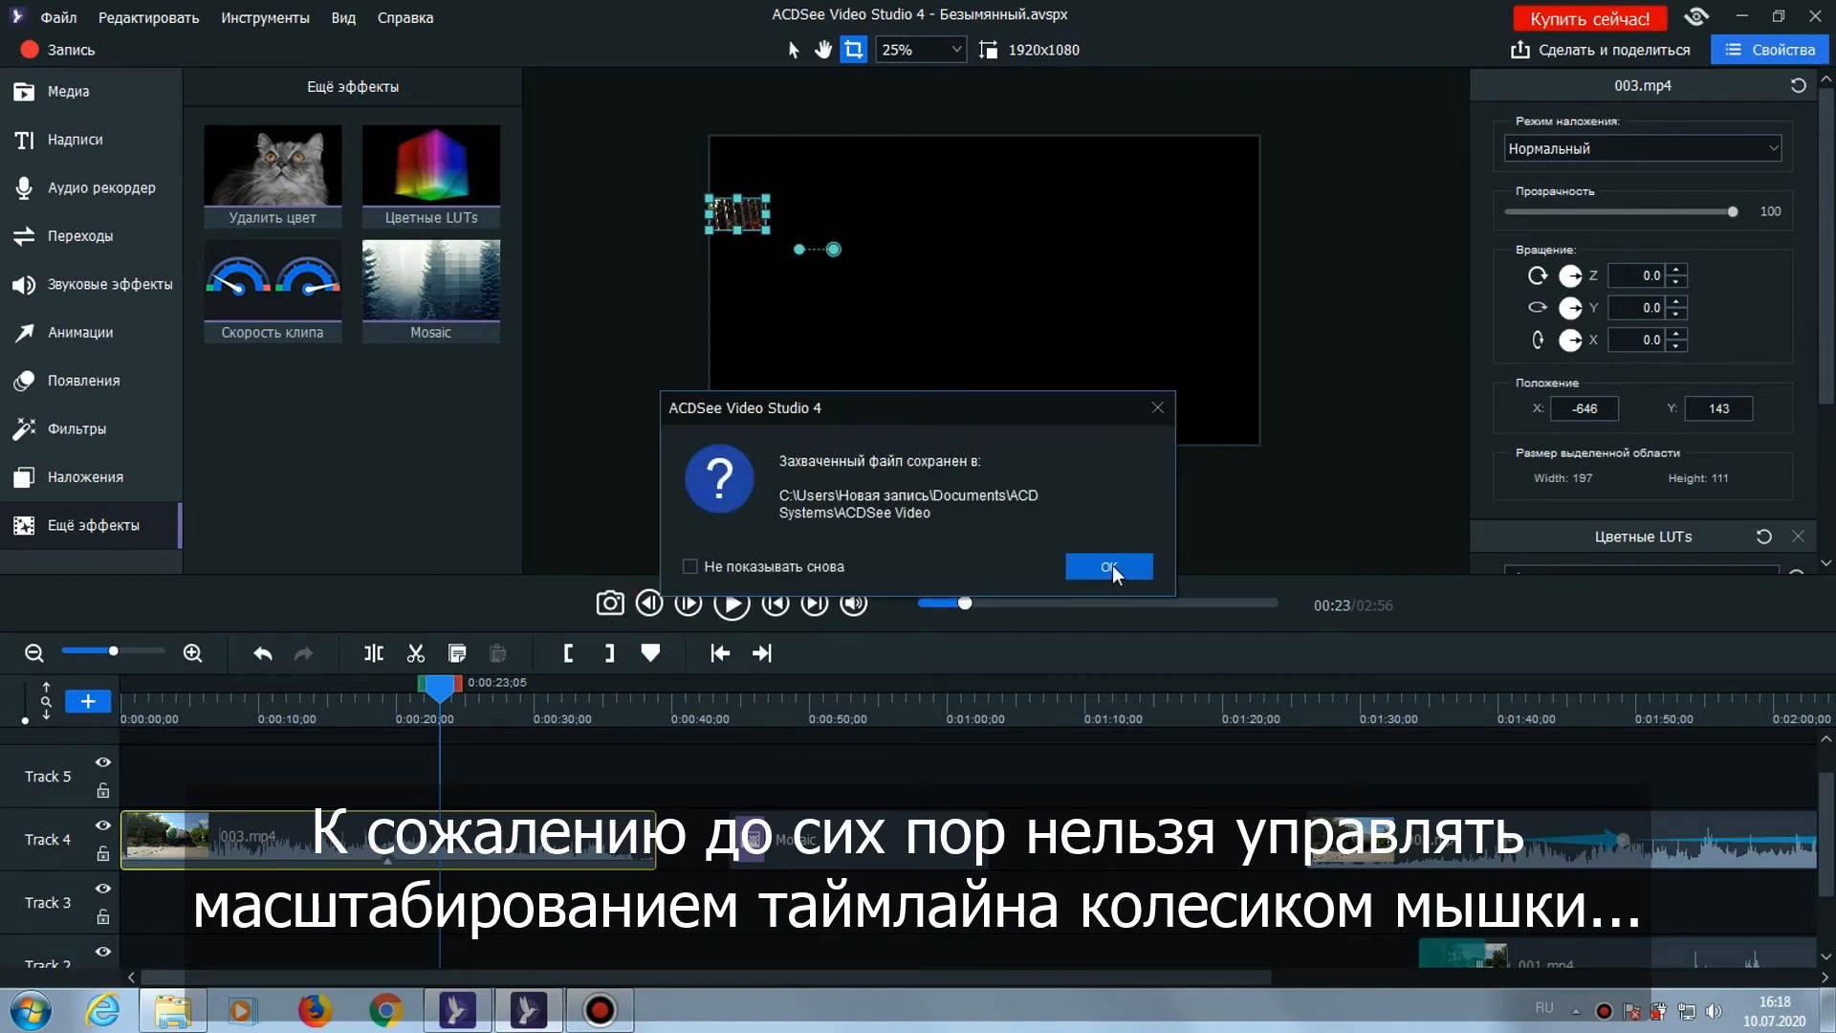
left_click(1109, 568)
left_click(144, 101)
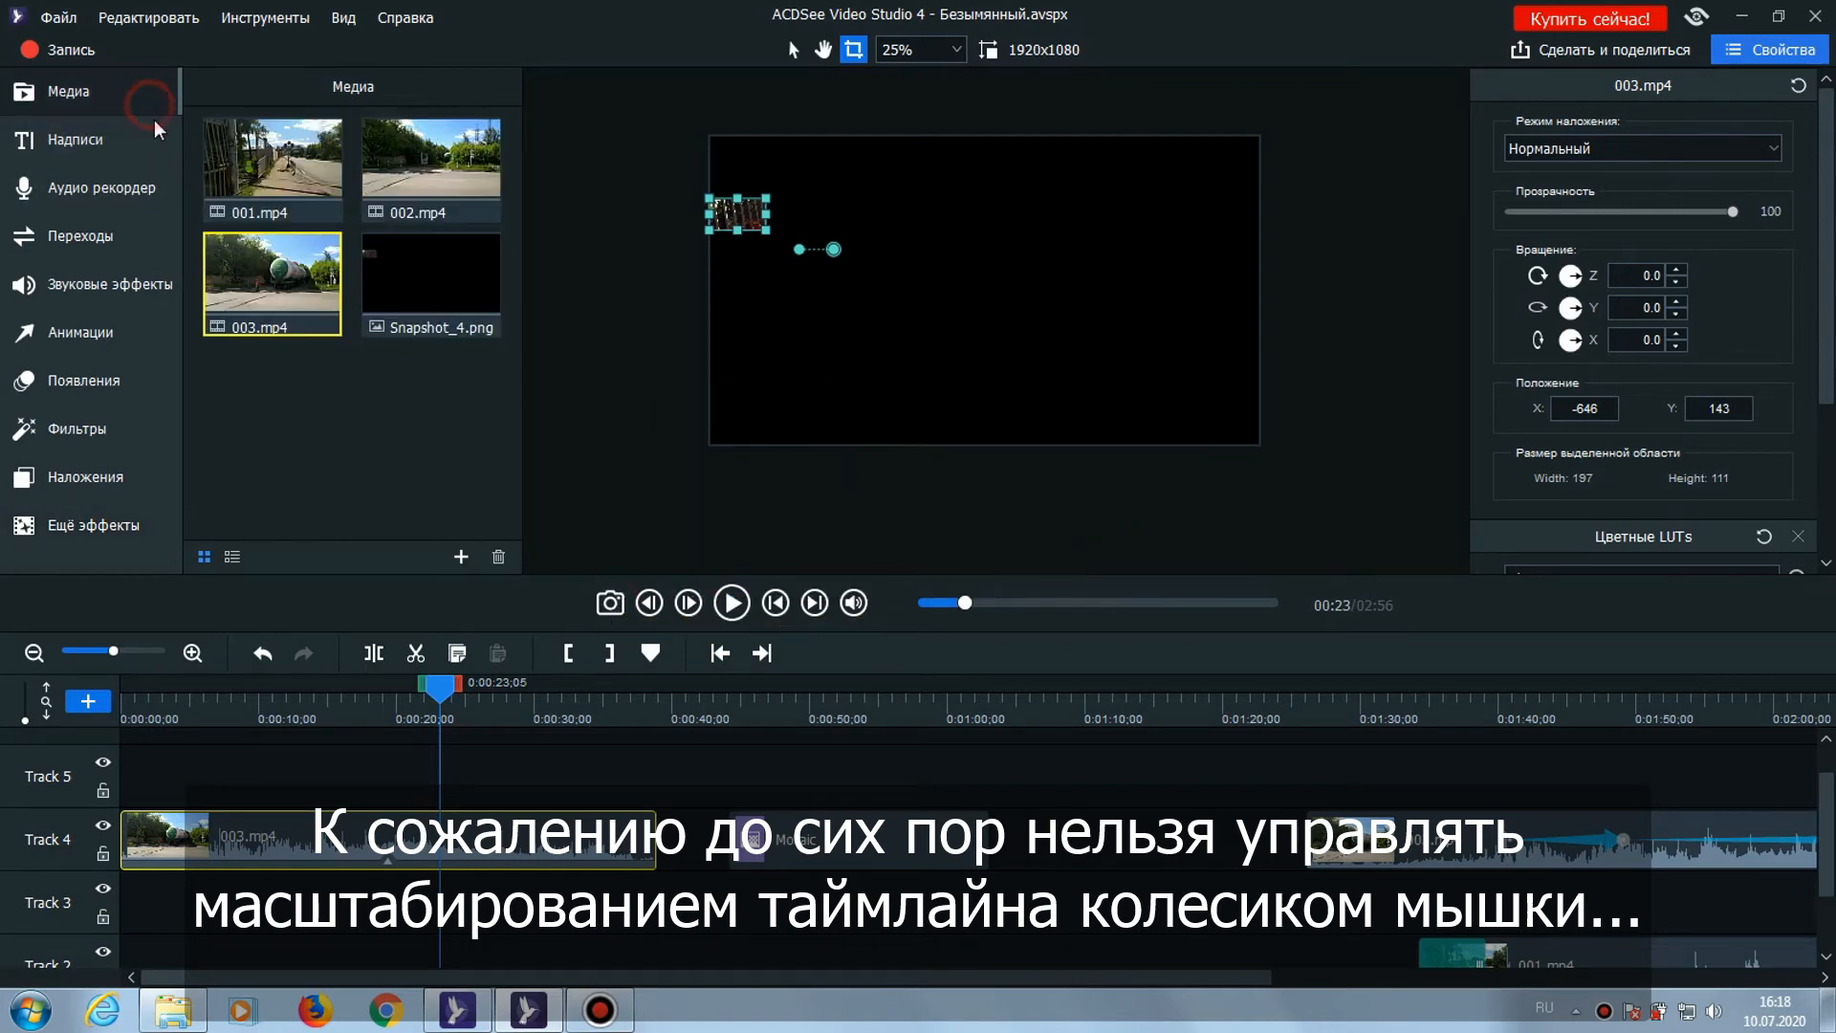
Add a freeze frame with a duration of 5.00 seconds to the first 003.mp4 clip at 0:00:23
right_click(444, 839)
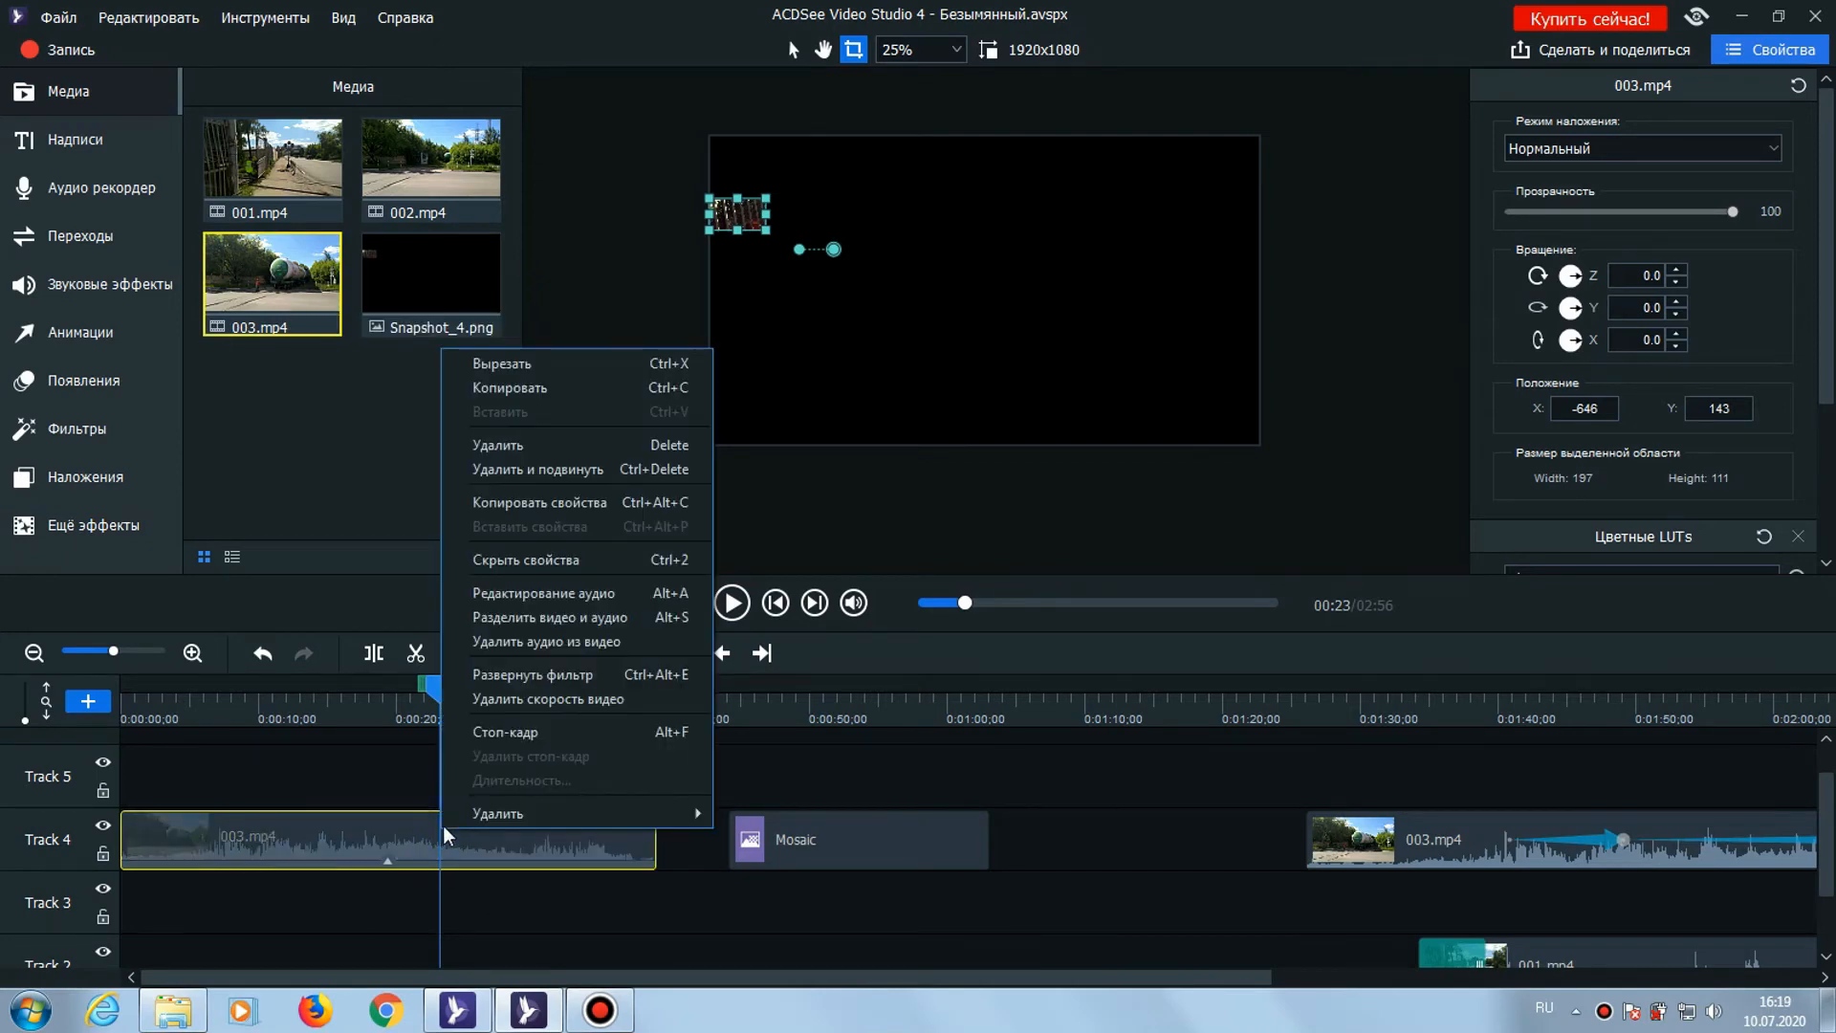
left_click(493, 732)
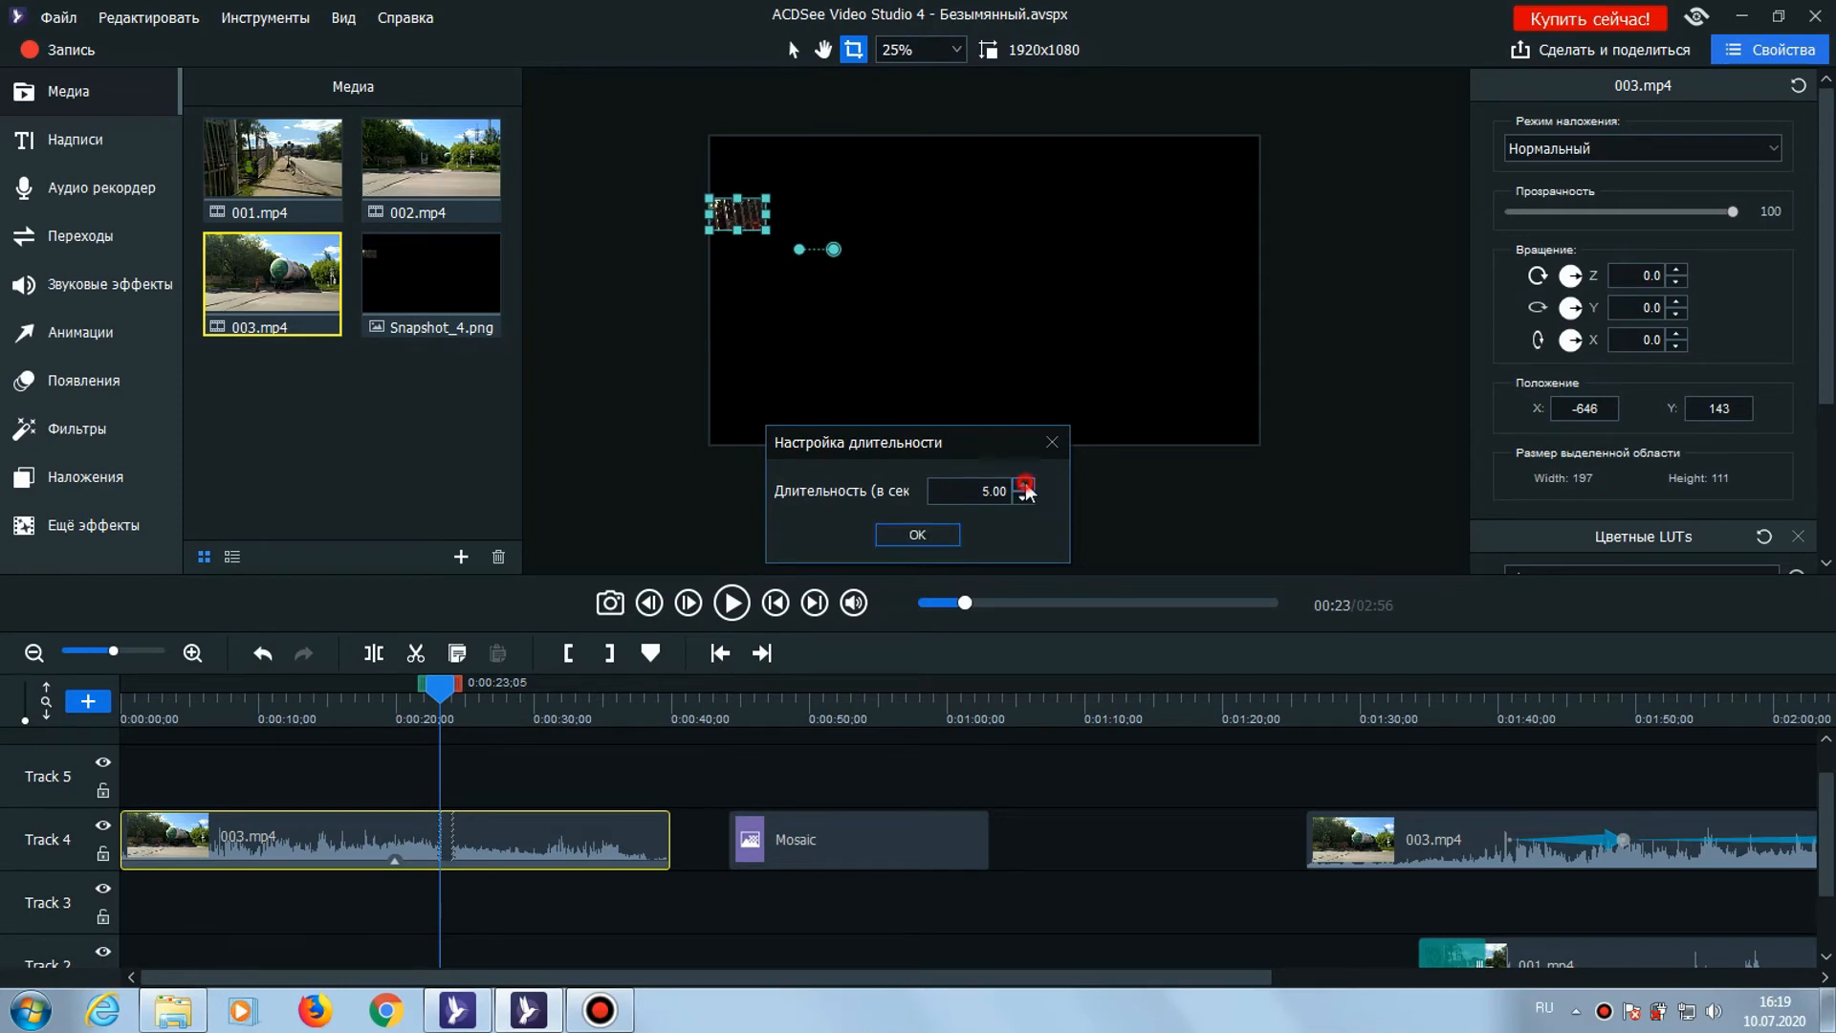
left_click(922, 534)
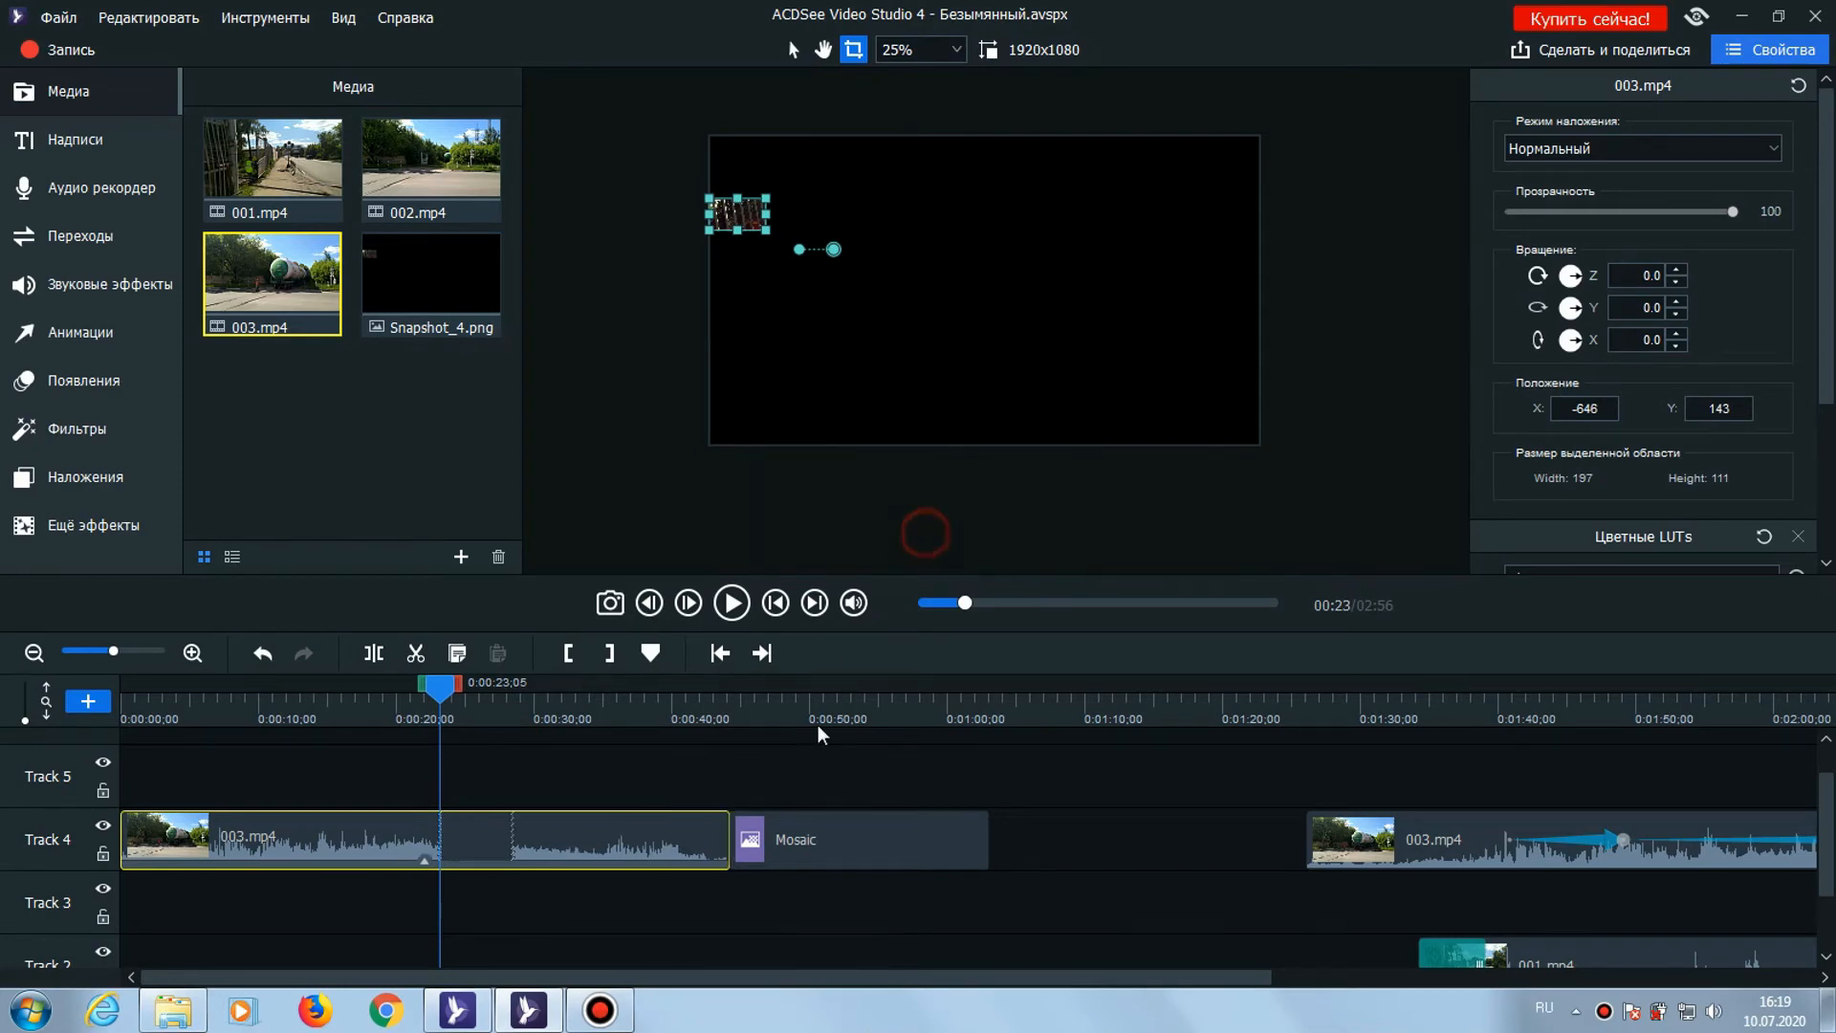
Shift the Mosaic clip on Track 4 to start at about 0:01:02 and place the playhead within the freeze frame at 0:00:24
left_click_drag(807, 861, 1058, 847)
left_click_drag(648, 847, 576, 834)
left_click_drag(439, 685, 460, 685)
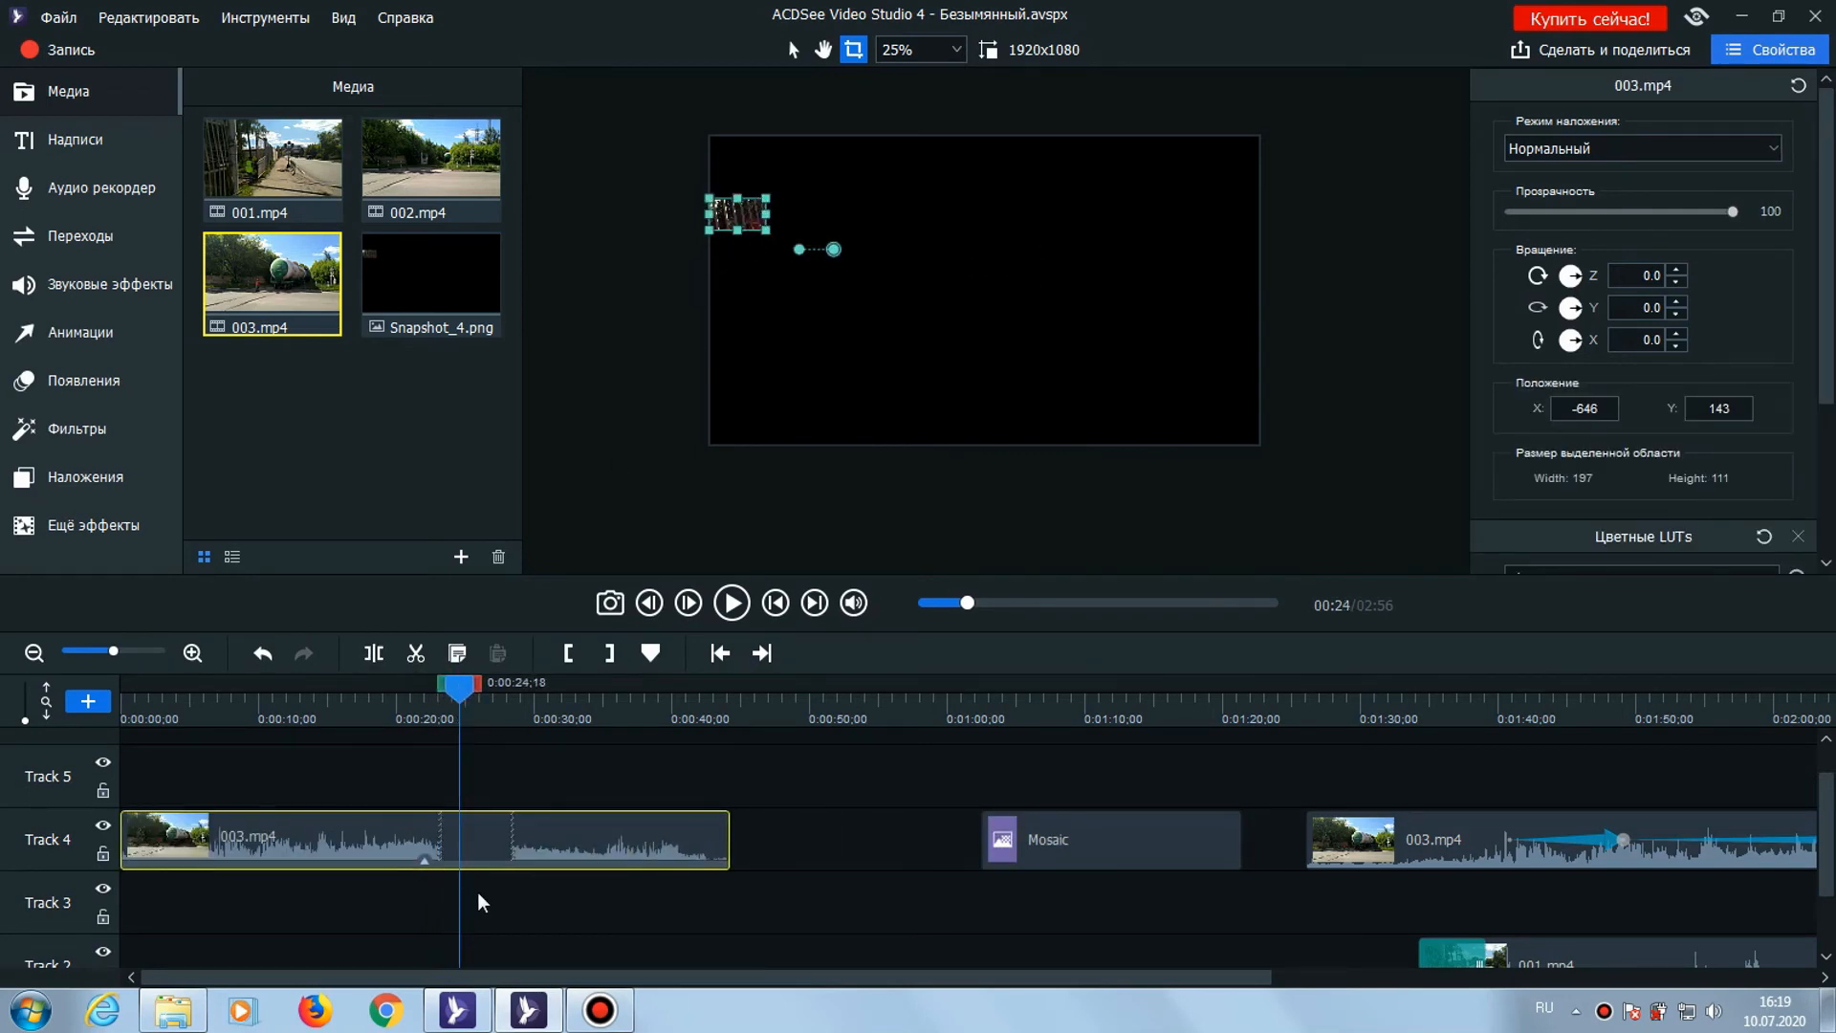
Remove all filters and all layers from the first 003.mp4 clip on Track 4
right_click(356, 828)
mouse_move(488, 821)
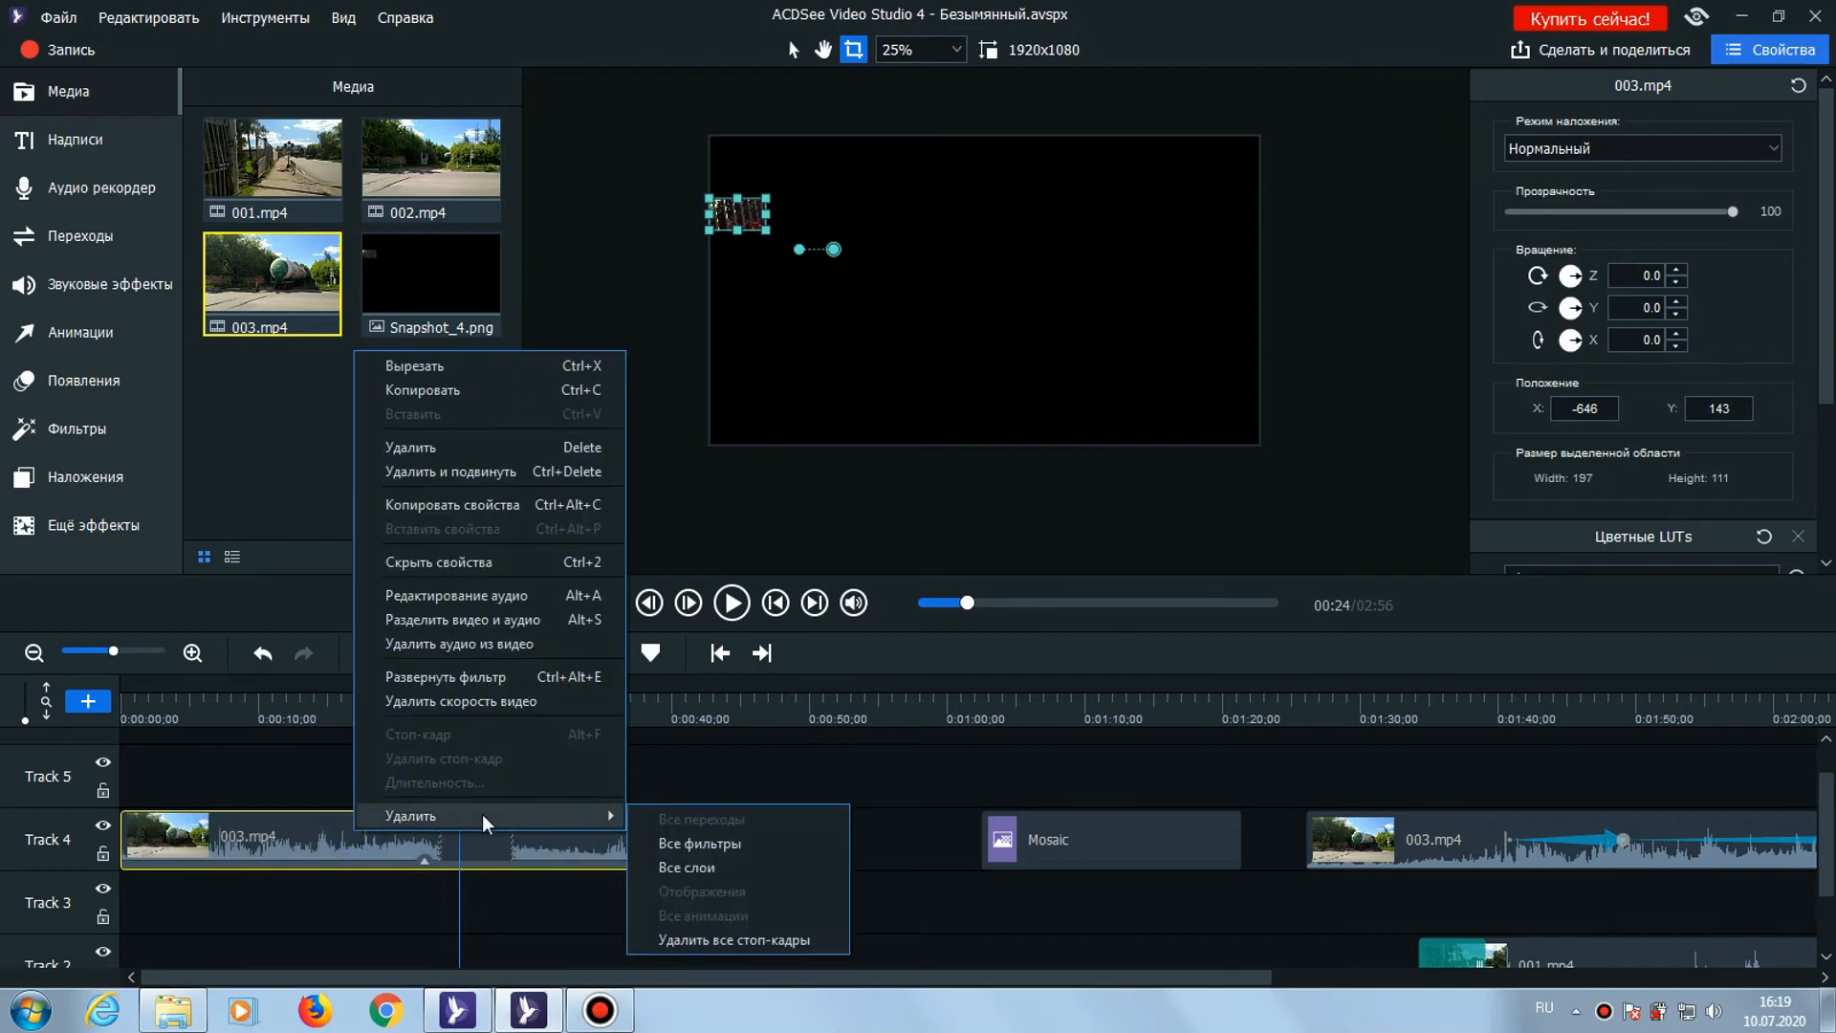
left_click(727, 845)
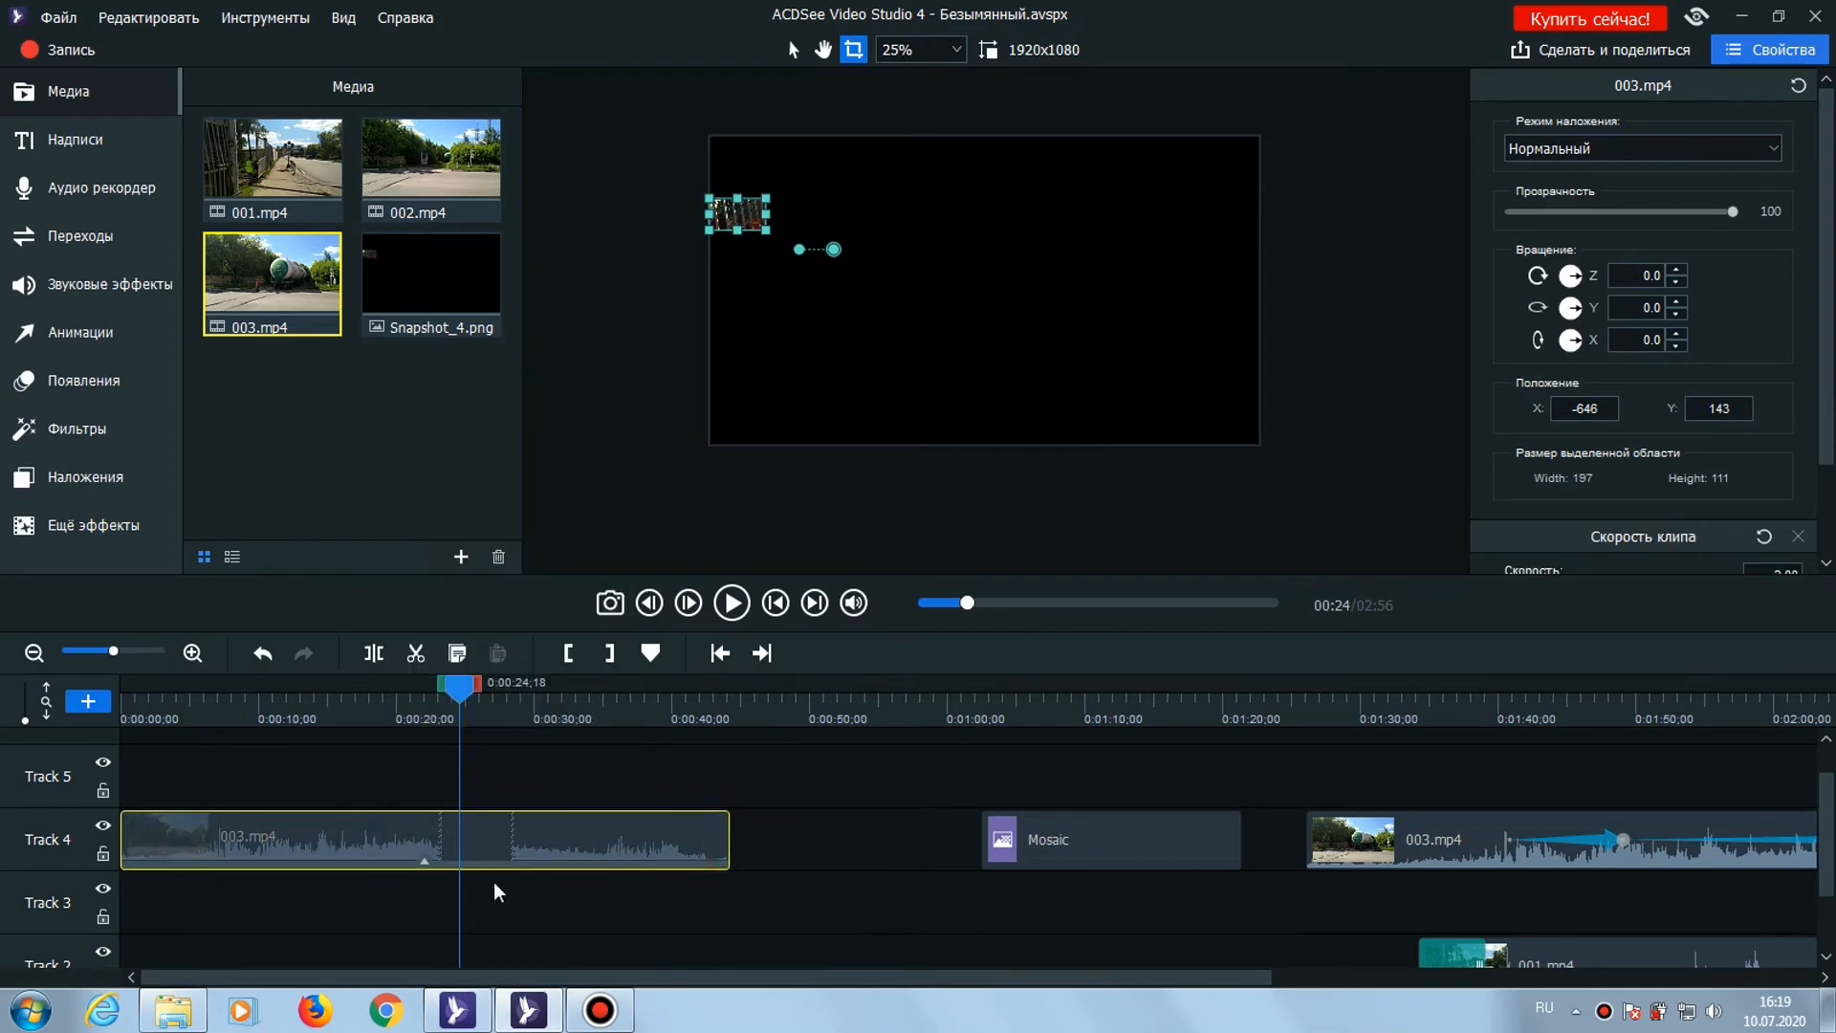
right_click(384, 839)
mouse_move(496, 818)
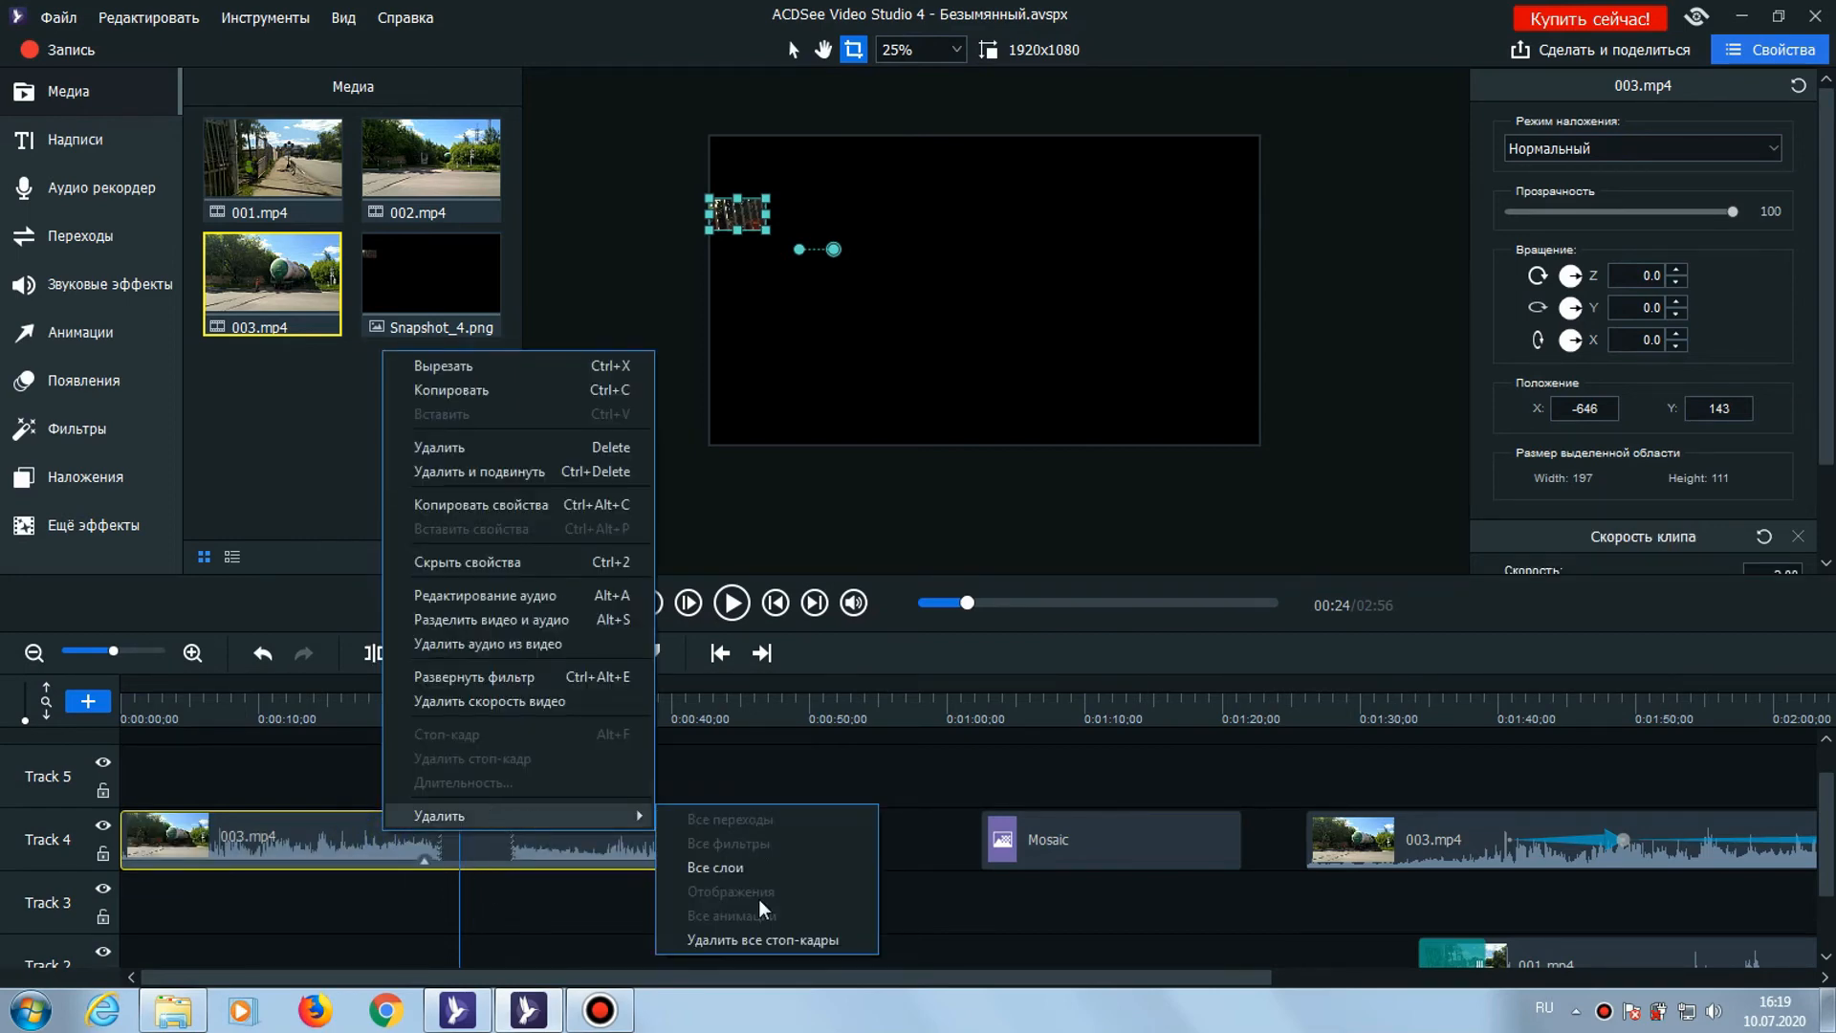
left_click(736, 867)
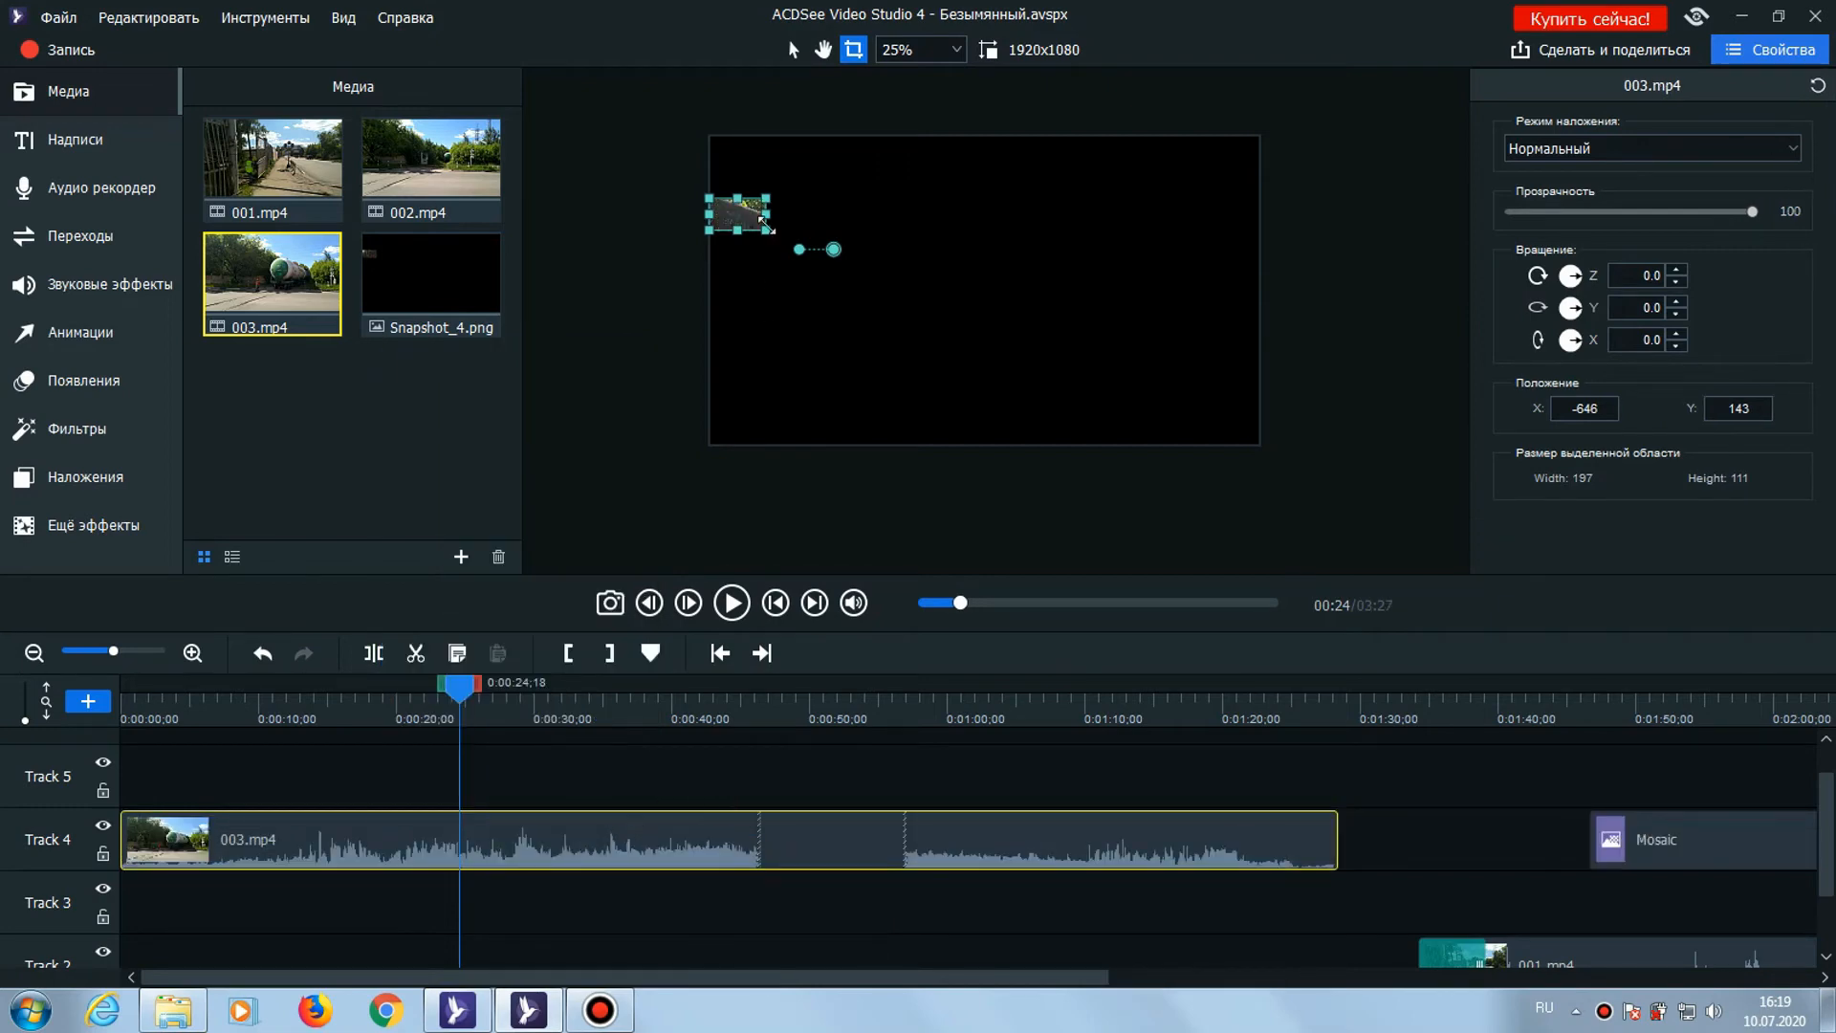
Expand the first 003.mp4 clip's crop area and enlarge its picture to about 1919 × 1080 so it fills the frame
left_click_drag(737, 198, 1107, 476)
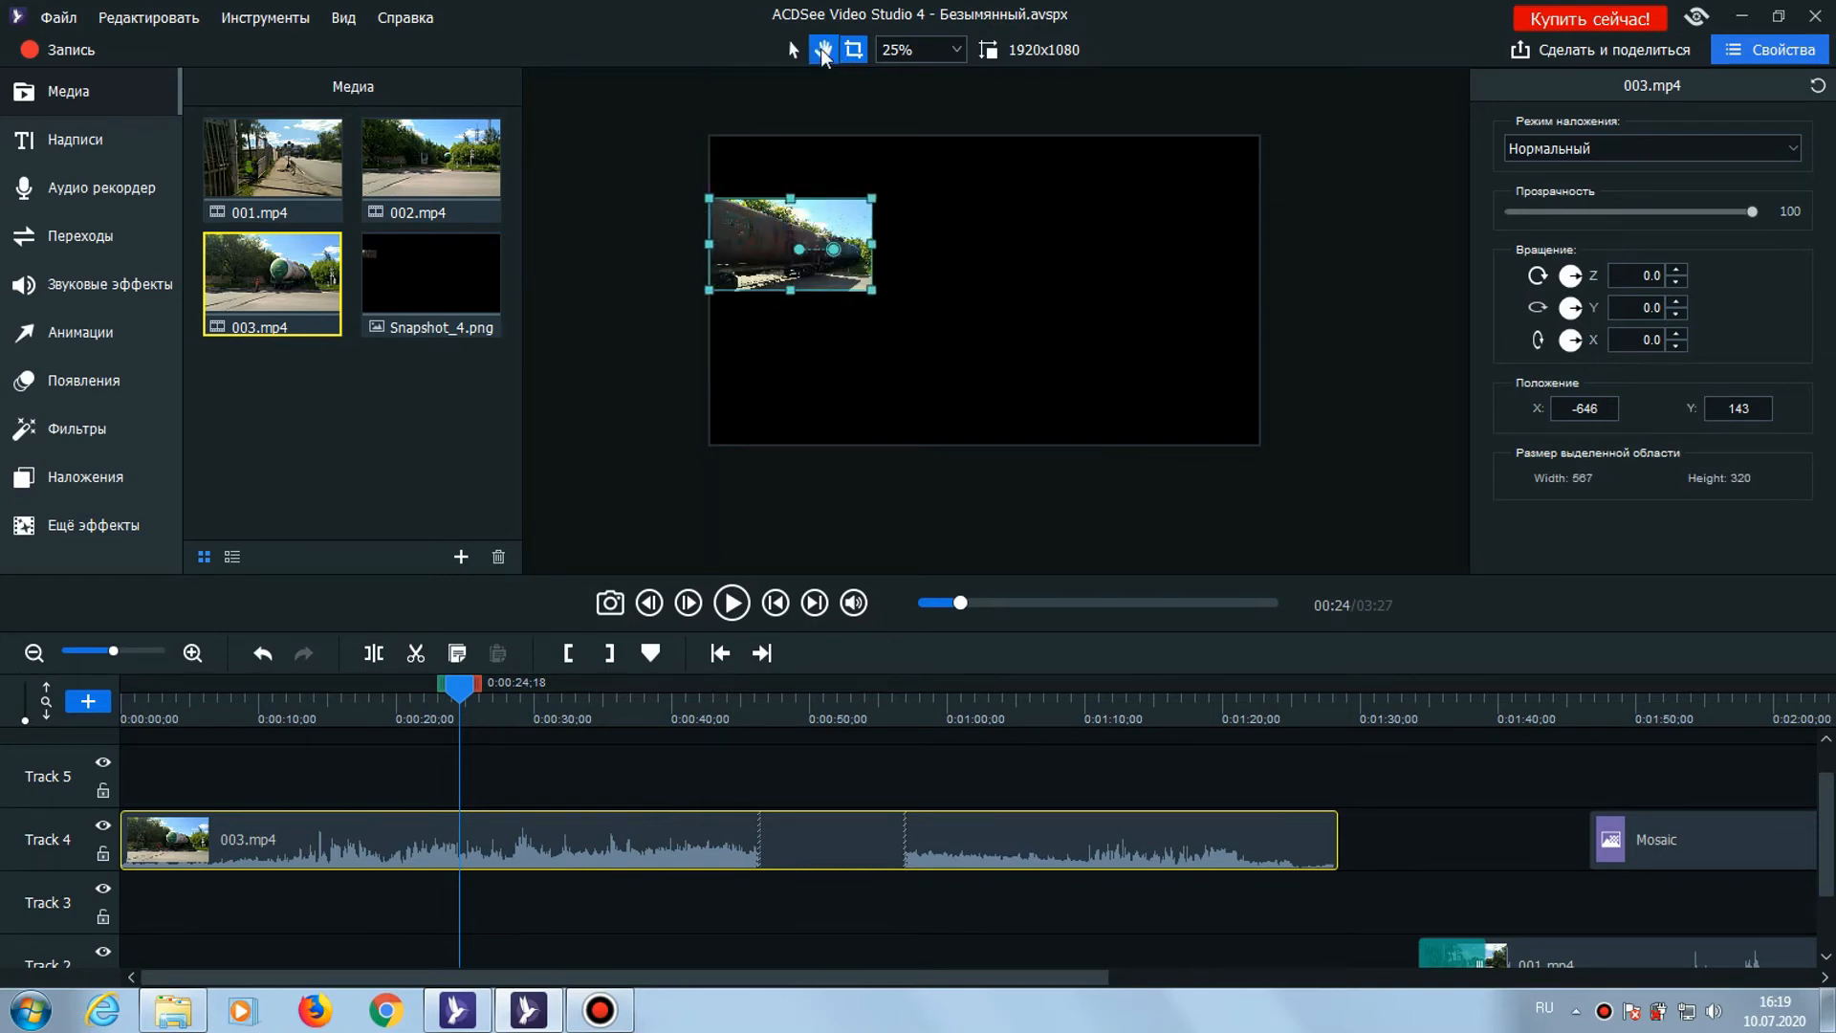
left_click(793, 49)
left_click_drag(874, 292, 1184, 504)
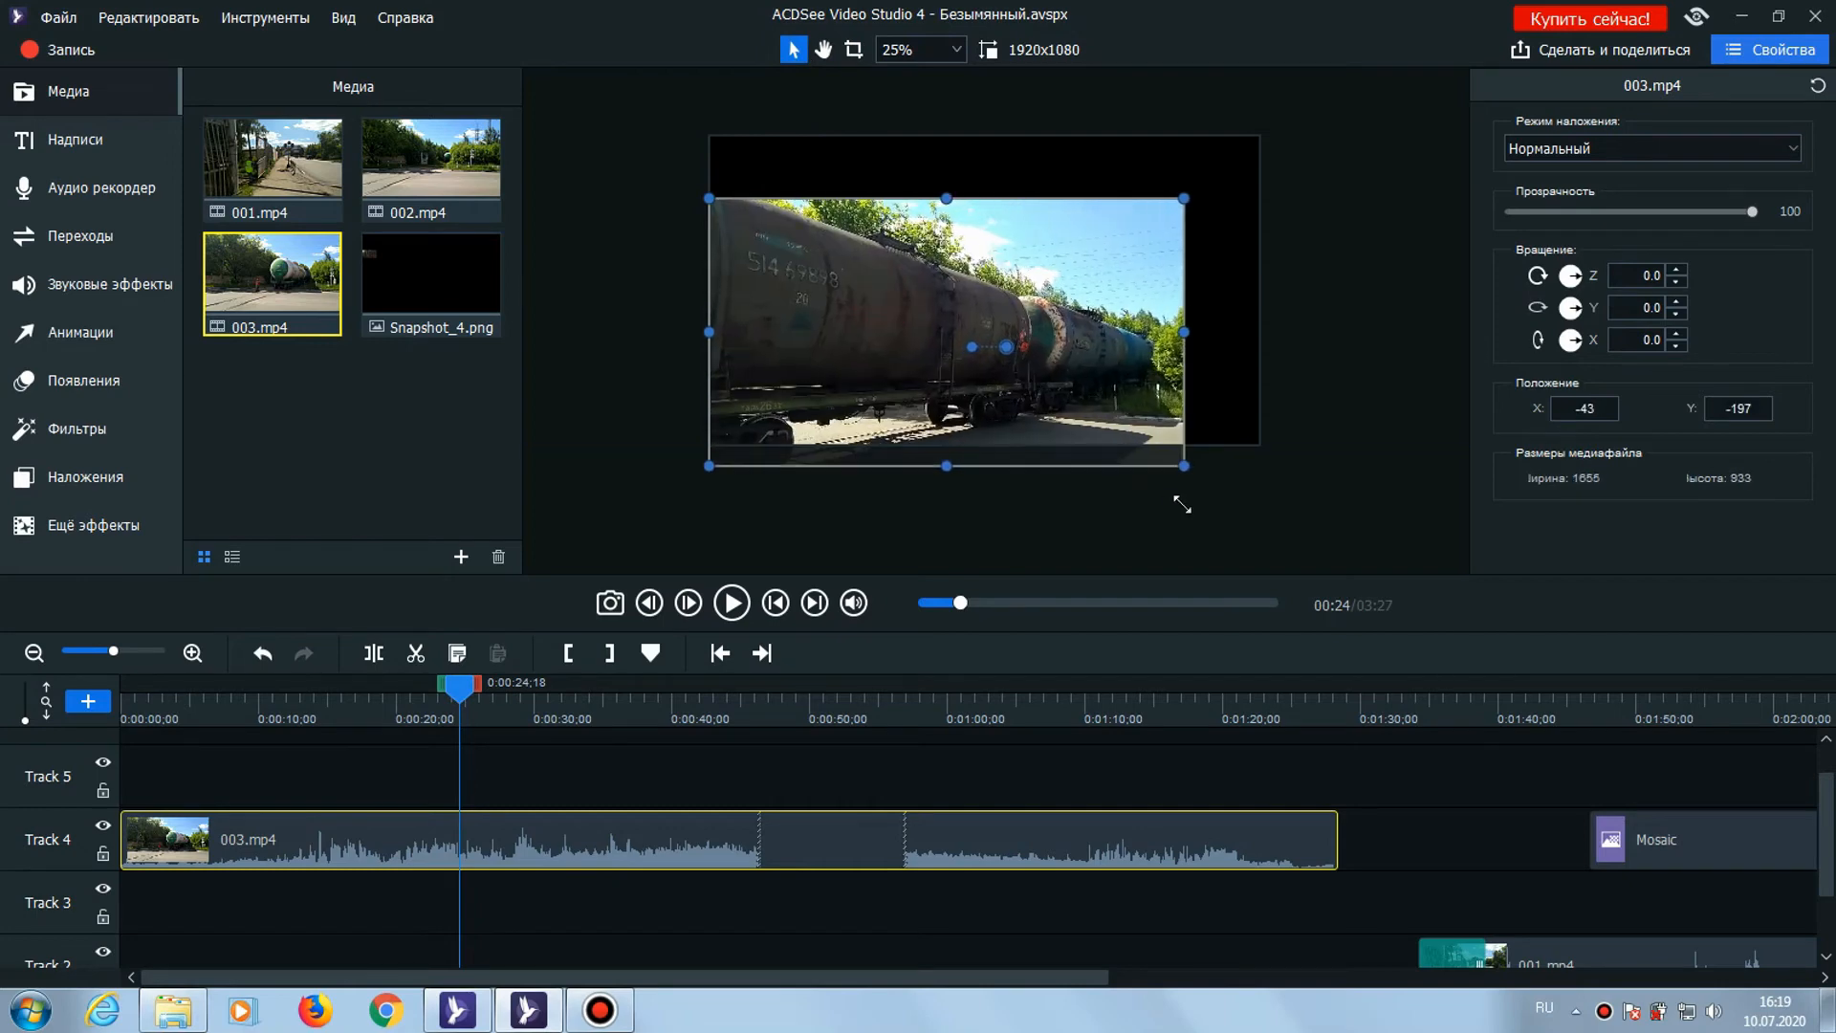
left_click_drag(1045, 389, 1038, 326)
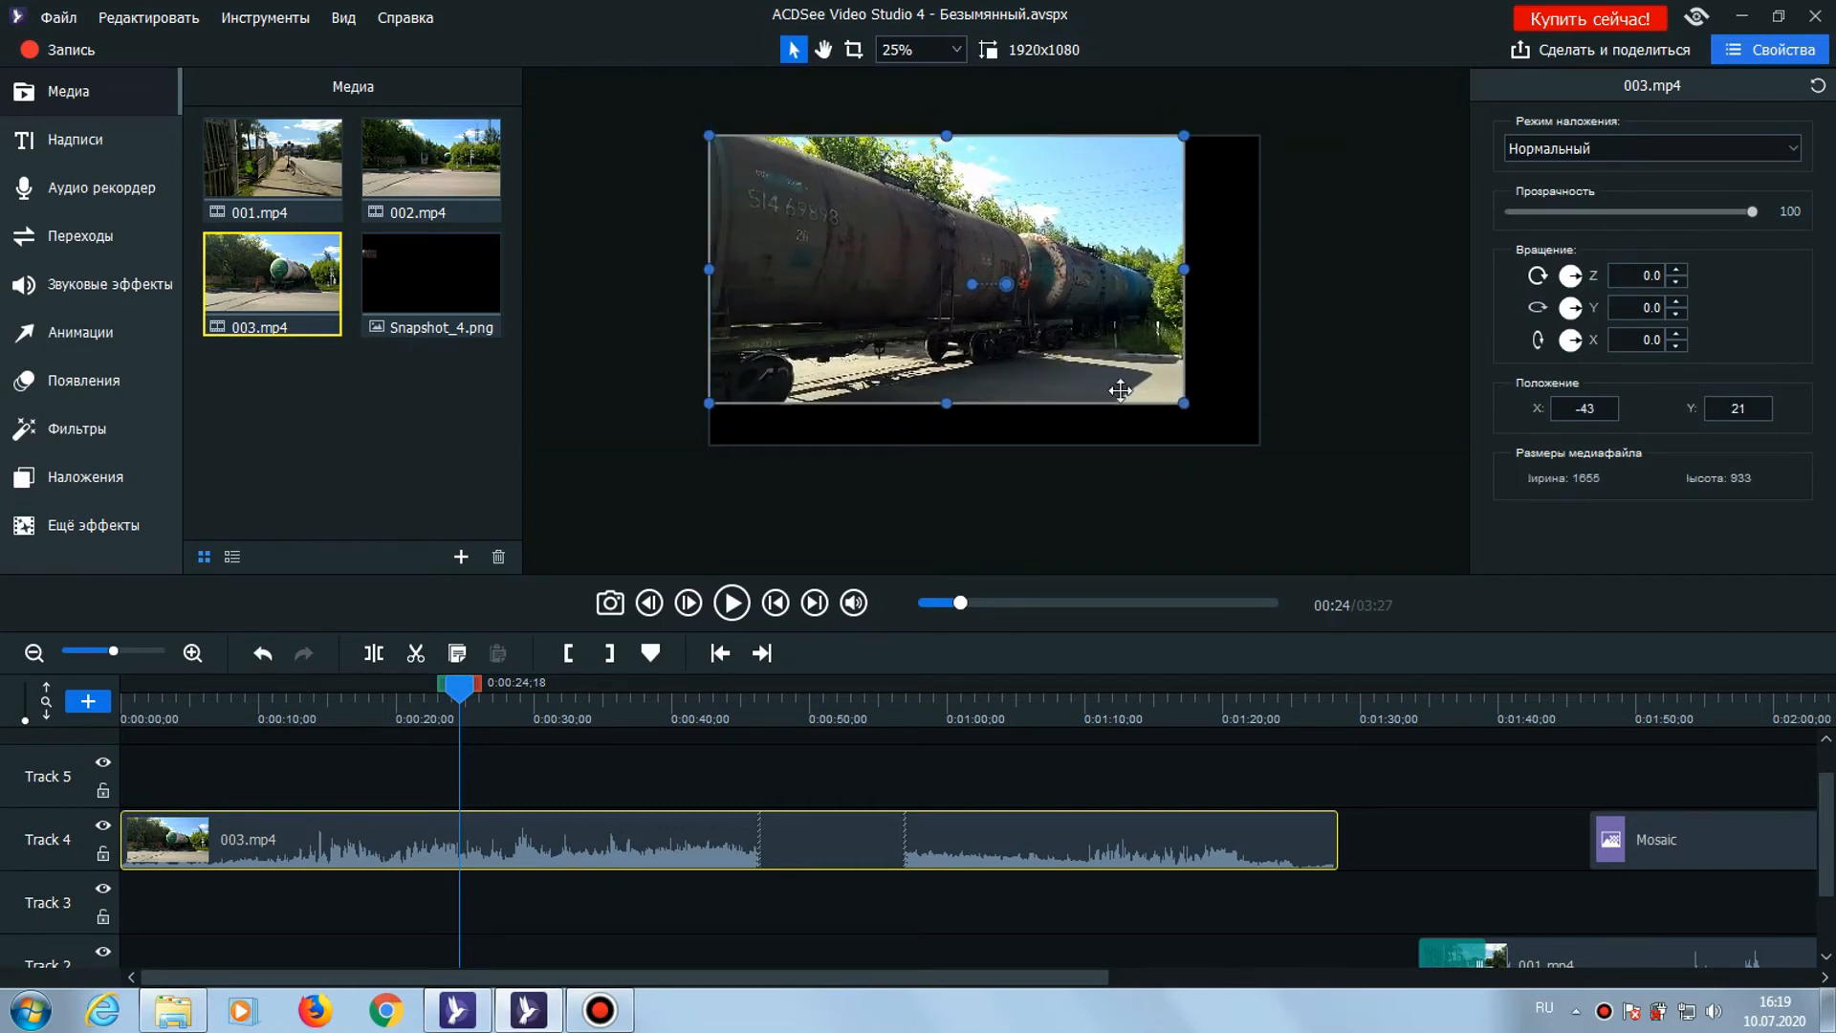
left_click_drag(1184, 402, 1260, 444)
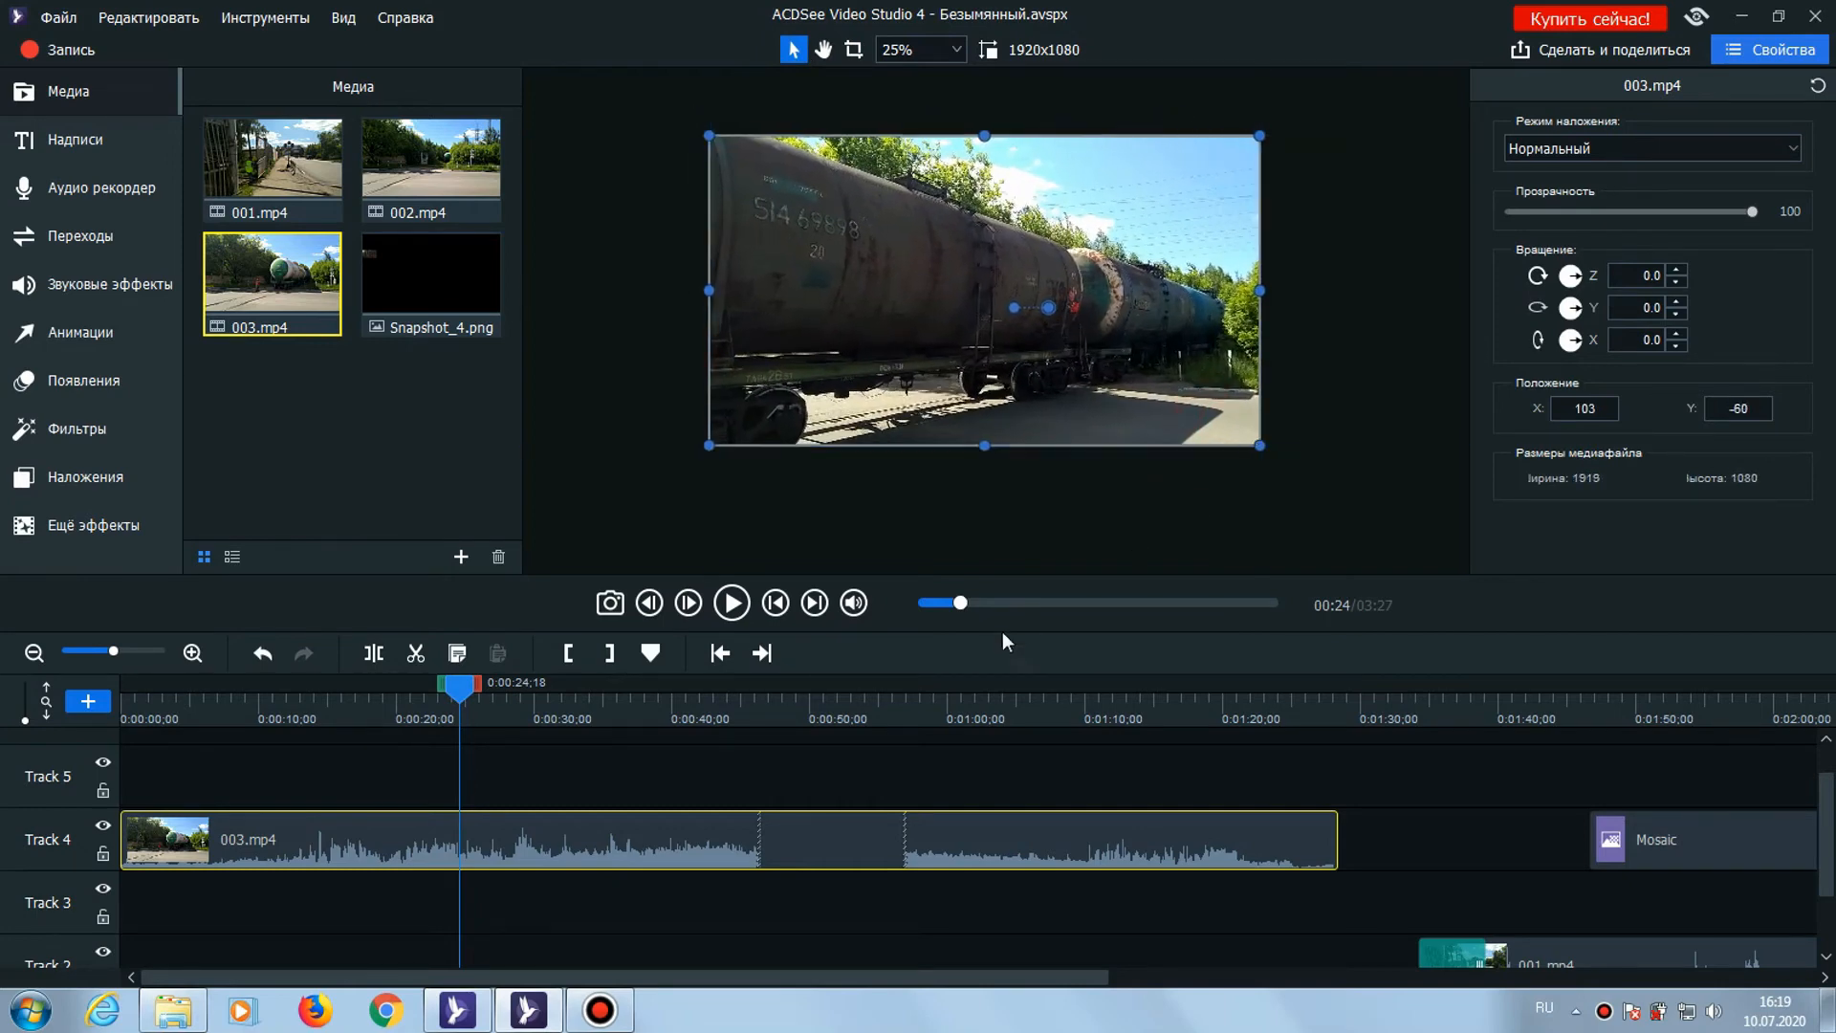
Check the first 003.mp4 clip up to 0:01:02 and delete all of its freeze frames
left_click_drag(469, 695, 990, 687)
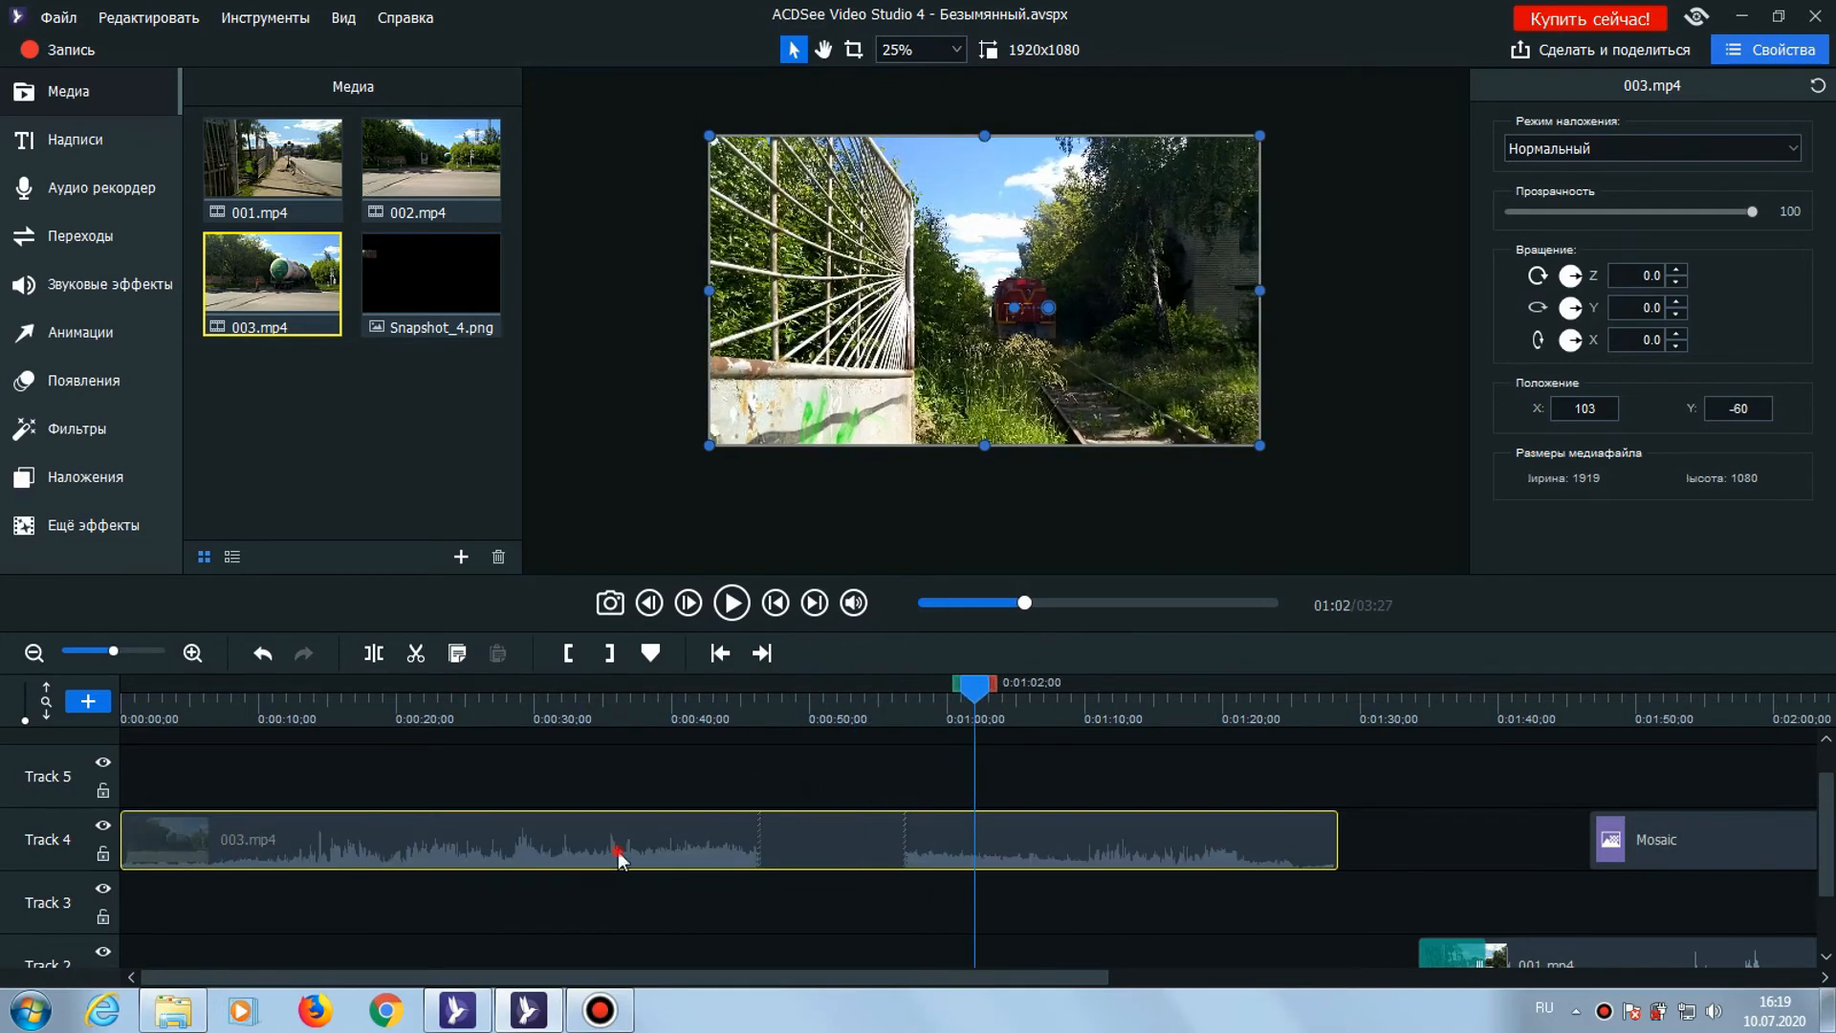
left_click_drag(618, 852, 566, 846)
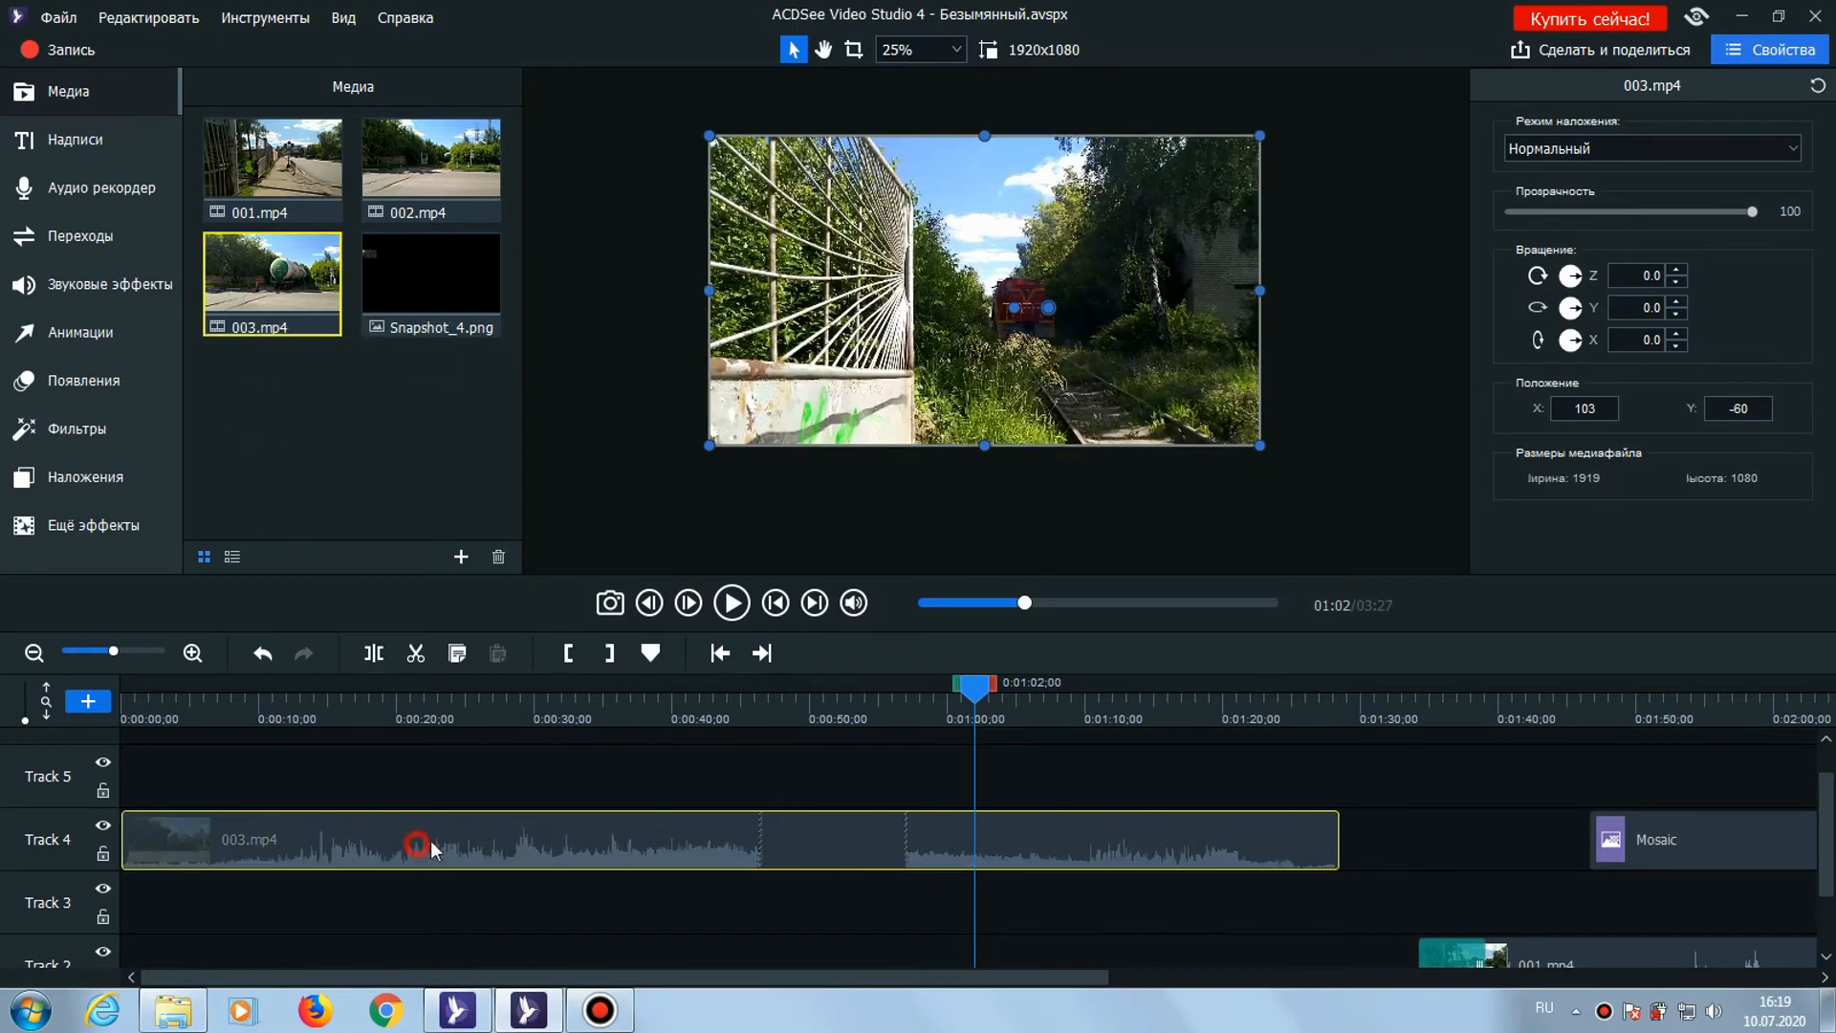
right_click(463, 832)
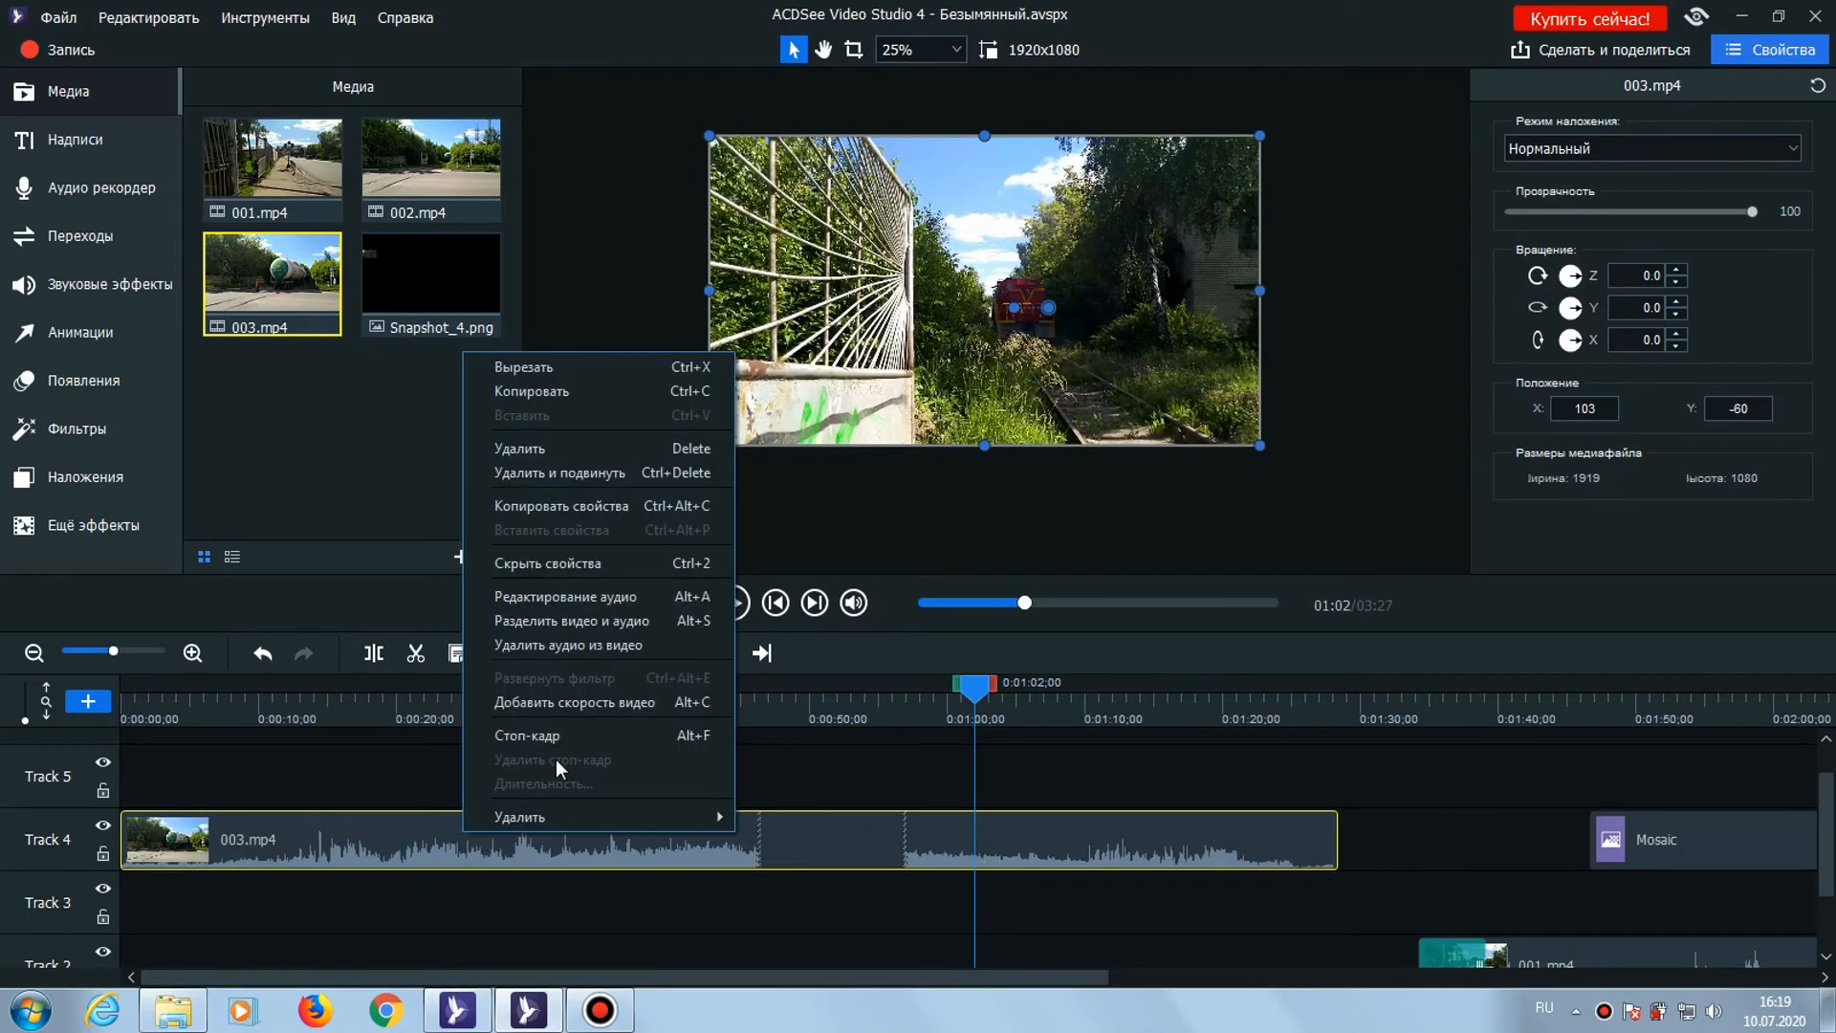
mouse_move(589, 819)
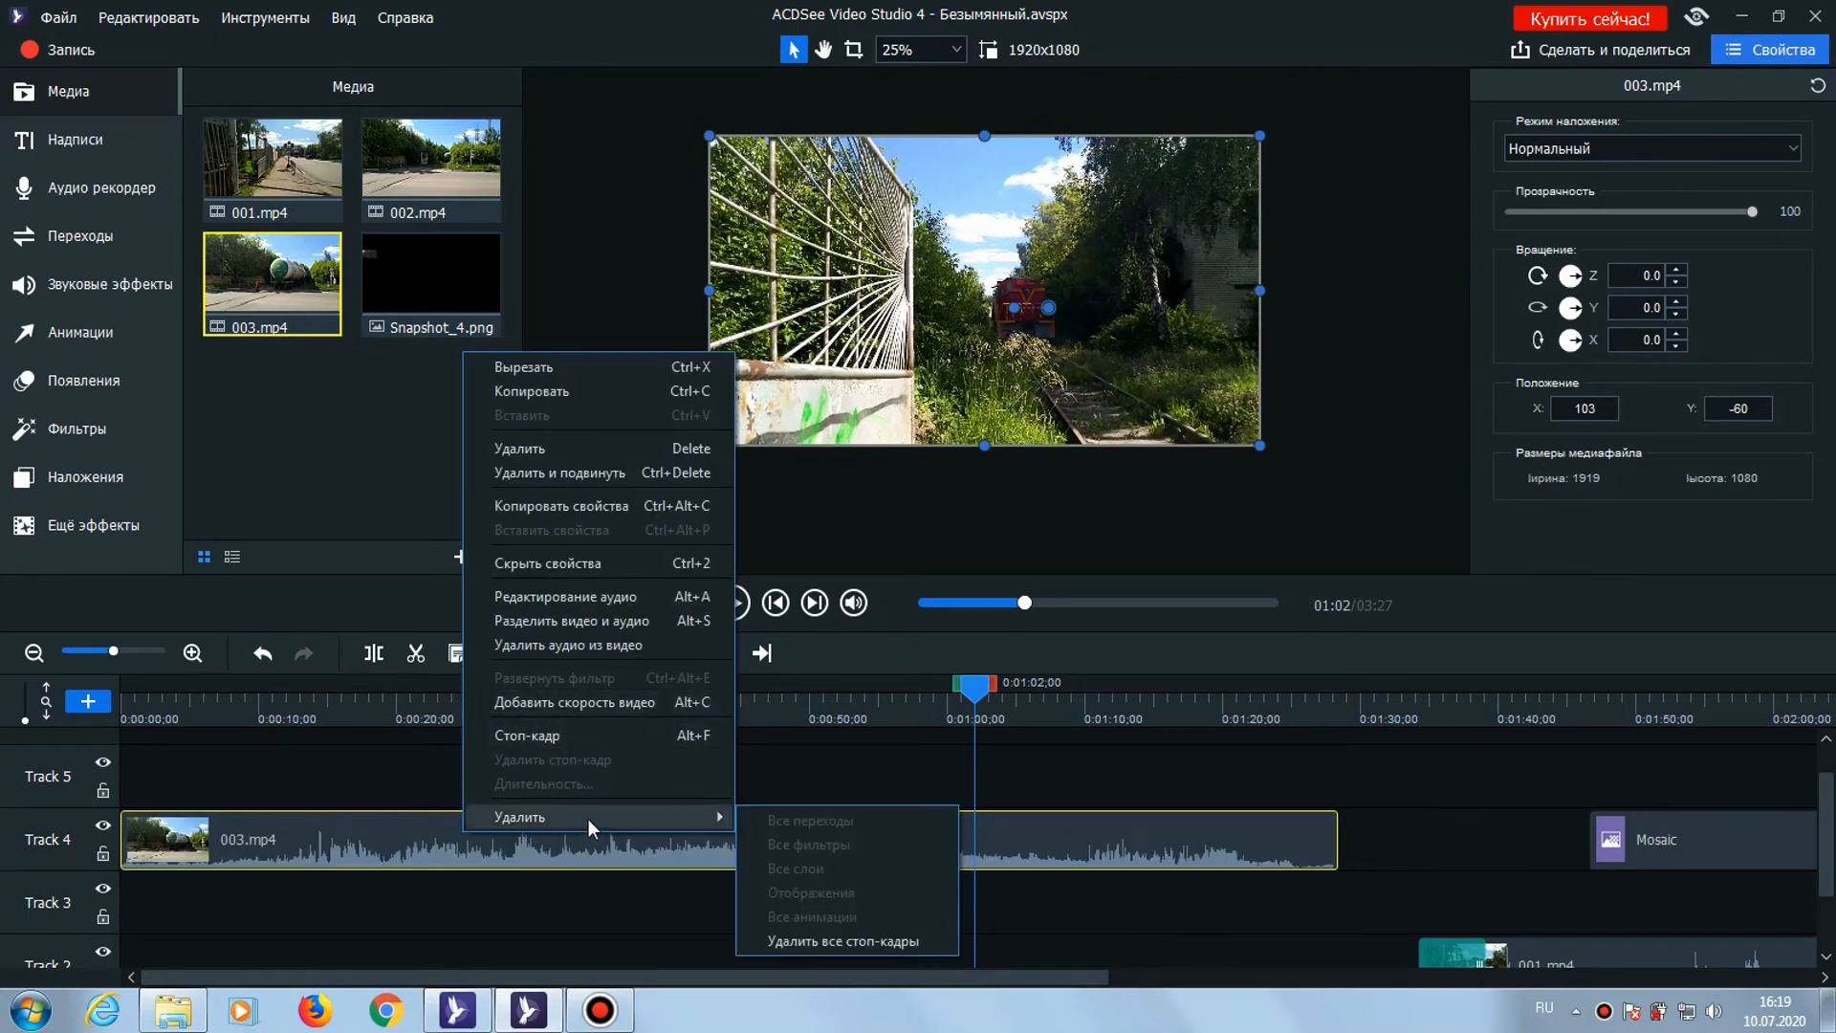
left_click(812, 933)
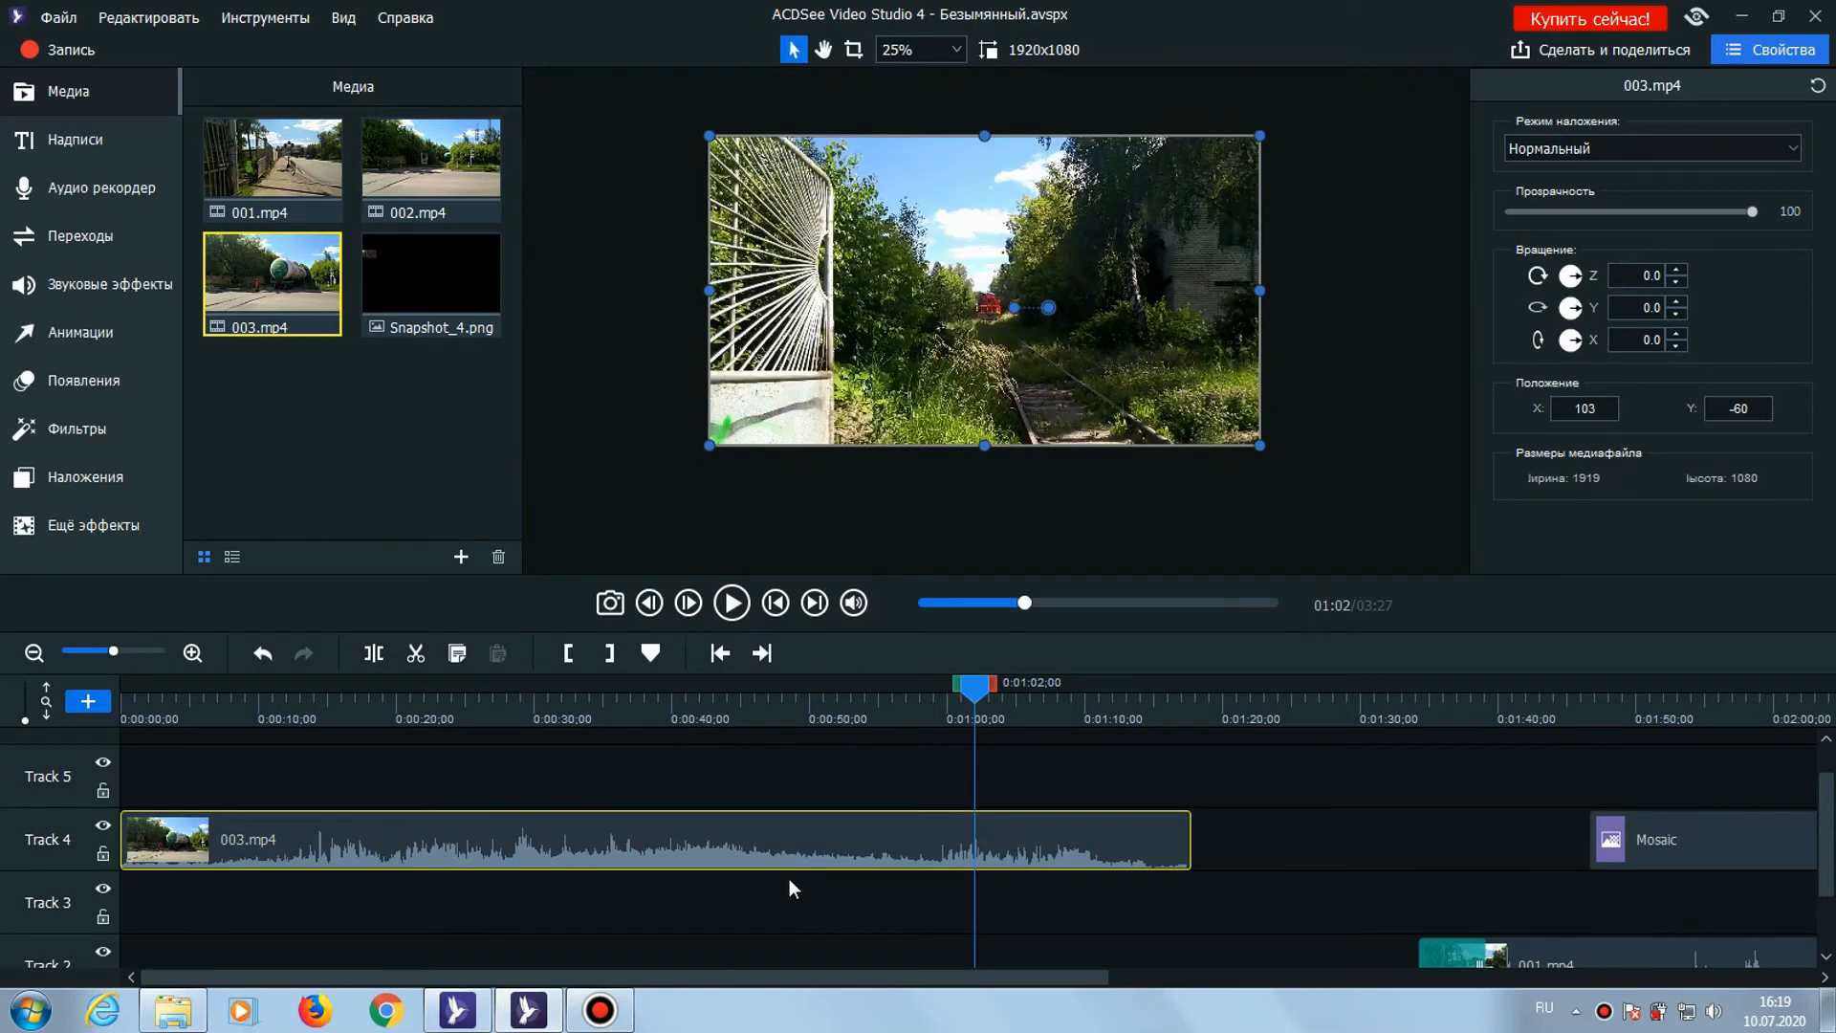
Return the playhead to 0:00:28 and separate the first 003.mp4 clip's video and audio
left_click_drag(972, 696, 515, 721)
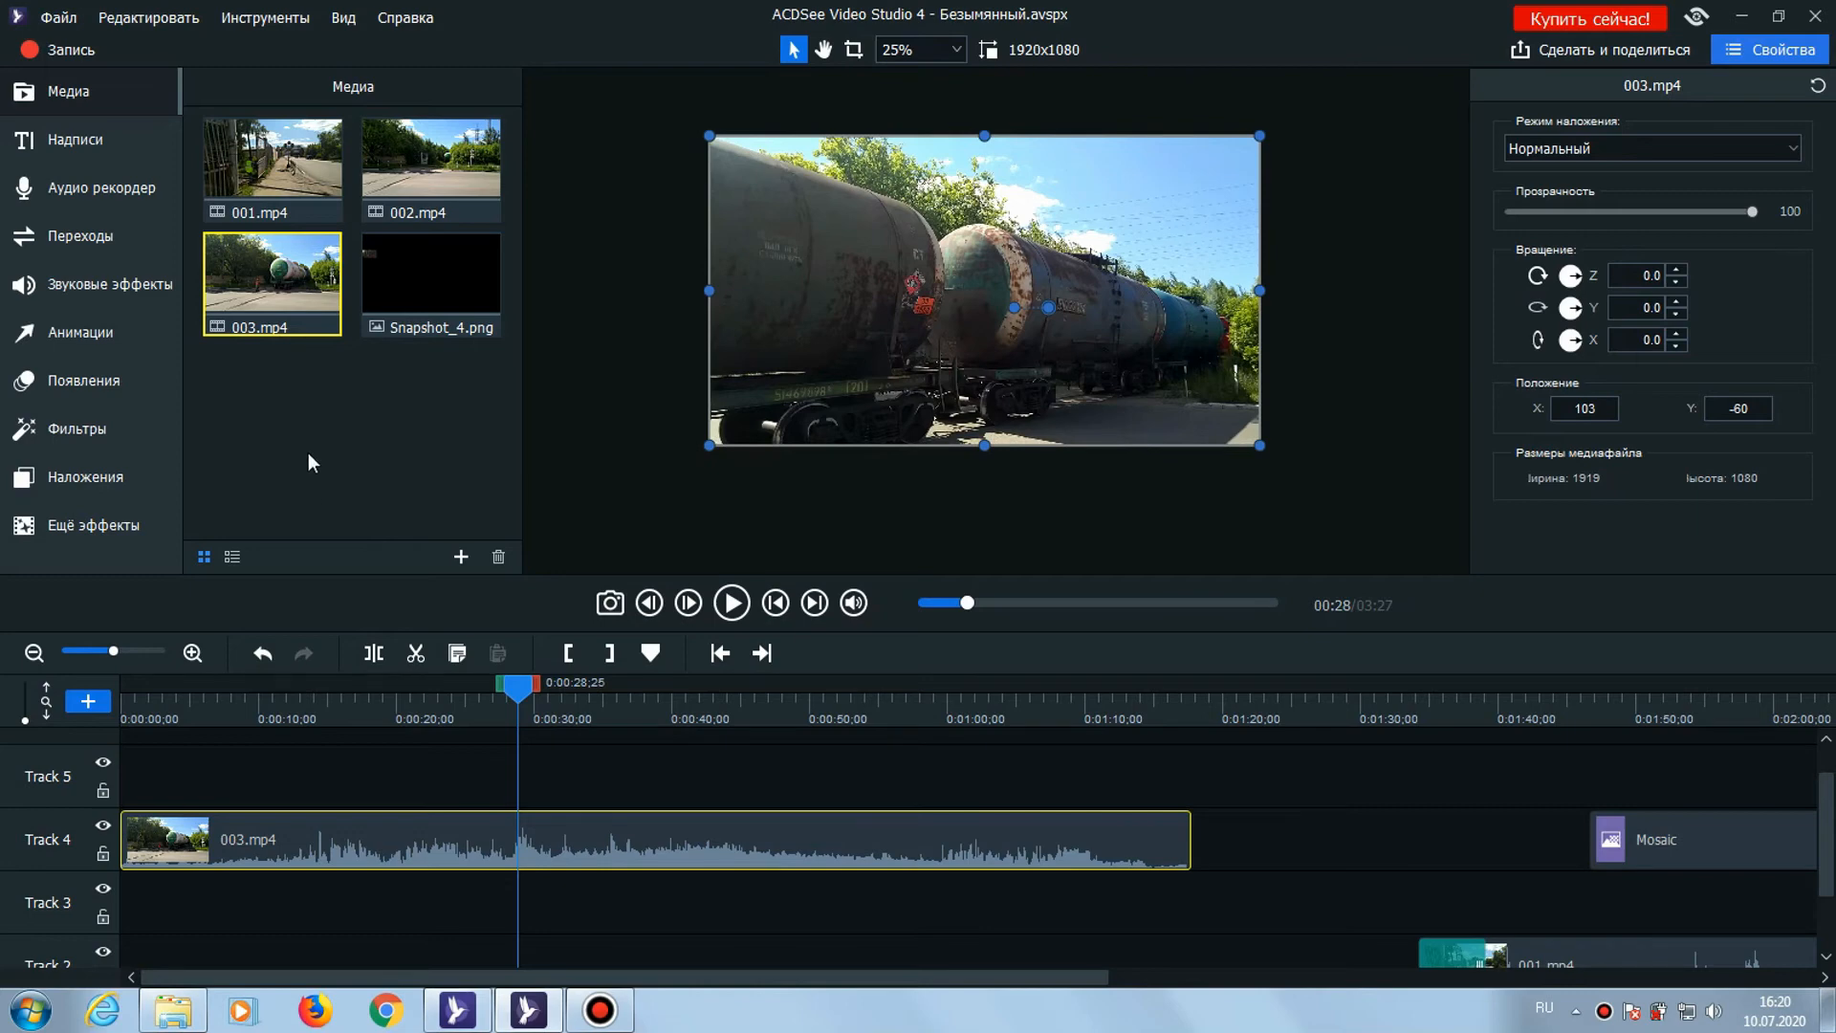
right_click(626, 842)
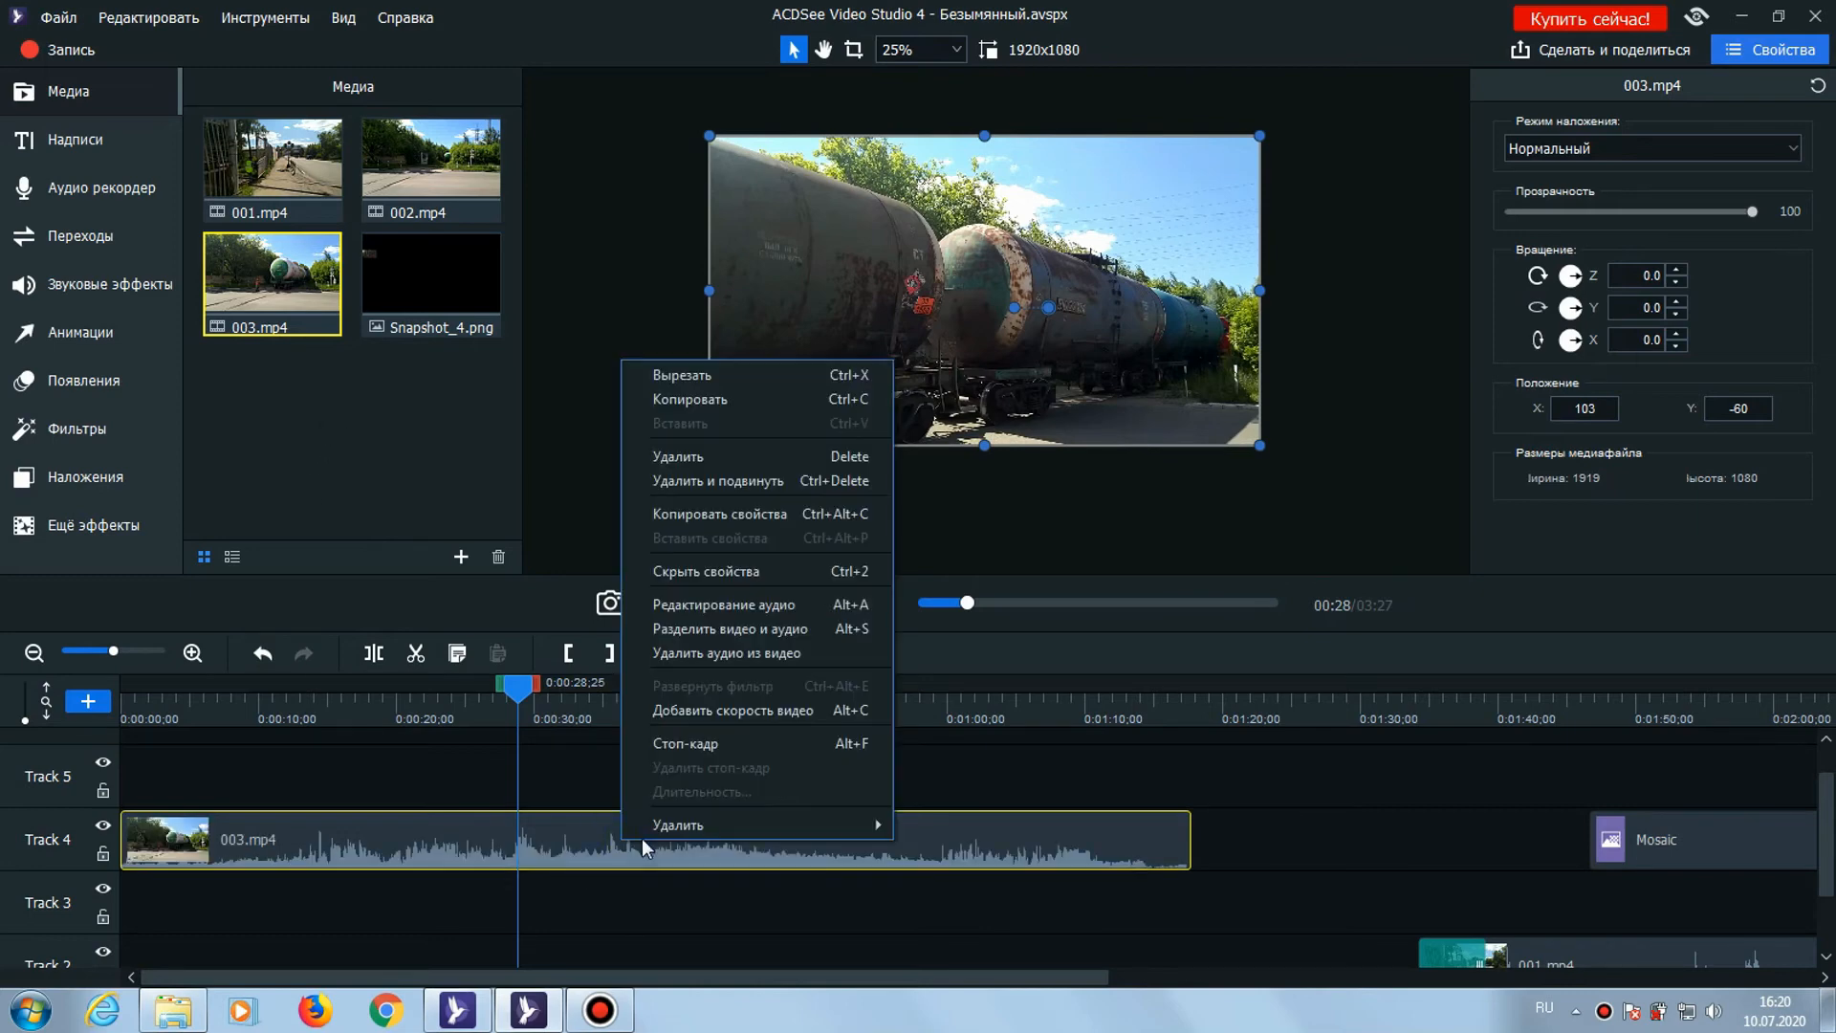
left_click(755, 631)
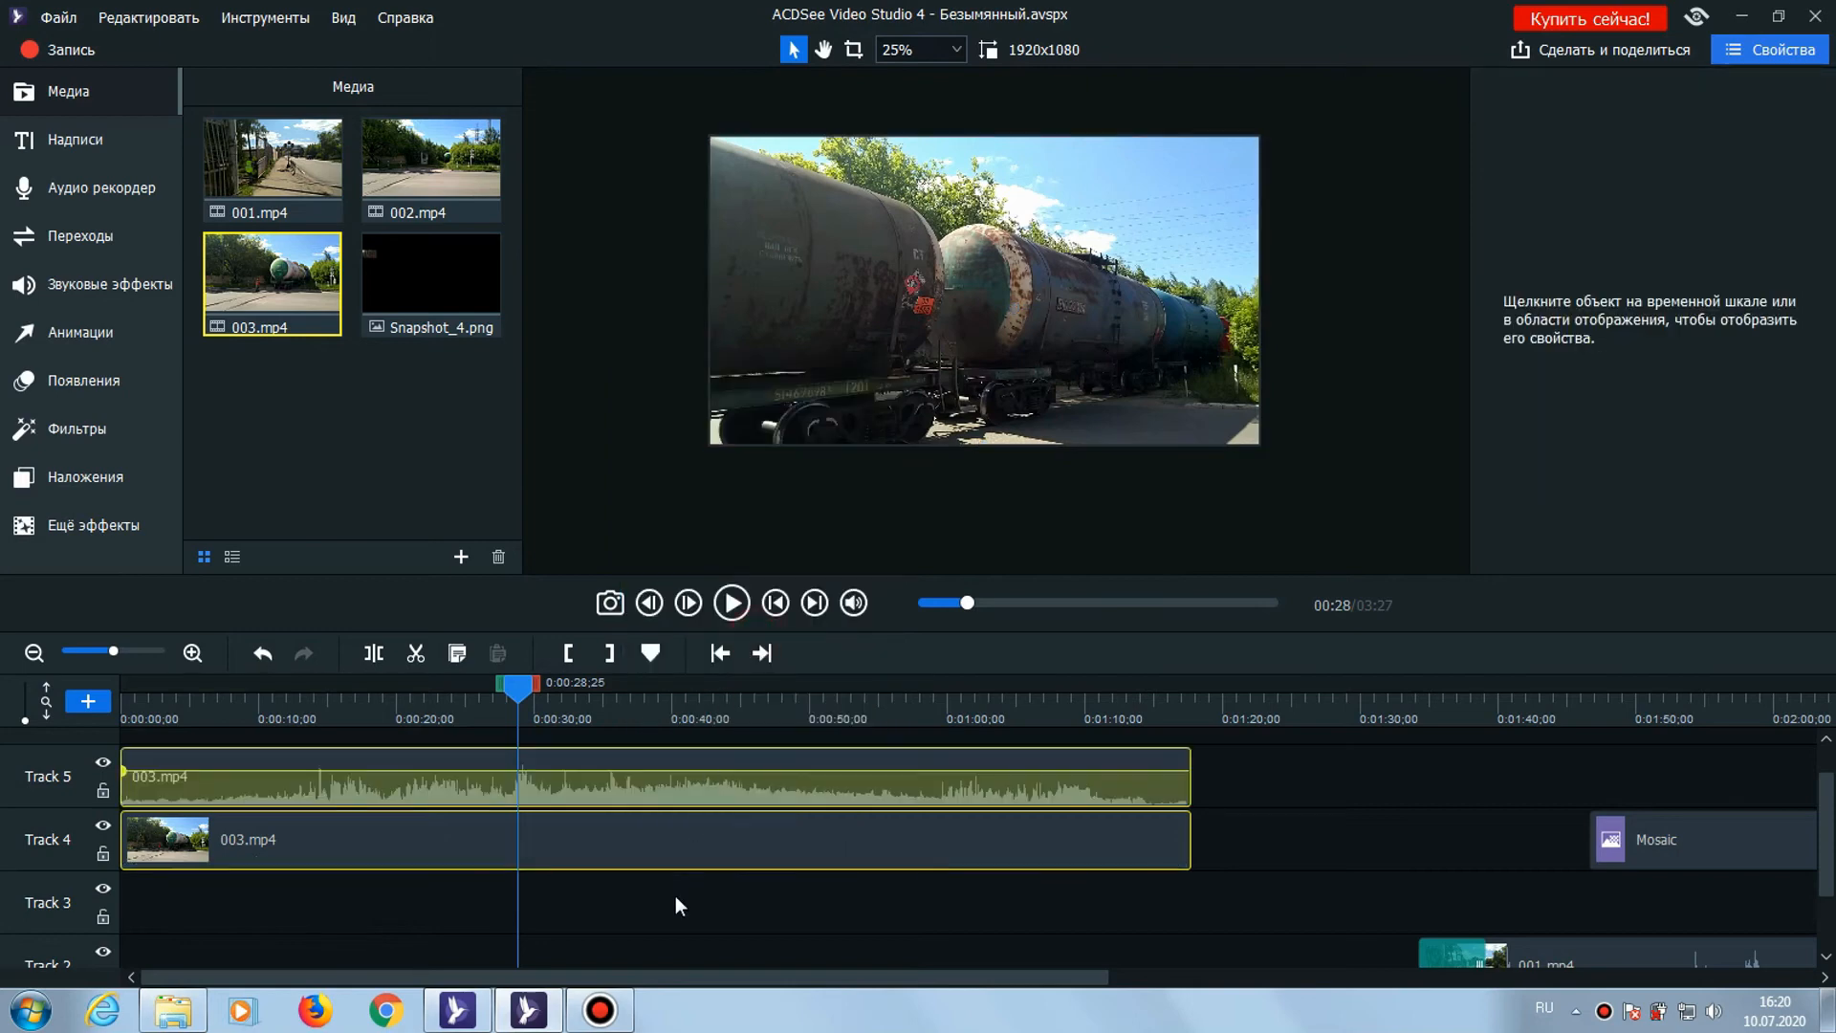
Delete the separated 003.mp4 audio clip on Track 5 and undo the deletion
left_click(685, 755)
key("Delete")
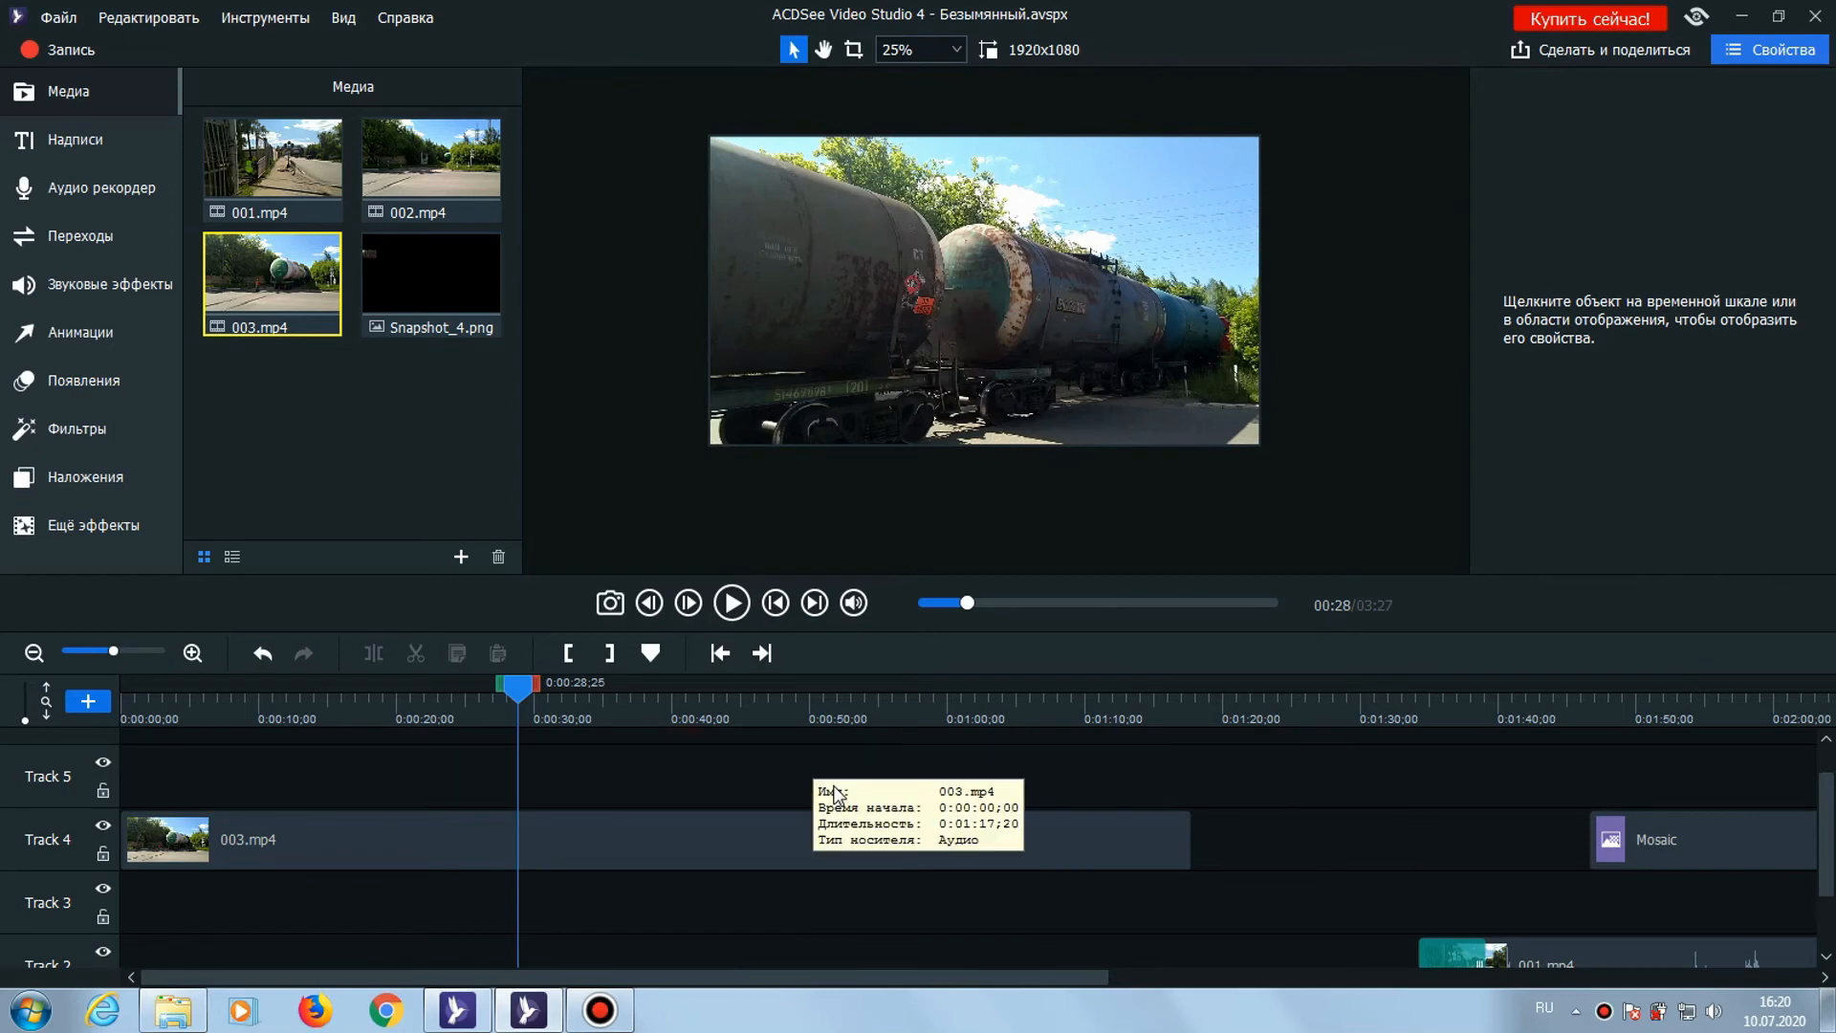
left_click(262, 654)
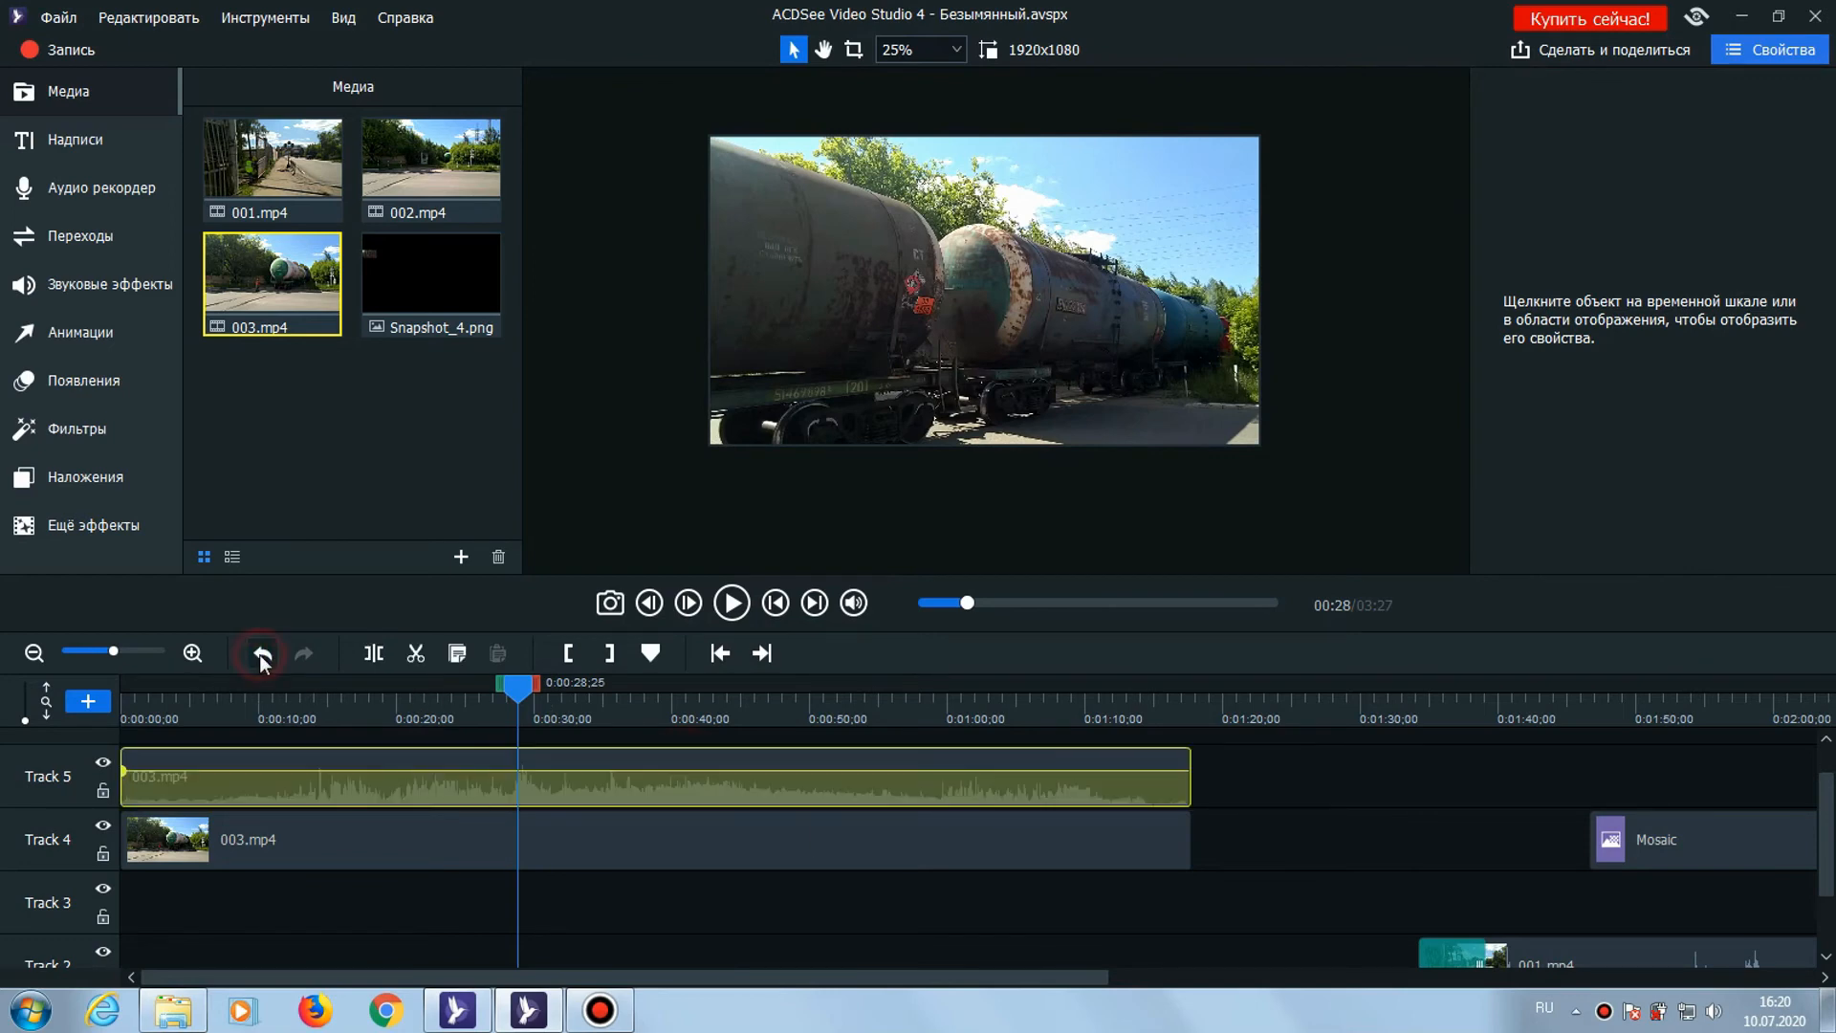
Add an audio point to the 003.mp4 audio clip on Track 5 at about 0:00:20
left_click_drag(612, 760, 614, 845)
right_click(399, 771)
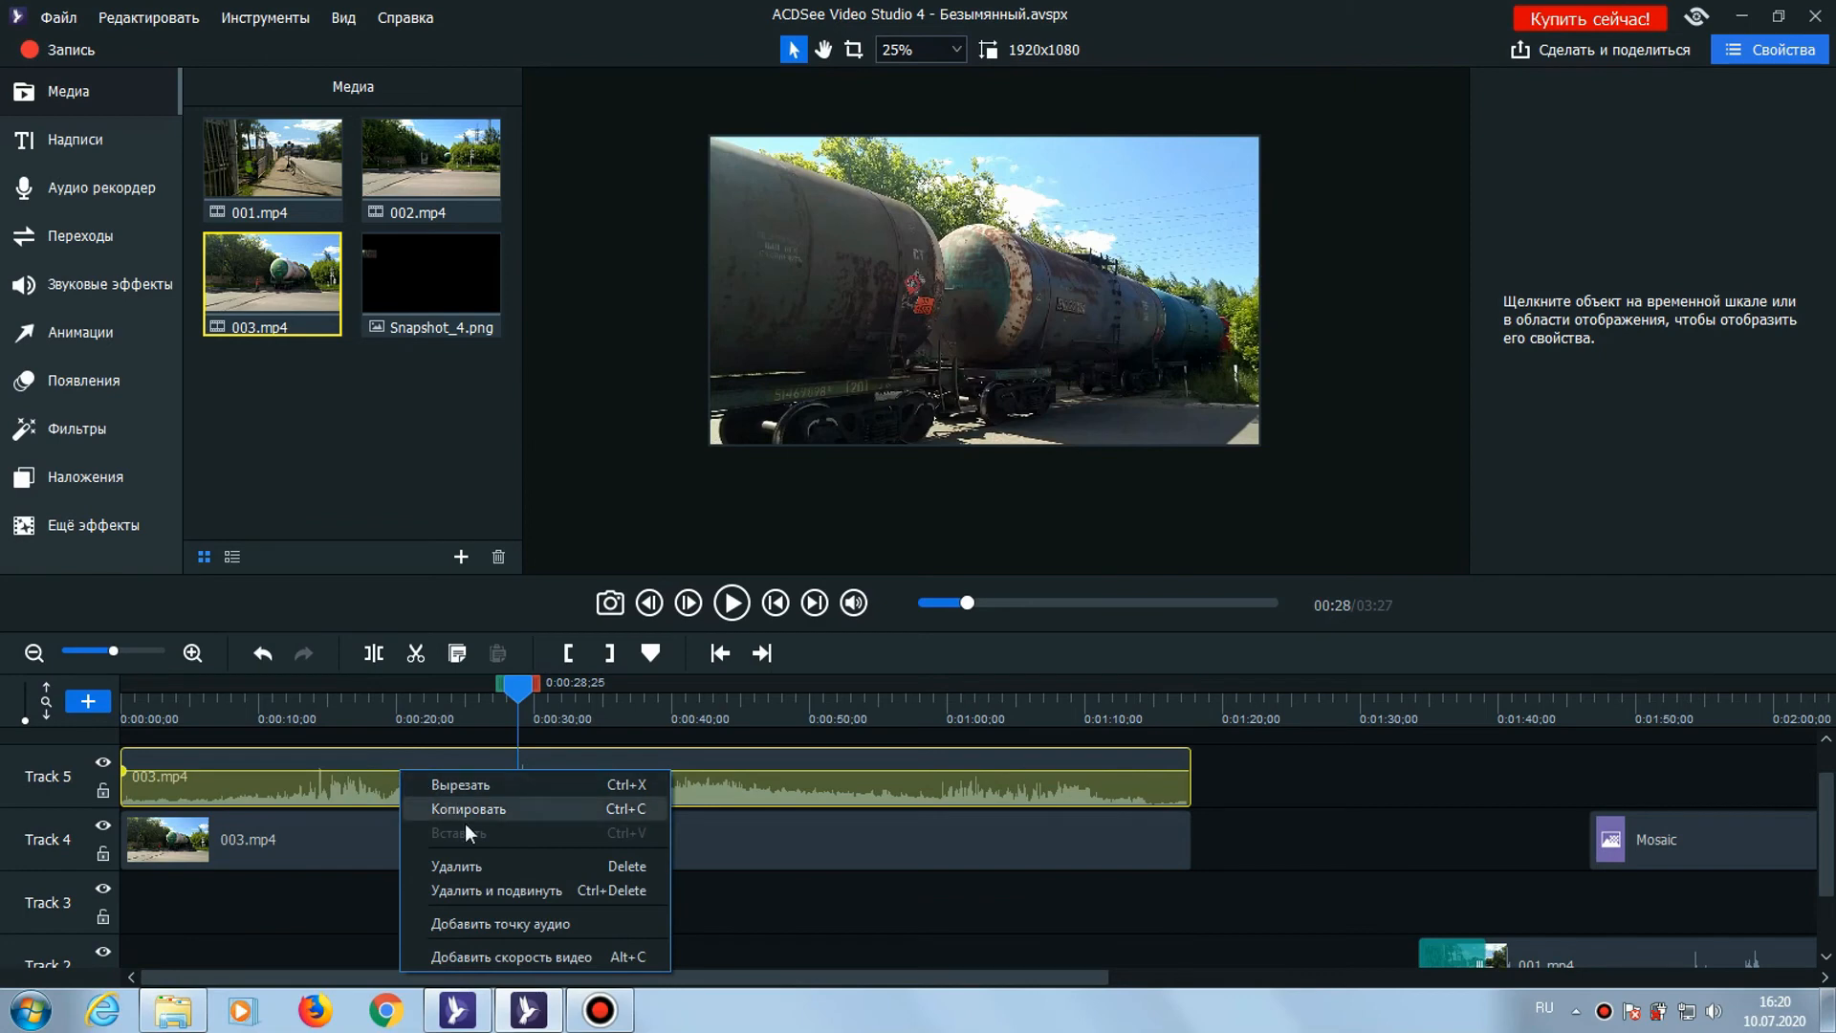
left_click(502, 924)
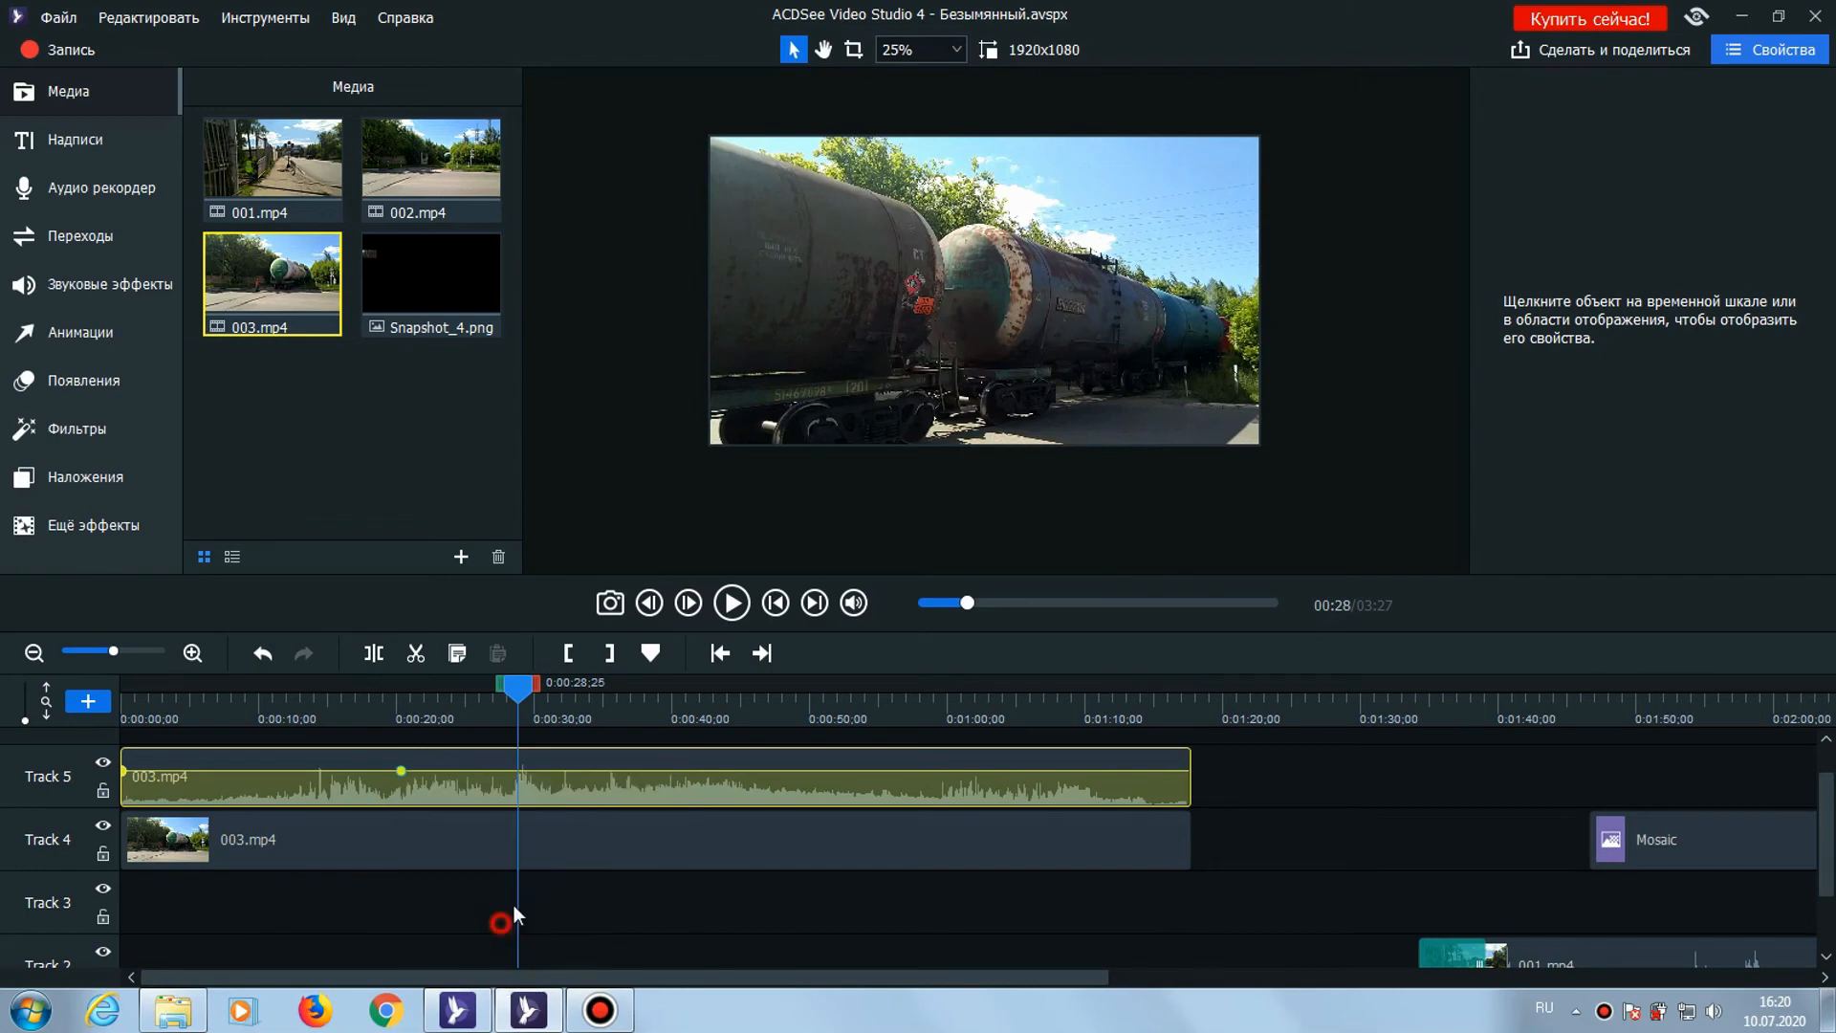
Add an audio point to the Track 5 audio clip, lower it at about 0:00:09, and raise the existing point at about 0:00:31
right_click(277, 772)
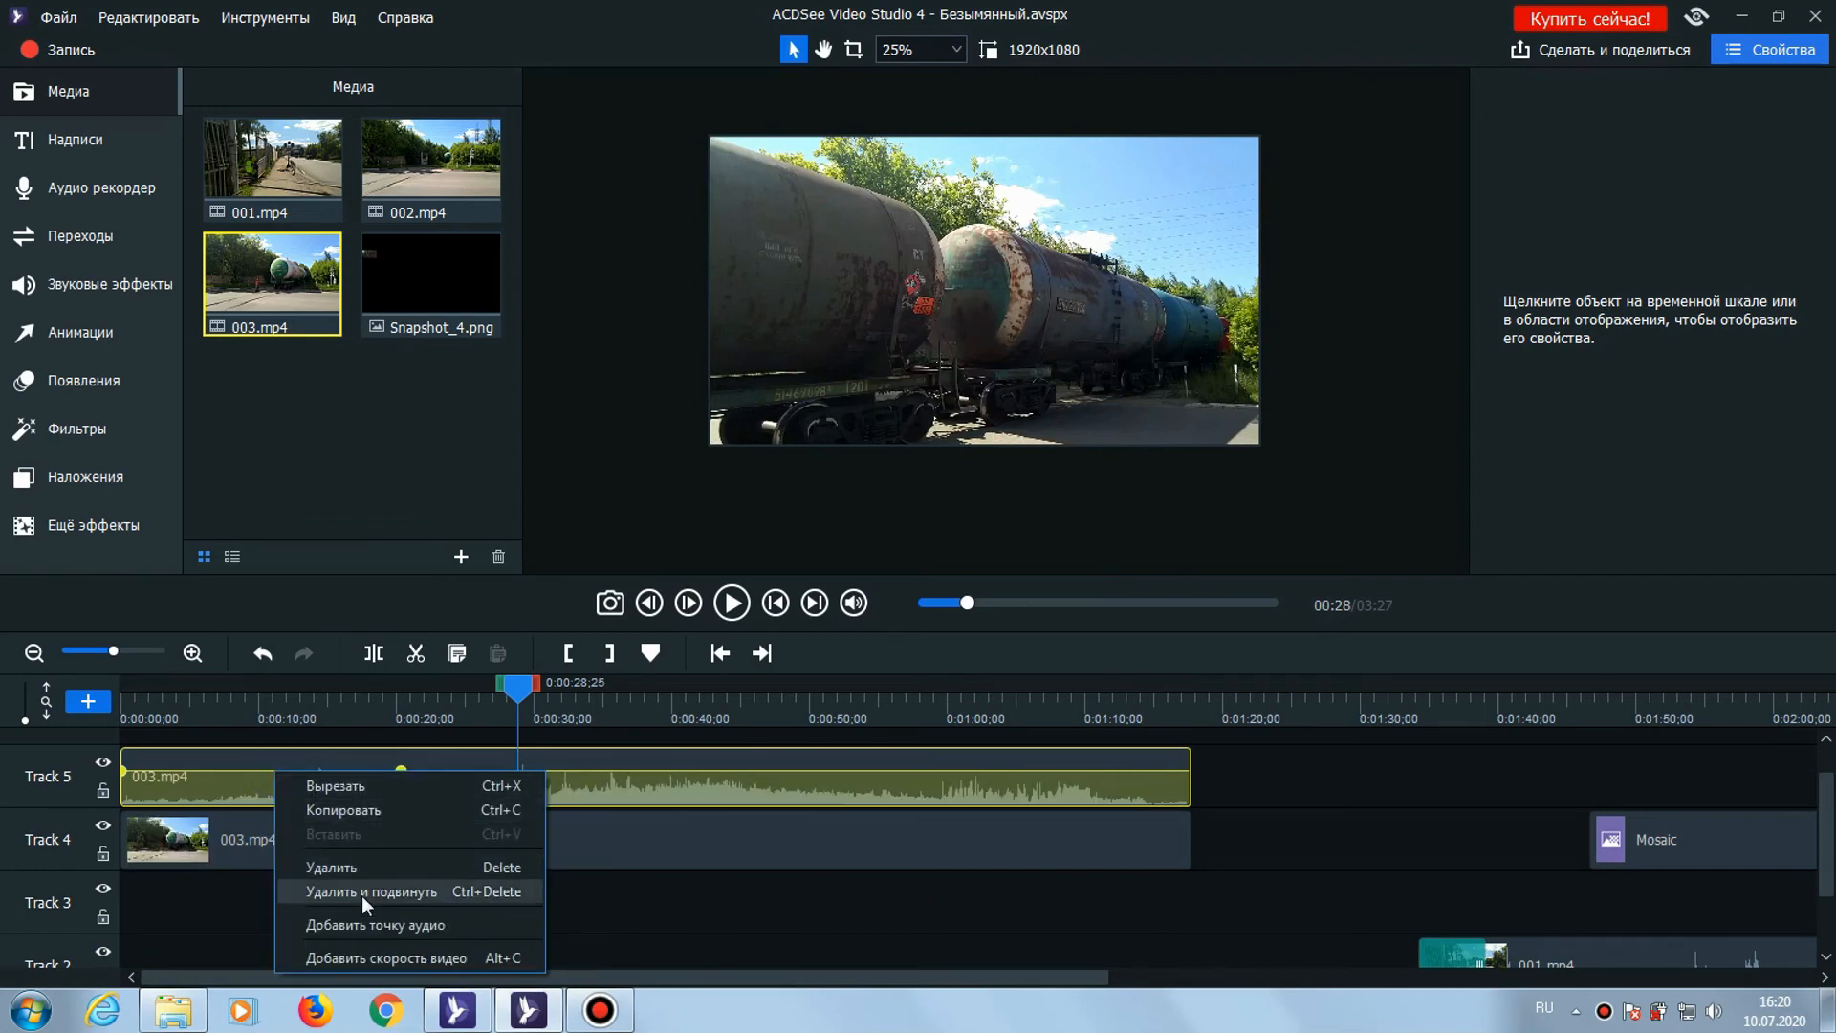
left_click(364, 926)
mouse_move(276, 773)
left_mouse_down()
mouse_move(274, 798)
mouse_move(203, 786)
mouse_move(247, 792)
left_mouse_up()
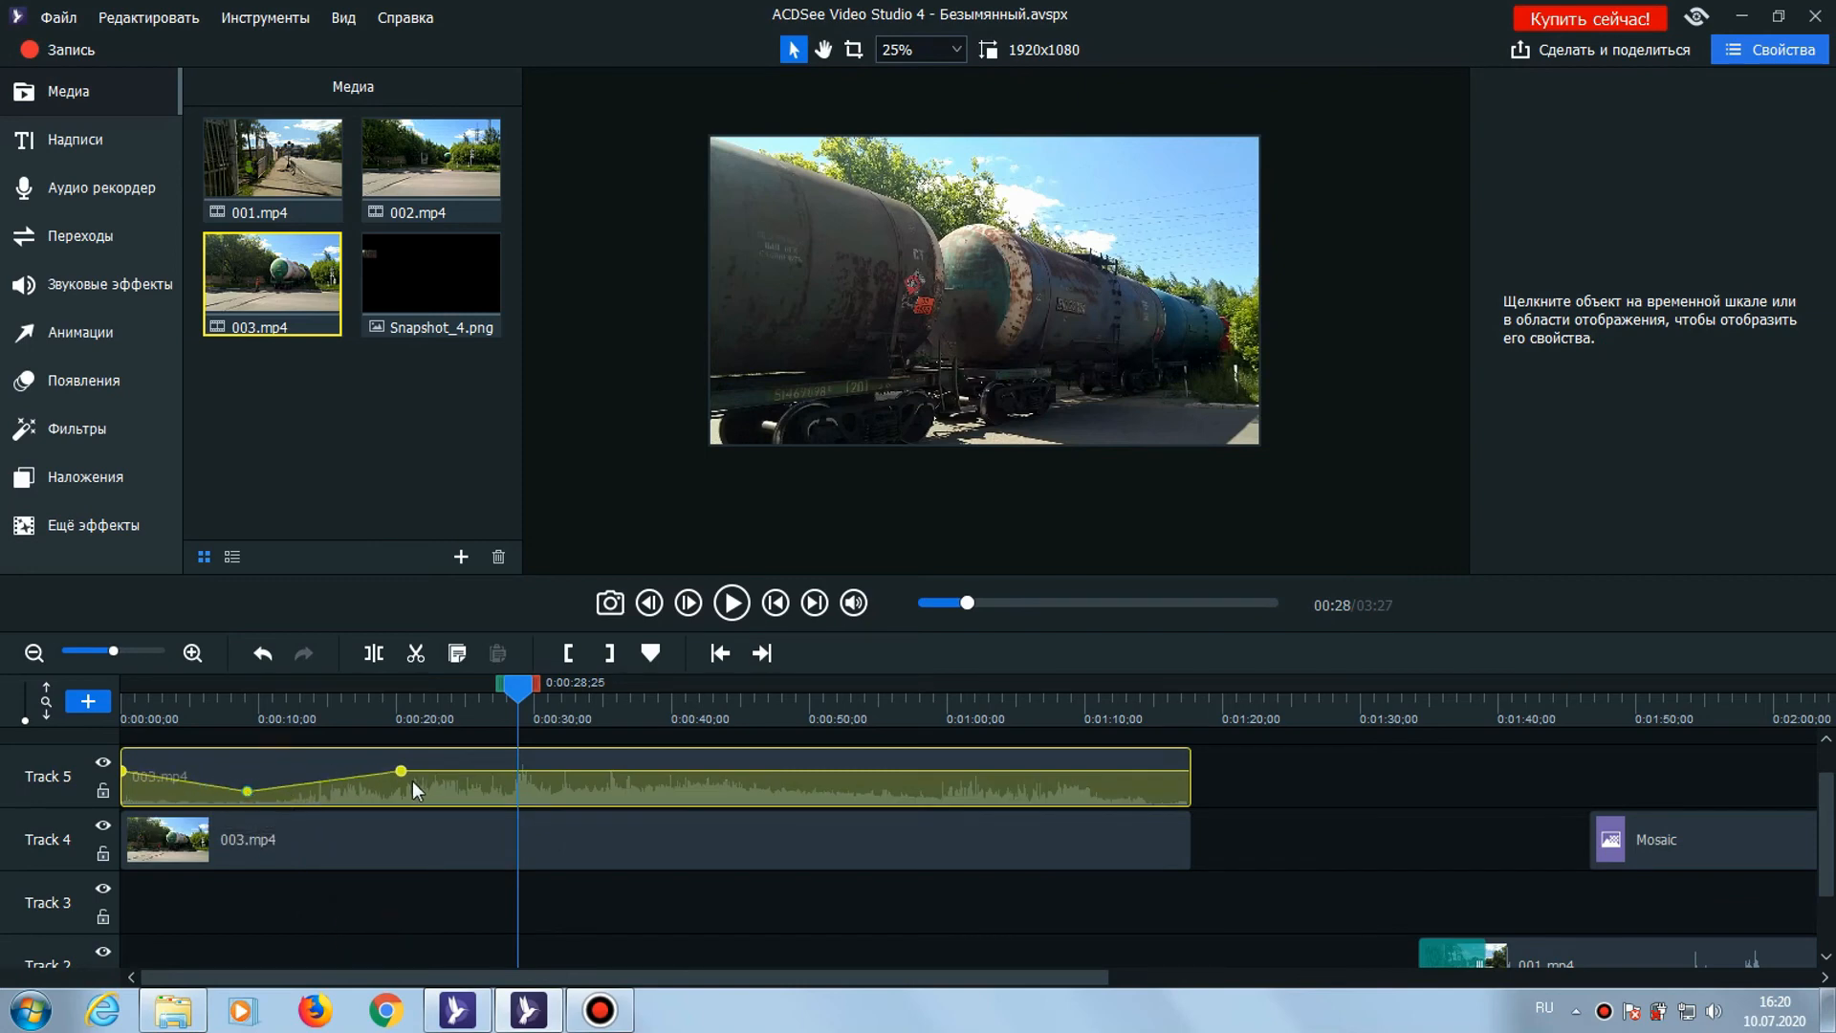
left_click_drag(401, 772, 545, 761)
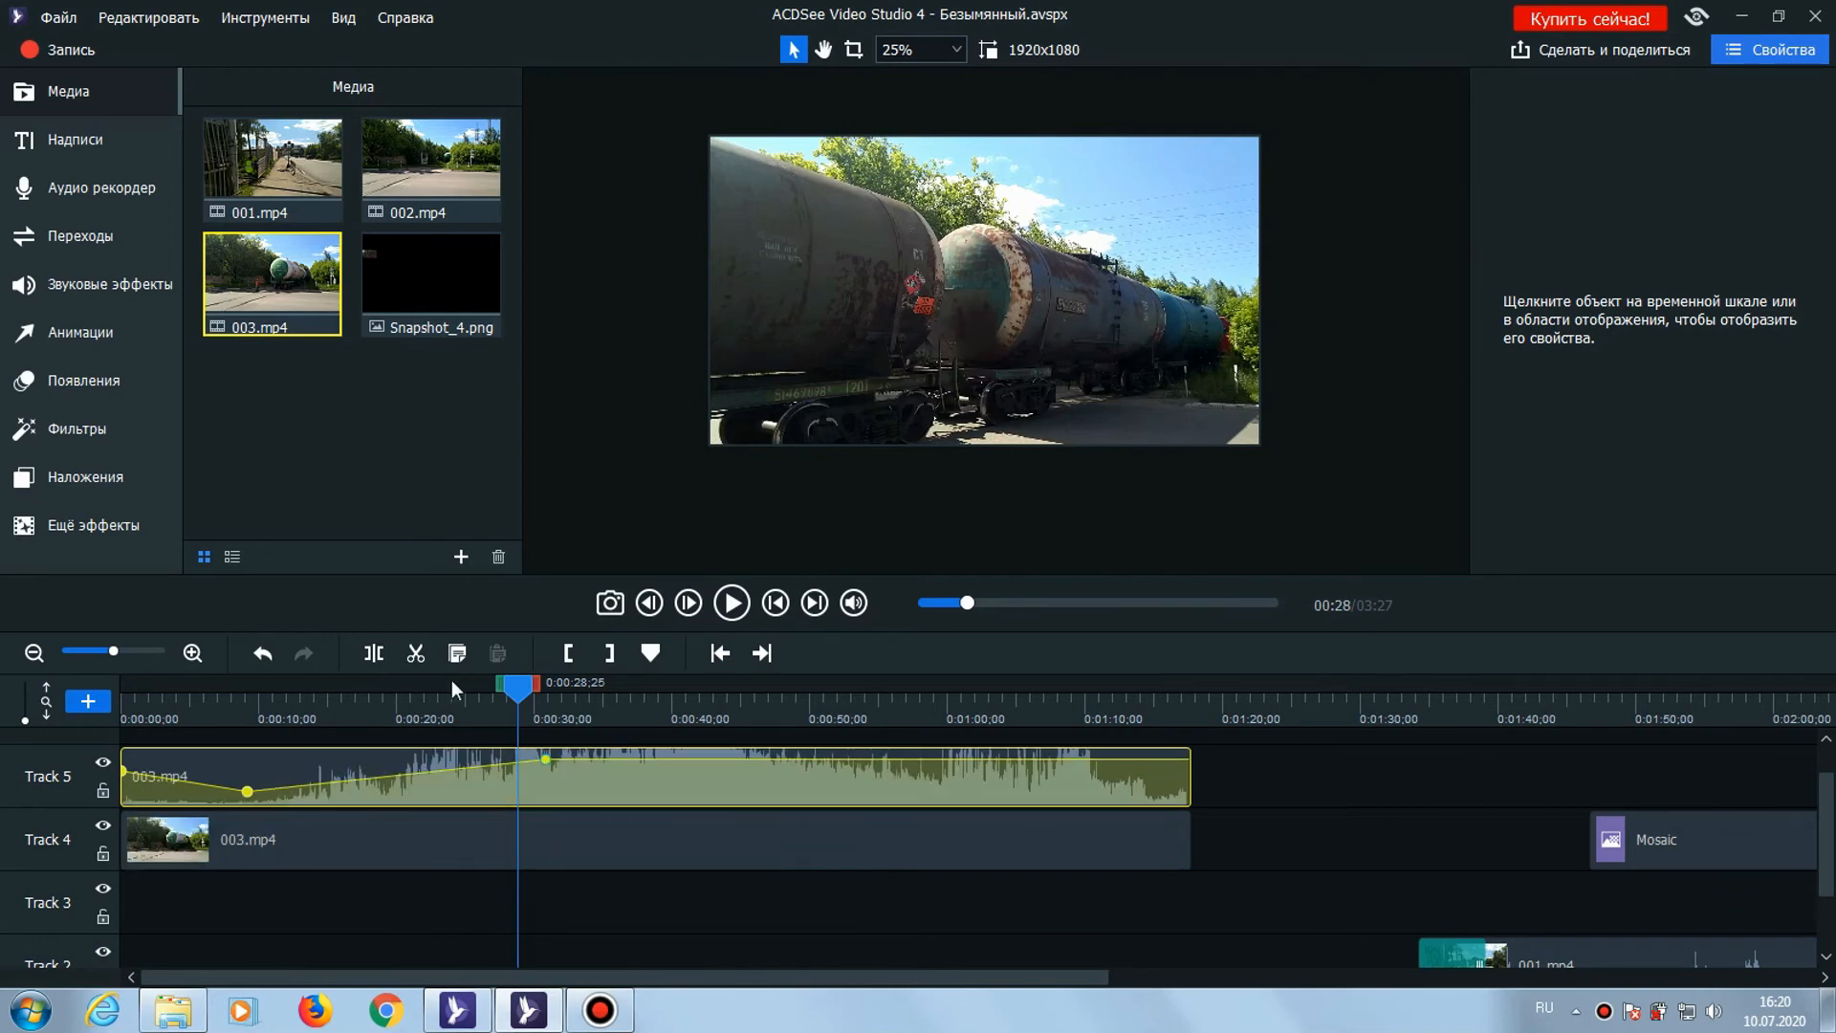
Undo the audio point edits and the separation of the 003.mp4 clip's video and audio
left_click(261, 655)
left_click(261, 655)
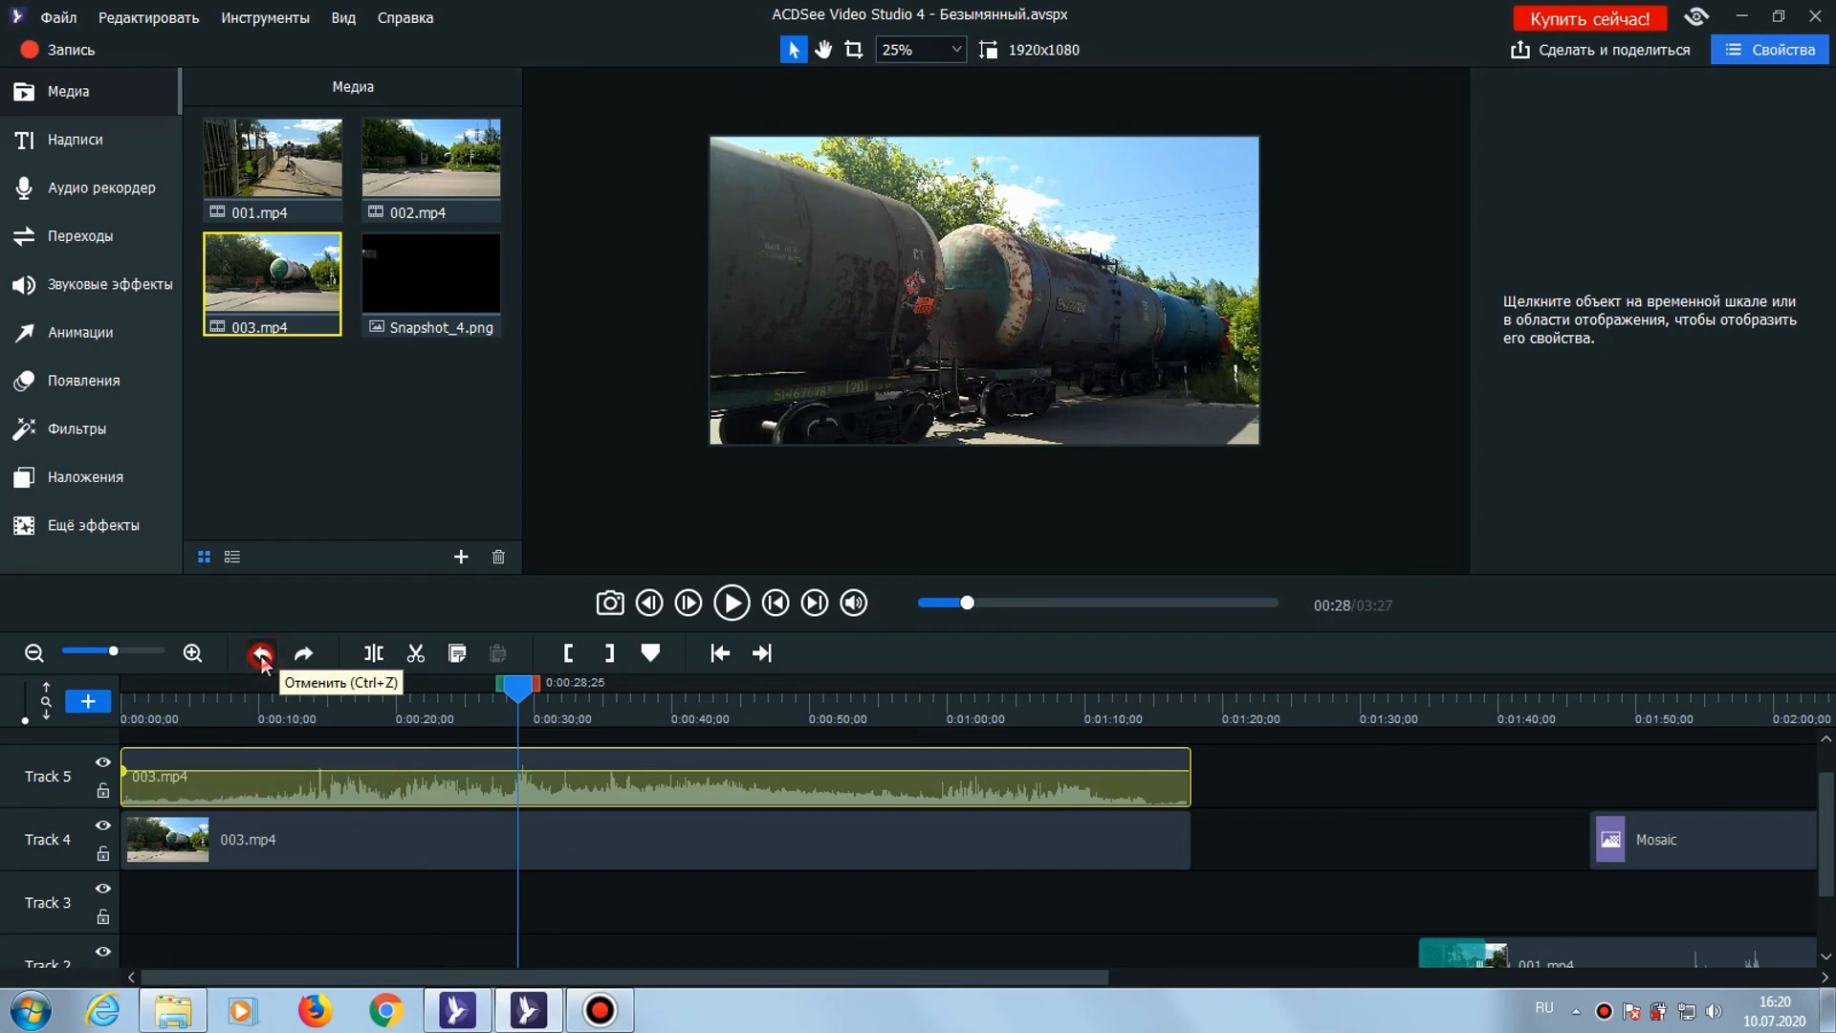
left_click(262, 656)
Turn on audio editing for the 003.mp4 clip on Track 4 and add an audio point at about 0:00:44
right_click(587, 840)
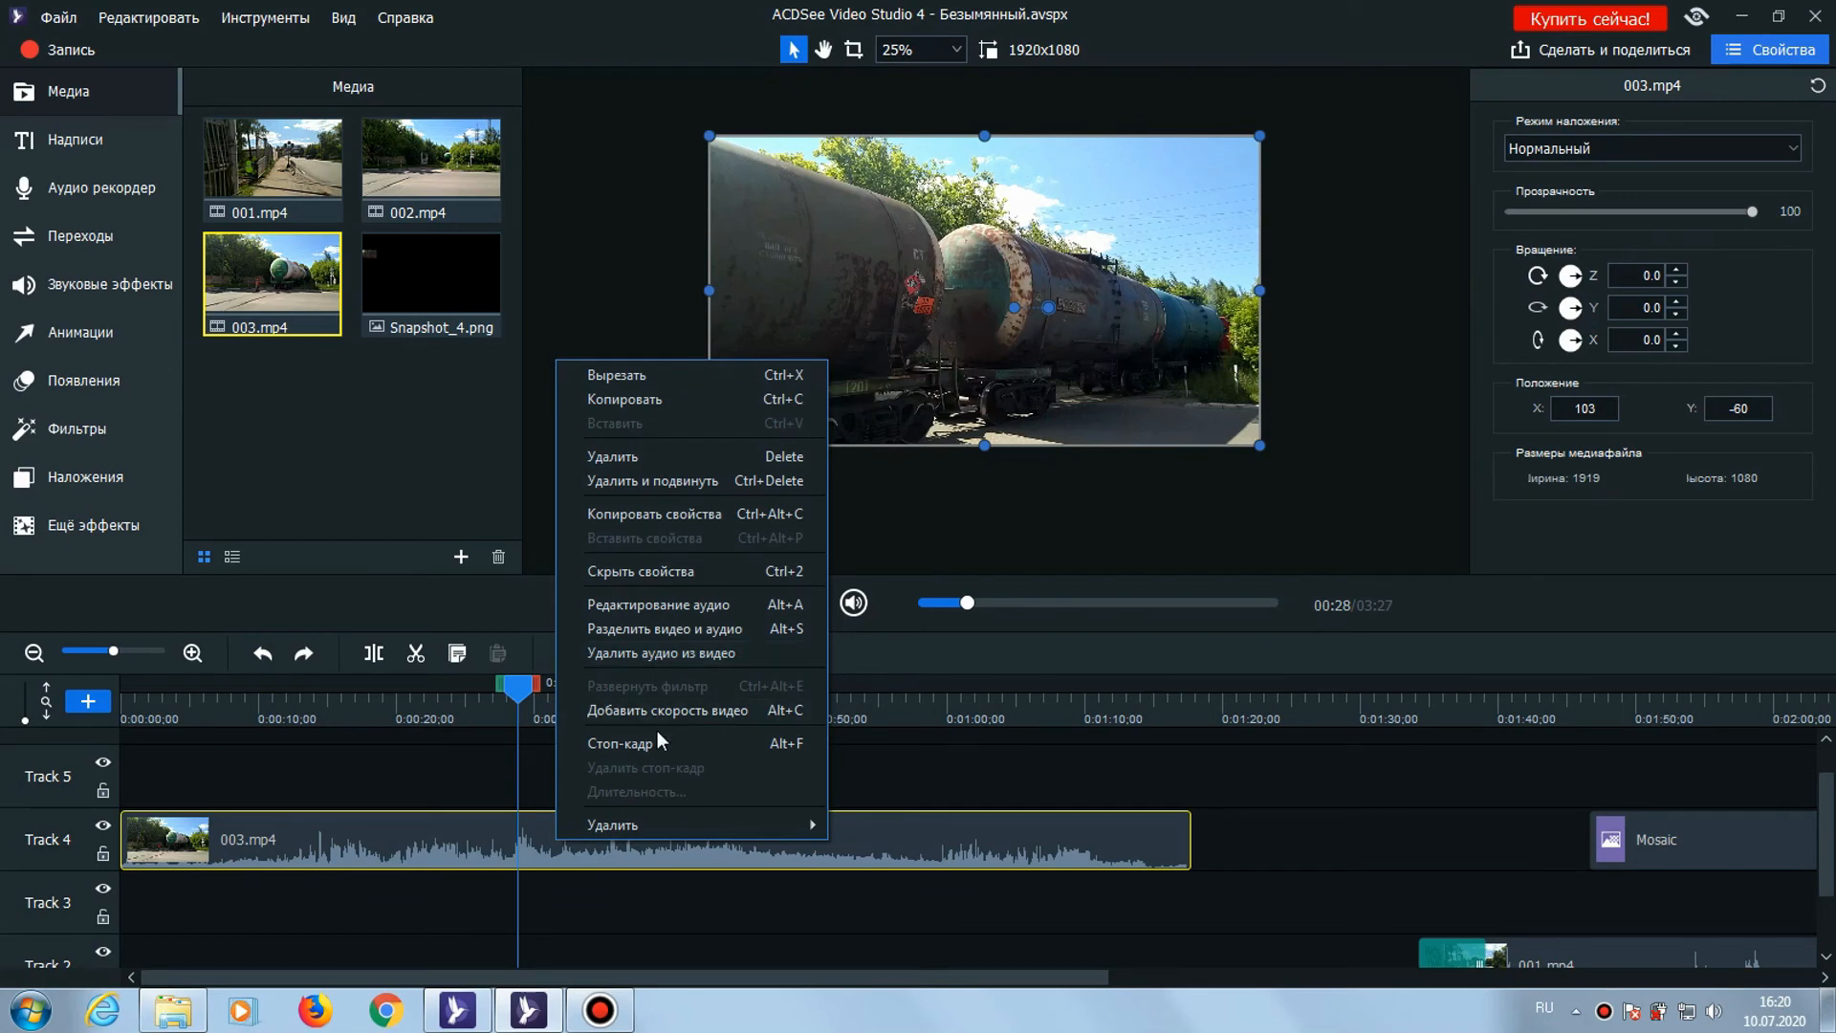
left_click(525, 848)
right_click(555, 846)
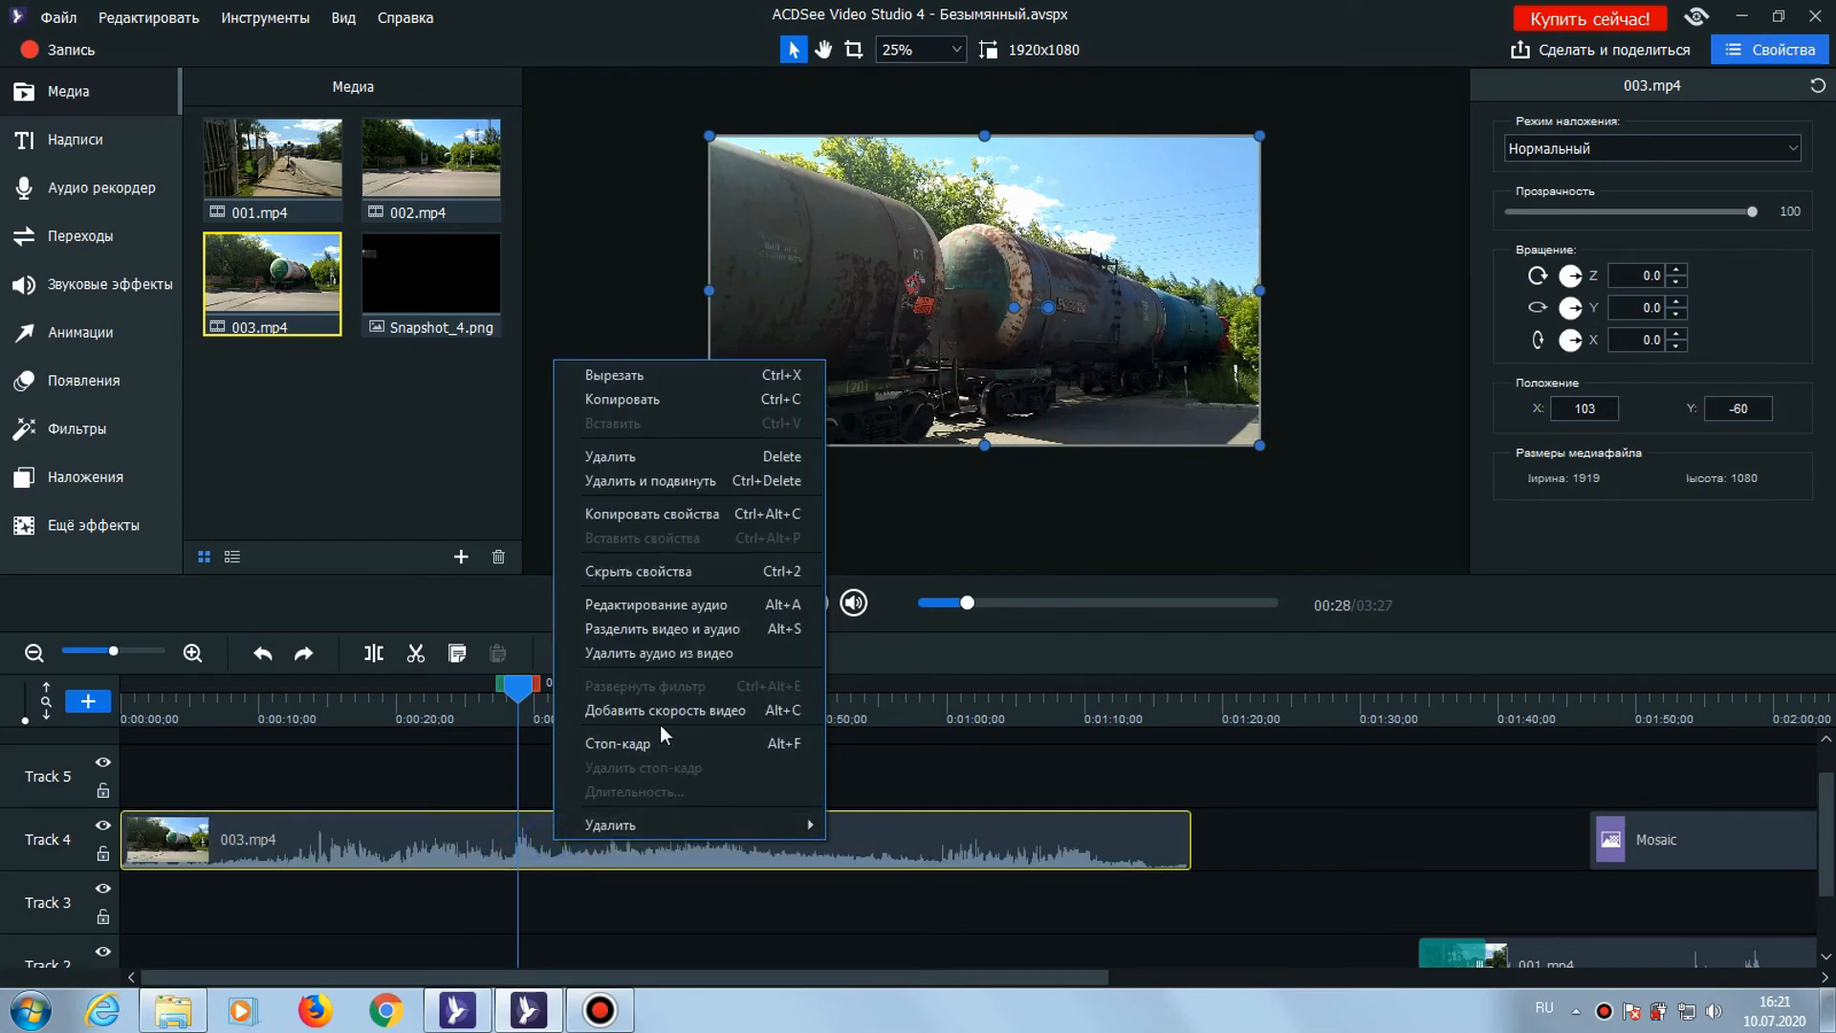
left_click(657, 616)
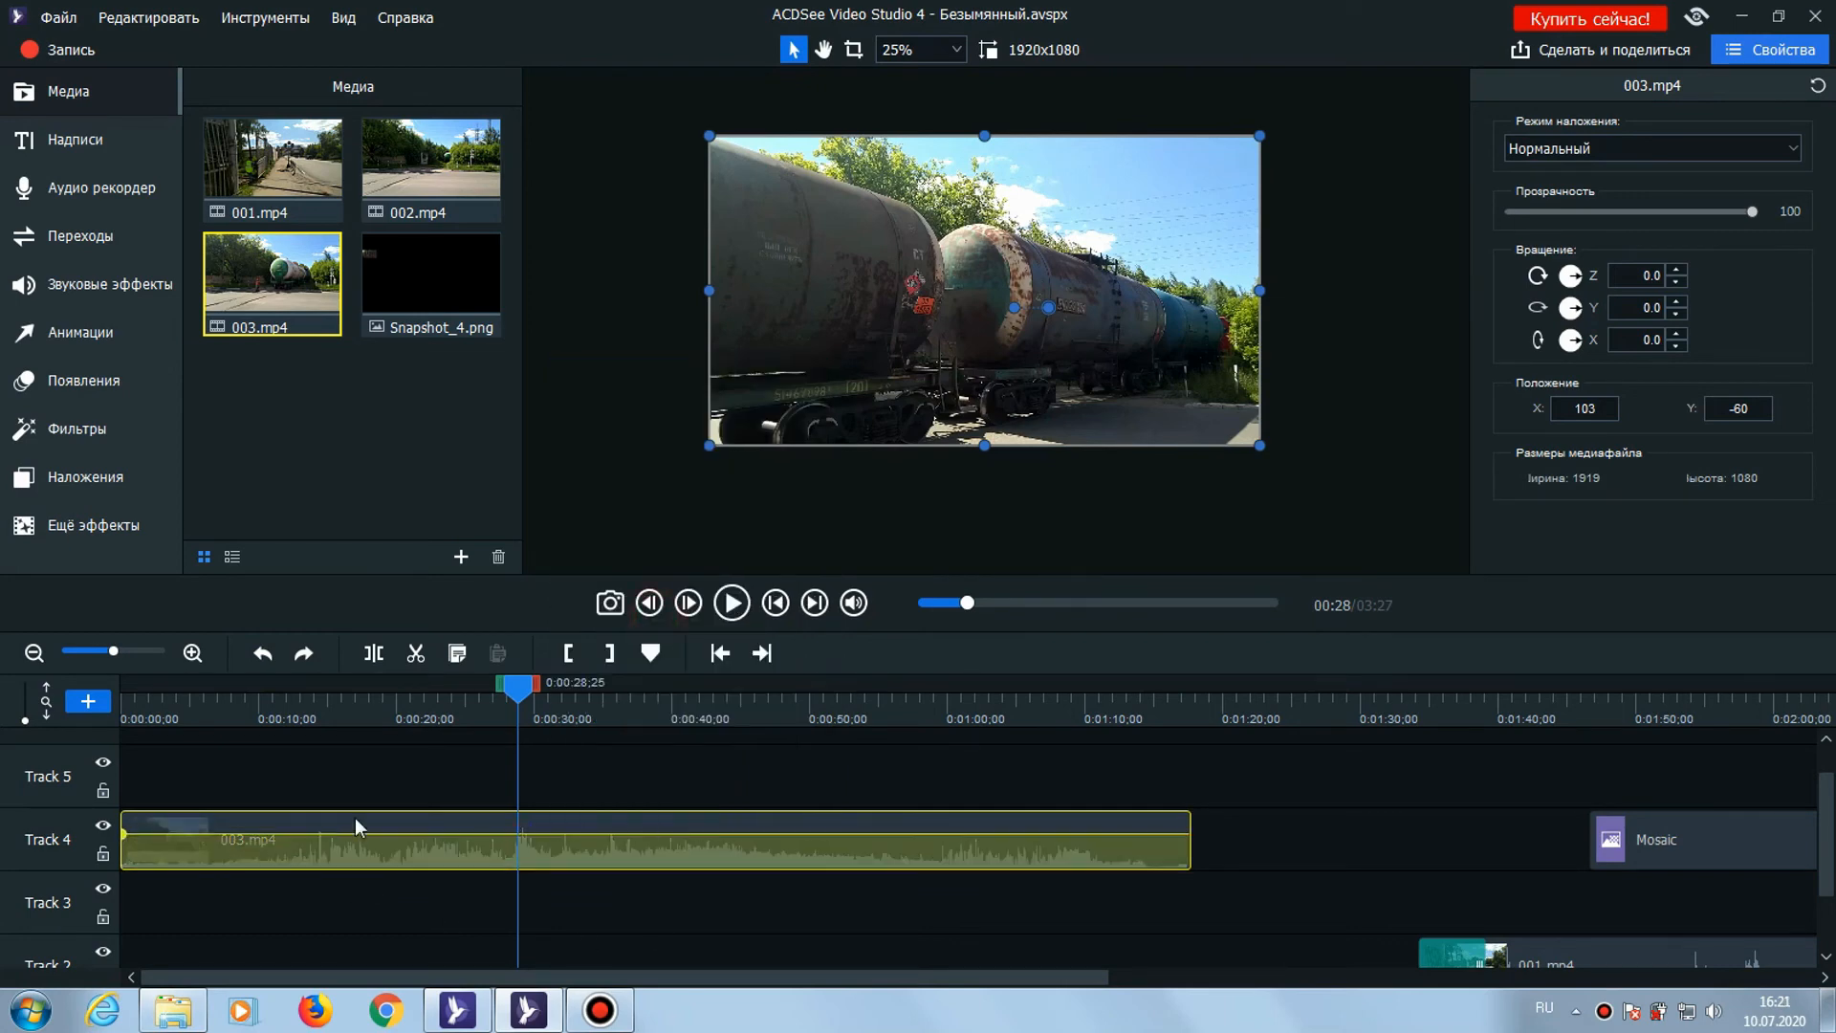
right_click(733, 834)
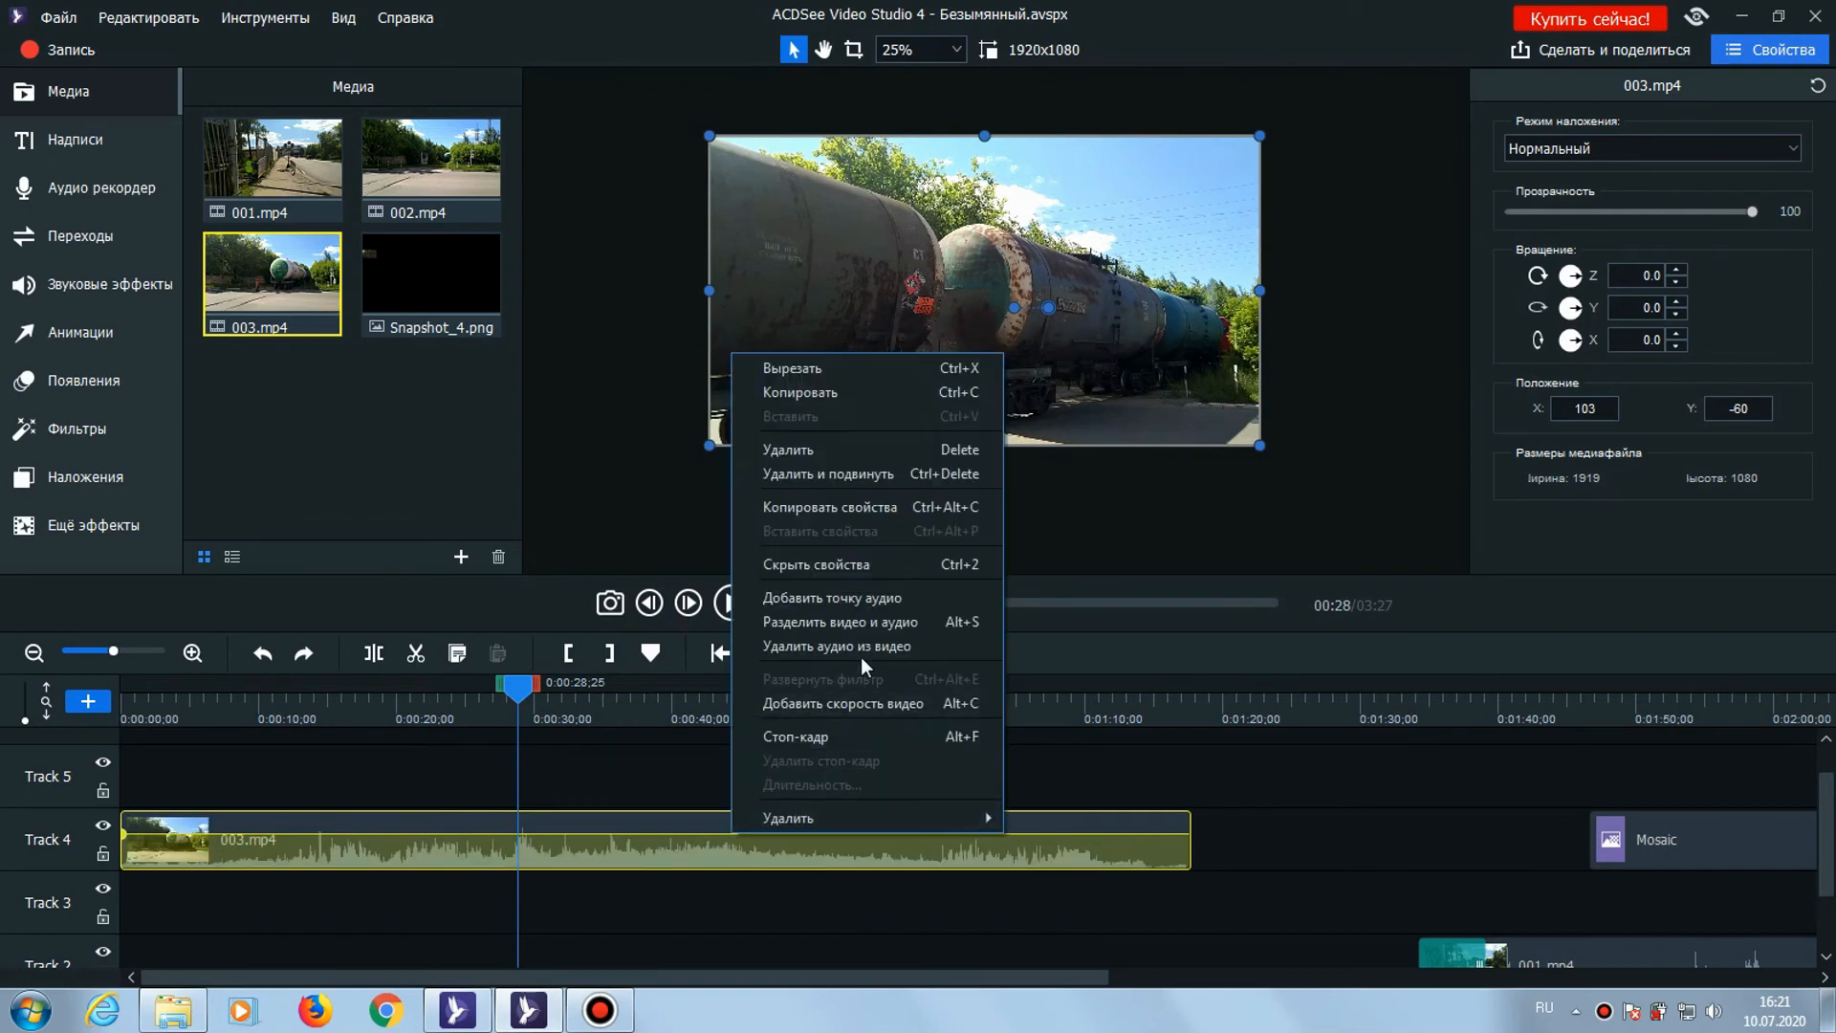
left_click(864, 600)
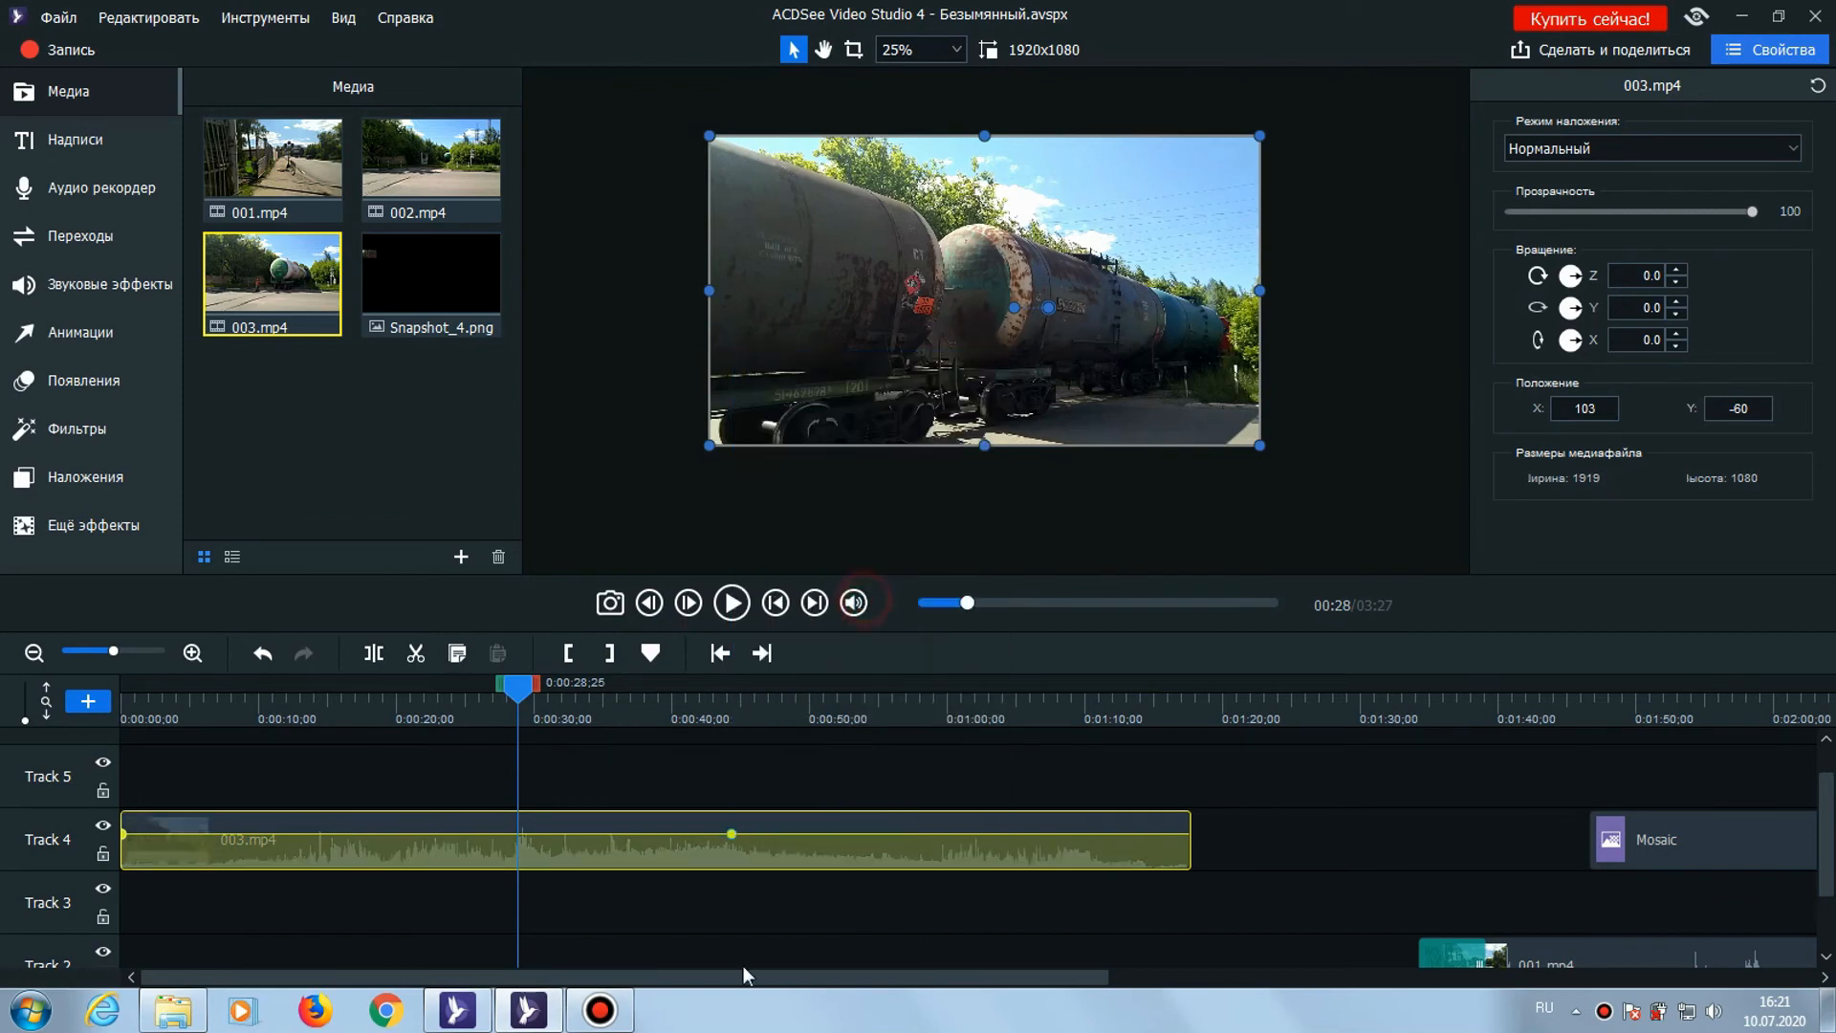
Add another audio point on the Track 4 clip, lower it to 13% at about 0:00:19, and raise the existing point at about 0:00:47
right_click(356, 832)
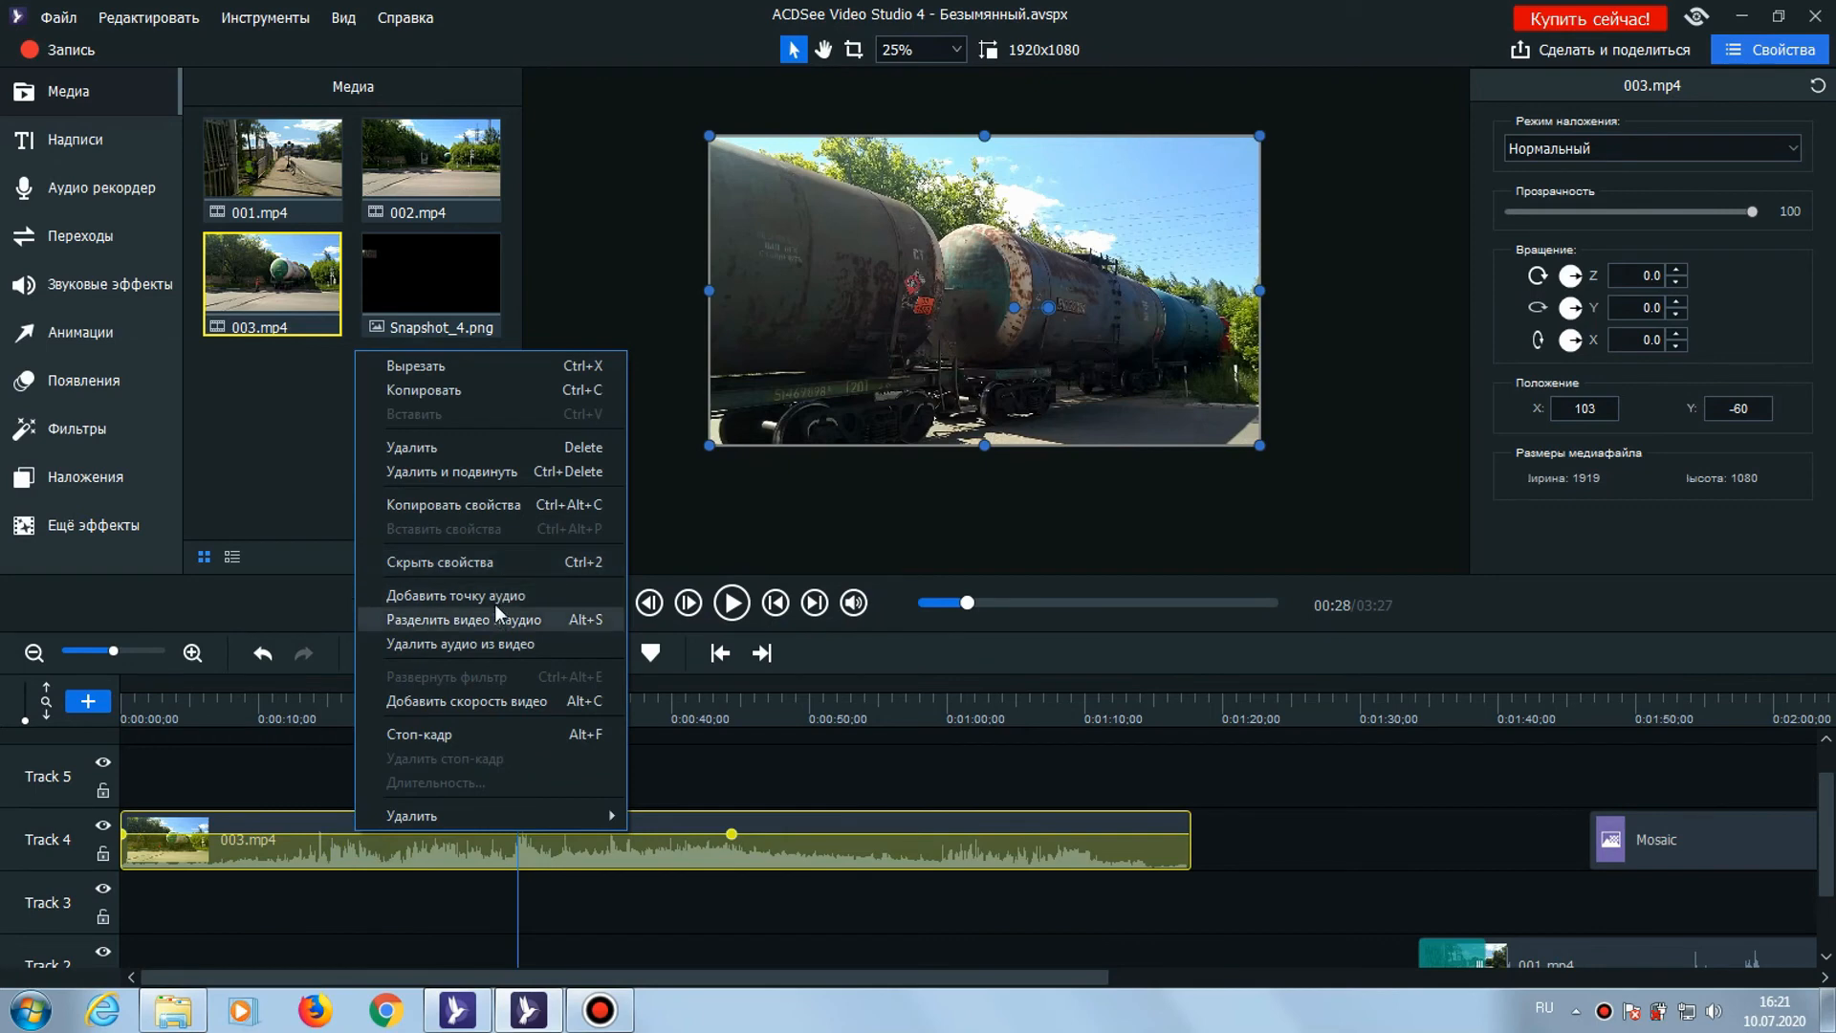
left_click(495, 597)
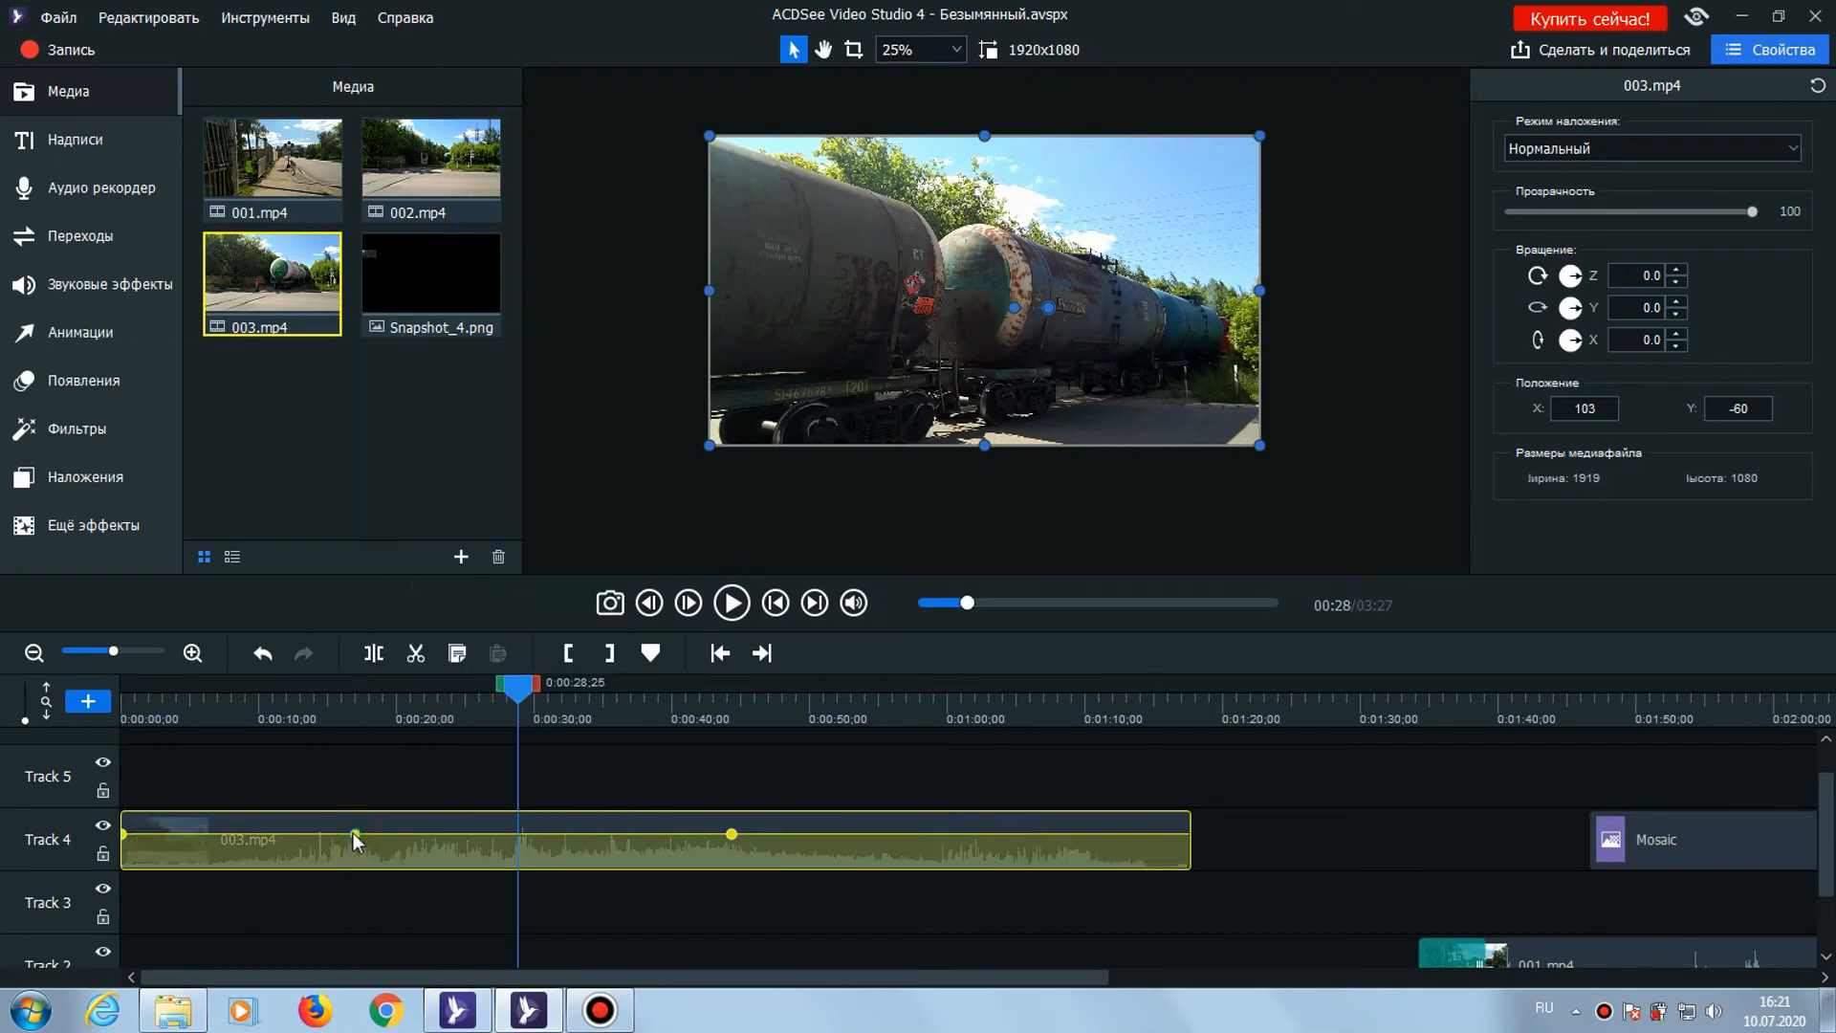
left_click_drag(354, 834, 387, 865)
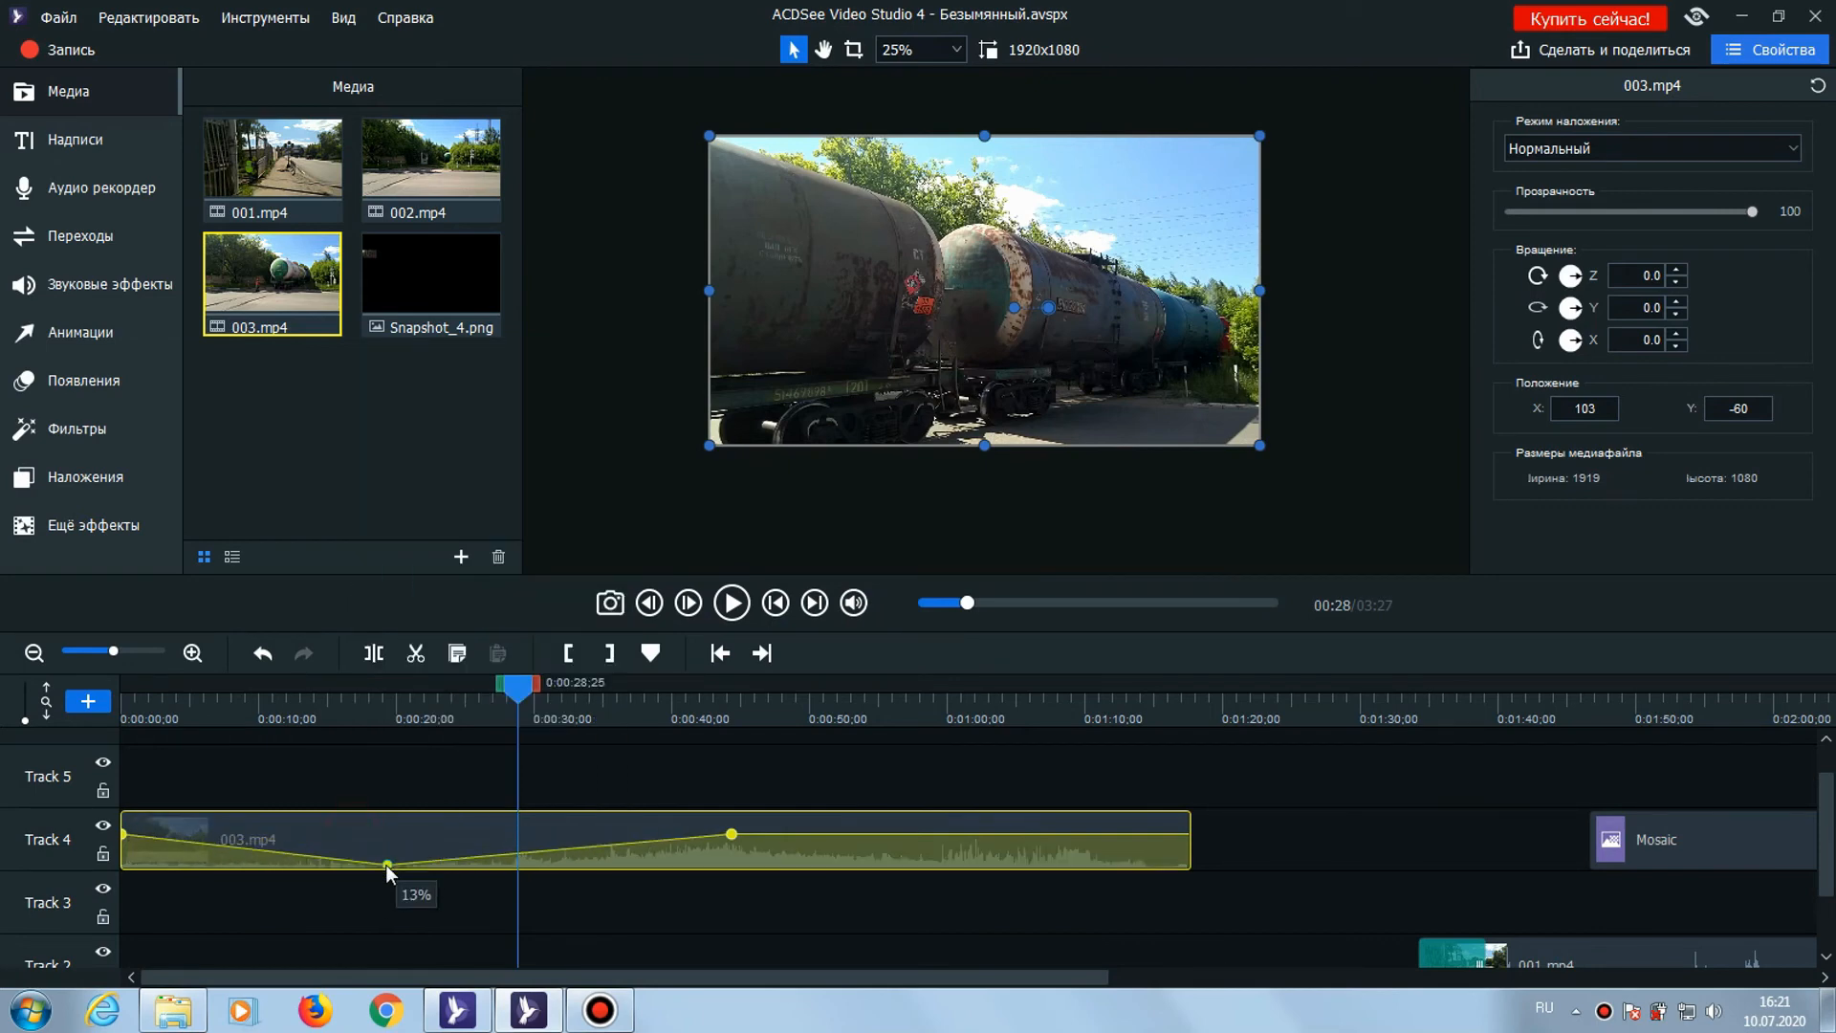
left_click_drag(732, 835, 778, 824)
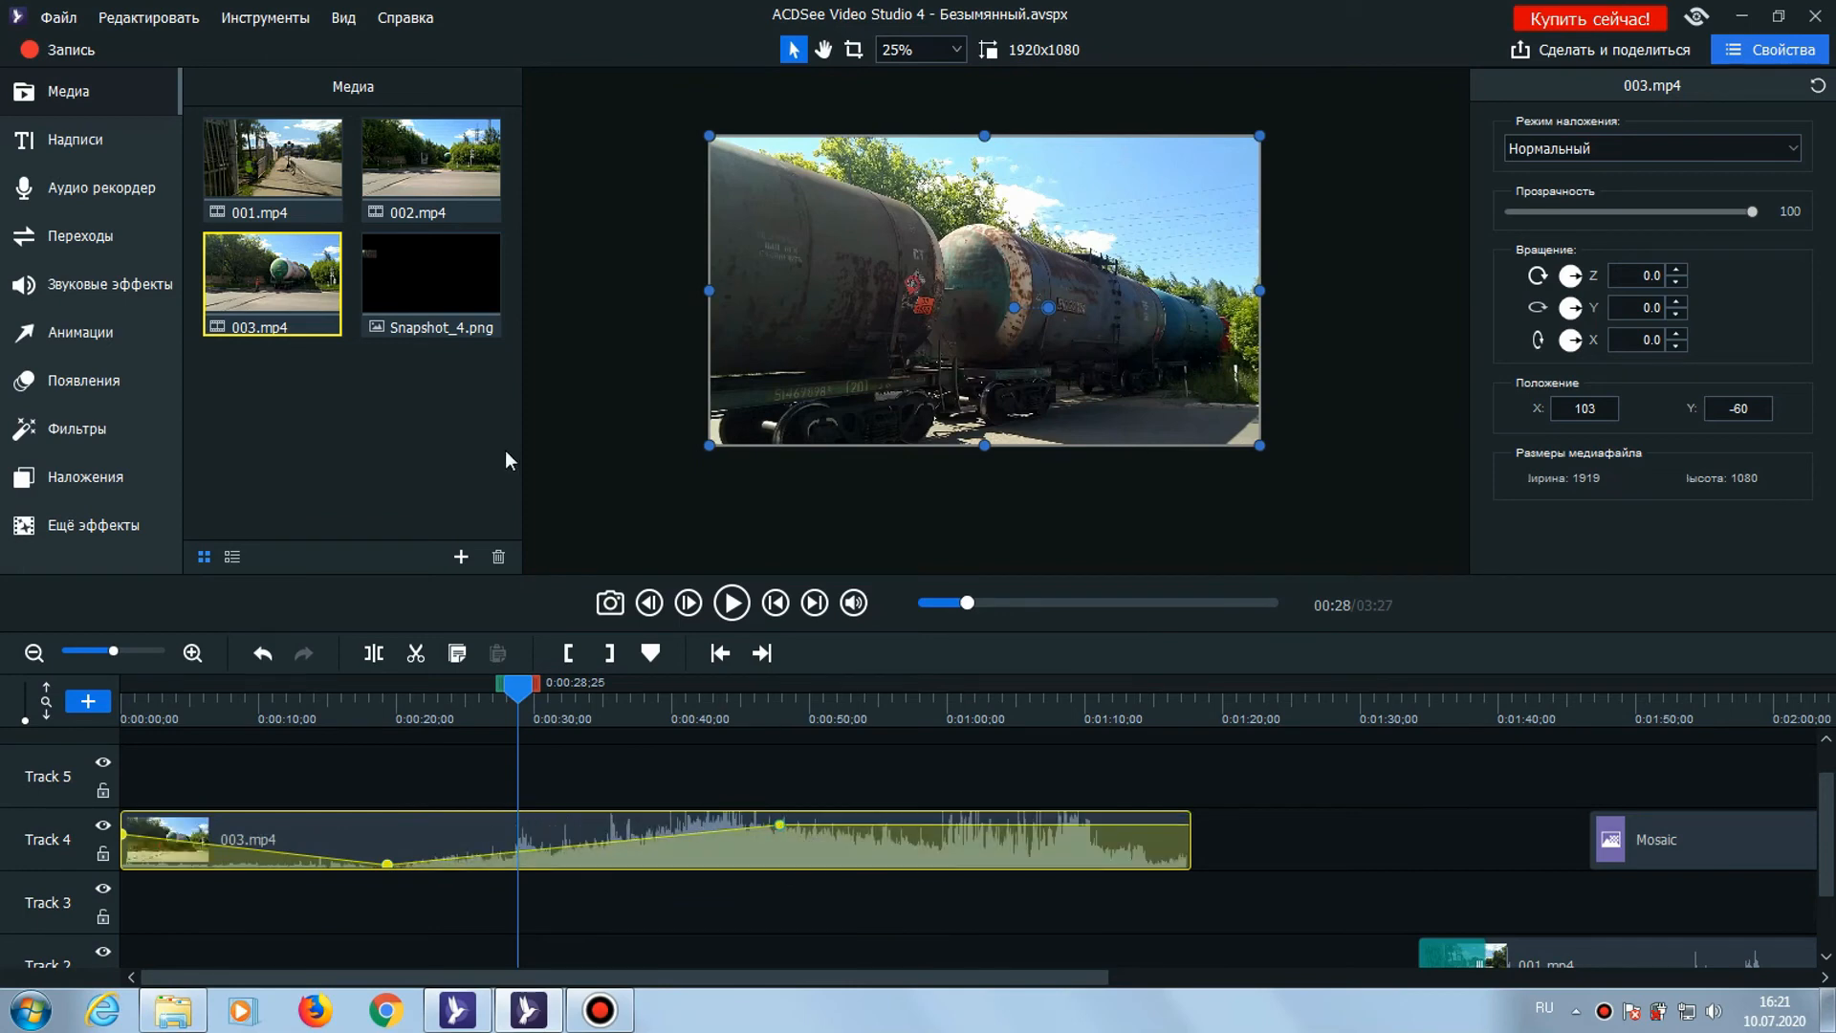
left_click(515, 692)
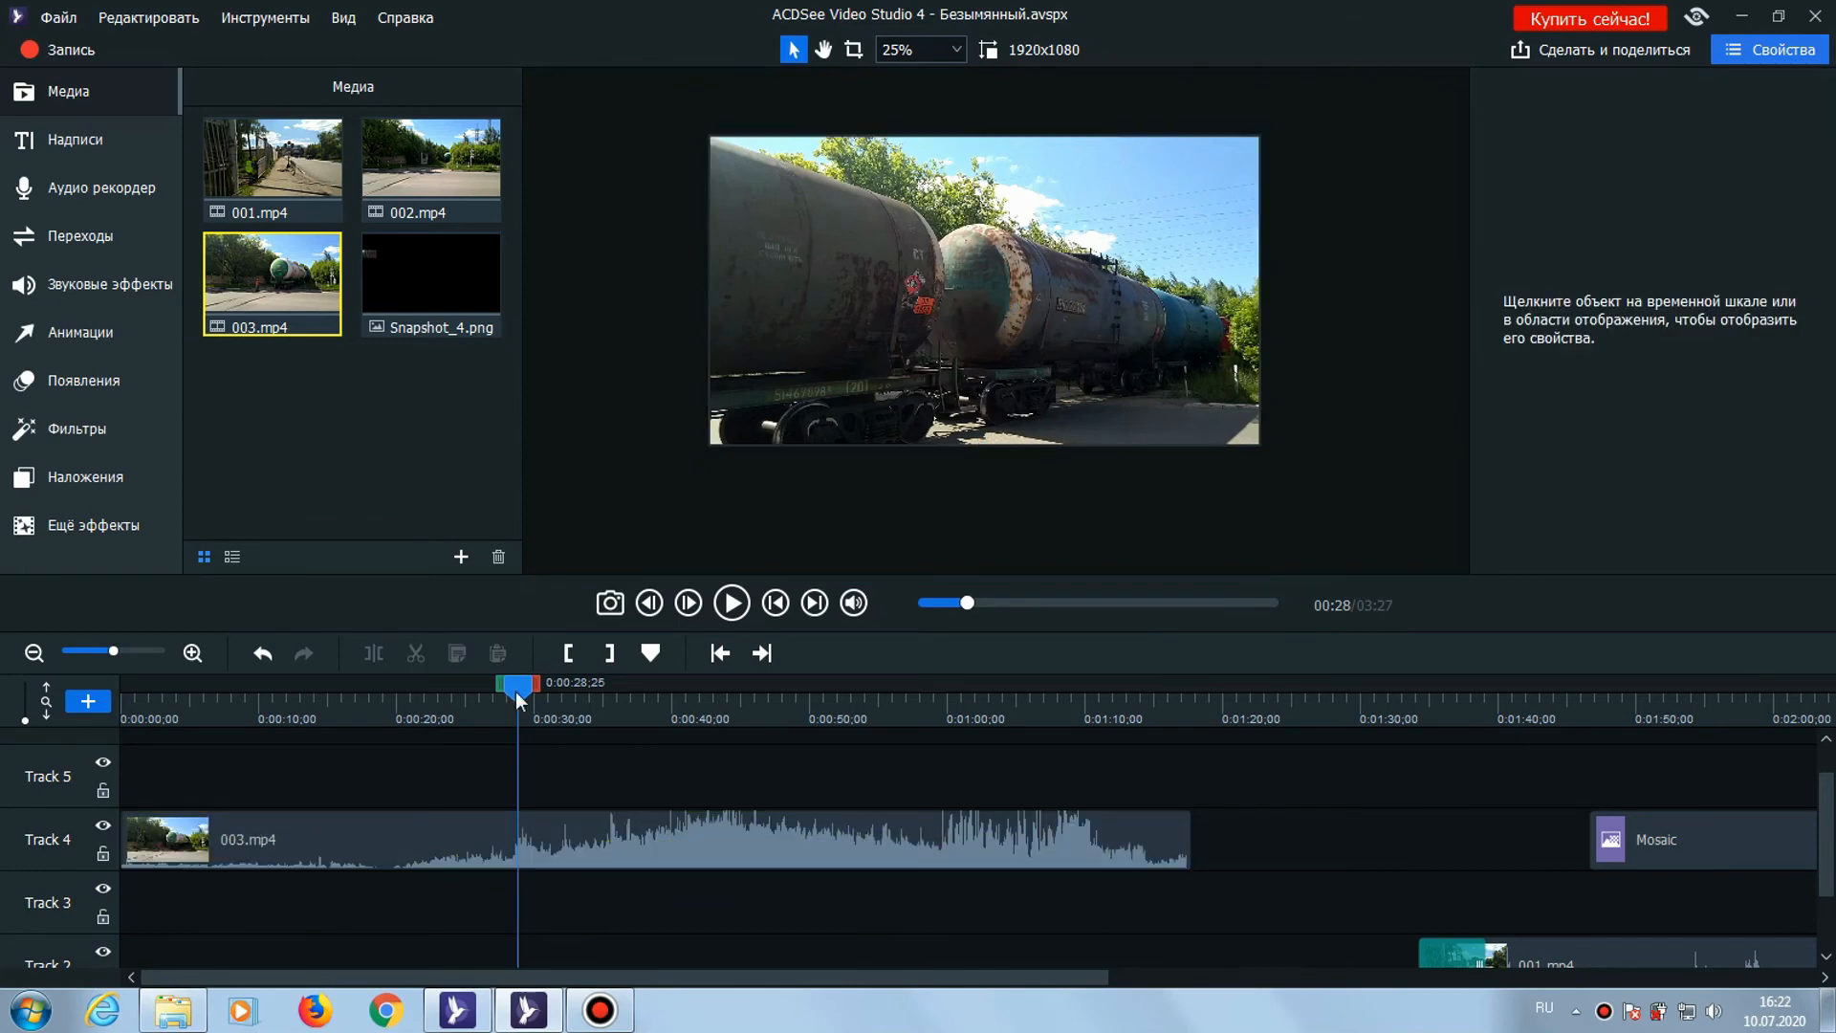
Review the output type options in the production wizard, keeping the suitable format option, and cancel the wizard
left_click(1575, 54)
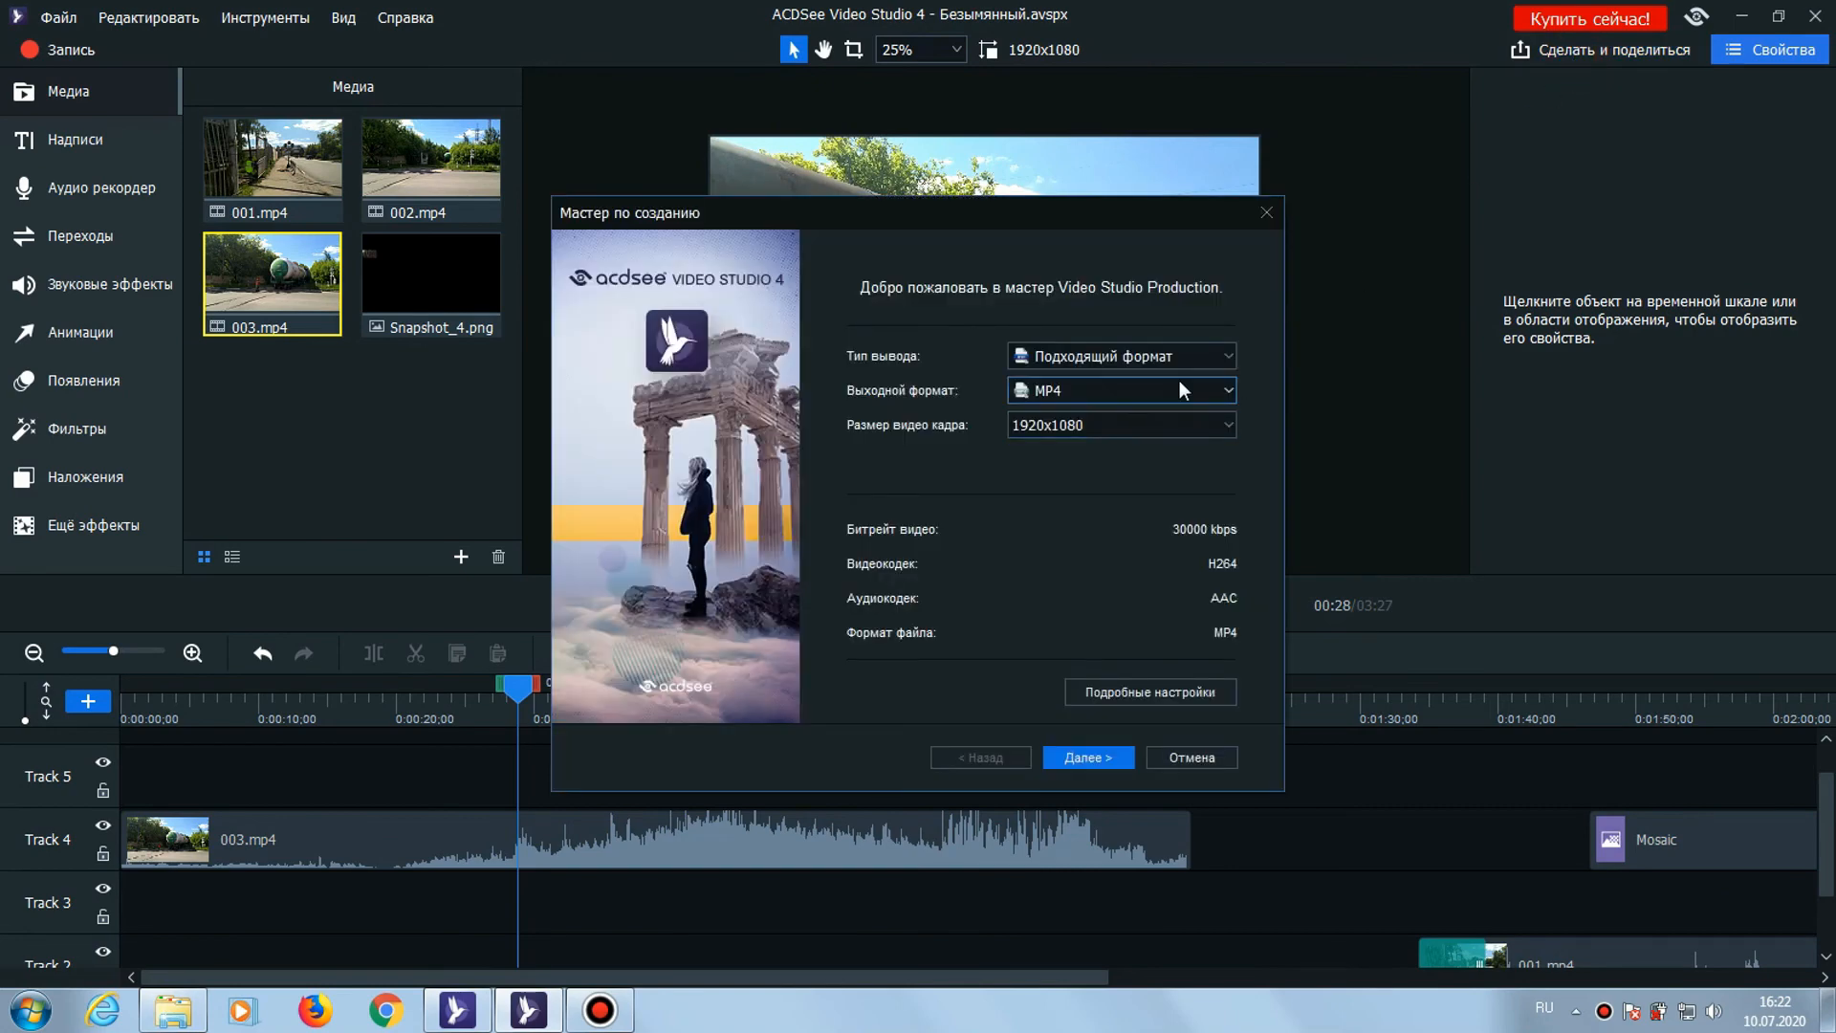
left_click(1186, 354)
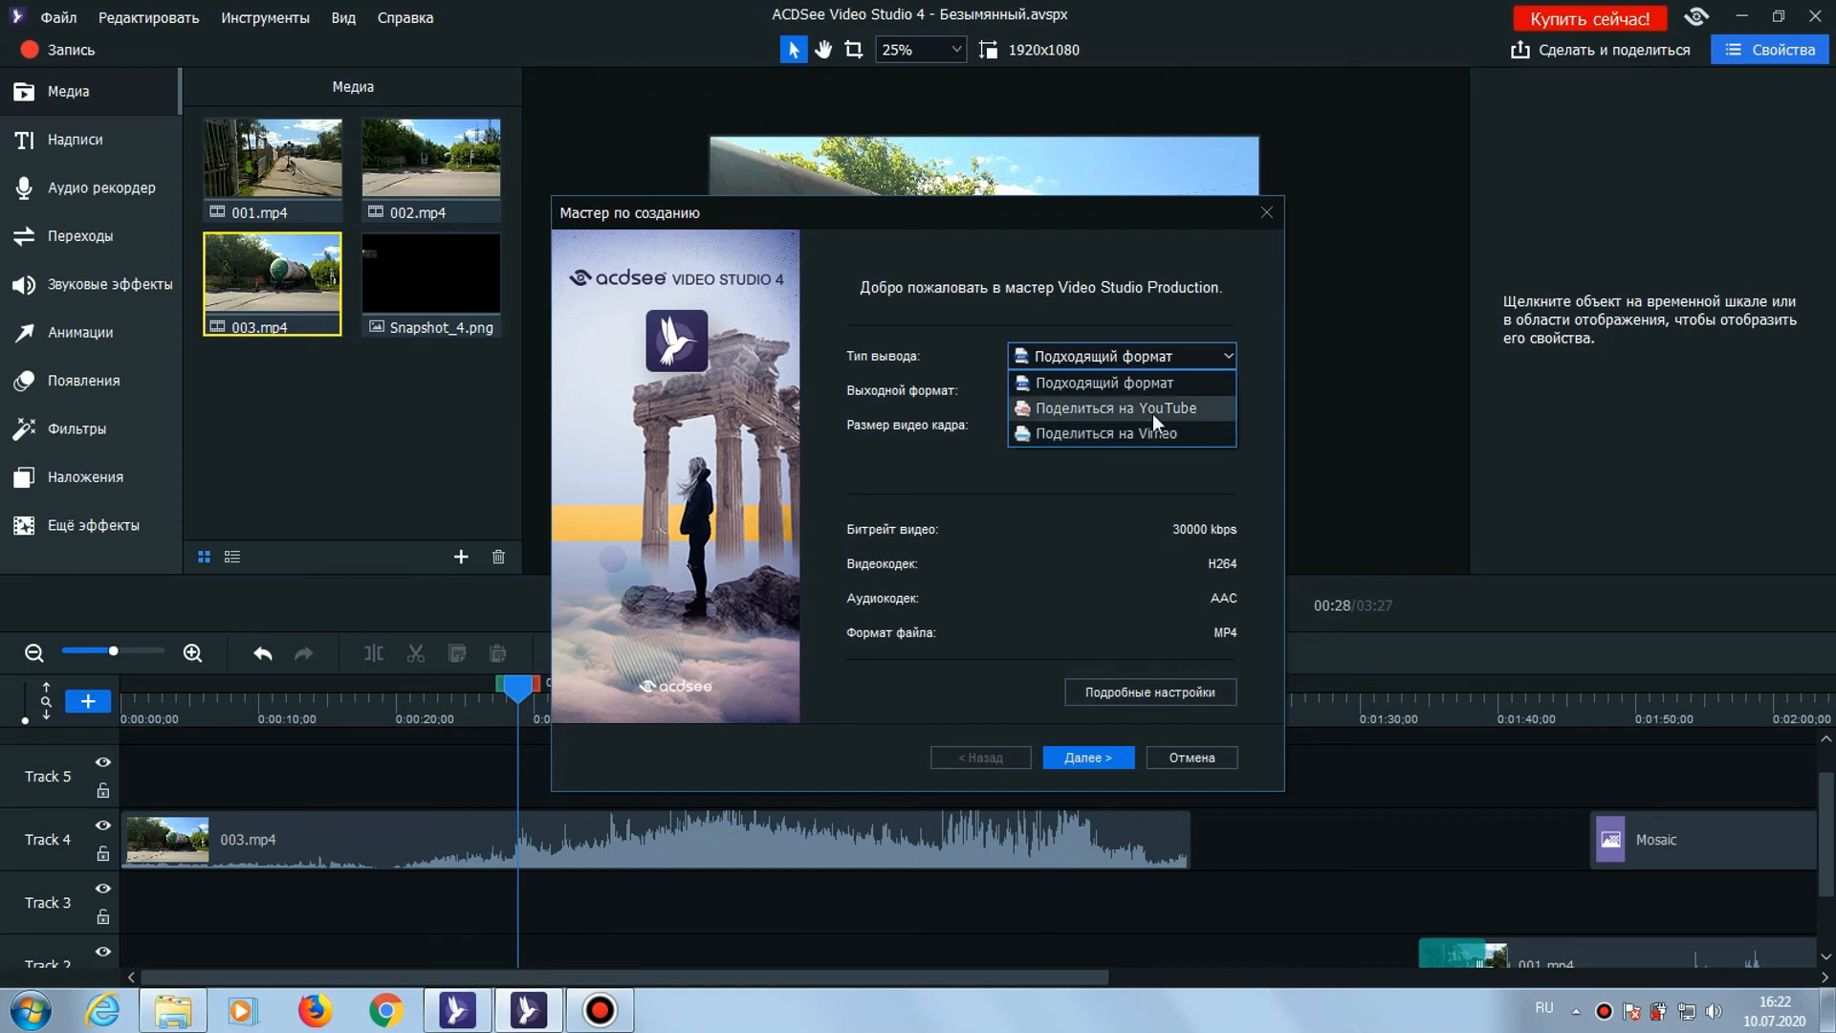
left_click(1150, 383)
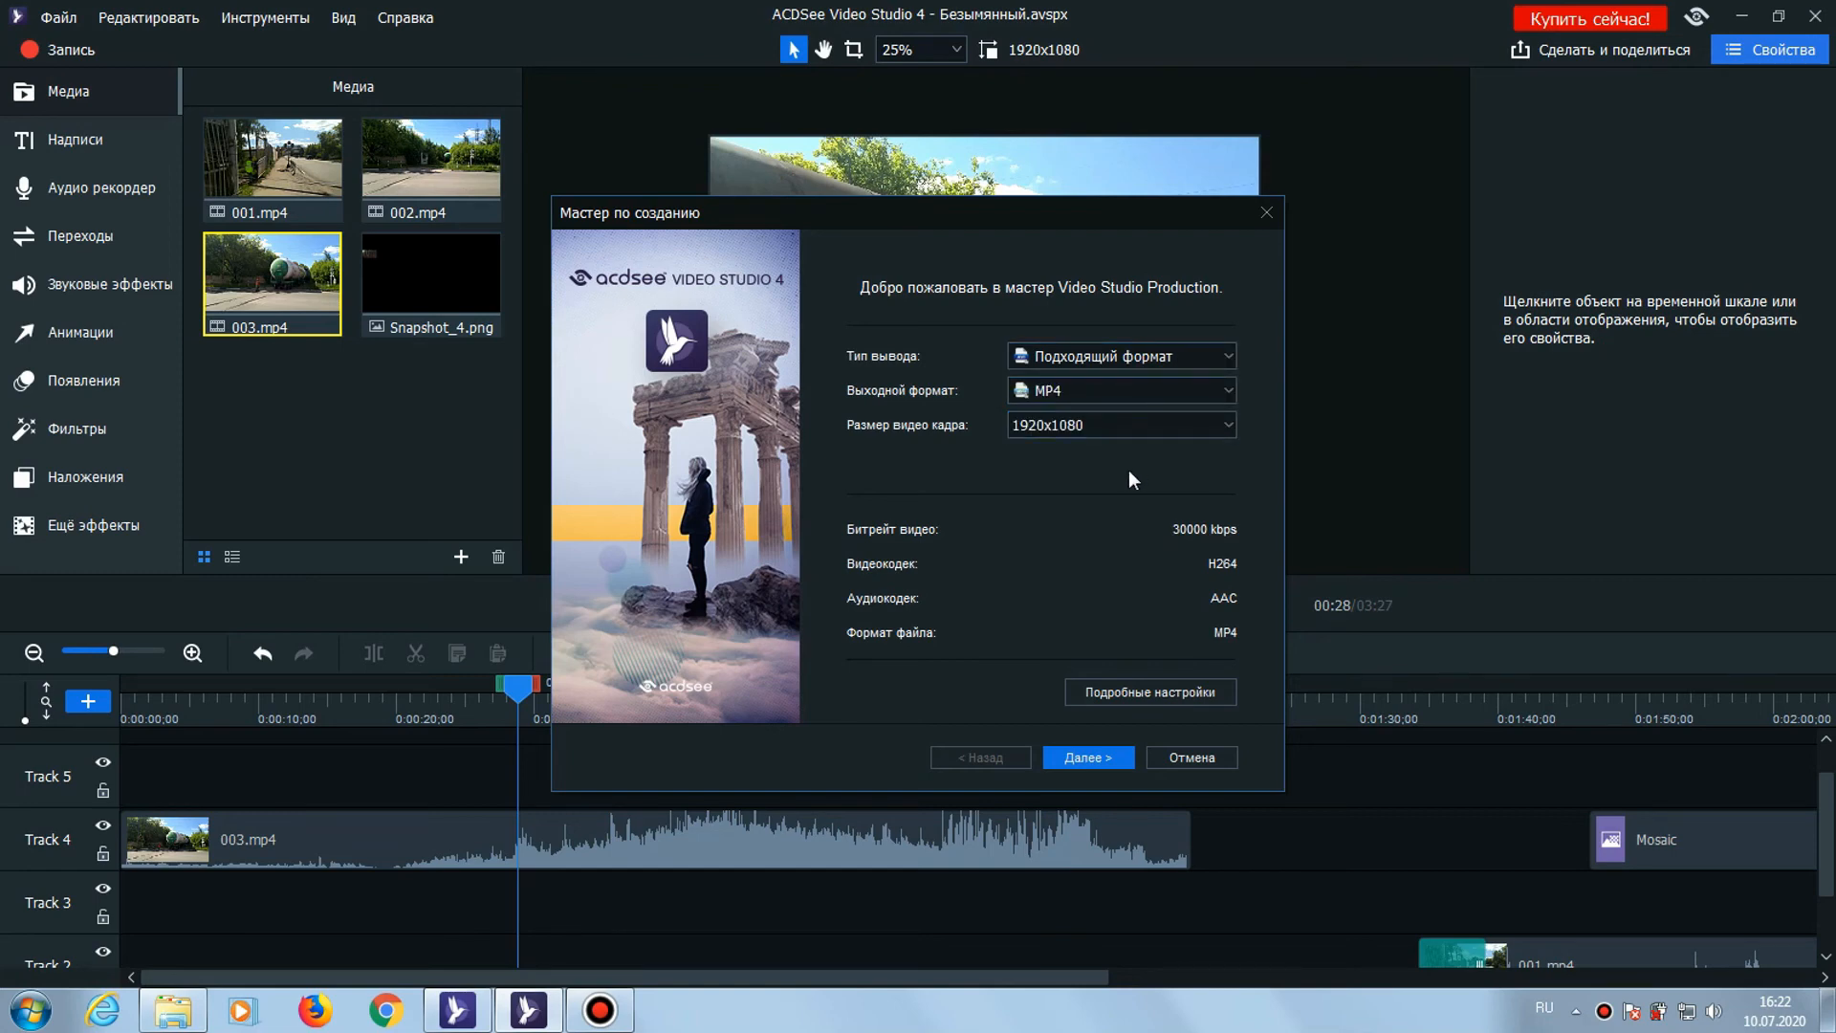
left_click(1169, 356)
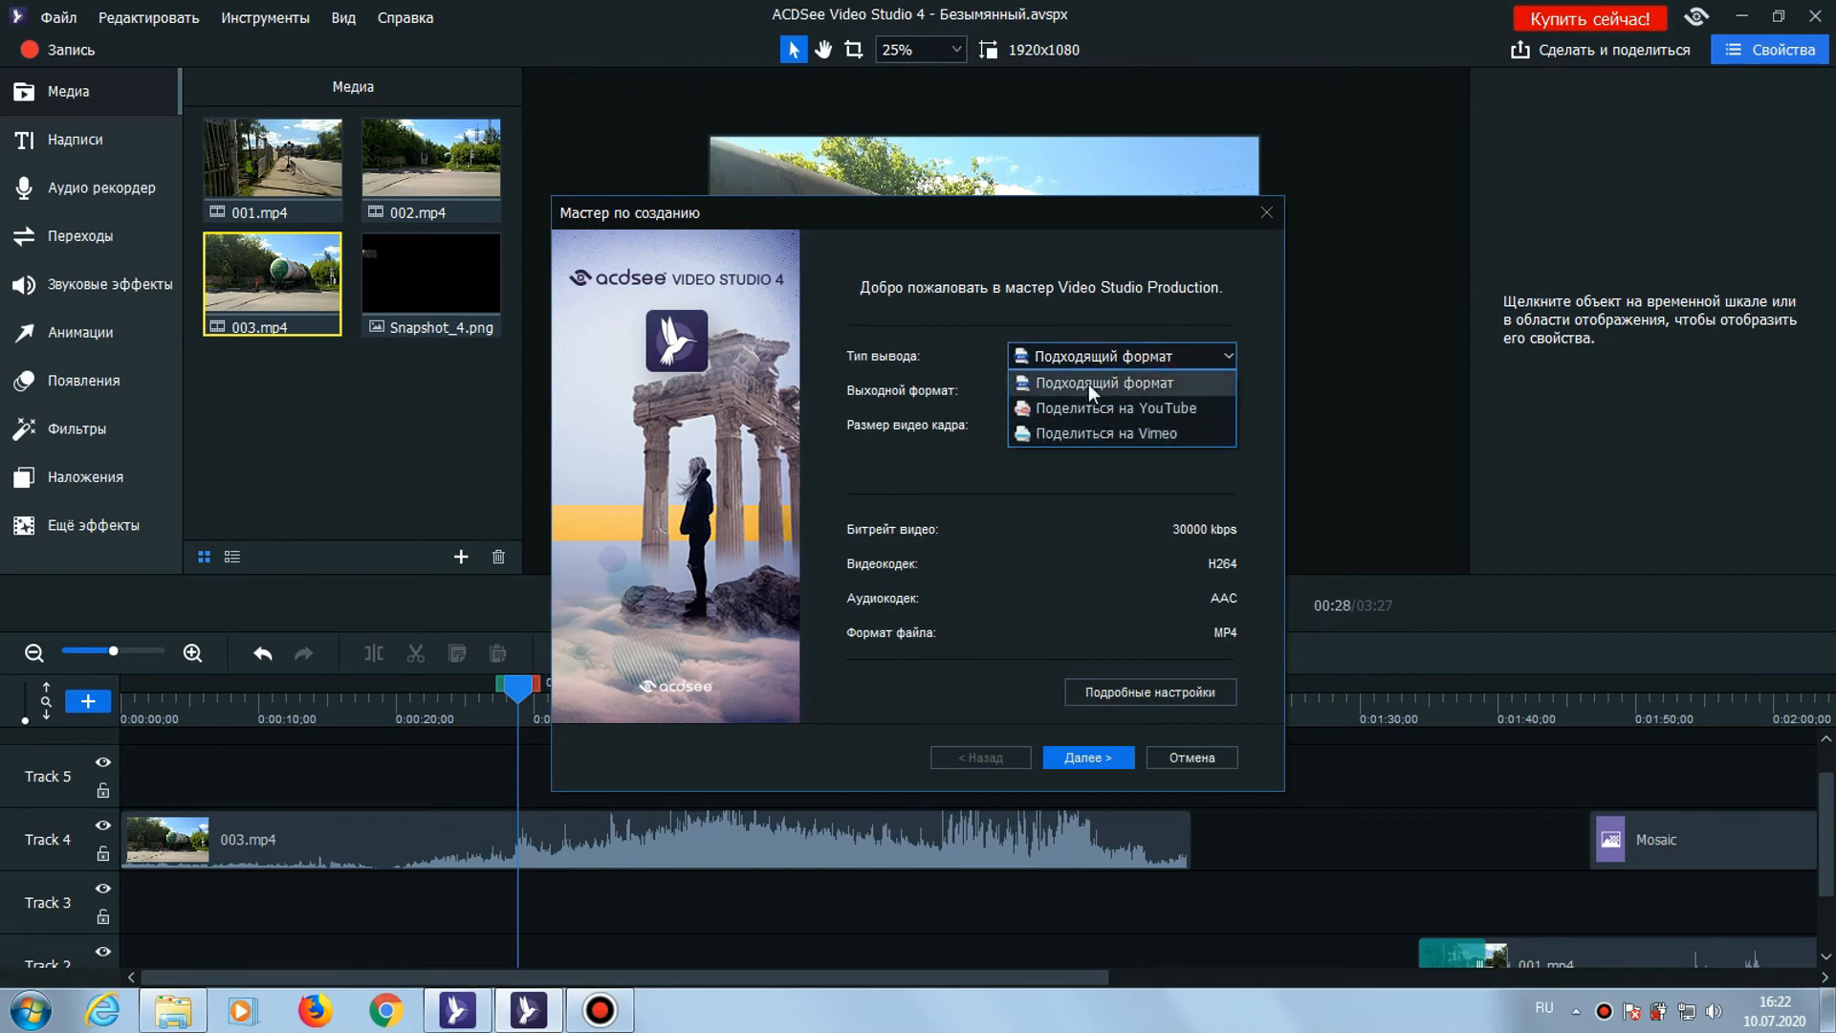
left_click(1202, 759)
left_click(1199, 762)
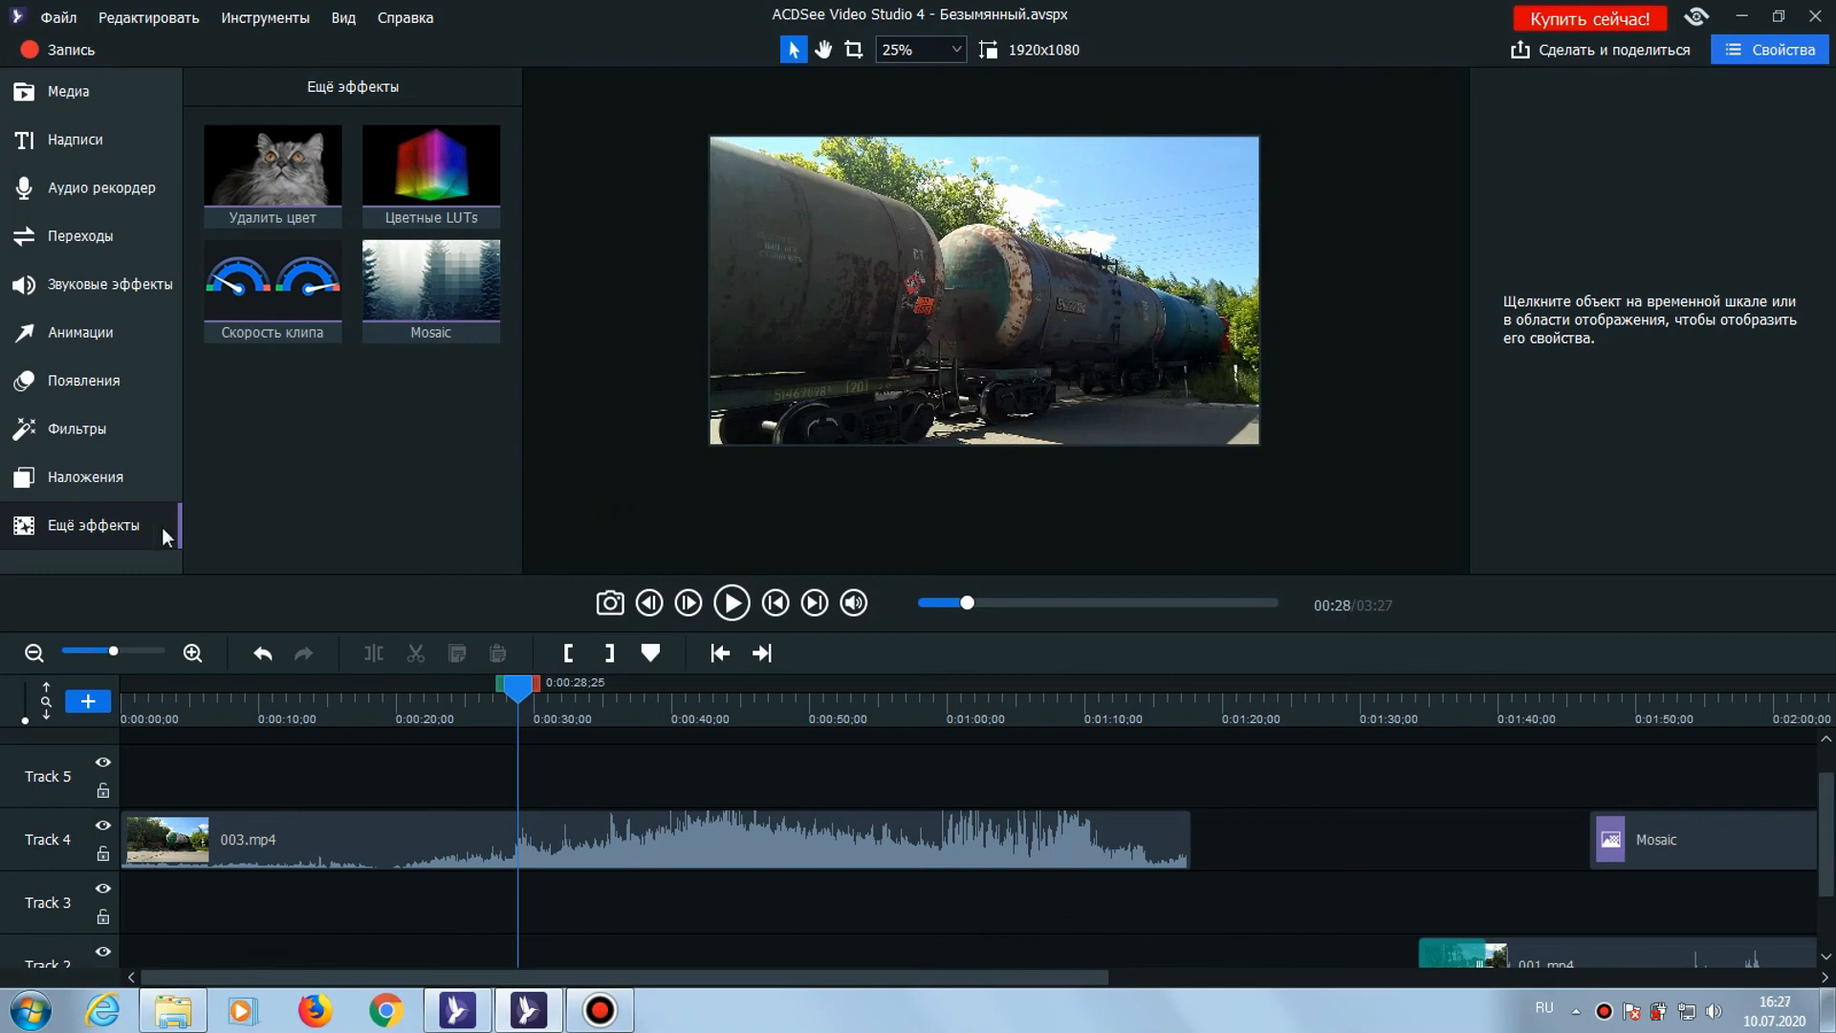
Look through the available animations, appearances, extra effects and overlays
left_click(69, 337)
left_click(71, 389)
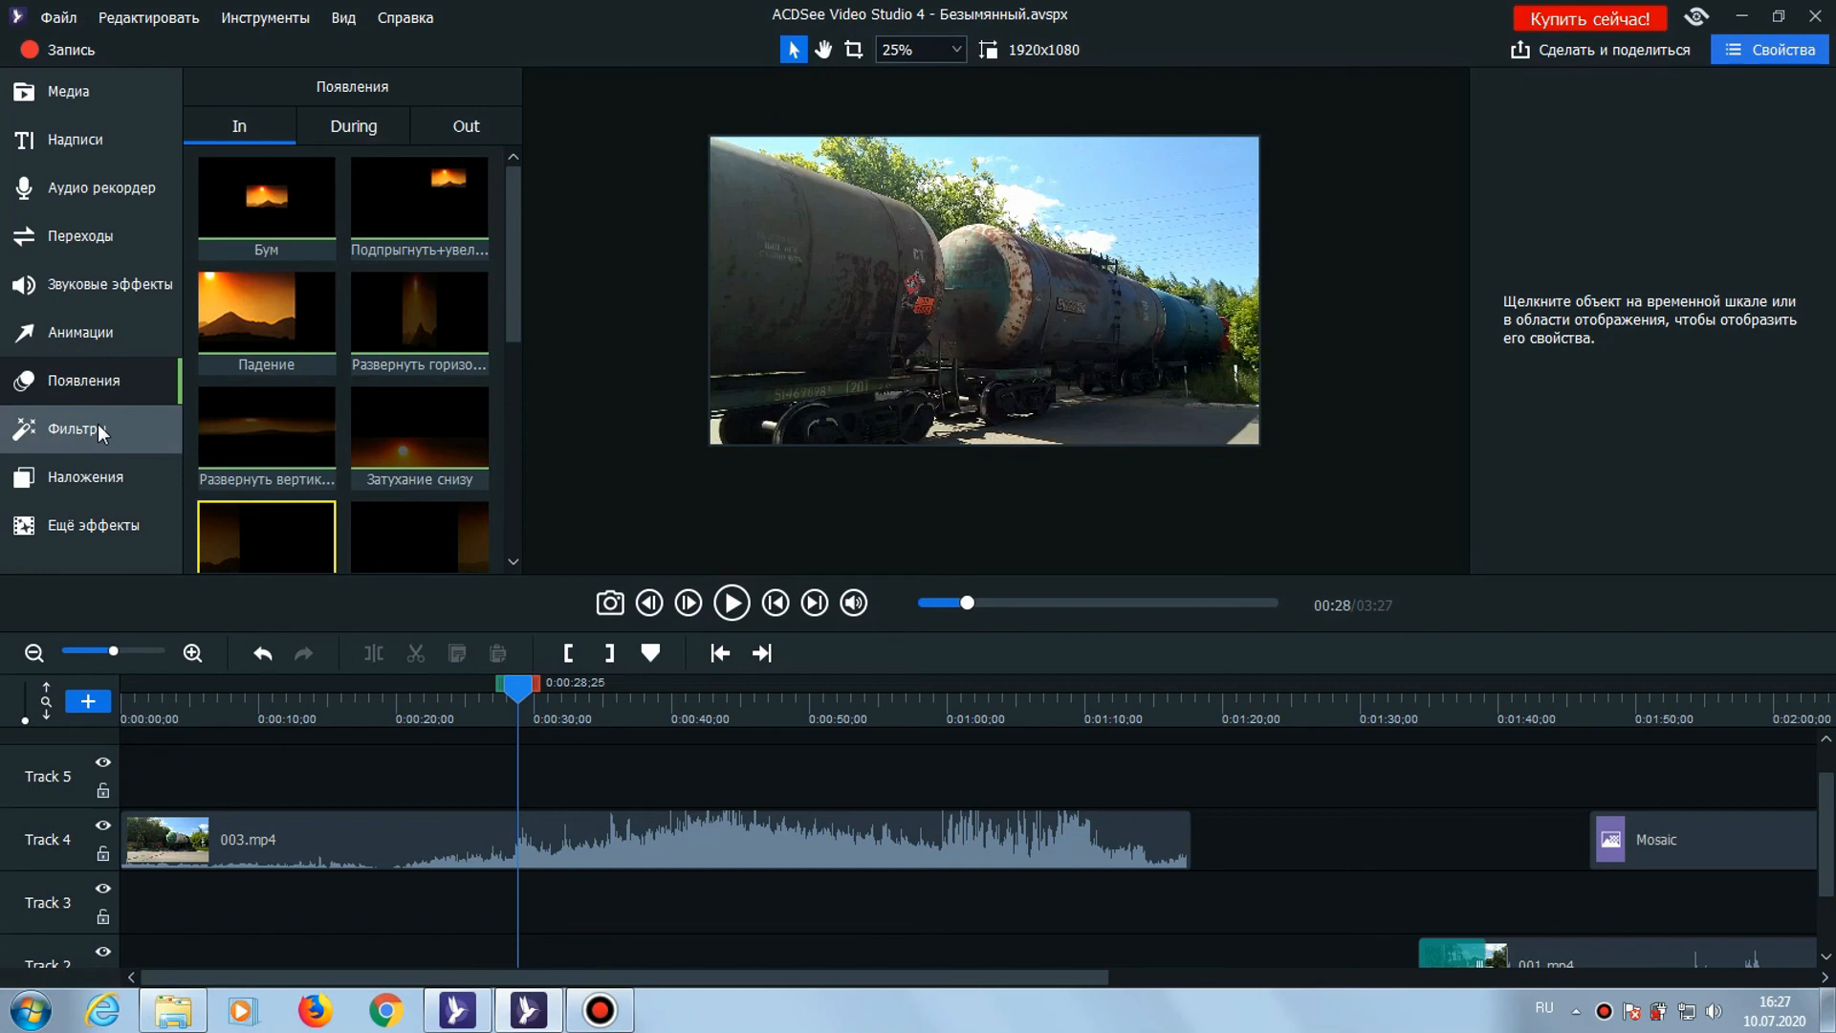
left_click(95, 337)
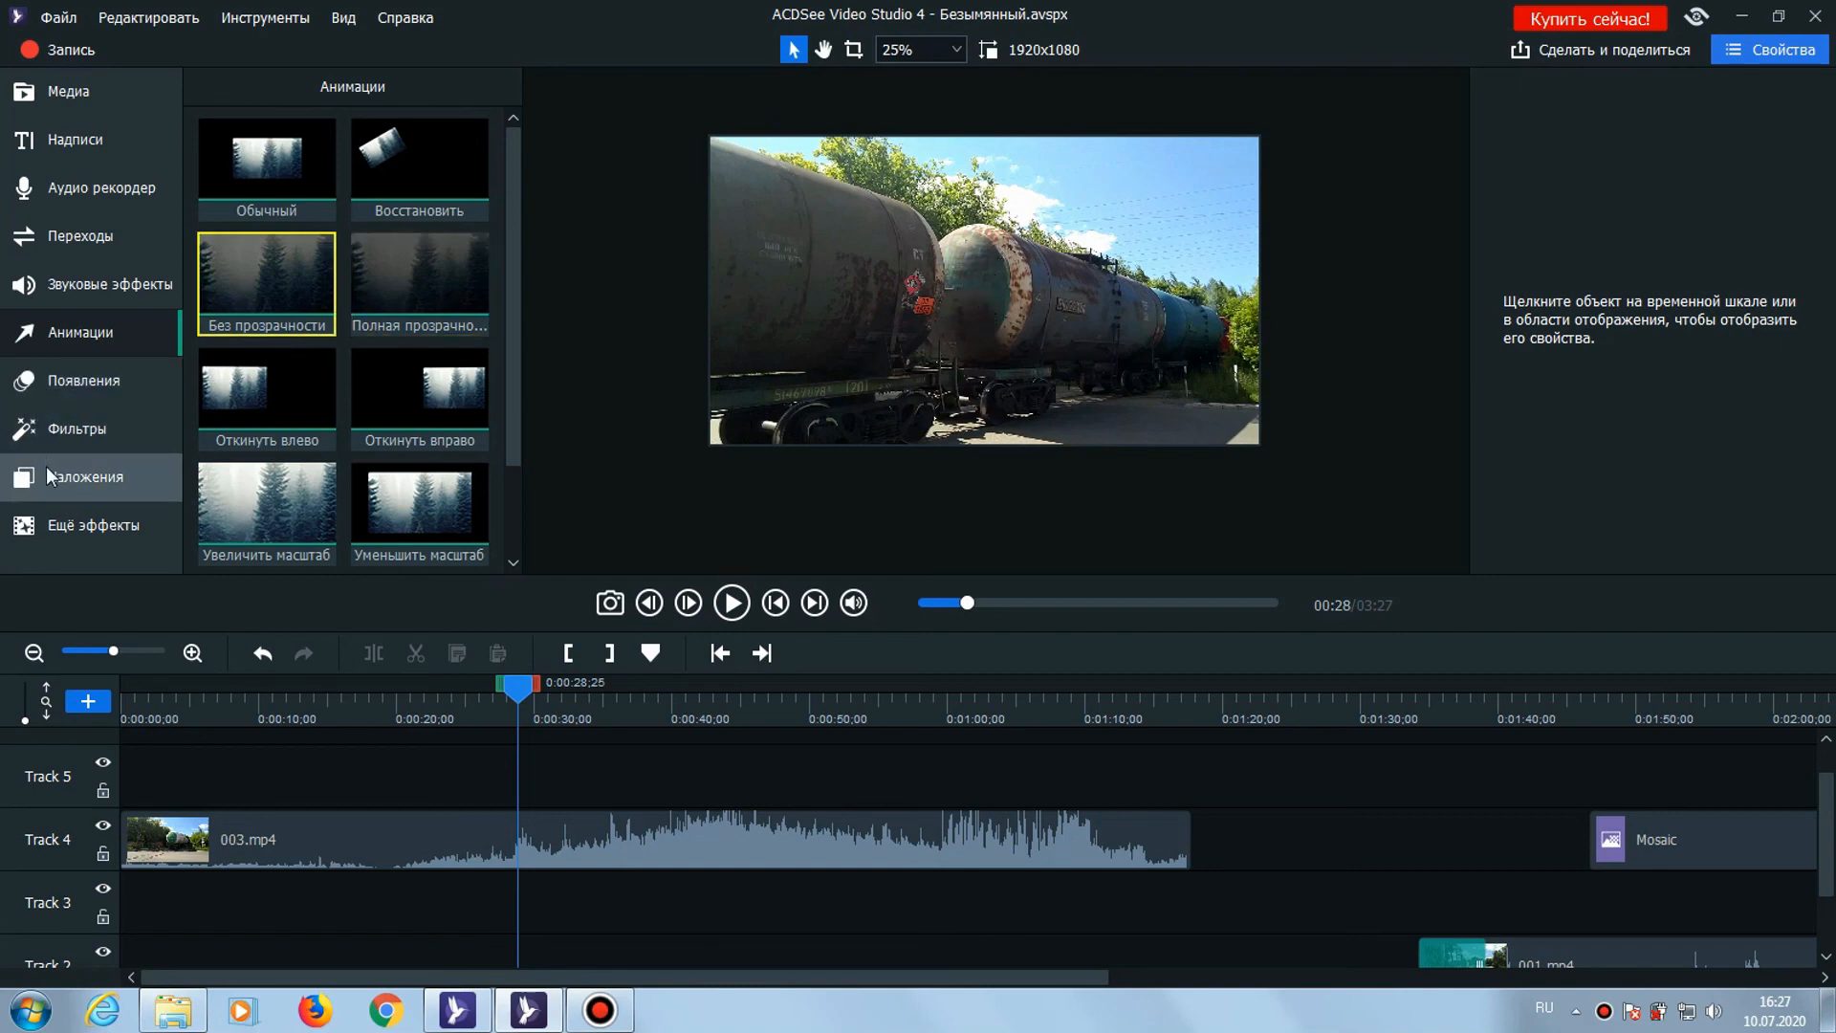
left_click(71, 532)
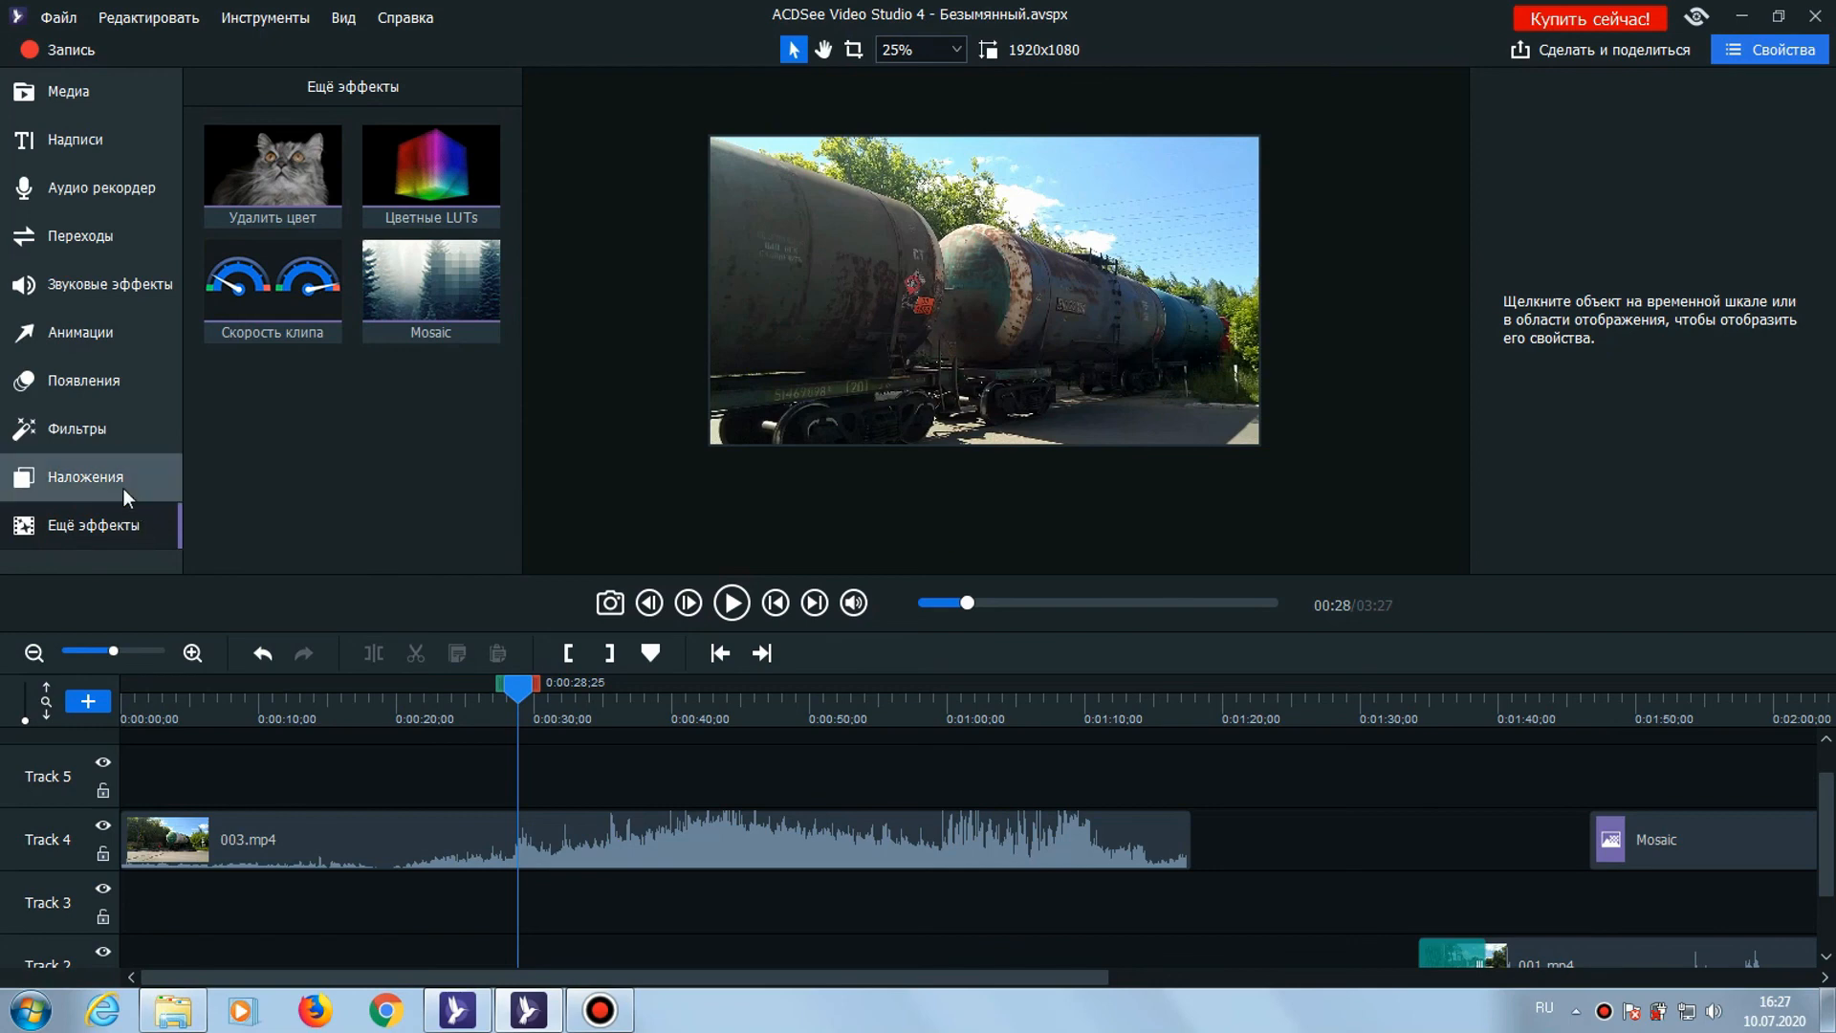
left_click(92, 484)
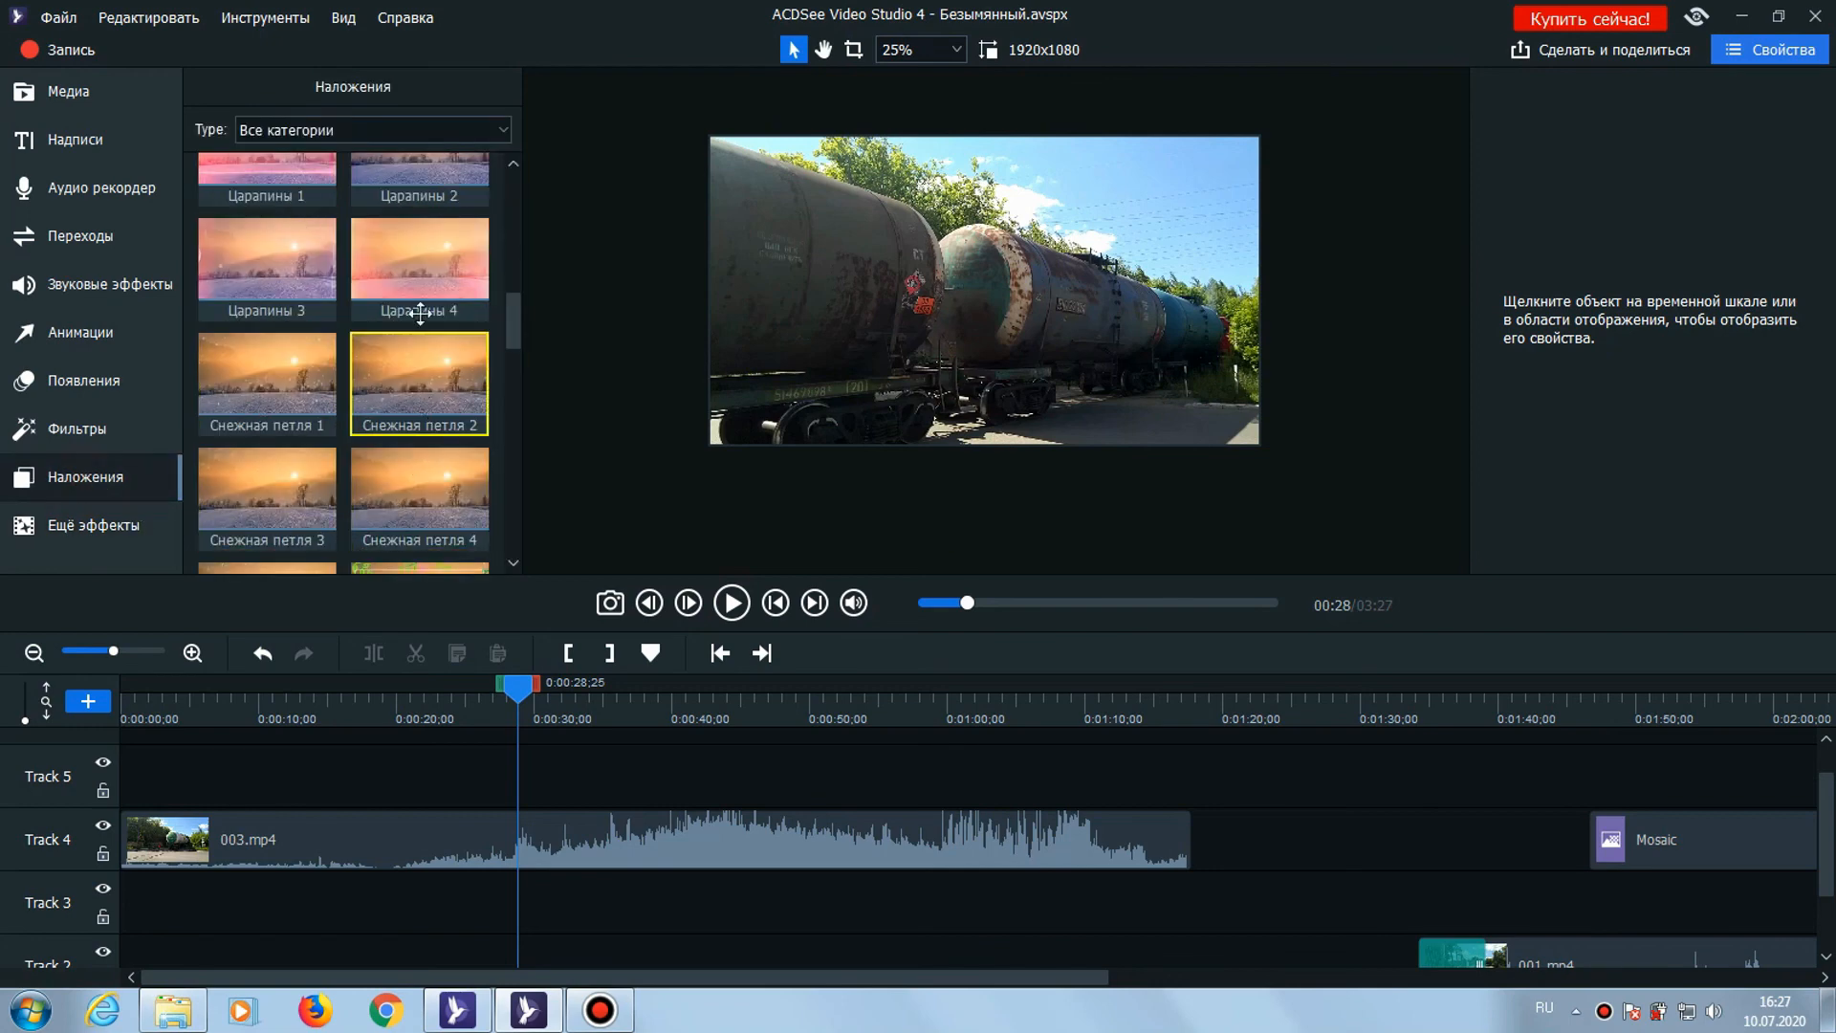
Apply the Цветные LUTs effect to the 003.mp4 clip on Track 4
left_click(107, 534)
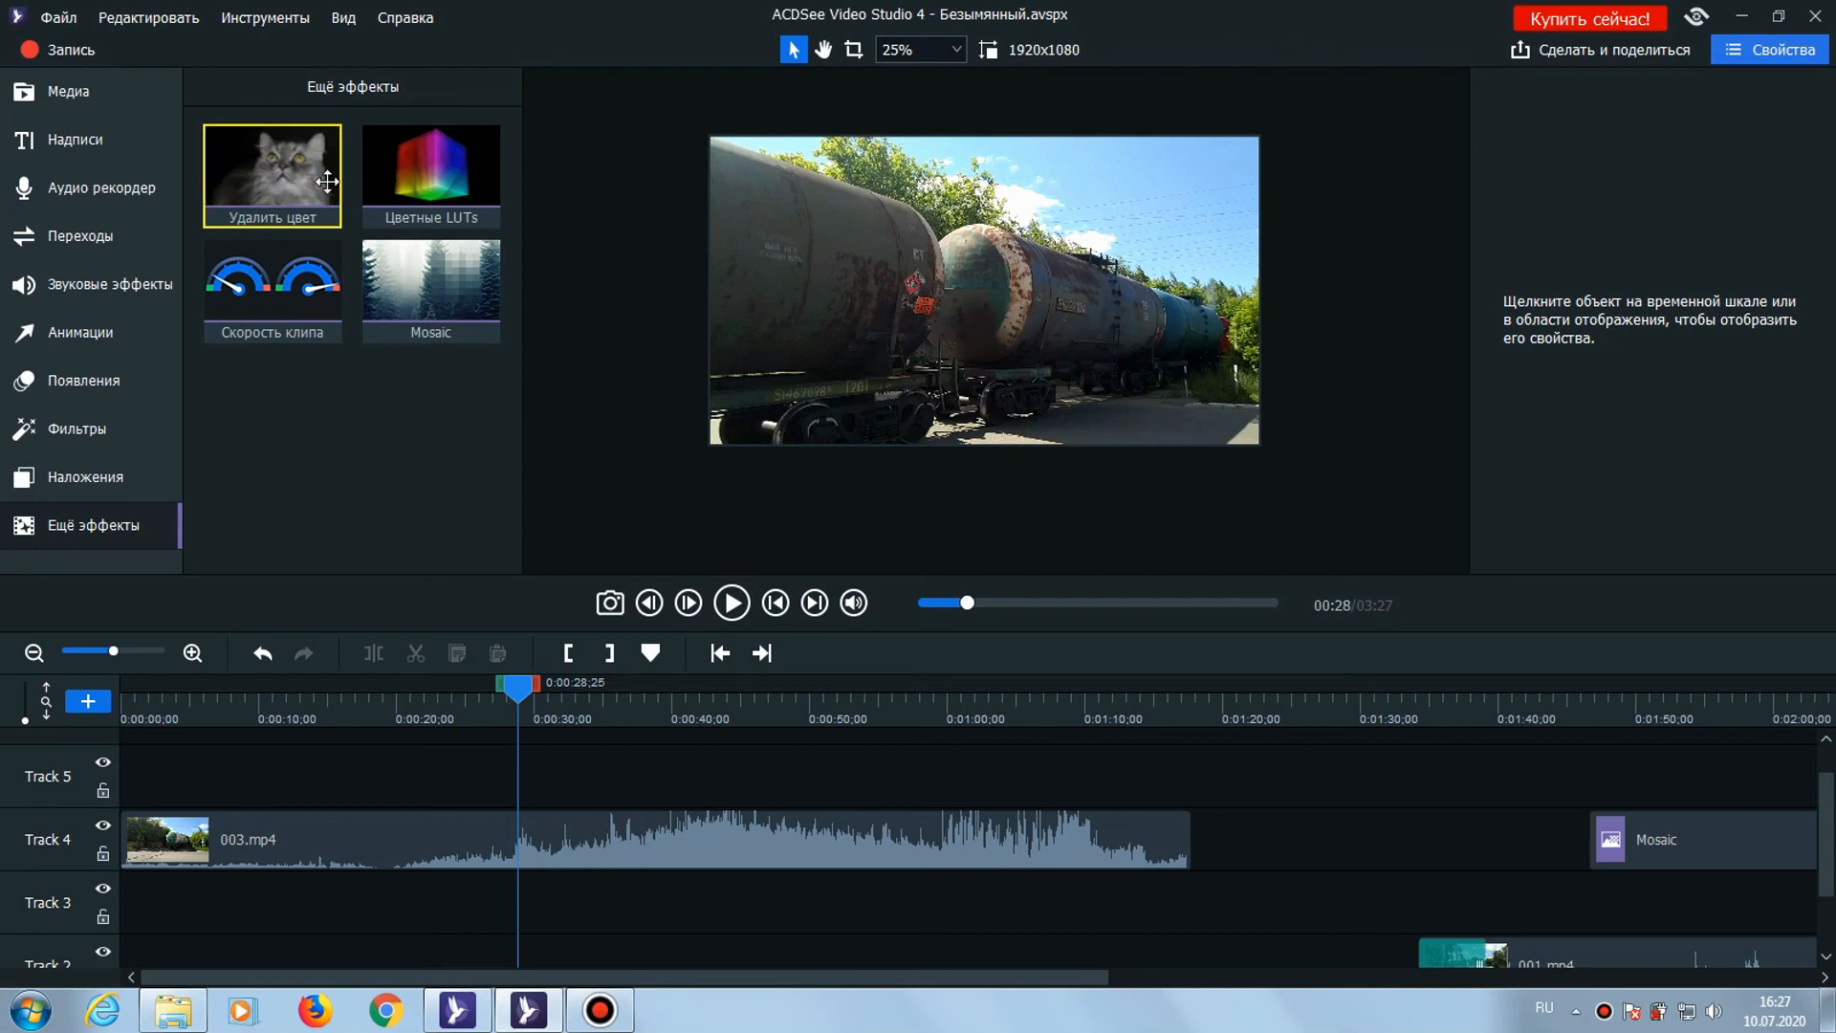
left_click_drag(418, 183, 628, 821)
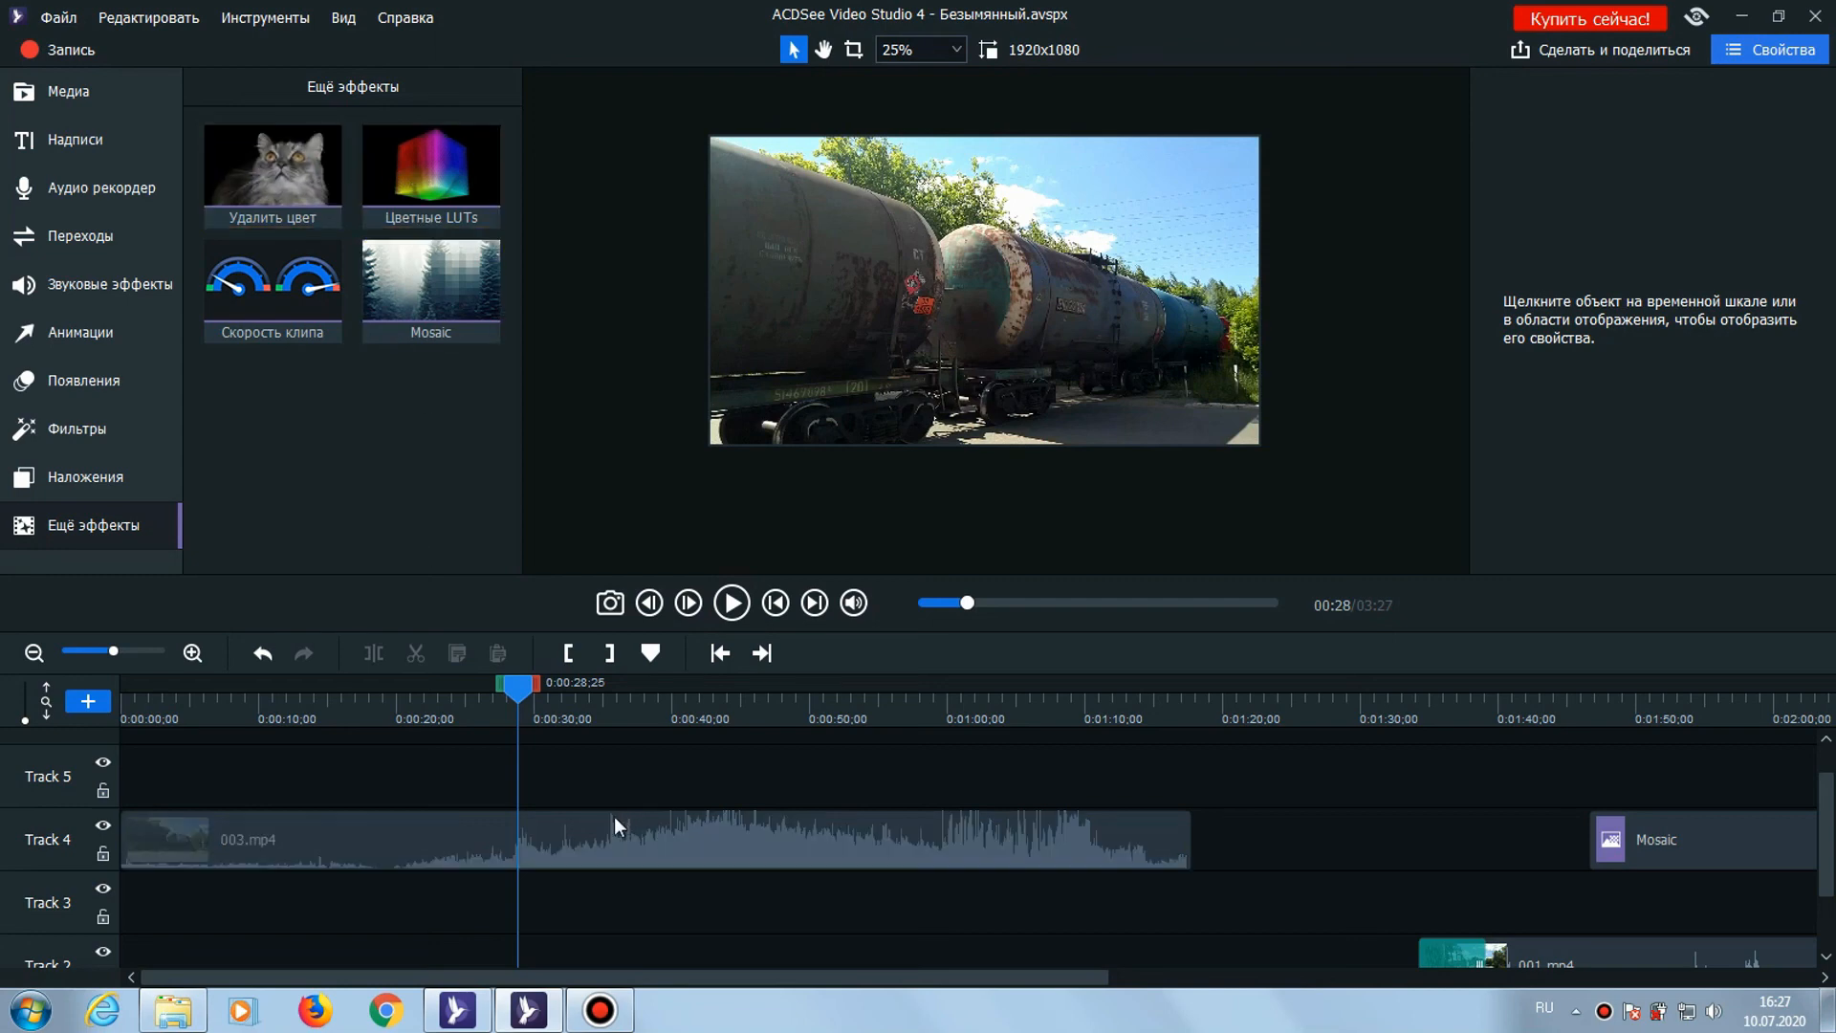